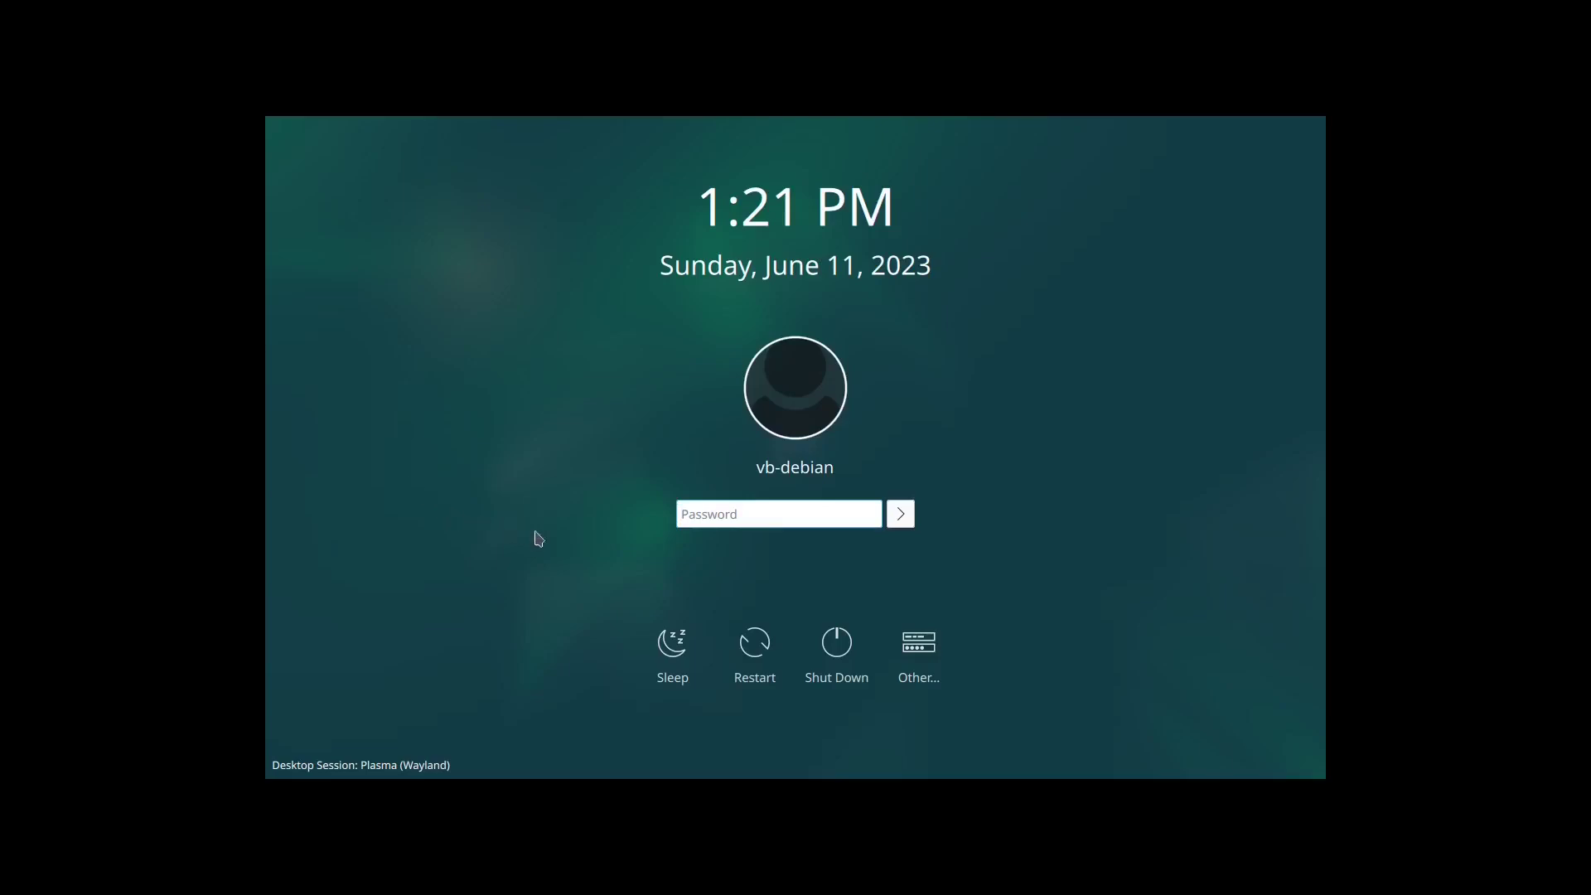
Step: Log in to the Plasma (Wayland) session by entering the account password
{"action": "left_click", "coordinate": [443, 765]}
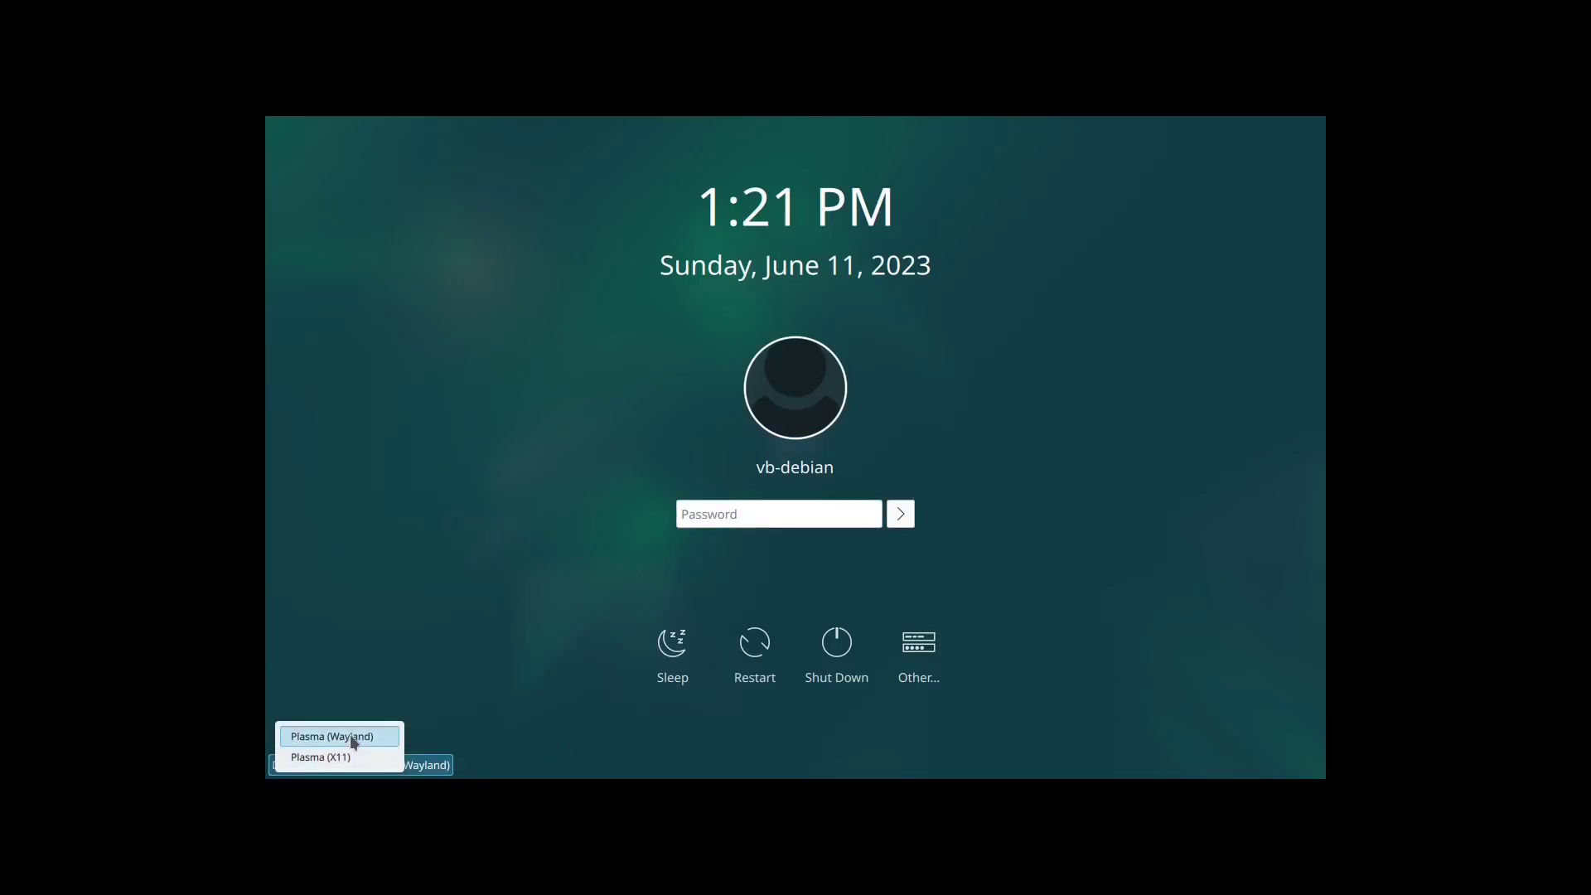
{"action": "left_click", "coordinate": [754, 515]}
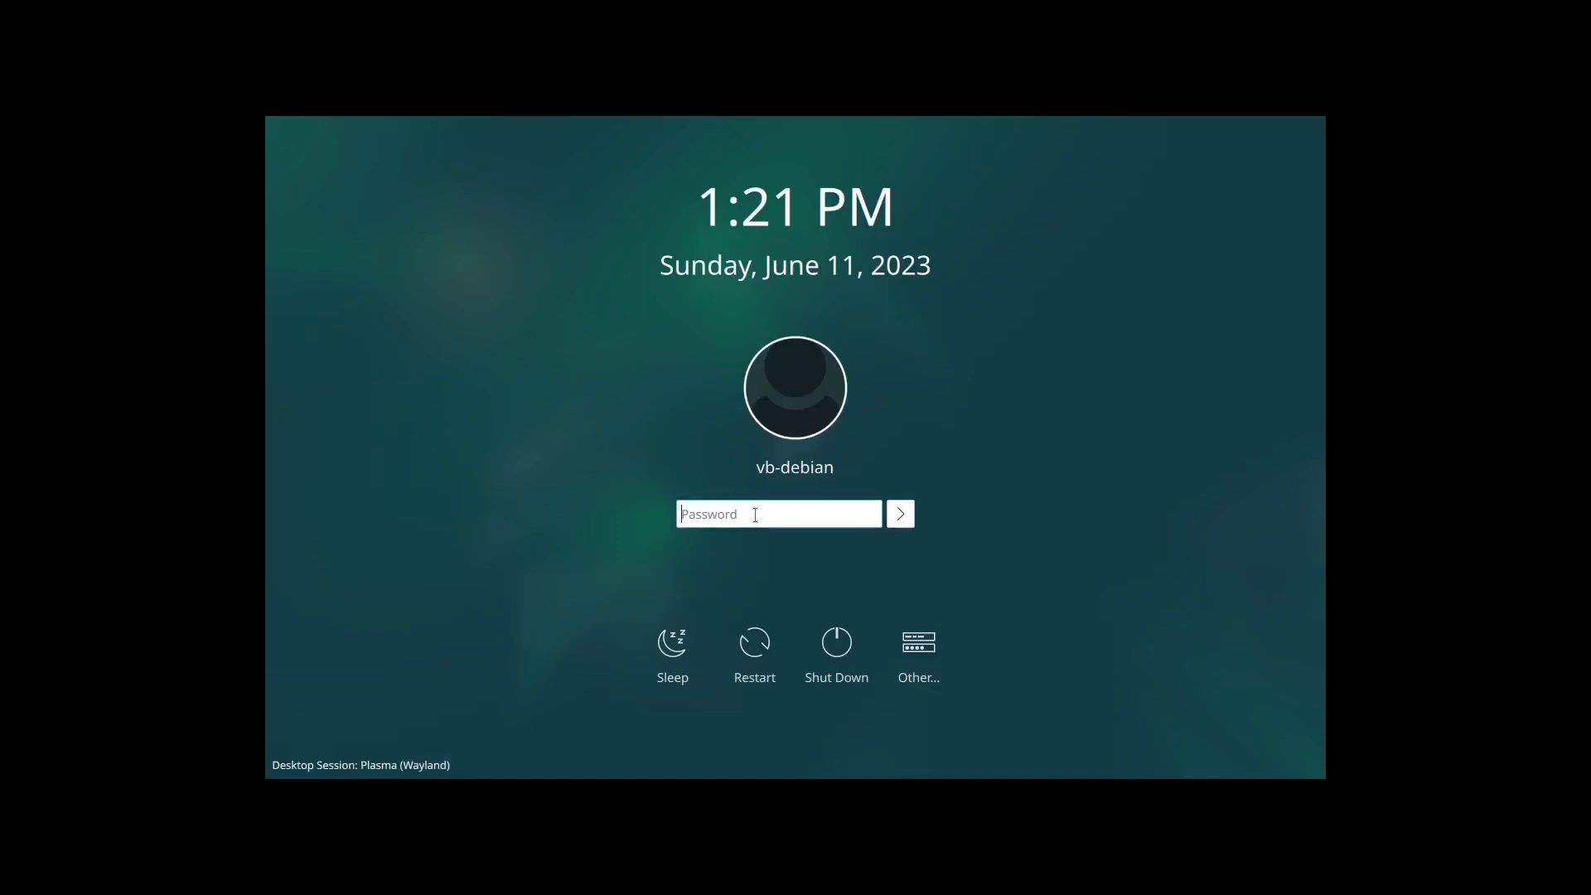
{"action": "type", "text": "****"}
{"action": "key", "text": "Return"}
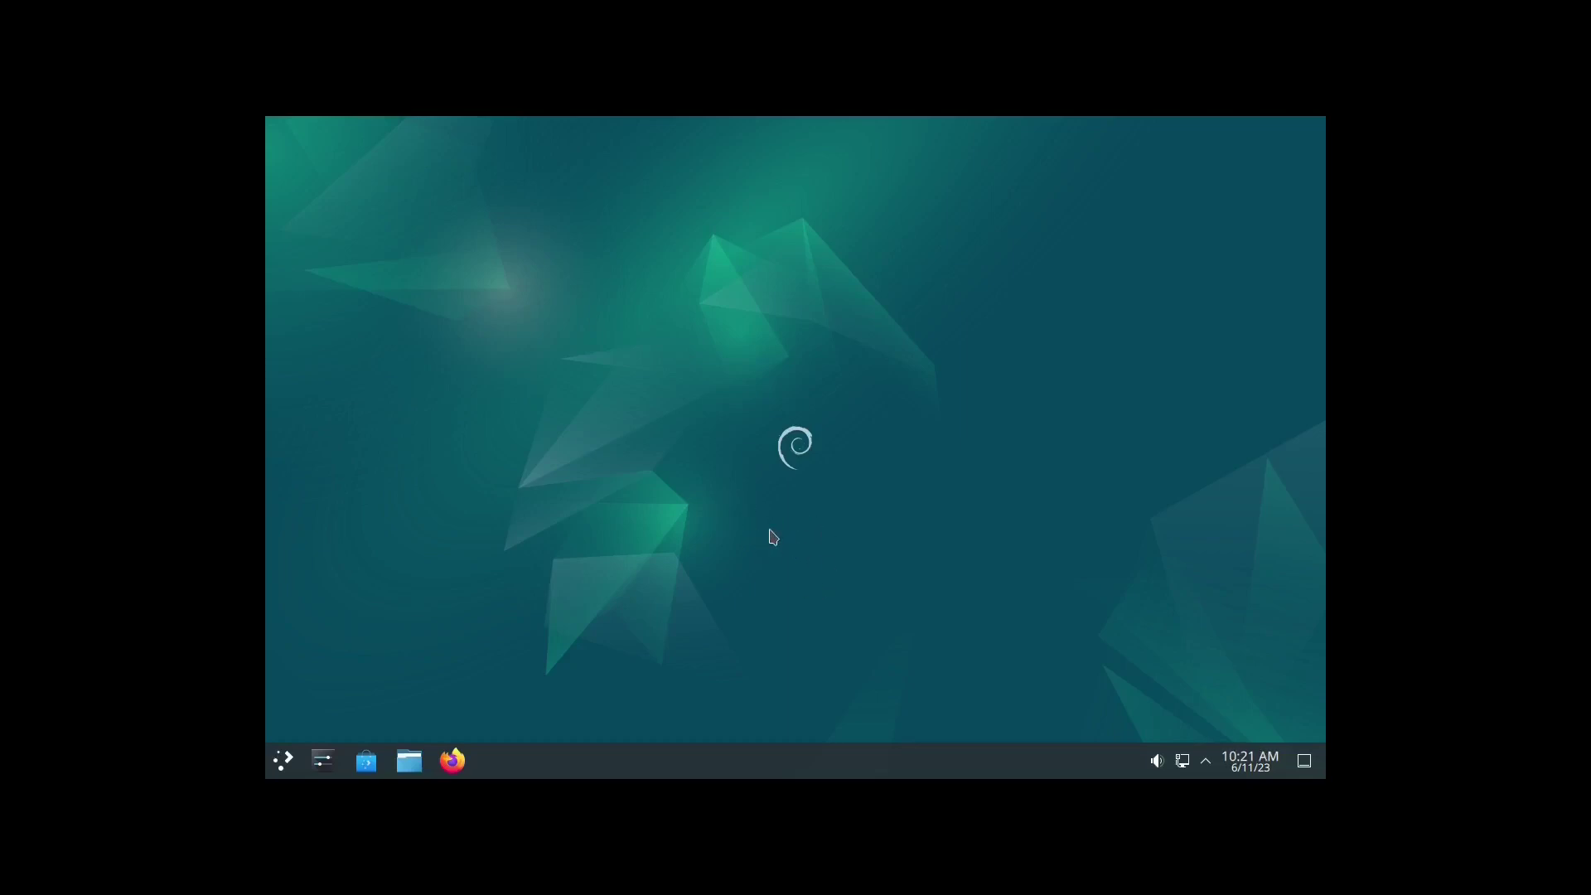
Step: Set the display resolution to 1920x1080 (16:9) in System Settings, apply it and keep it
{"action": "left_click", "coordinate": [324, 763]}
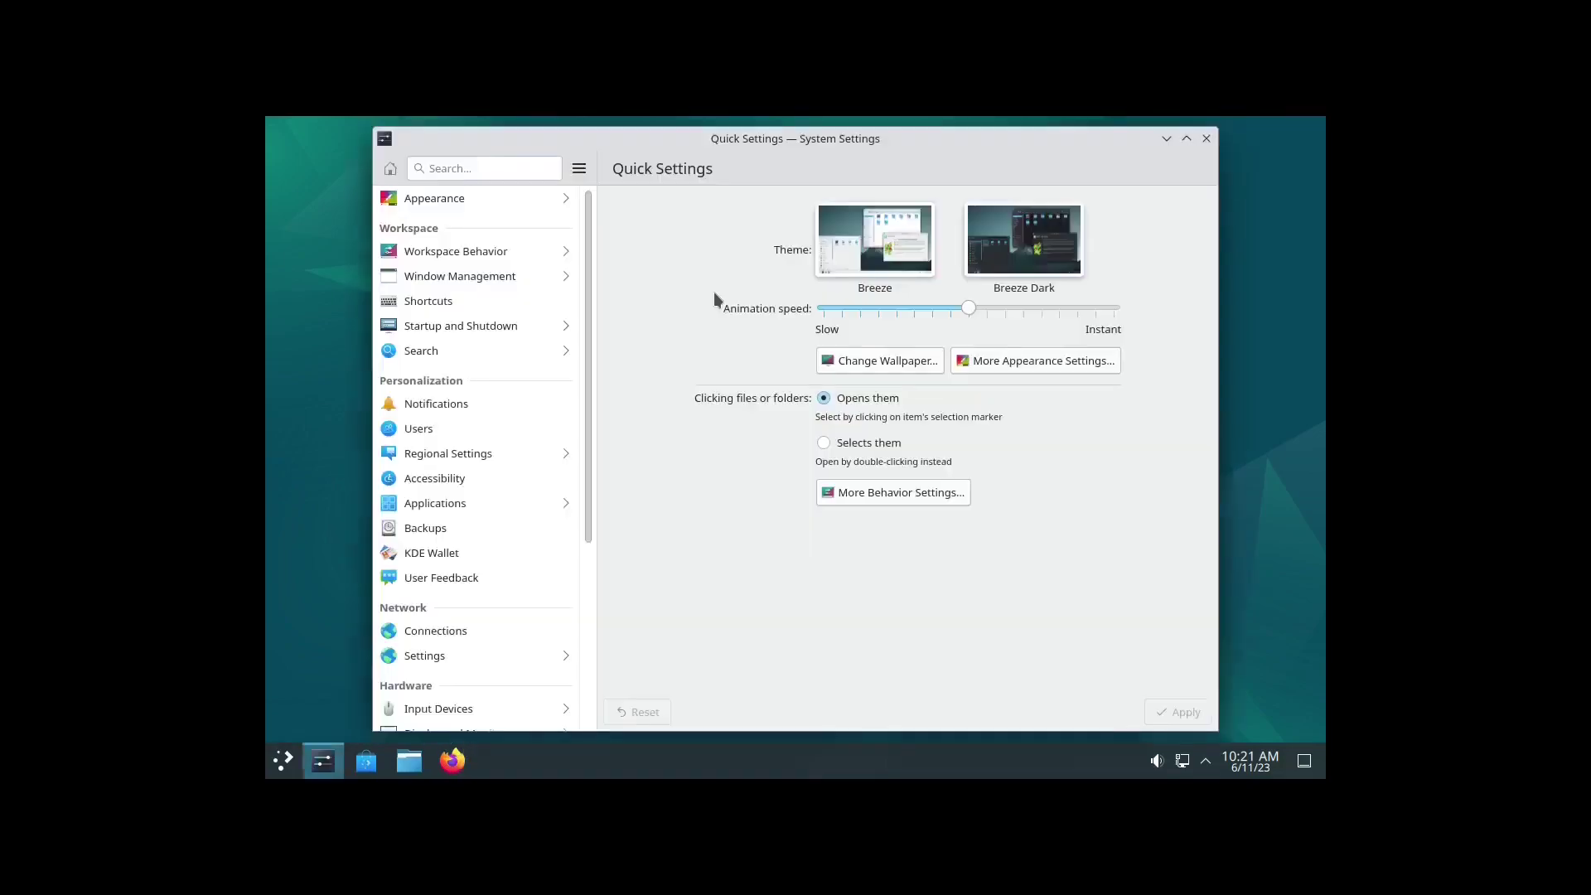
{"action": "type", "text": "displ"}
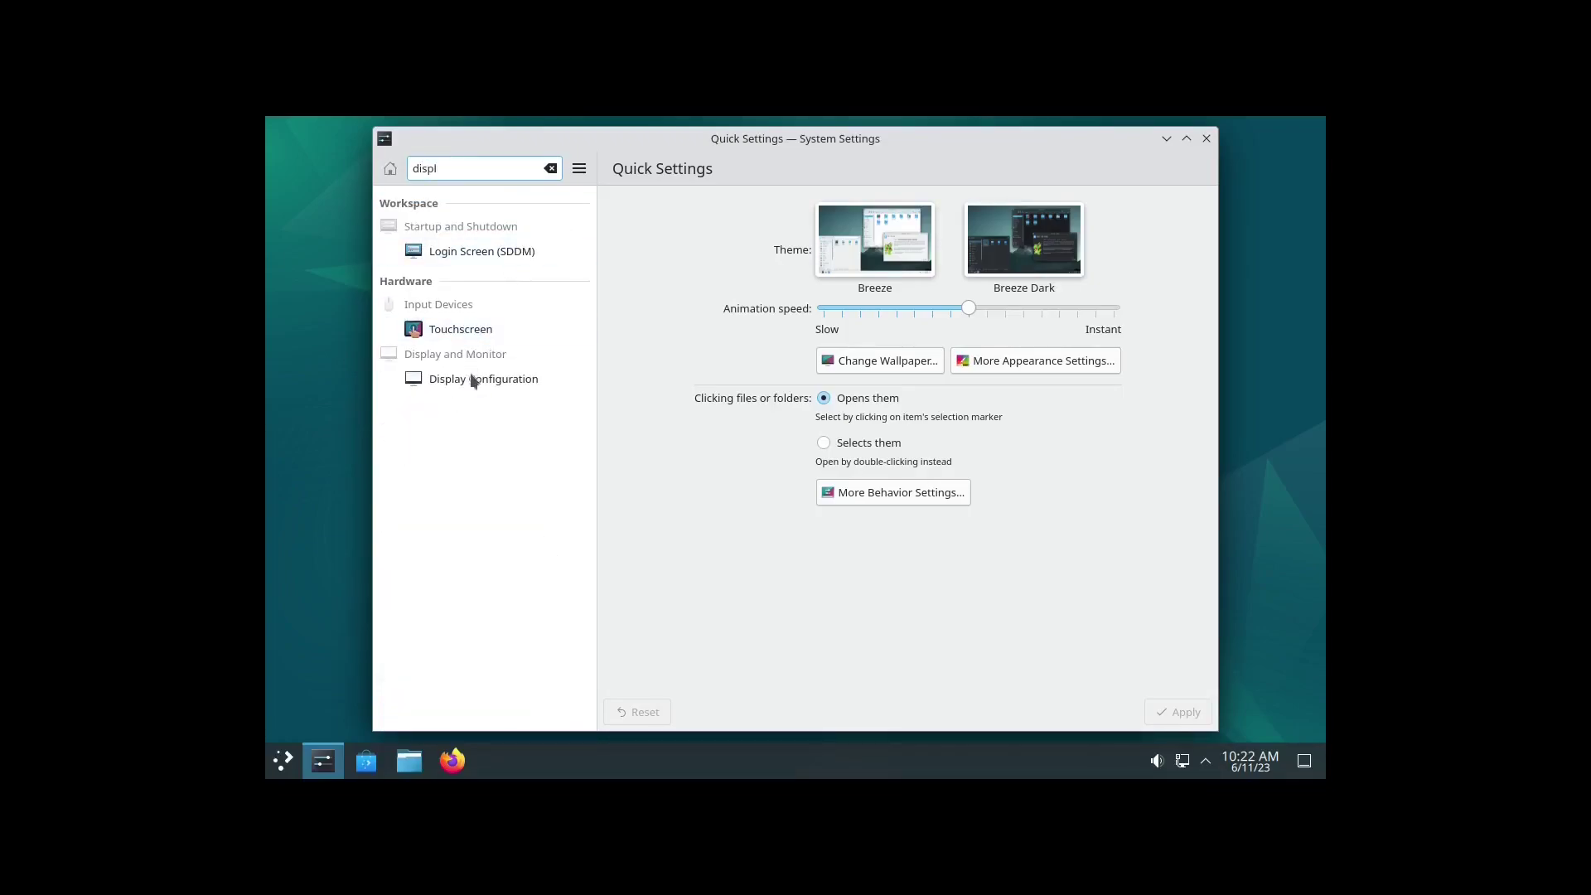
{"action": "left_click", "coordinate": [474, 378]}
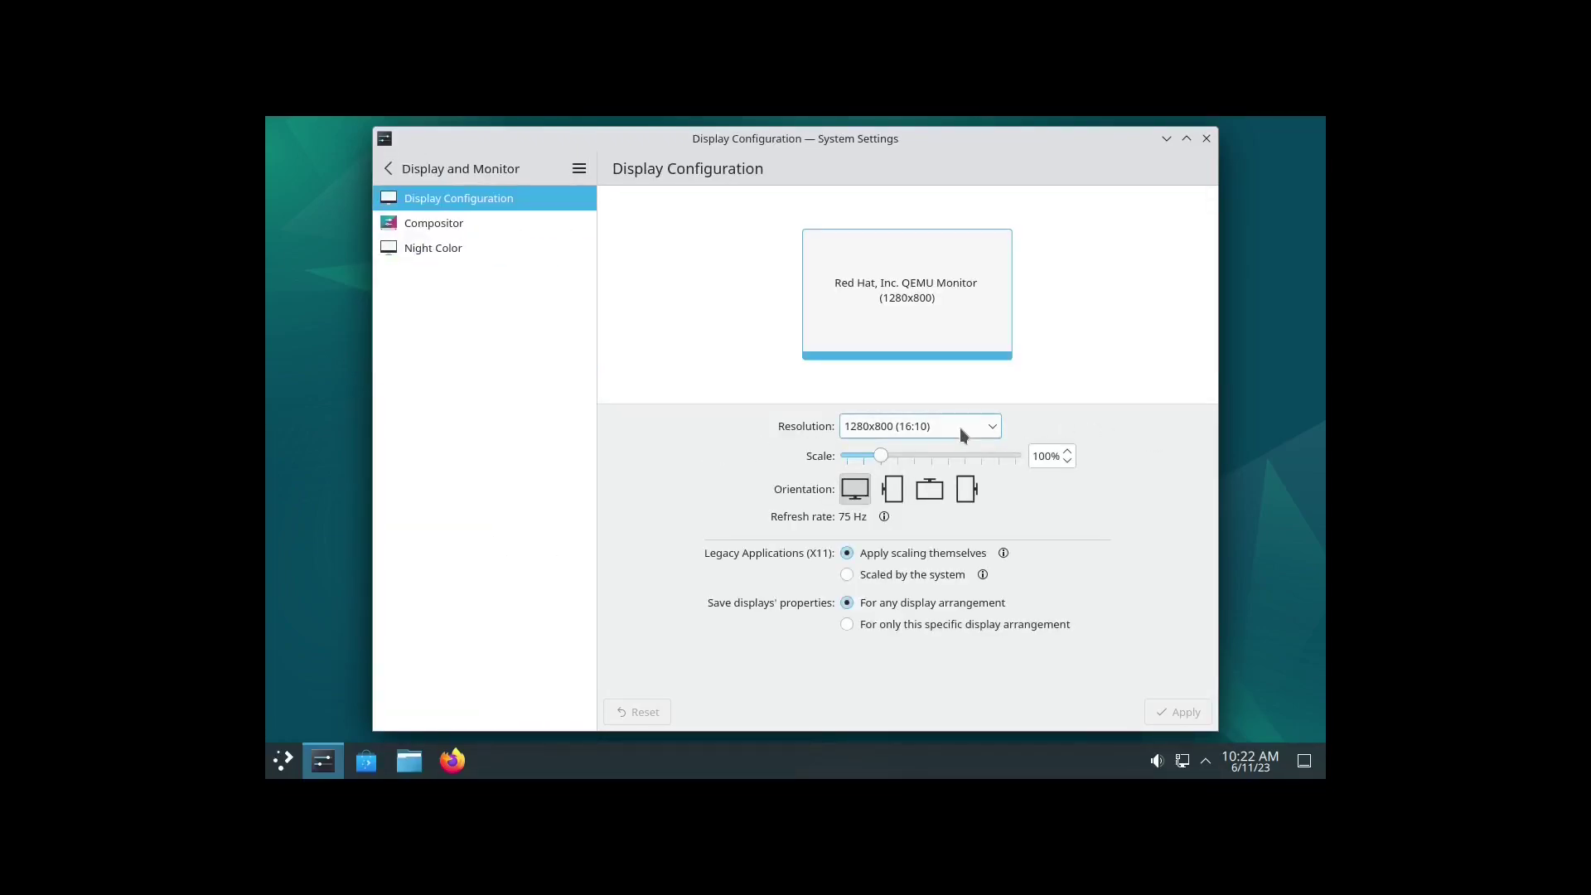
{"action": "left_click", "coordinate": [959, 427]}
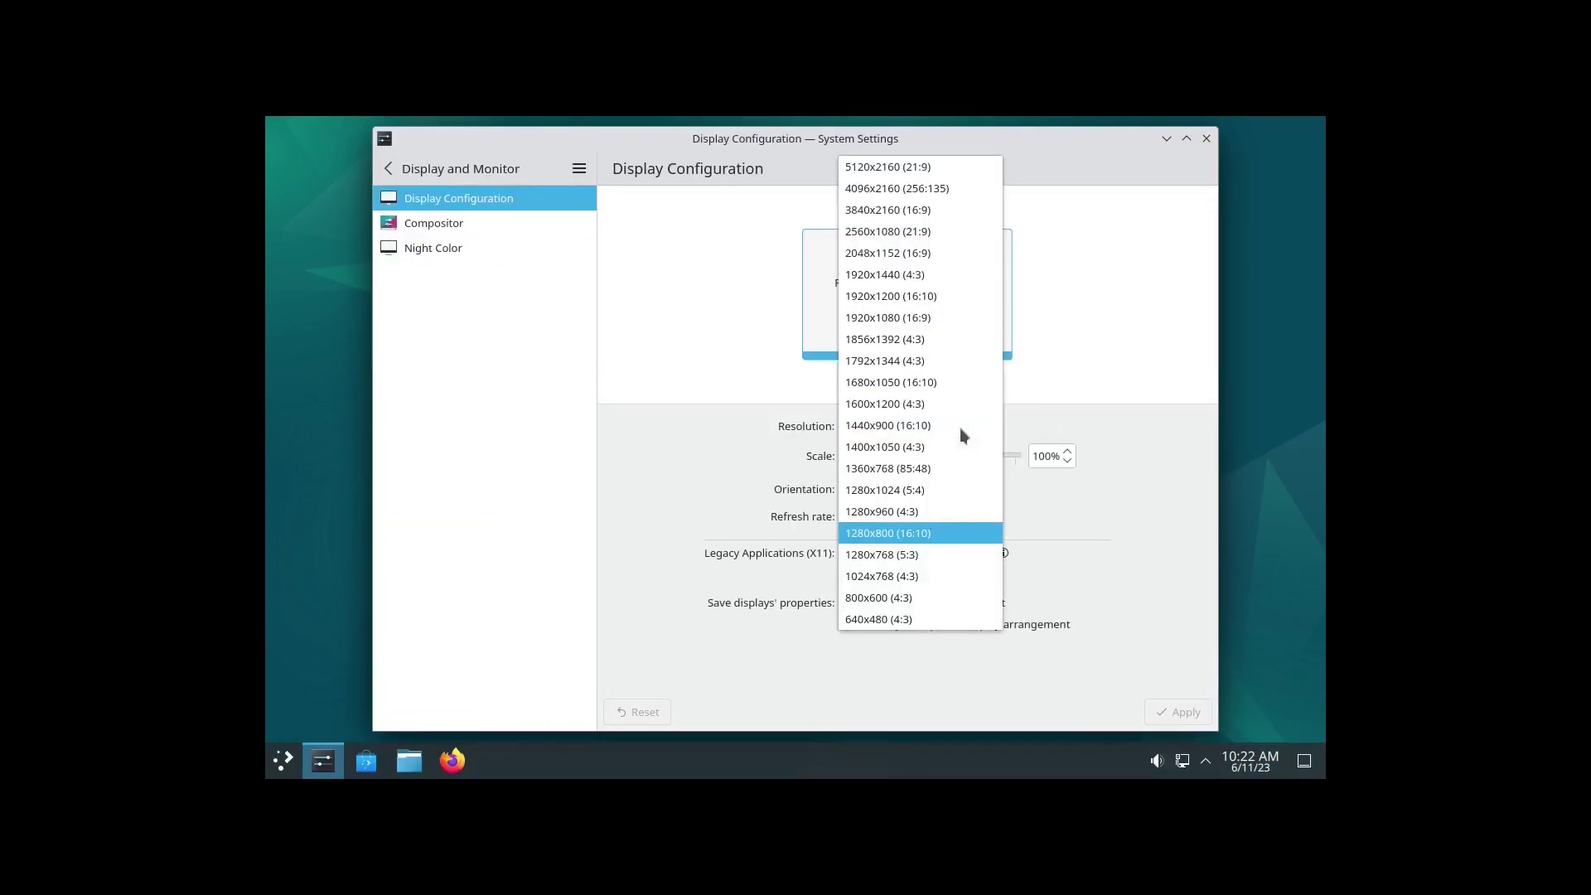
{"action": "left_click", "coordinate": [929, 322]}
{"action": "left_click", "coordinate": [1177, 712]}
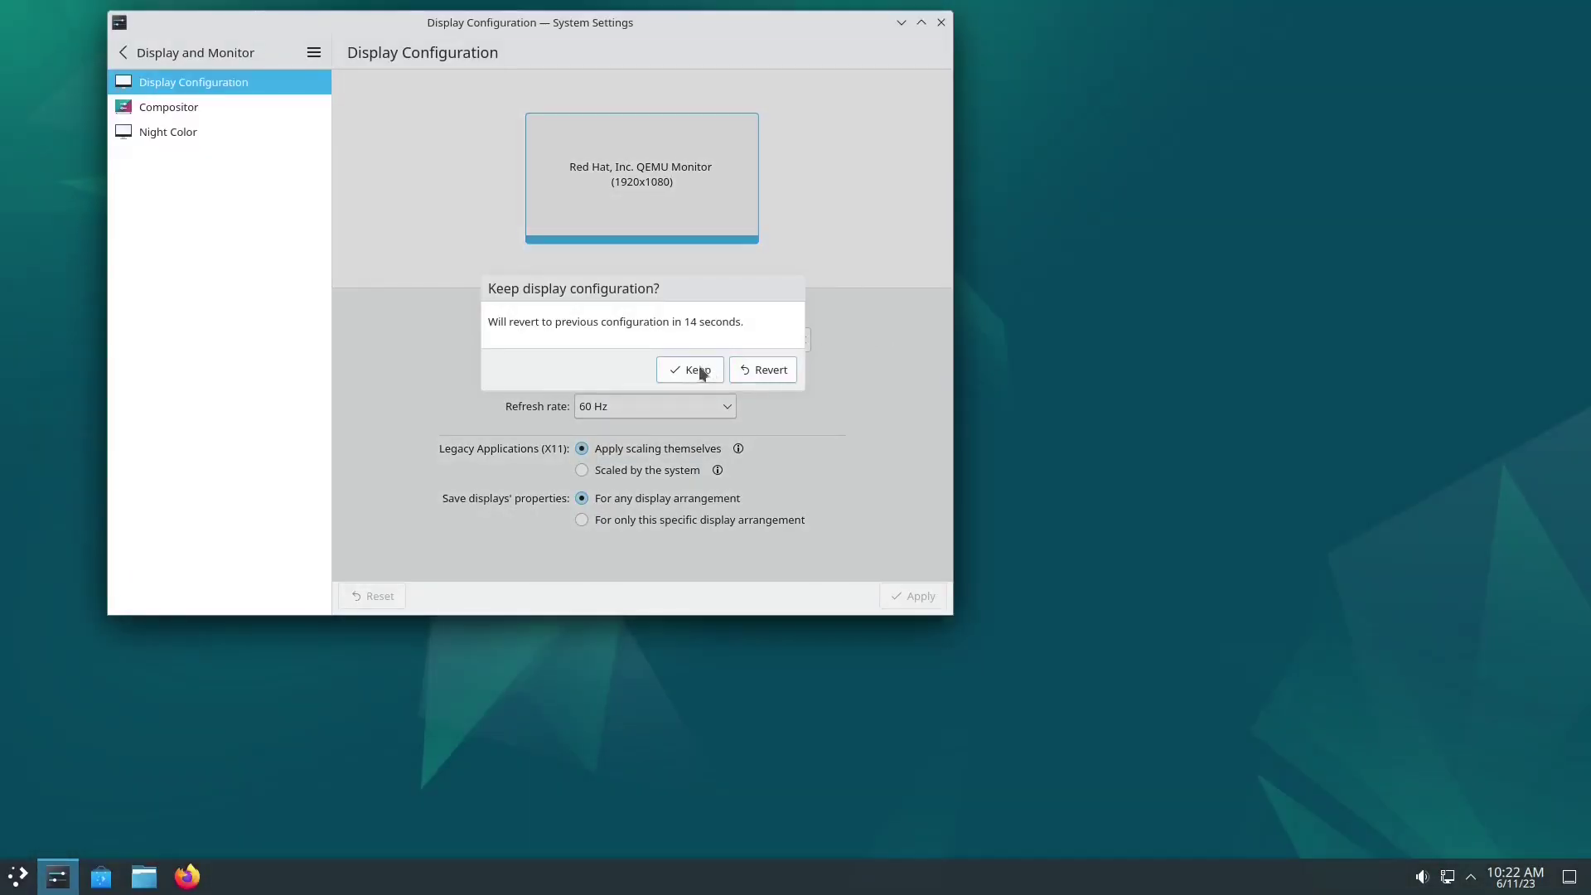
{"action": "left_click", "coordinate": [698, 370]}
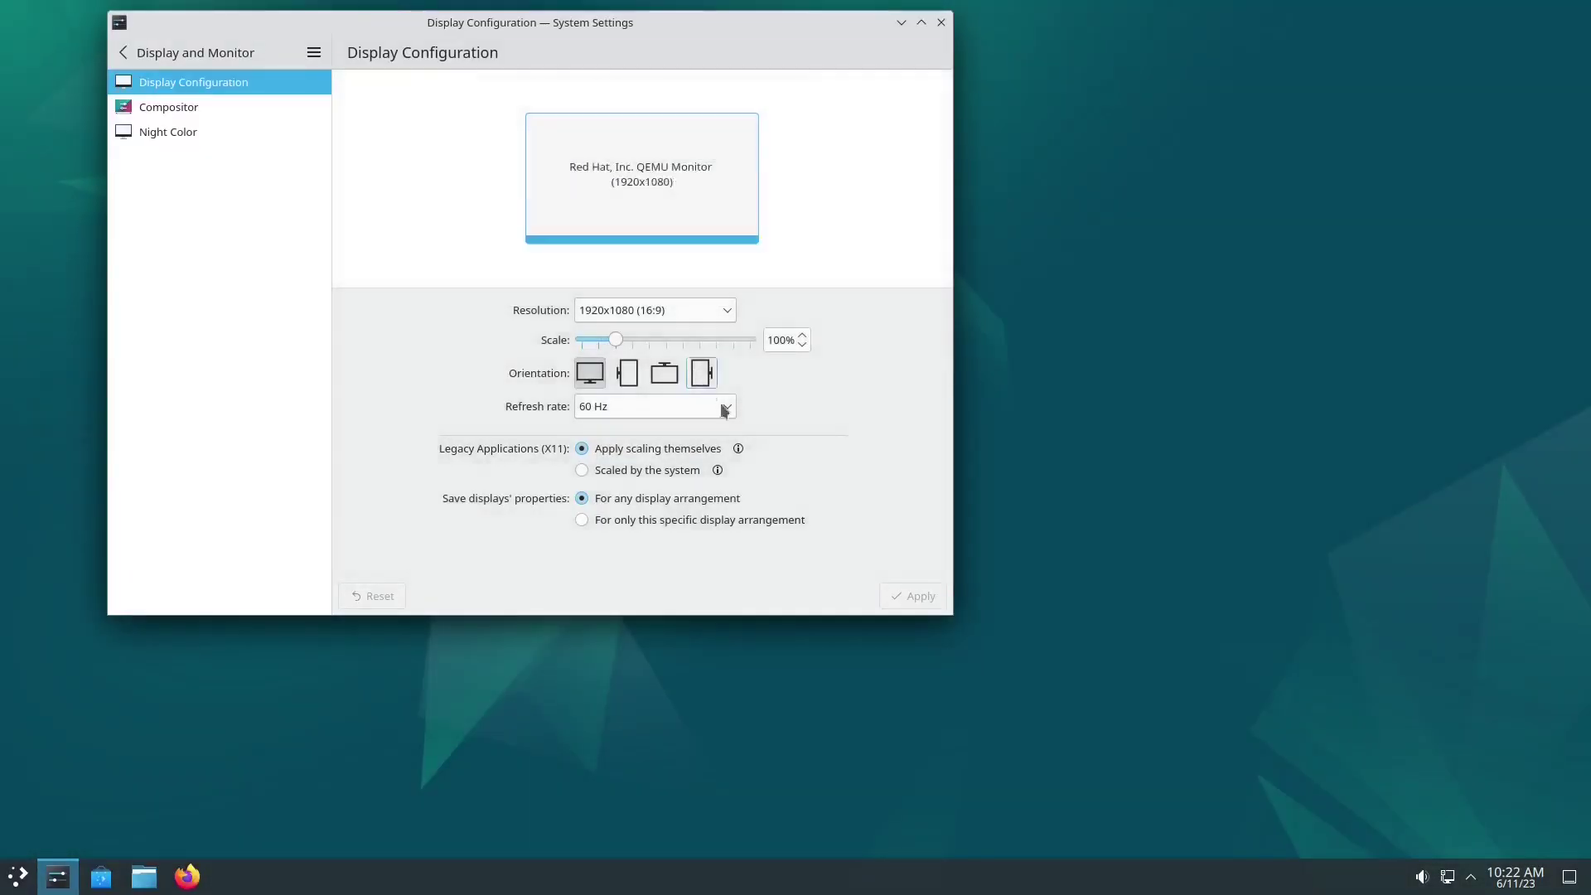
{"action": "left_click", "coordinate": [941, 23]}
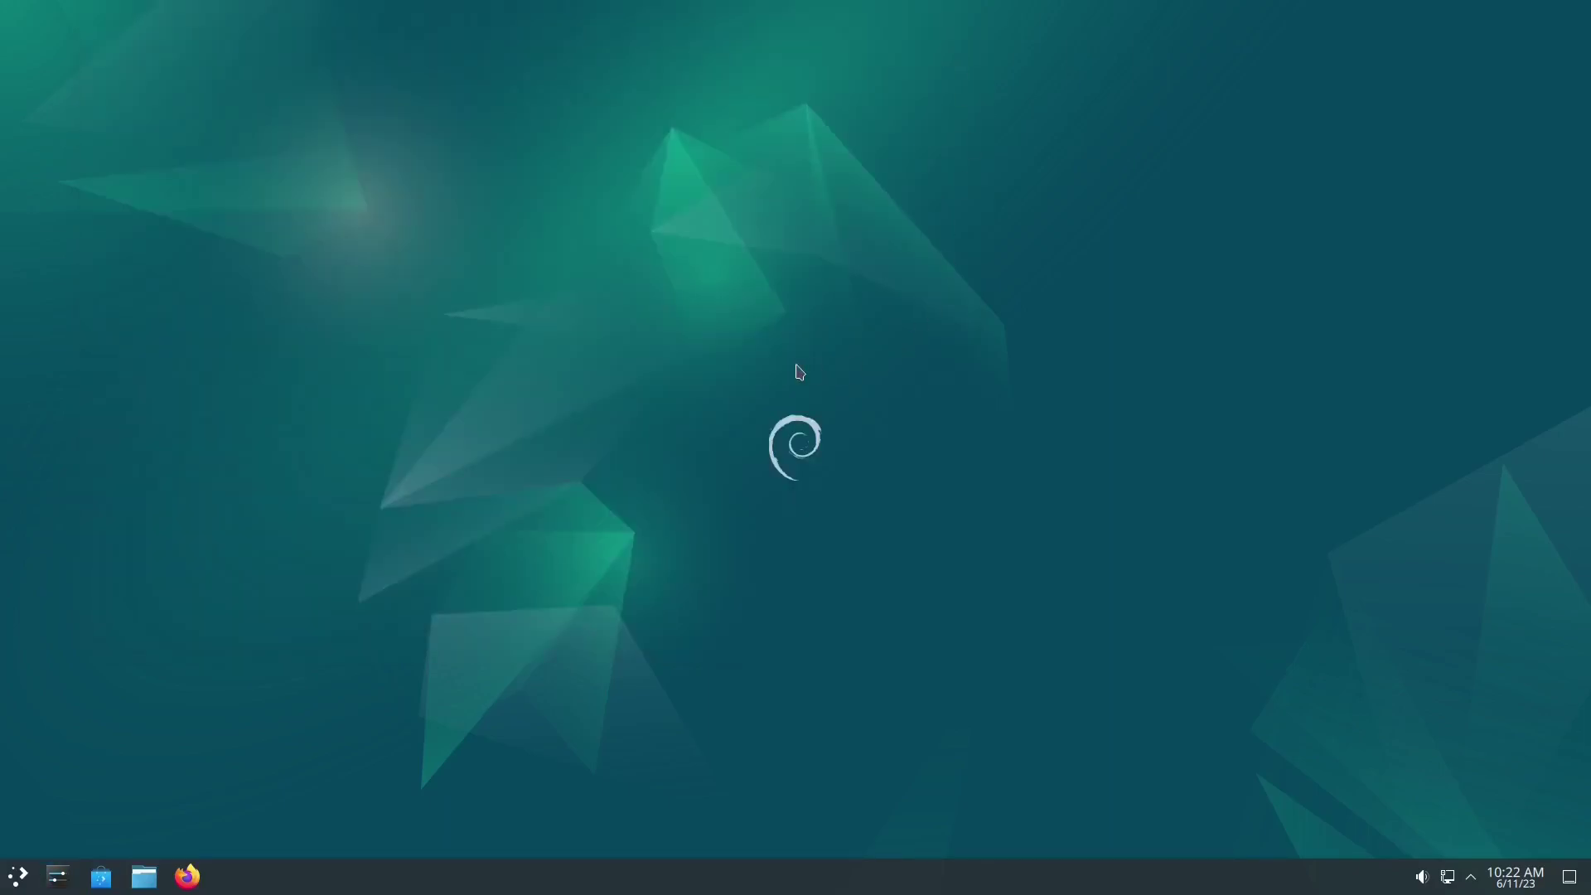
{"action": "right_click", "coordinate": [774, 290]}
{"action": "left_click", "coordinate": [862, 444]}
{"action": "left_click", "coordinate": [56, 881]}
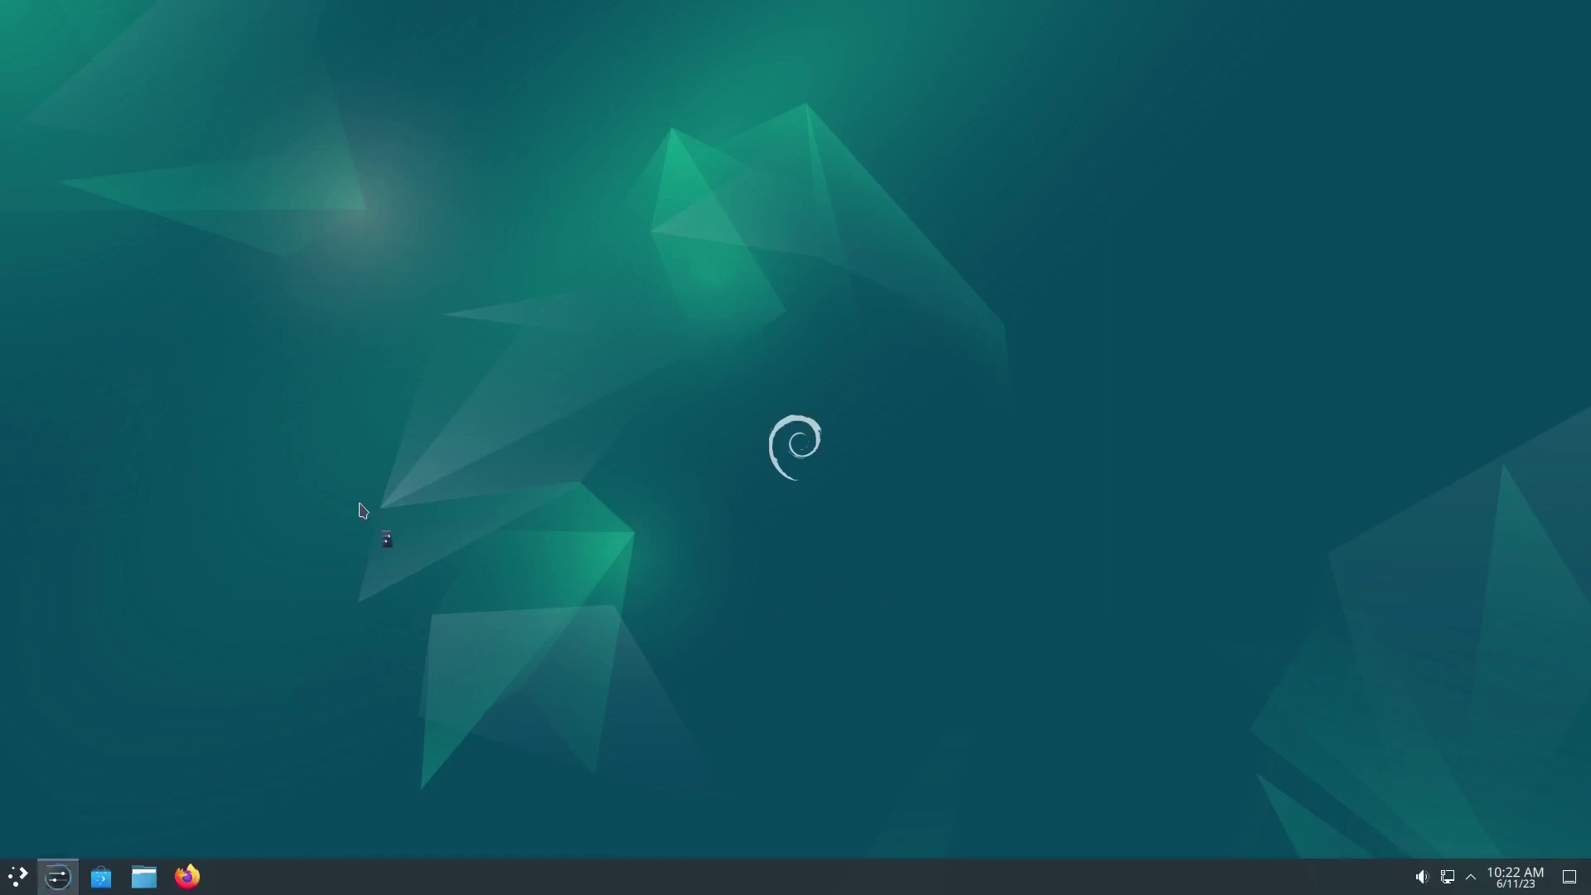
{"action": "scroll", "coordinate": [489, 552], "scroll_direction": "down", "scroll_amount": 6}
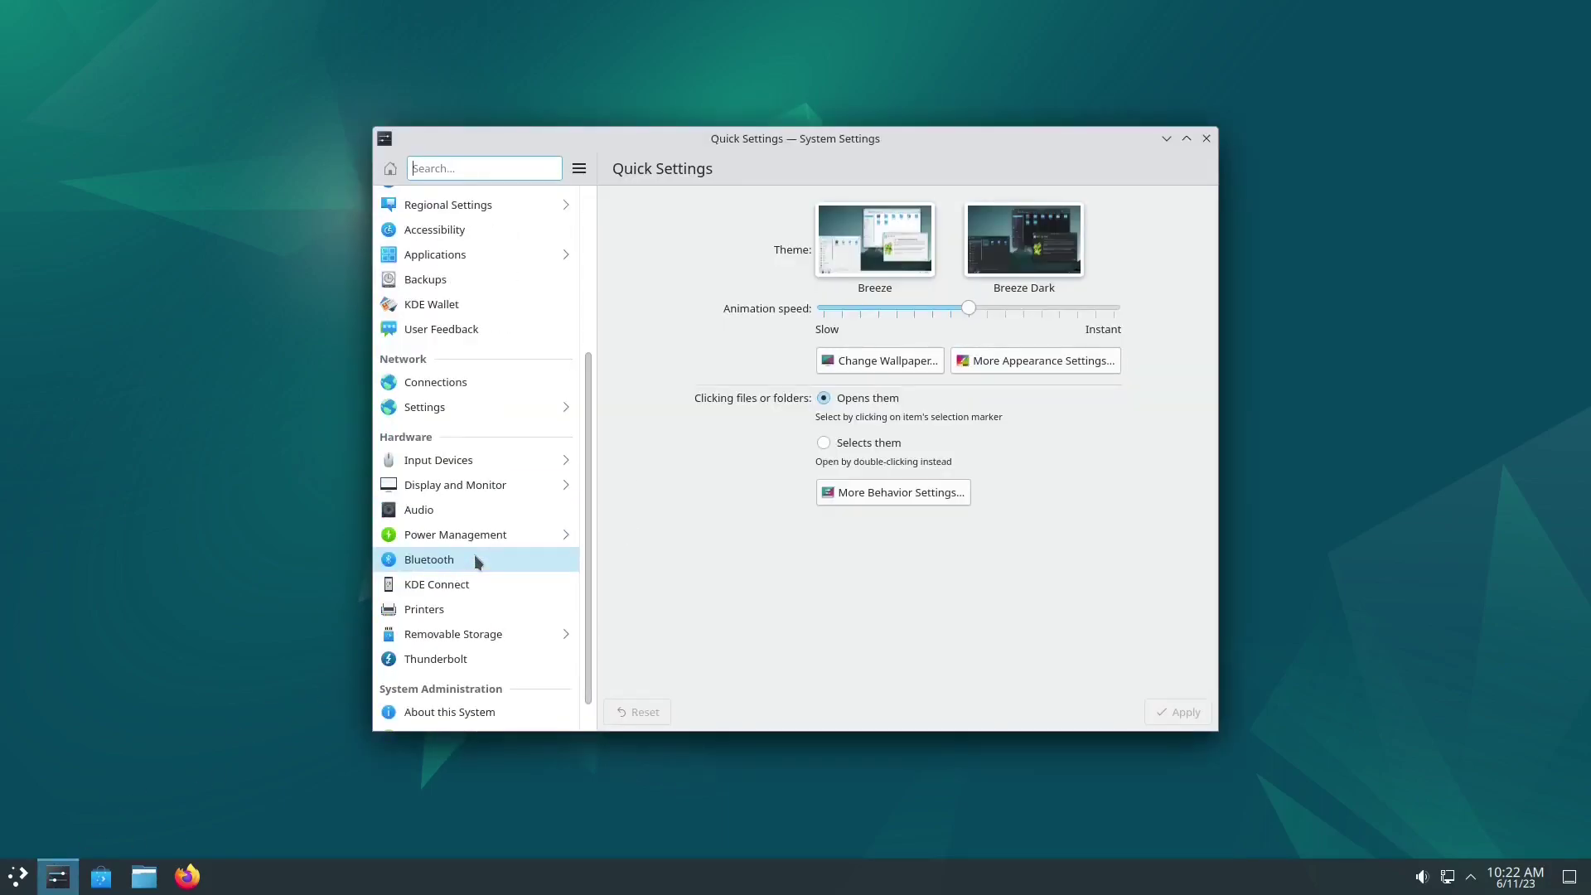
{"action": "left_click", "coordinate": [477, 681]}
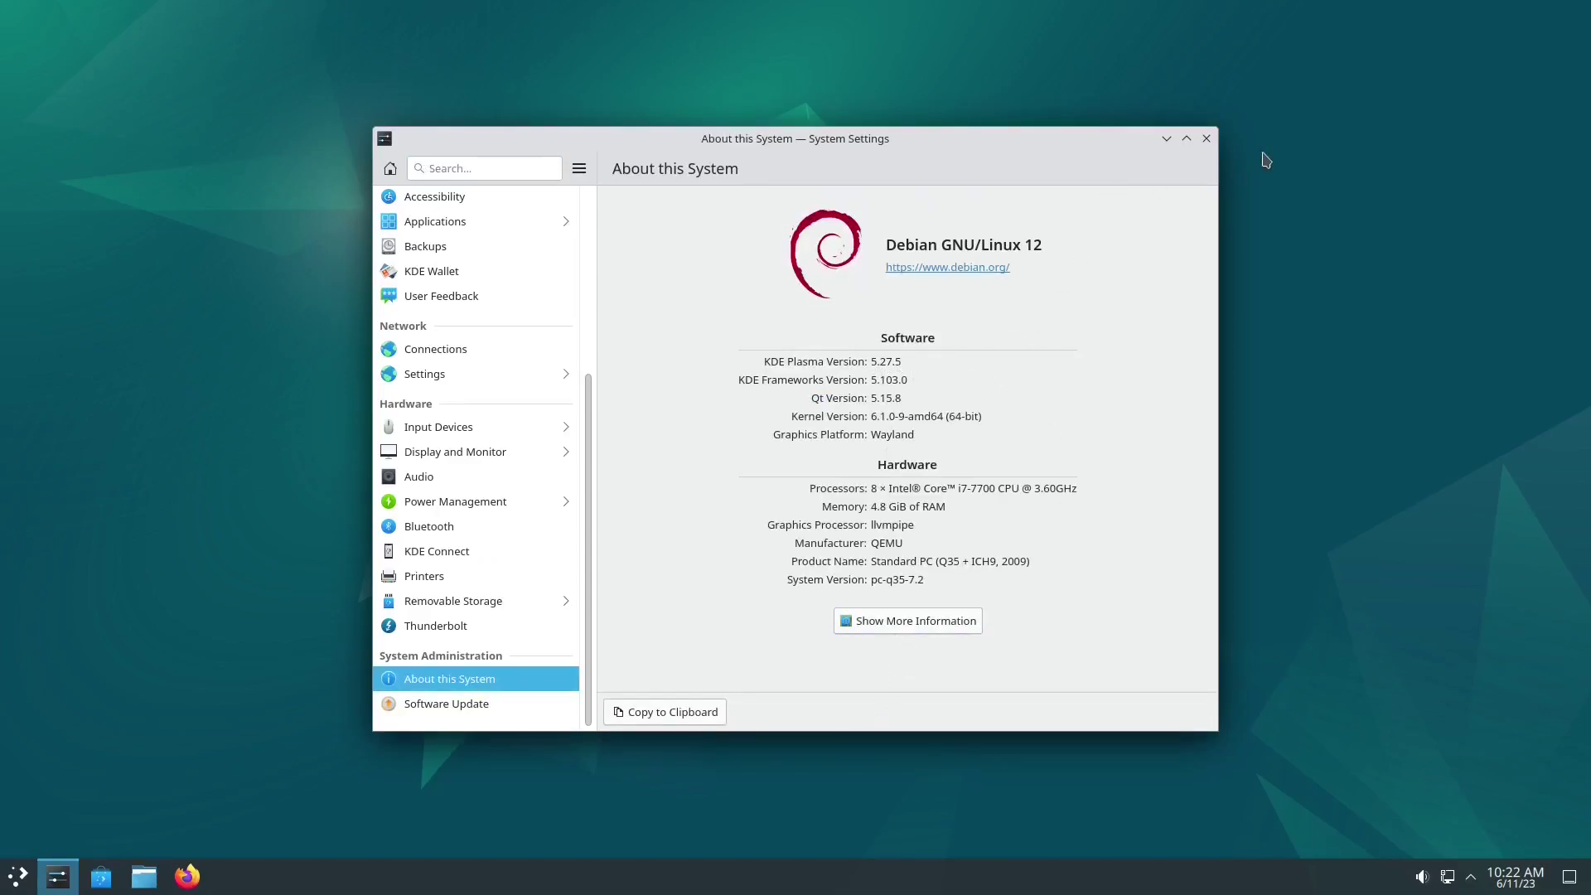
{"action": "left_click", "coordinate": [1207, 141]}
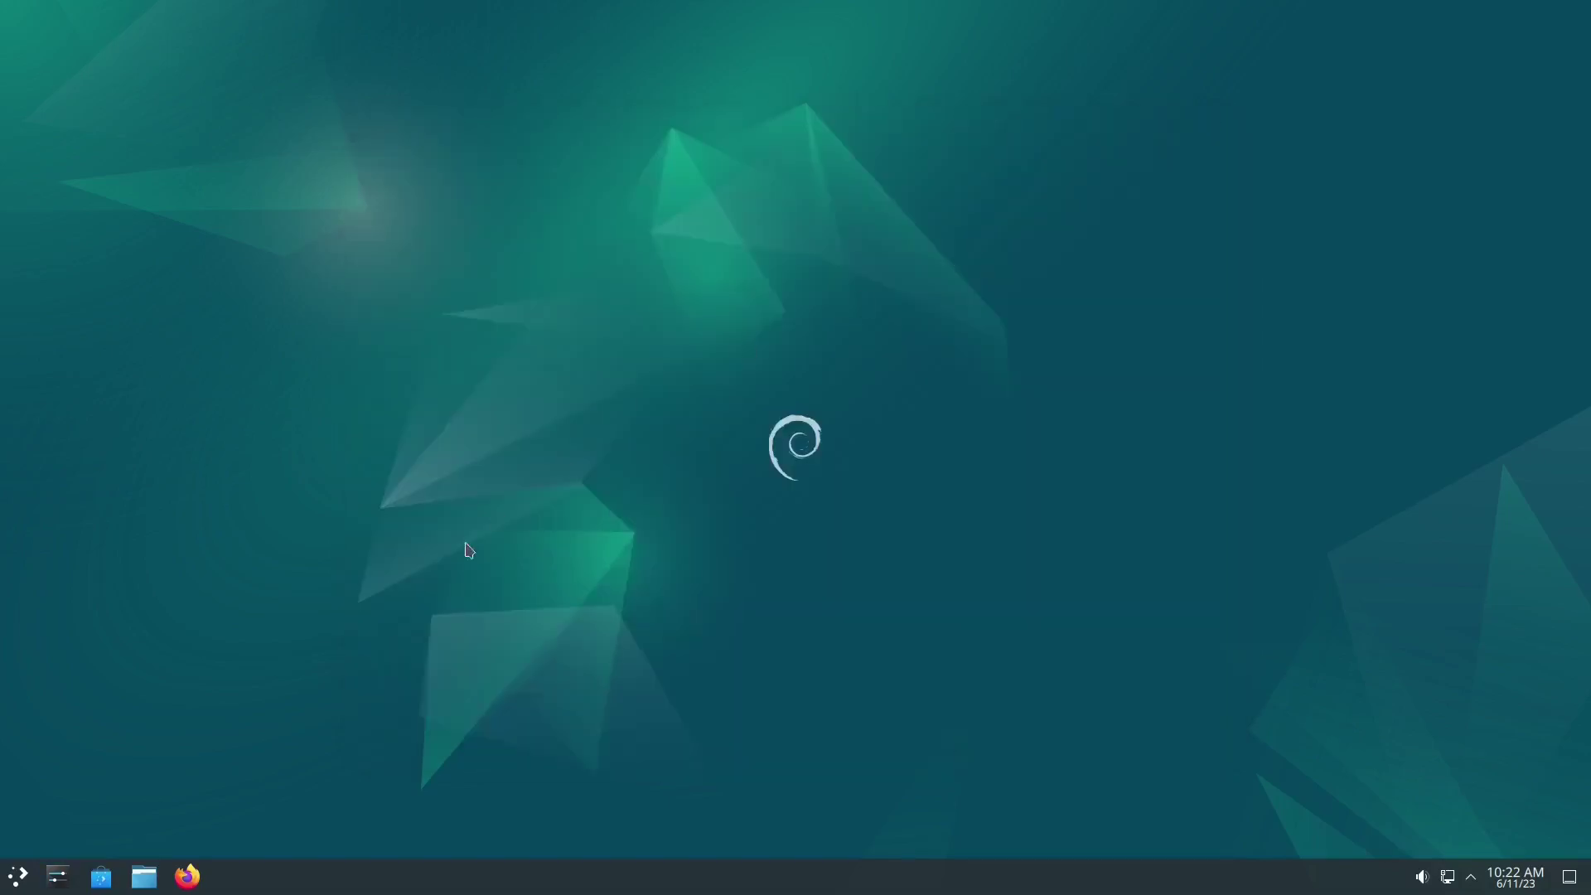
Step: Start Konsole from the launcher's 'kon' search and close the stray Konqueror window
{"action": "left_click", "coordinate": [16, 883]}
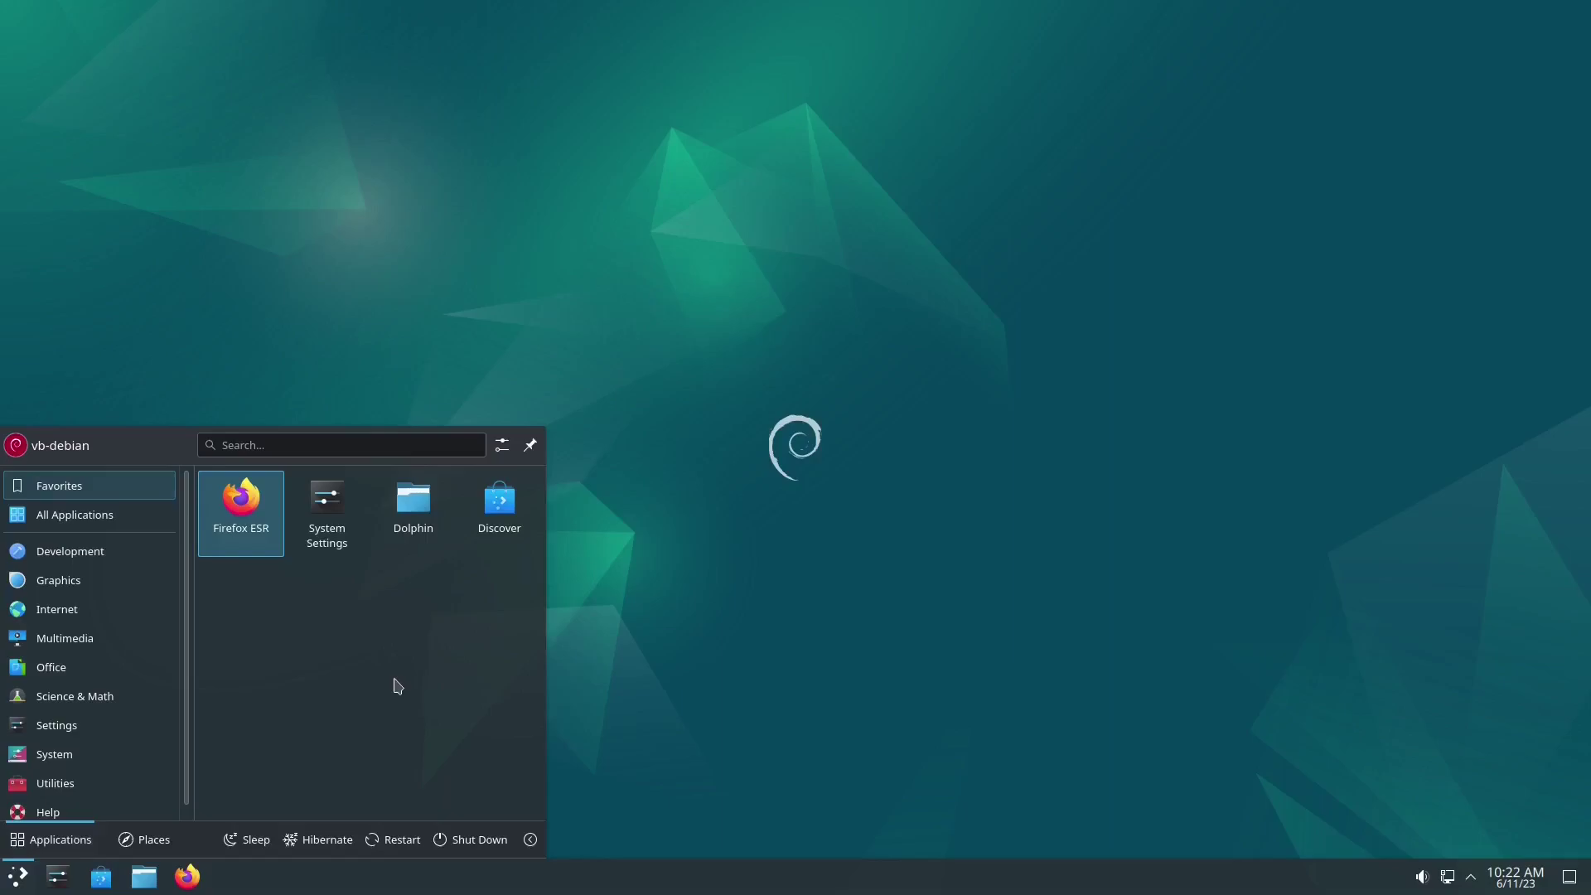
{"action": "type", "text": "sys"}
{"action": "key", "text": "Return"}
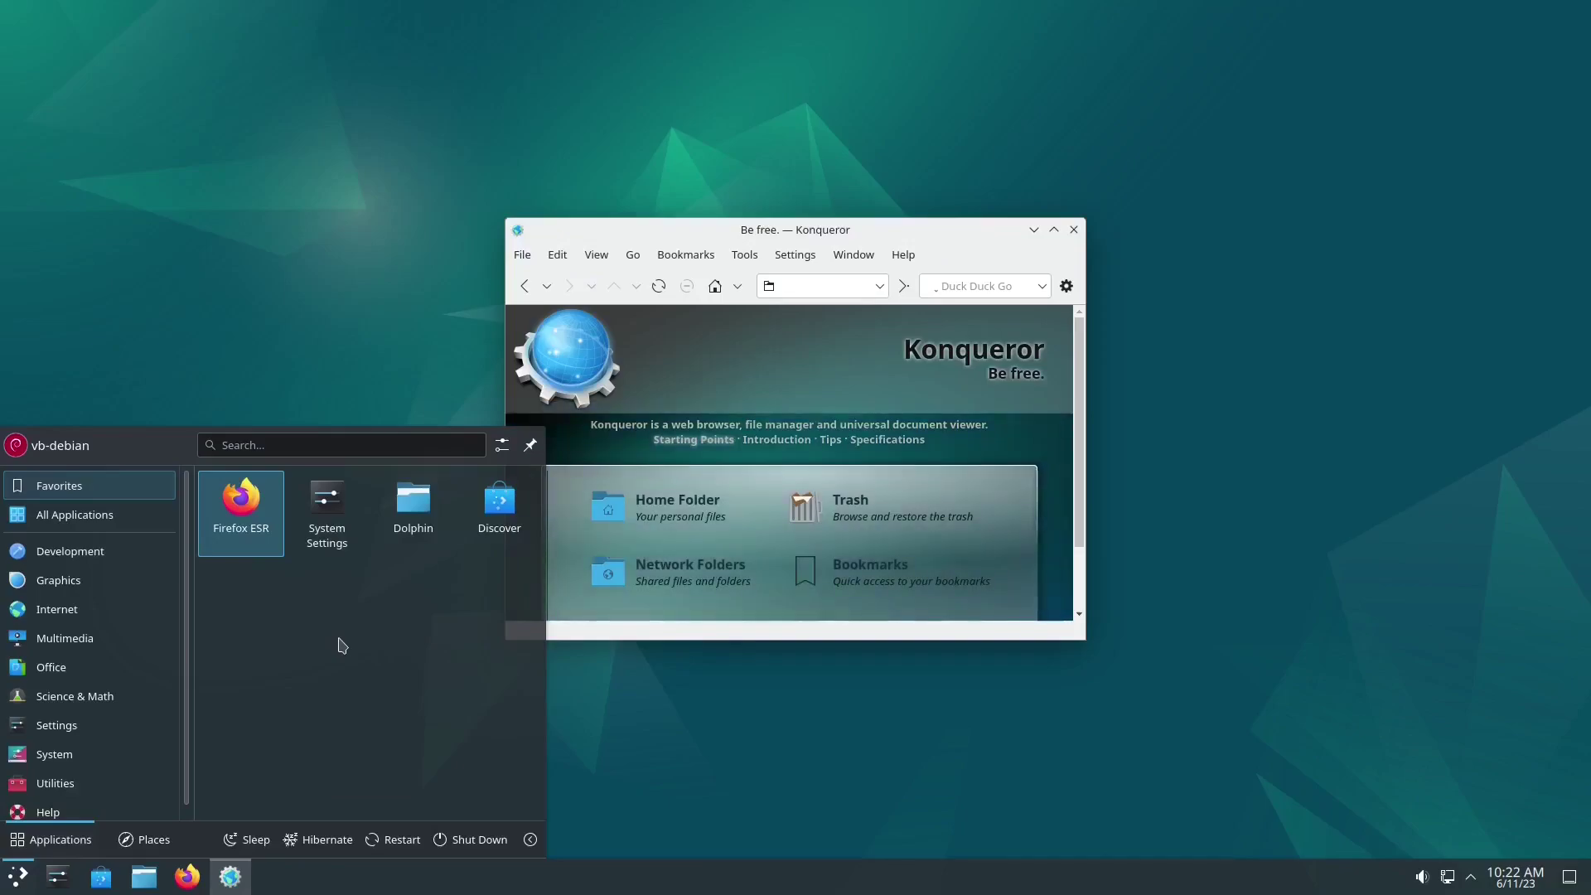
{"action": "type", "text": "k"}
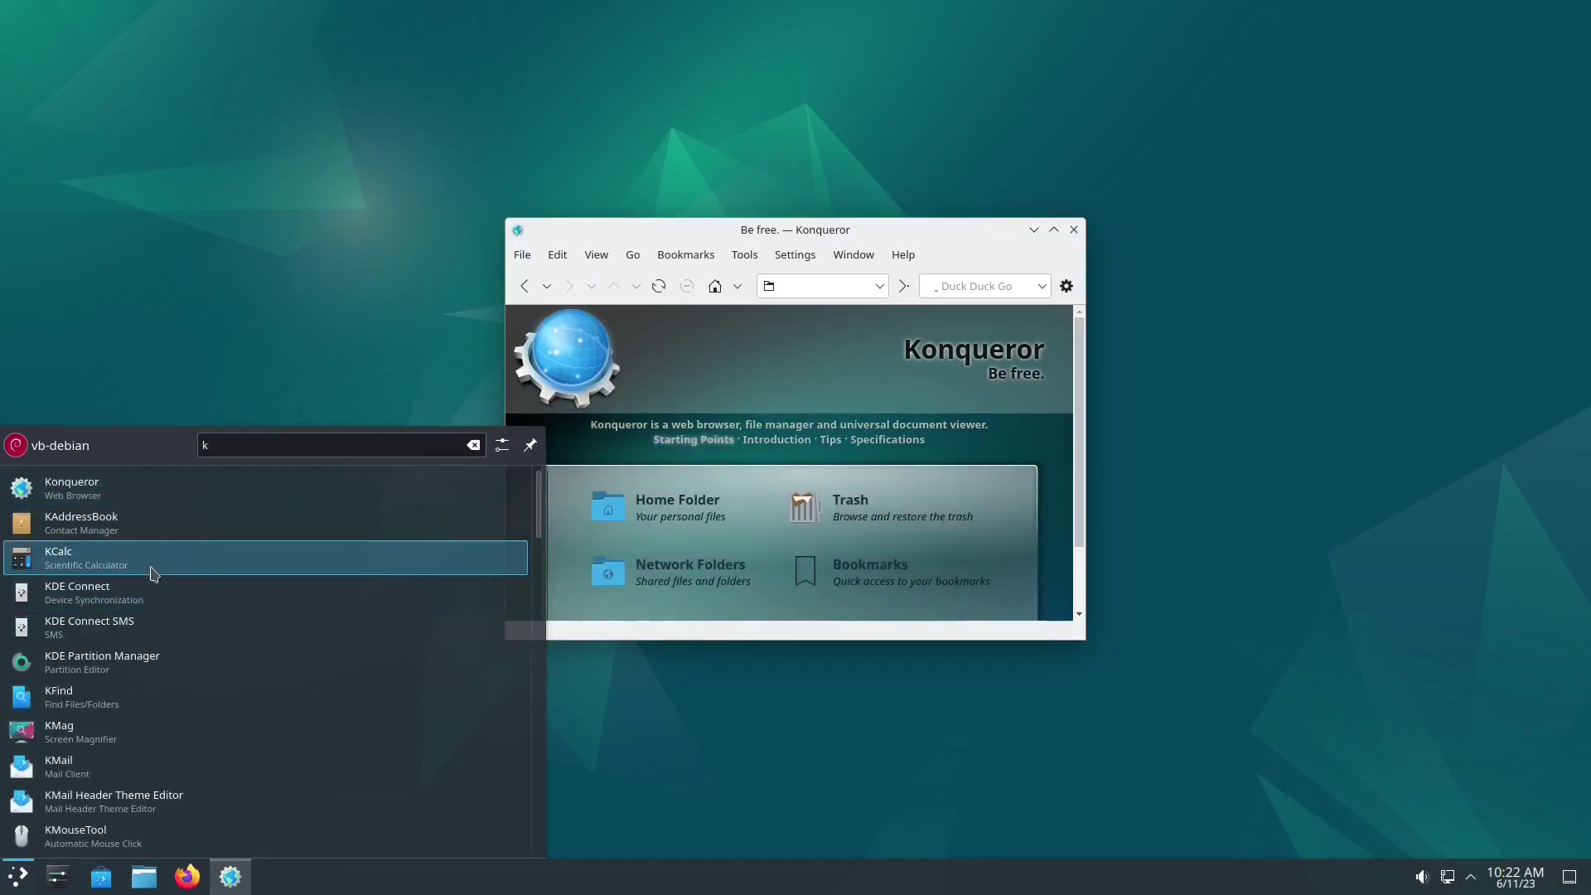
{"action": "type", "text": "on"}
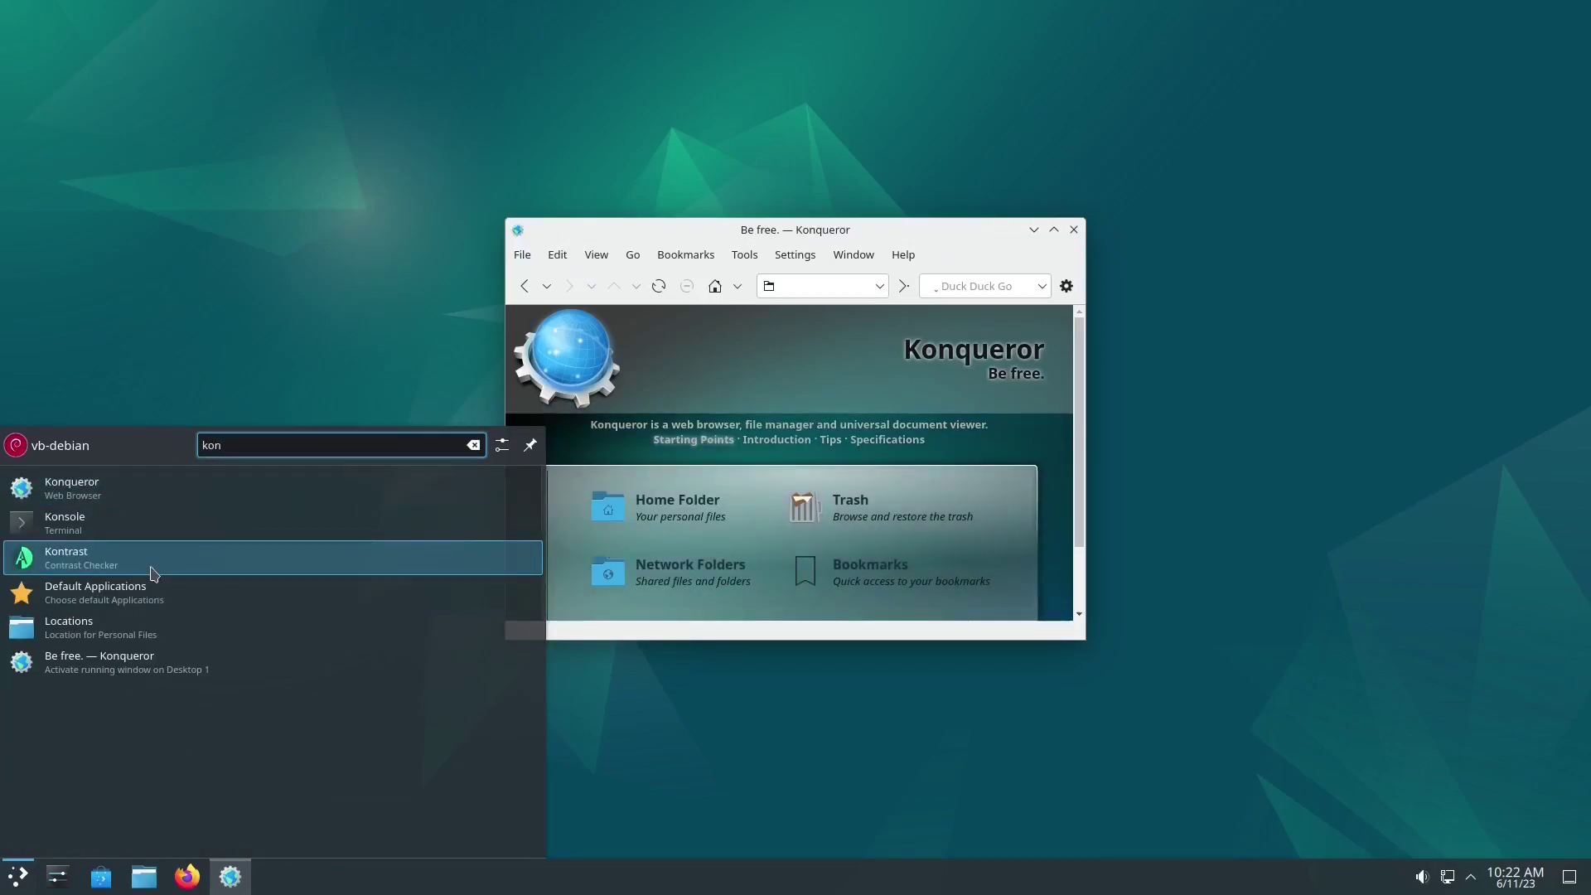
{"action": "left_click", "coordinate": [135, 526]}
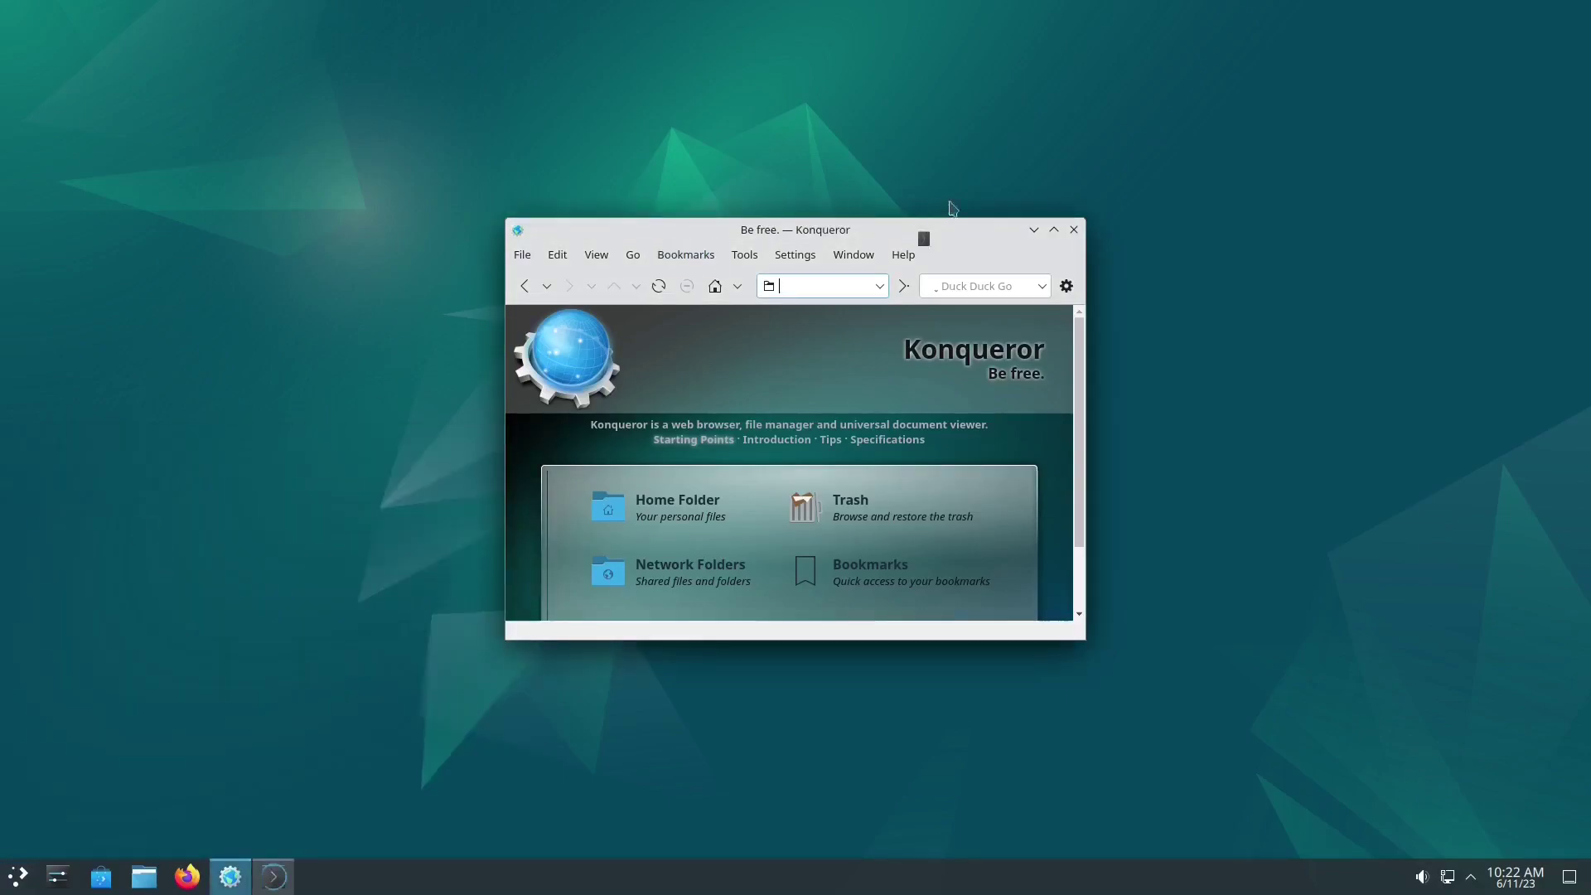
{"action": "left_click", "coordinate": [1074, 230]}
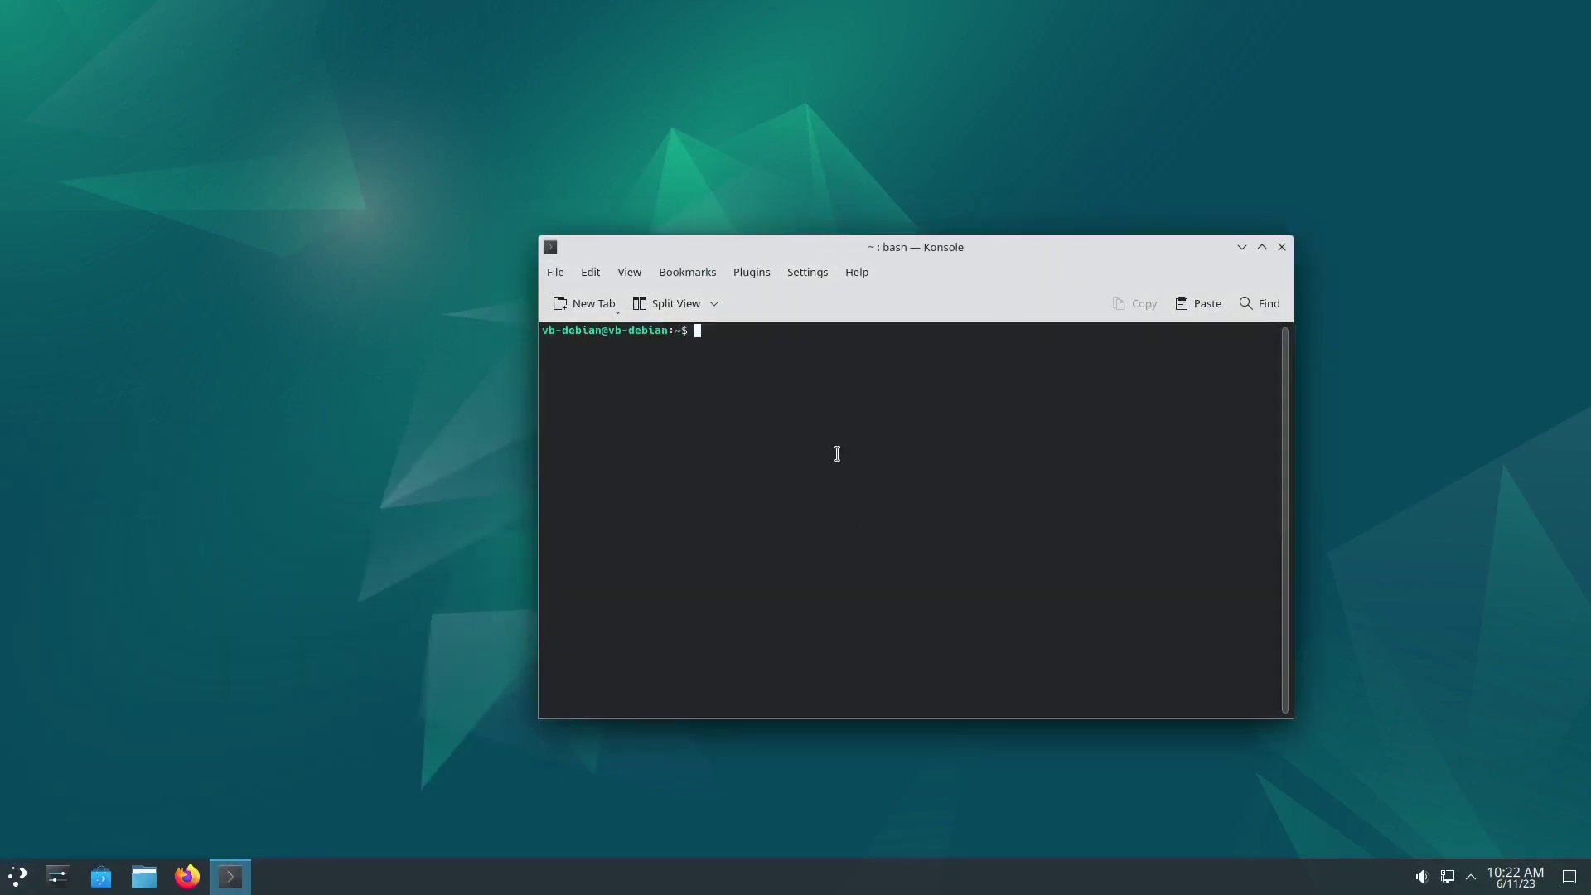
Step: Run uname -r, showing kernel 6.1.0-9-amd64, and select that output line
{"action": "type", "text": "uname -r"}
{"action": "key", "text": "Return"}
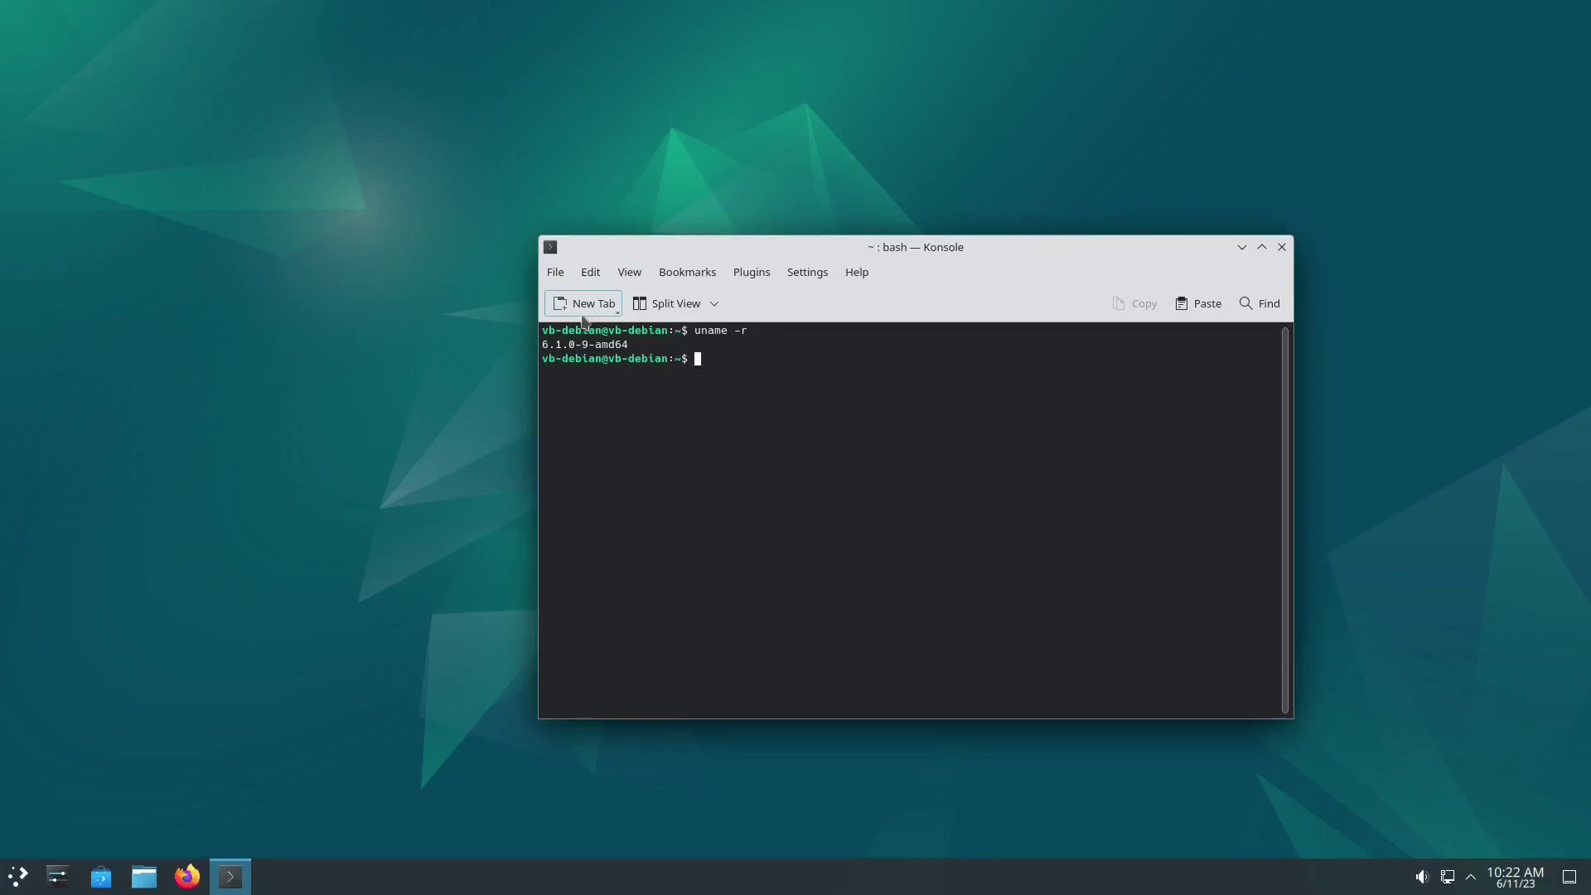
{"action": "left_click_drag", "start_coordinate": [545, 344], "coordinate": [647, 344]}
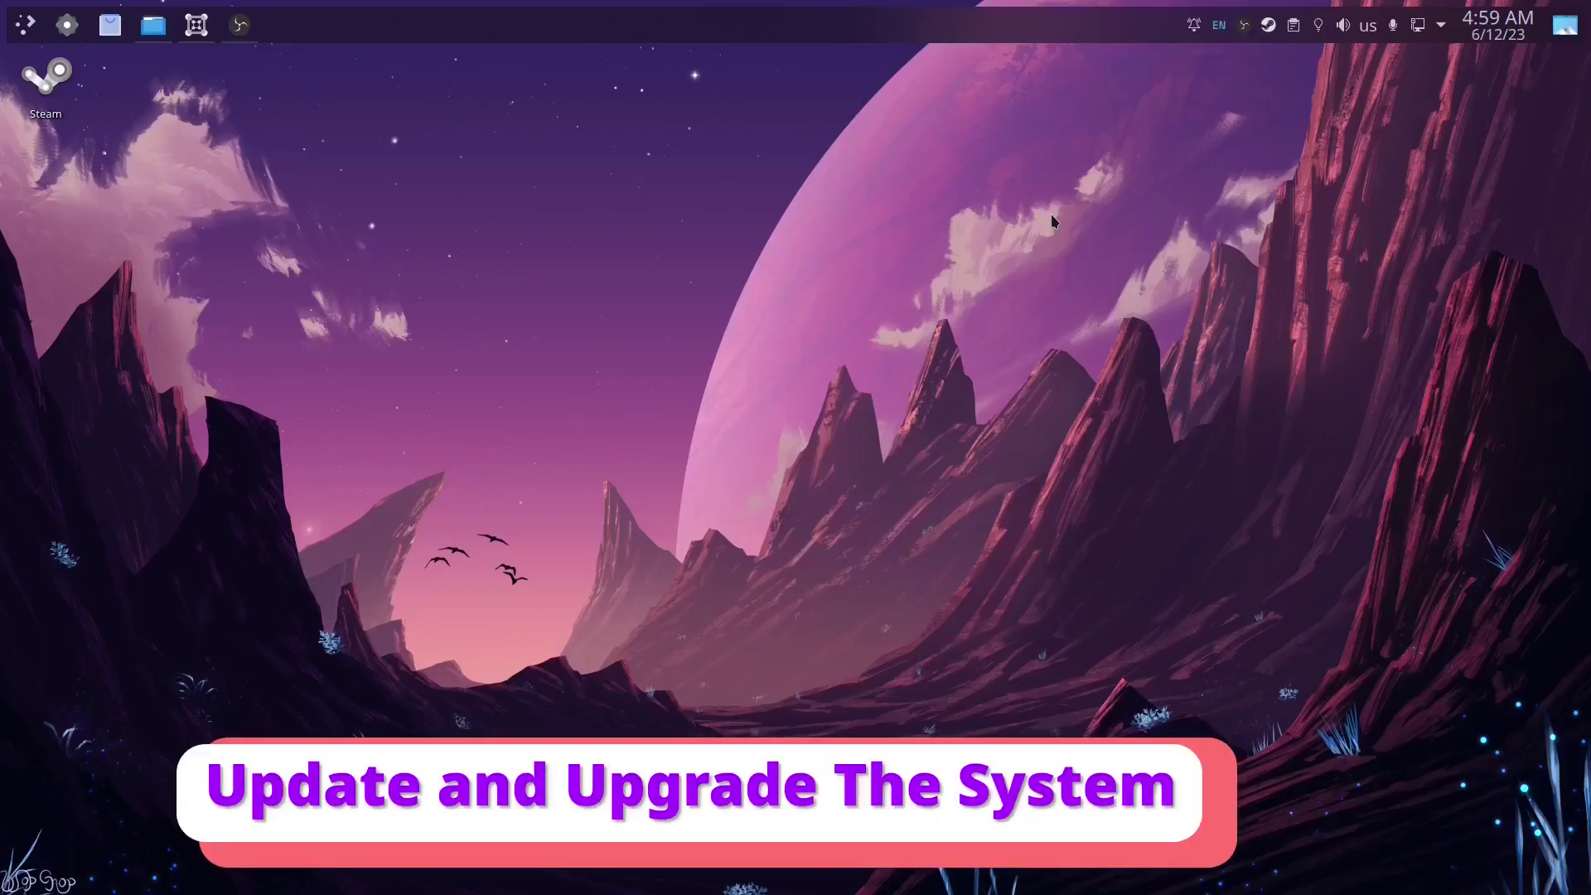
Step: Open a terminal and run sudo apt update && sudo apt dist-upgrade -y with the sudo password
{"action": "left_click", "coordinate": [25, 24]}
{"action": "type", "text": "terminal"}
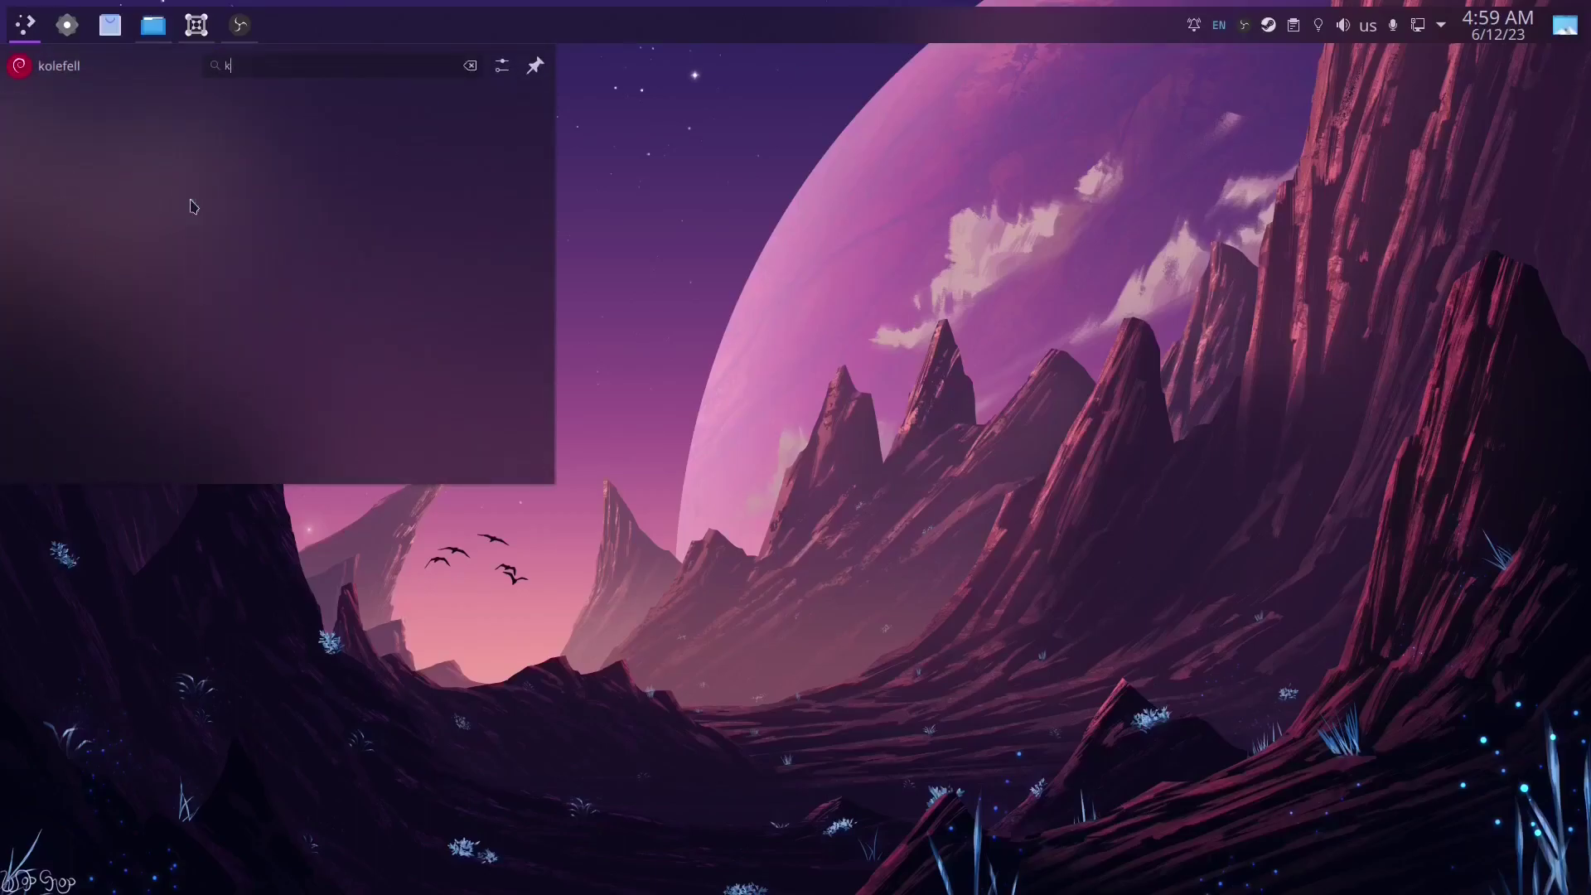
{"action": "key", "text": "Return"}
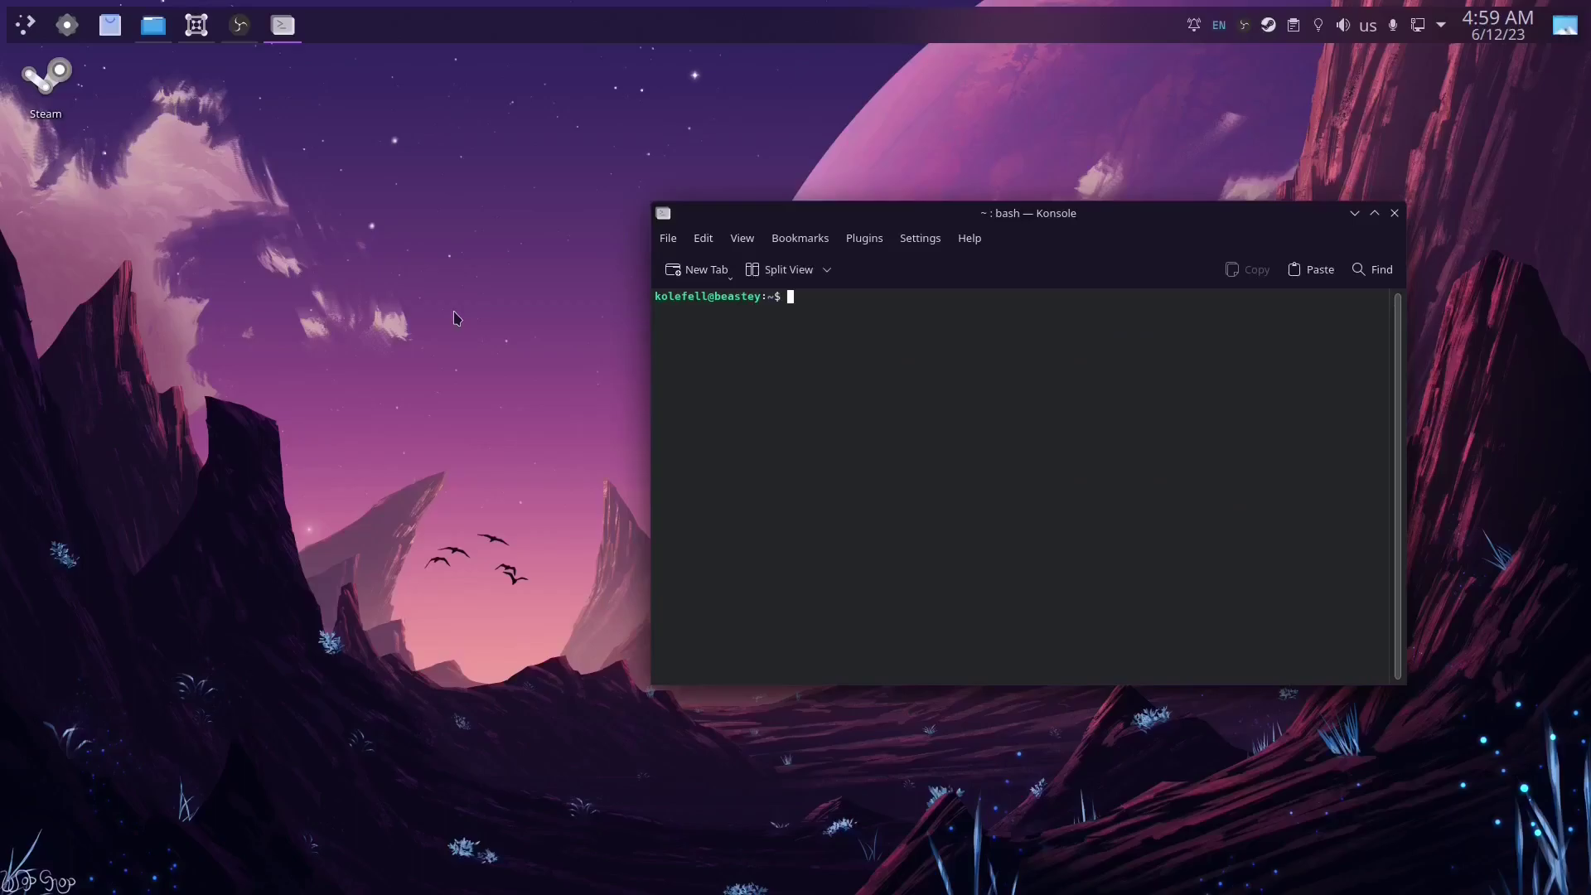
{"action": "type", "text": "sudo apt update && sudo apt dist"}
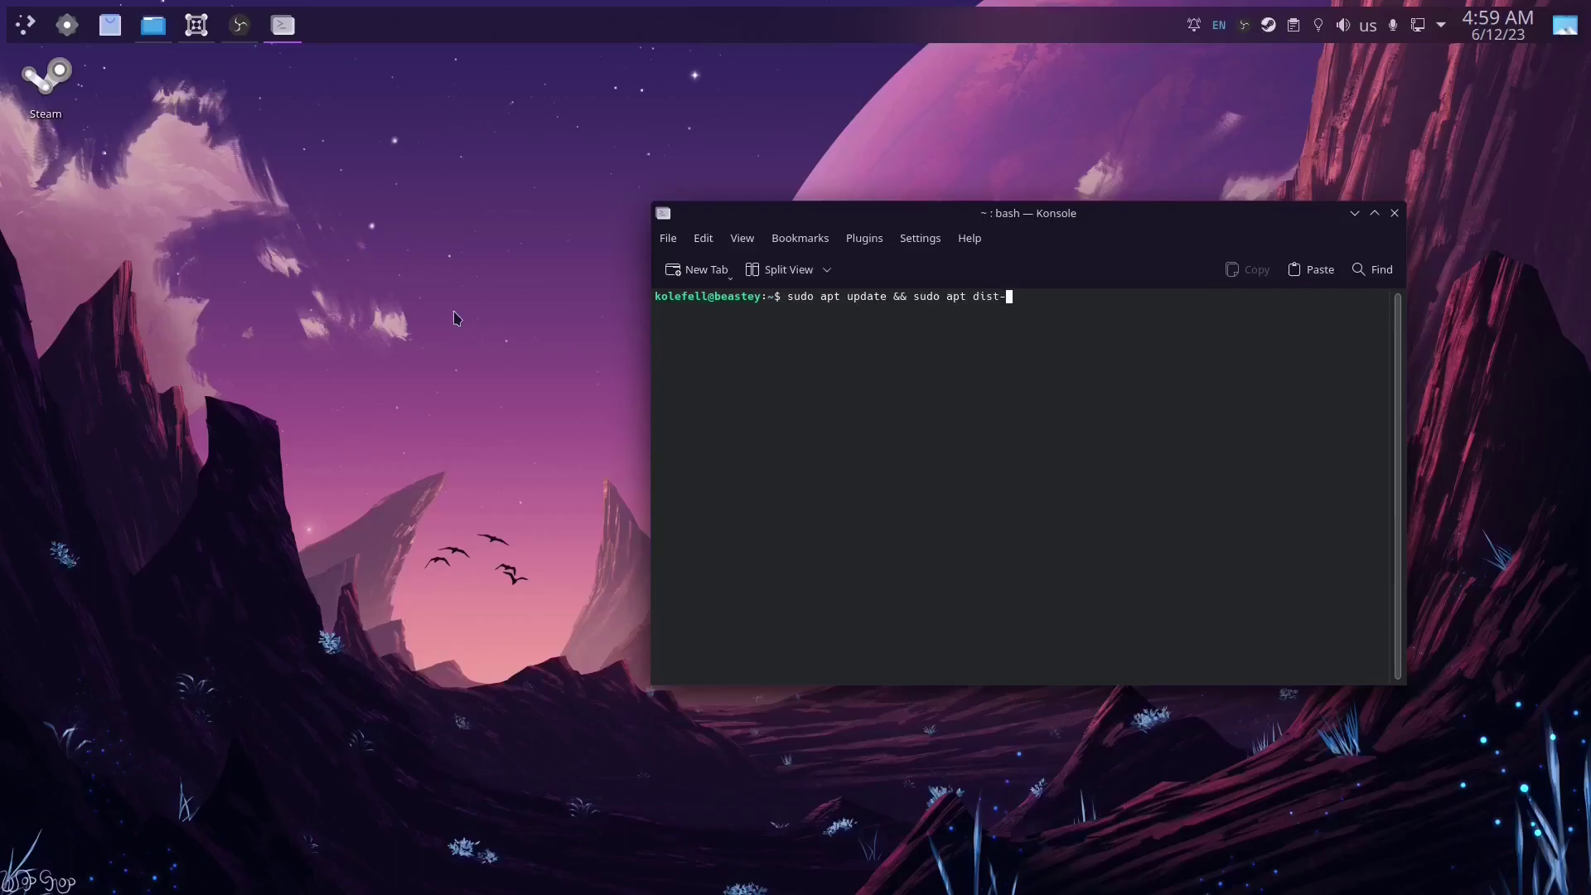
{"action": "type", "text": "-upgrade -y"}
{"action": "key", "text": "Return"}
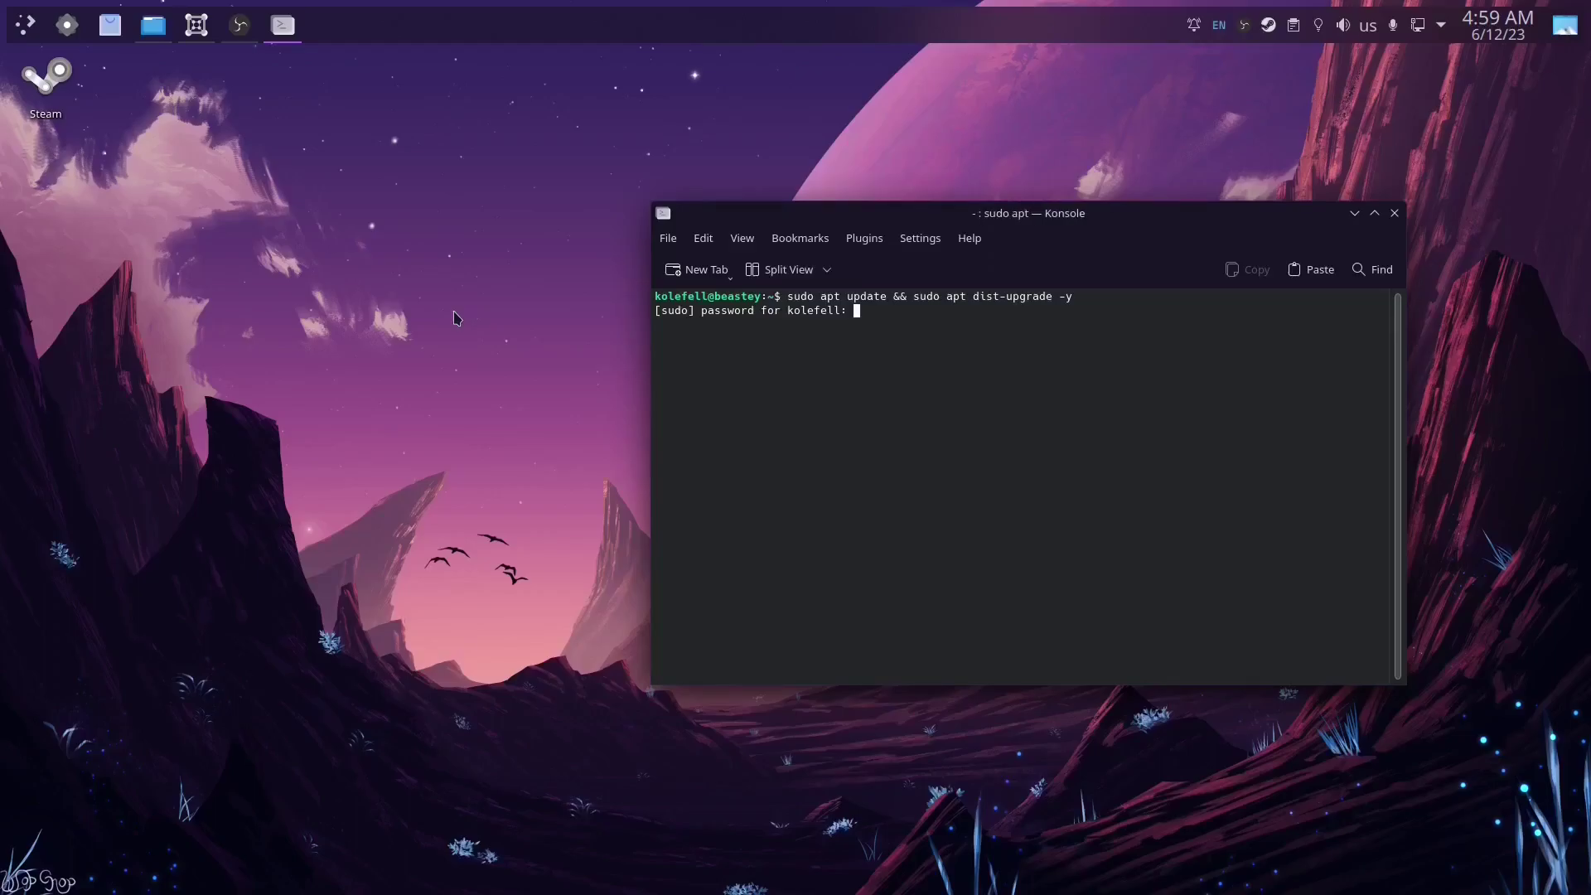
{"action": "key", "text": "Return"}
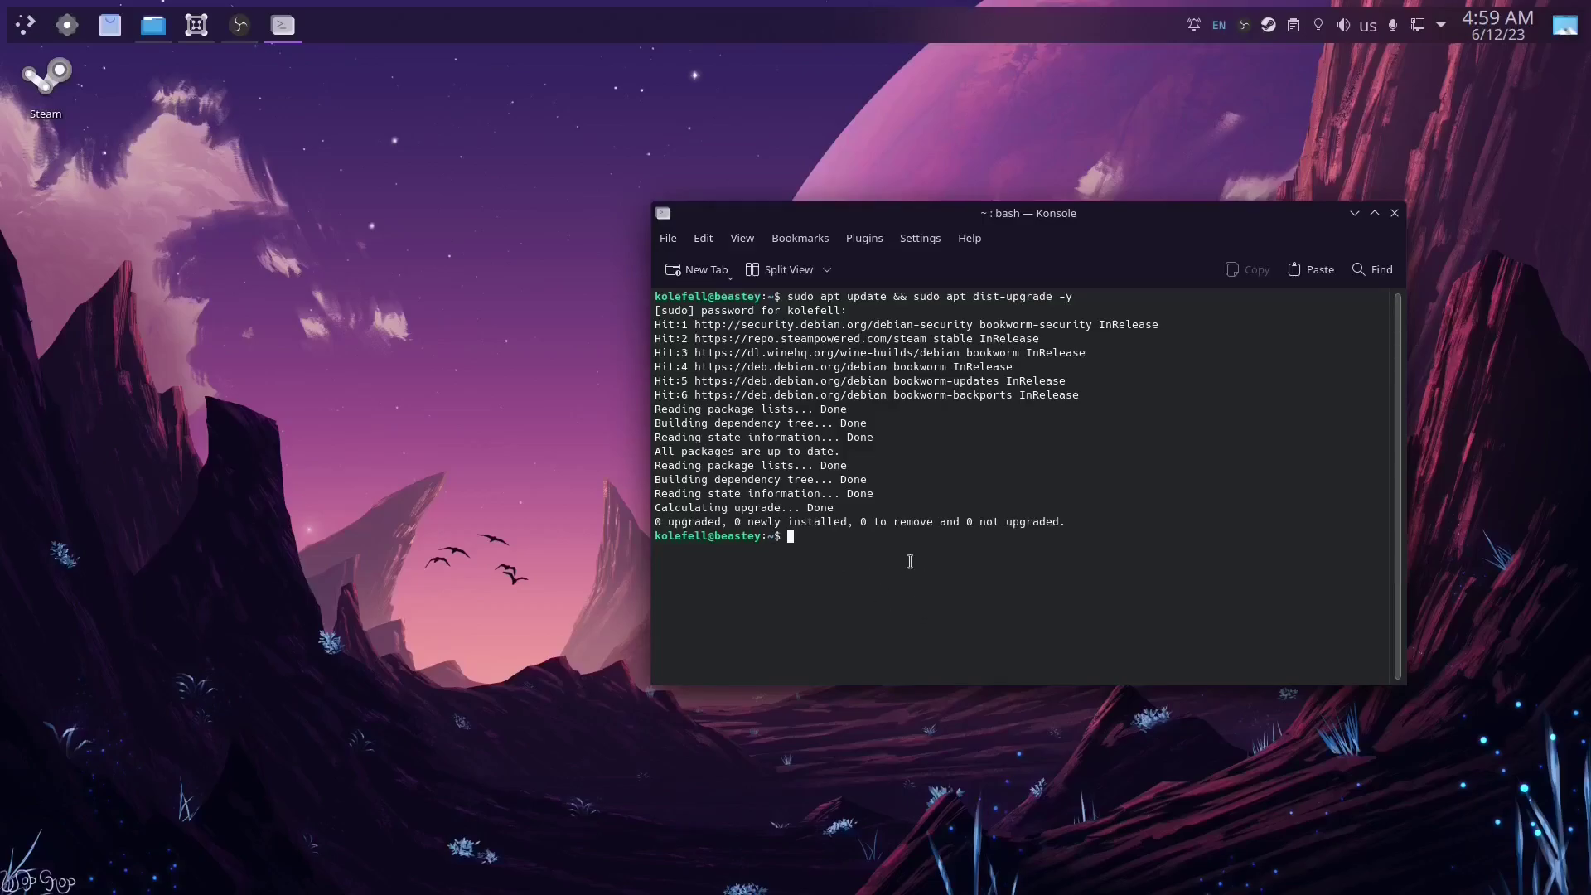
{"action": "left_click", "coordinate": [1355, 213]}
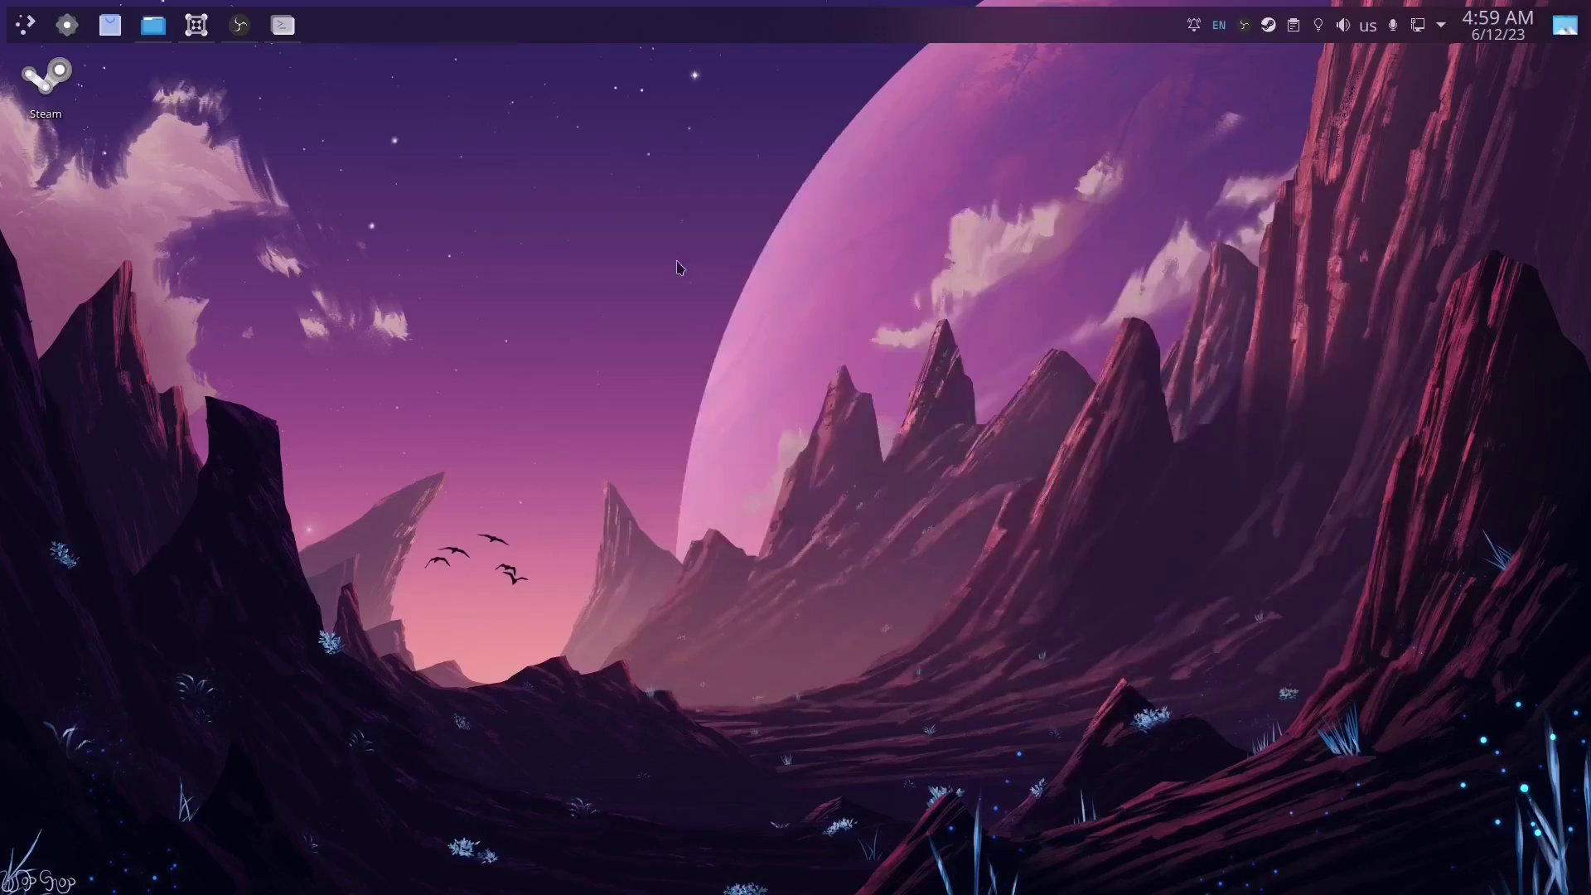
{"action": "left_click", "coordinate": [111, 25]}
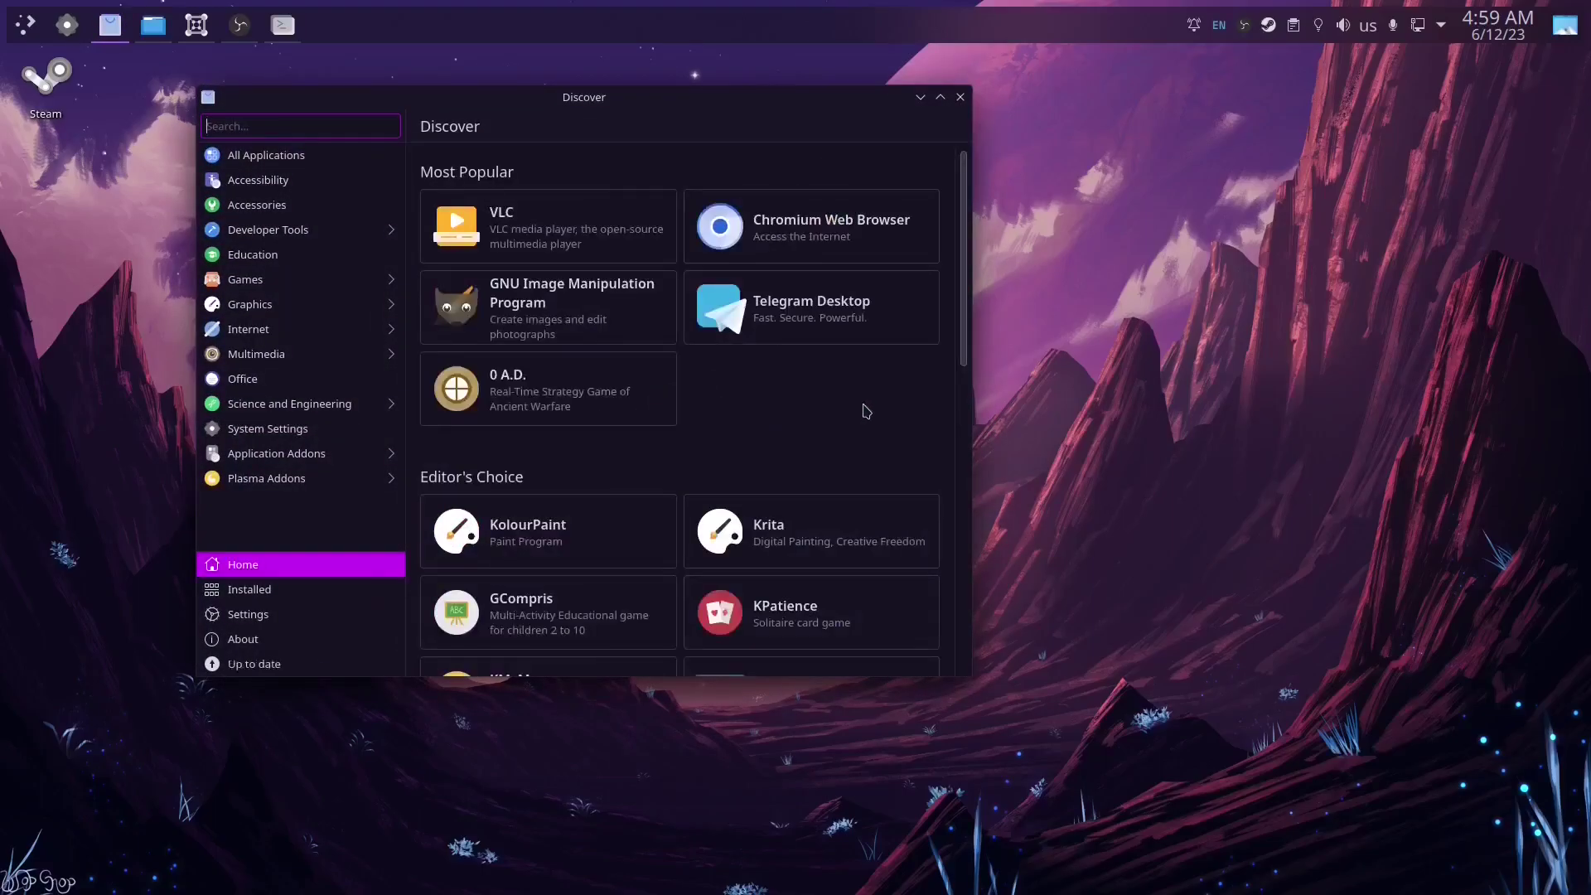
{"action": "left_click", "coordinate": [273, 669]}
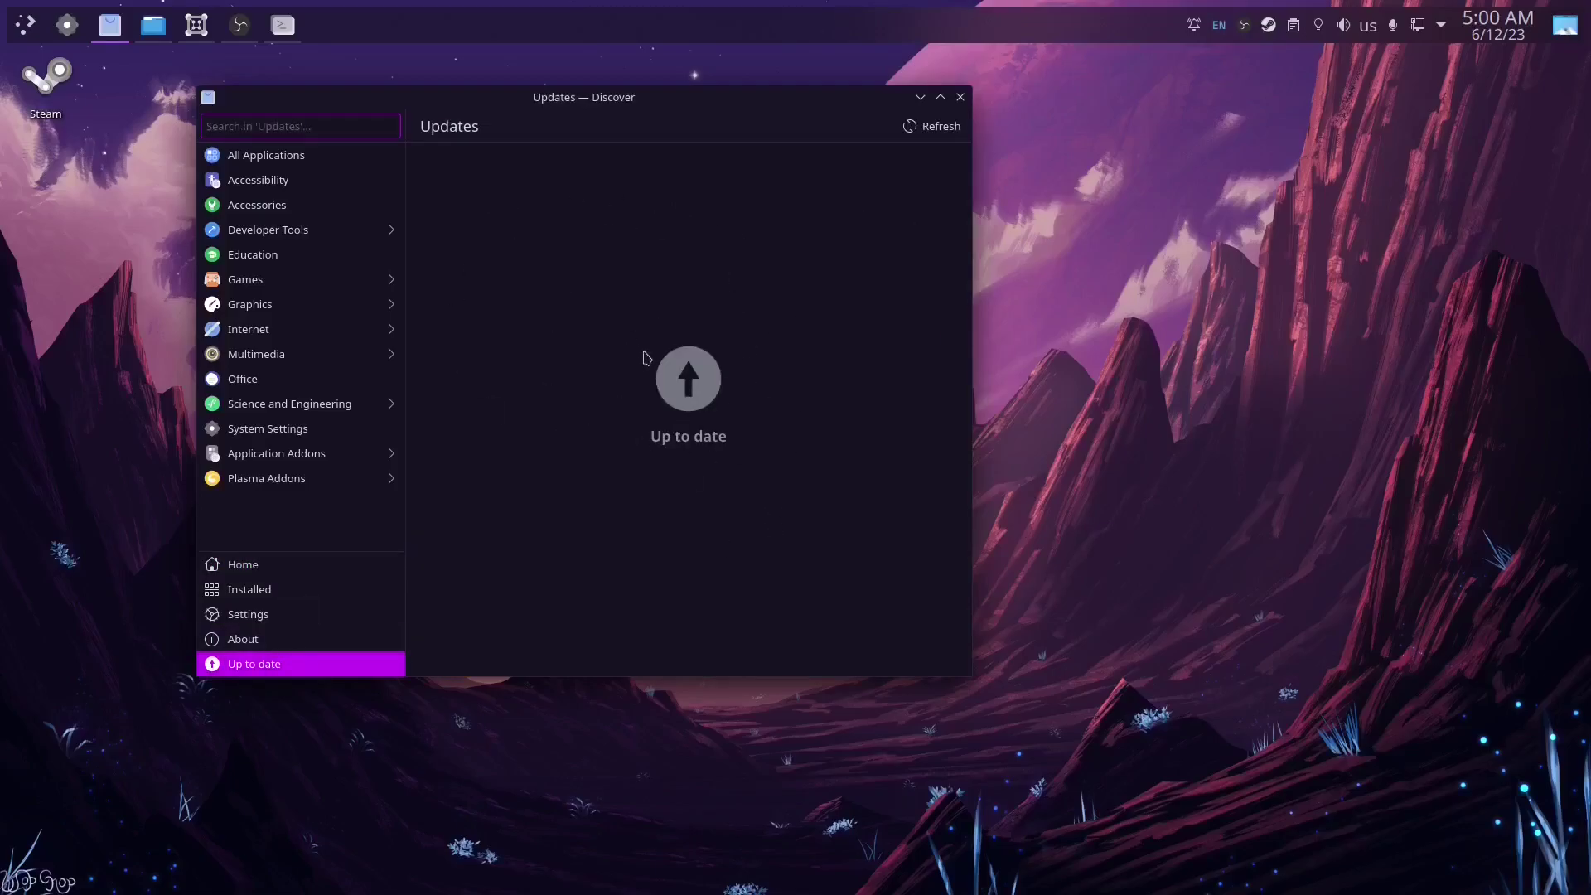
{"action": "left_click", "coordinate": [941, 129]}
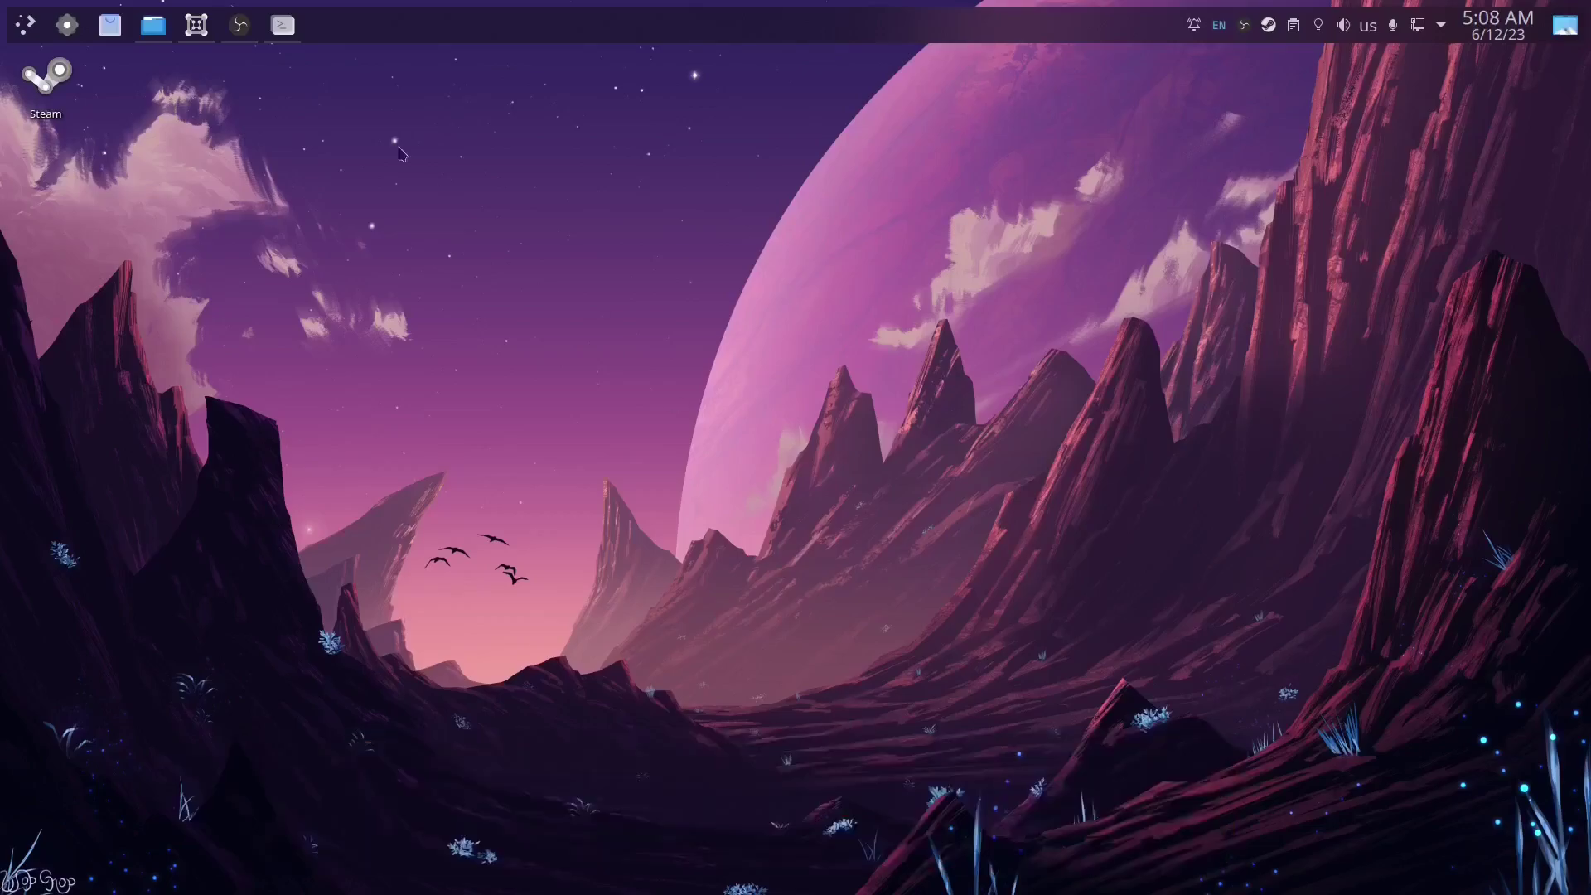
Step: Bring Konsole back and run sudo apt install nvidia-driver, which reports 525.105.17-1 already newest
{"action": "left_click", "coordinate": [283, 25]}
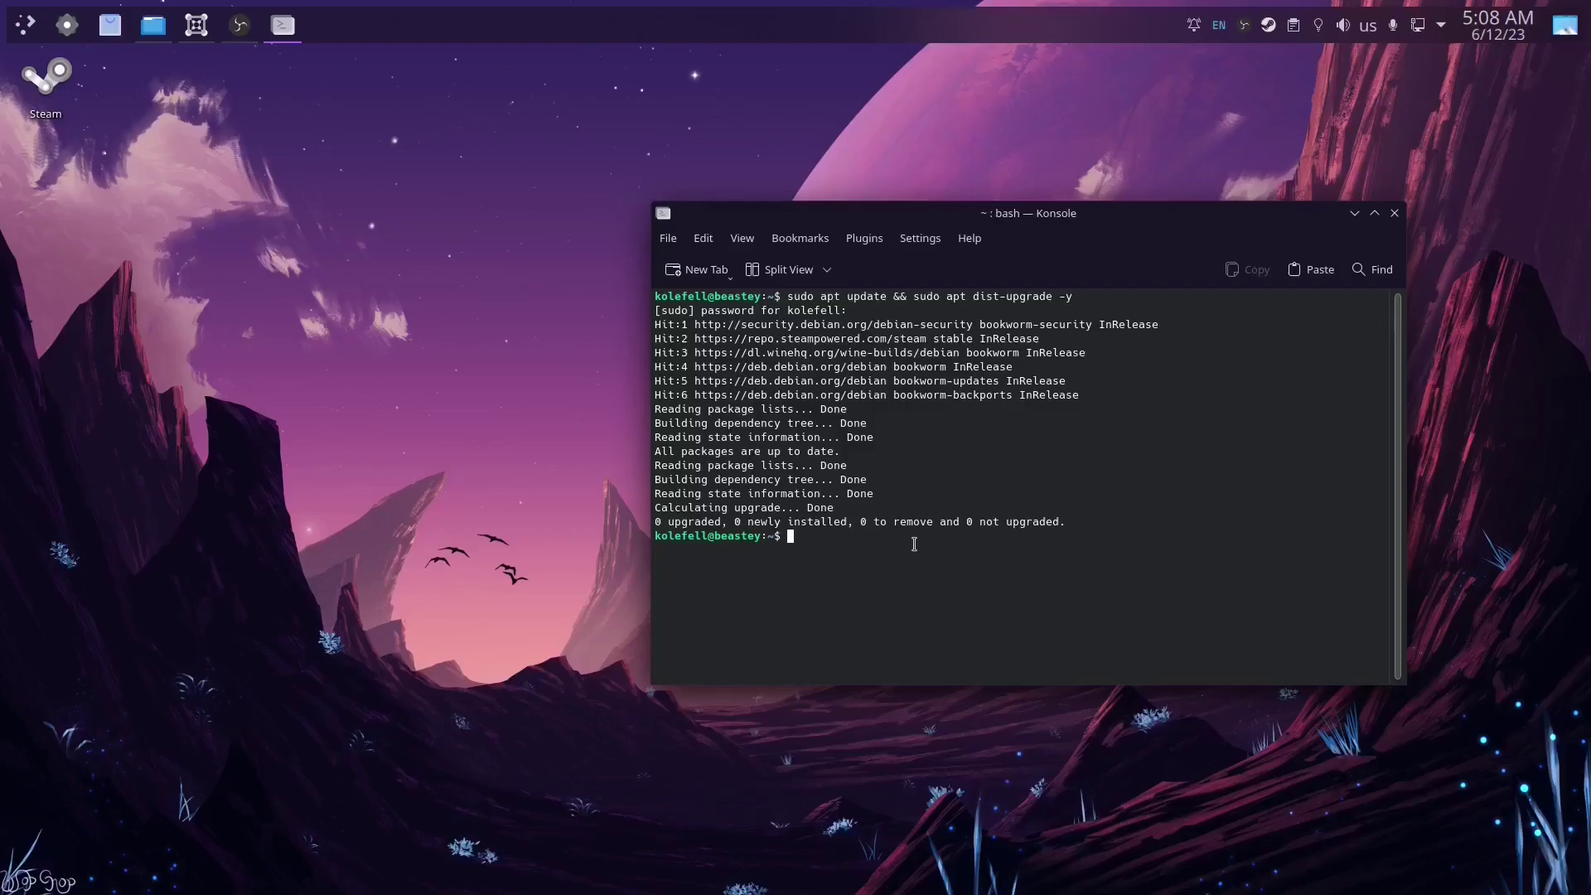
{"action": "type", "text": "sudo apt install nvidia-driver"}
{"action": "key", "text": "Return"}
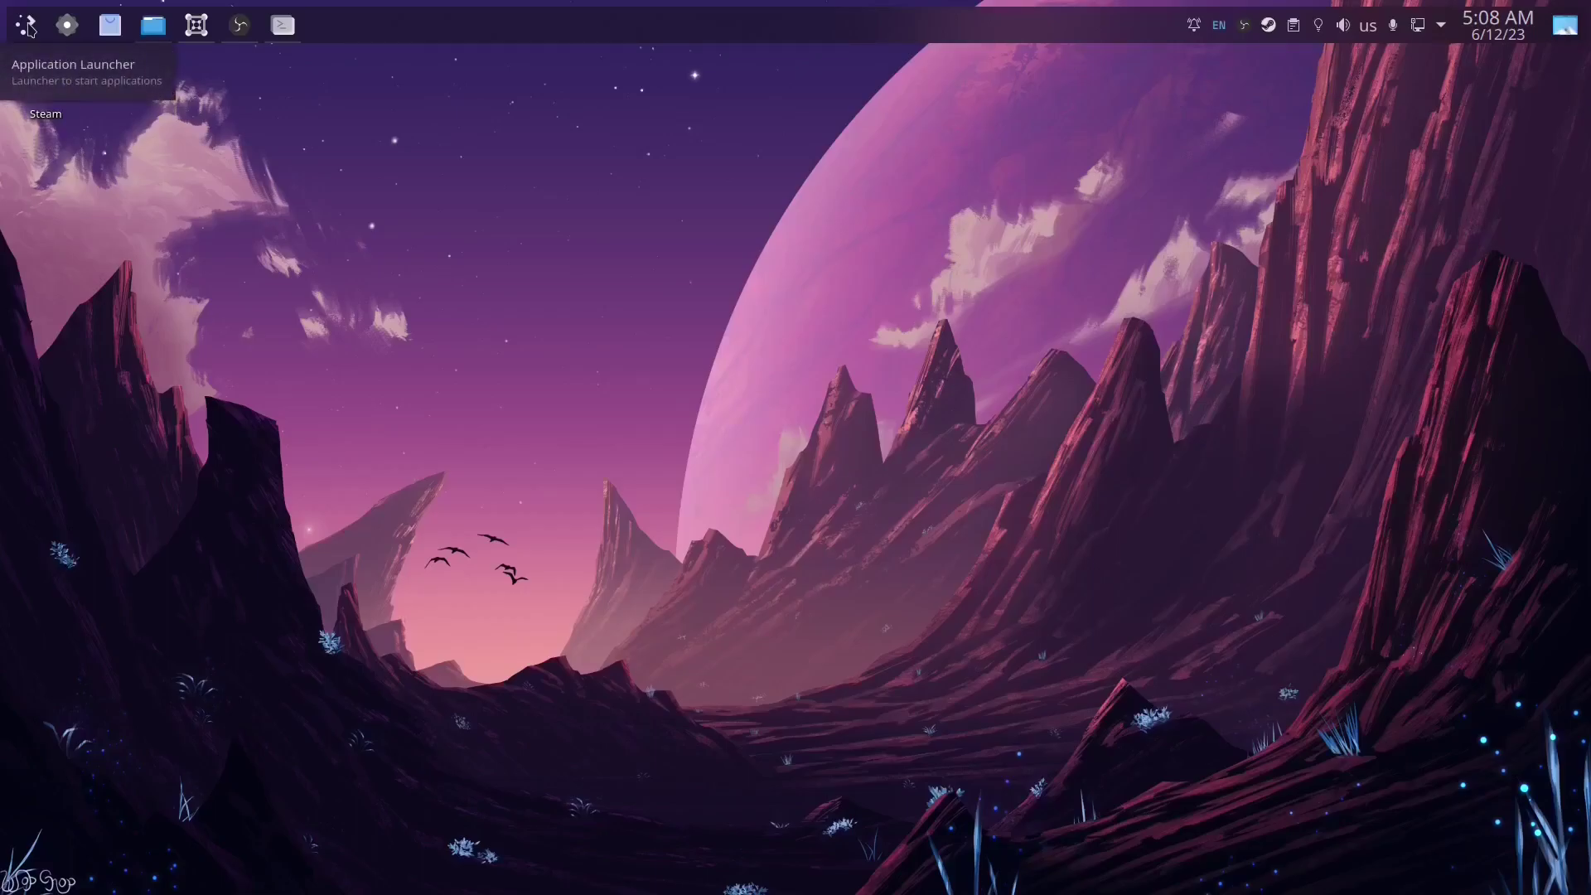
Step: Launch Synaptic Package Manager from the launcher and authorize it with the password
{"action": "left_click", "coordinate": [27, 27]}
{"action": "type", "text": "s"}
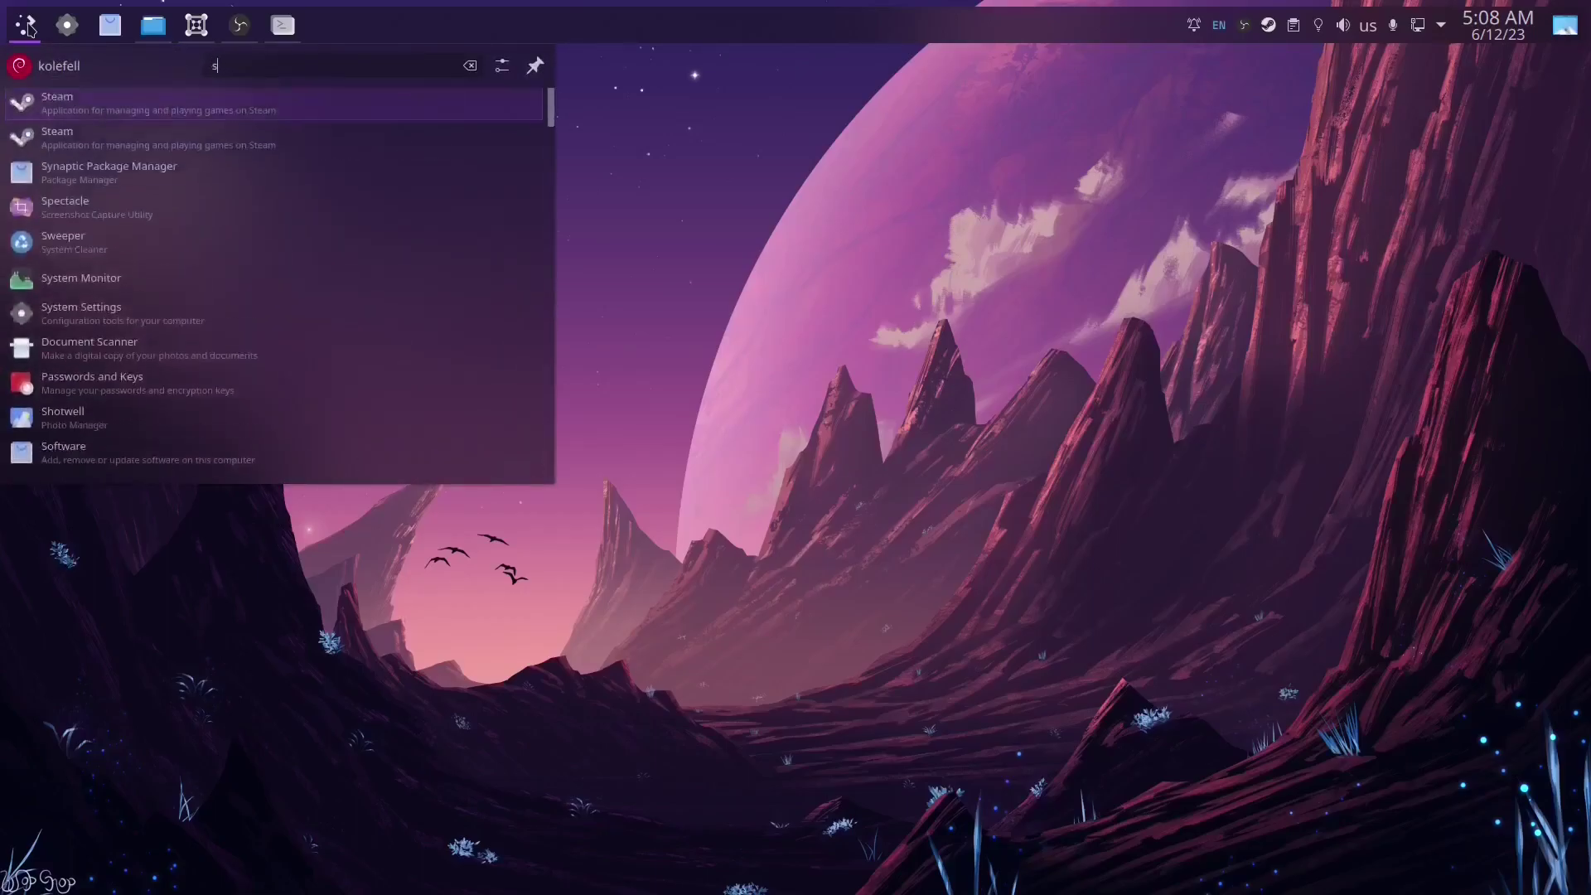
{"action": "type", "text": "yn"}
{"action": "key", "text": "Return"}
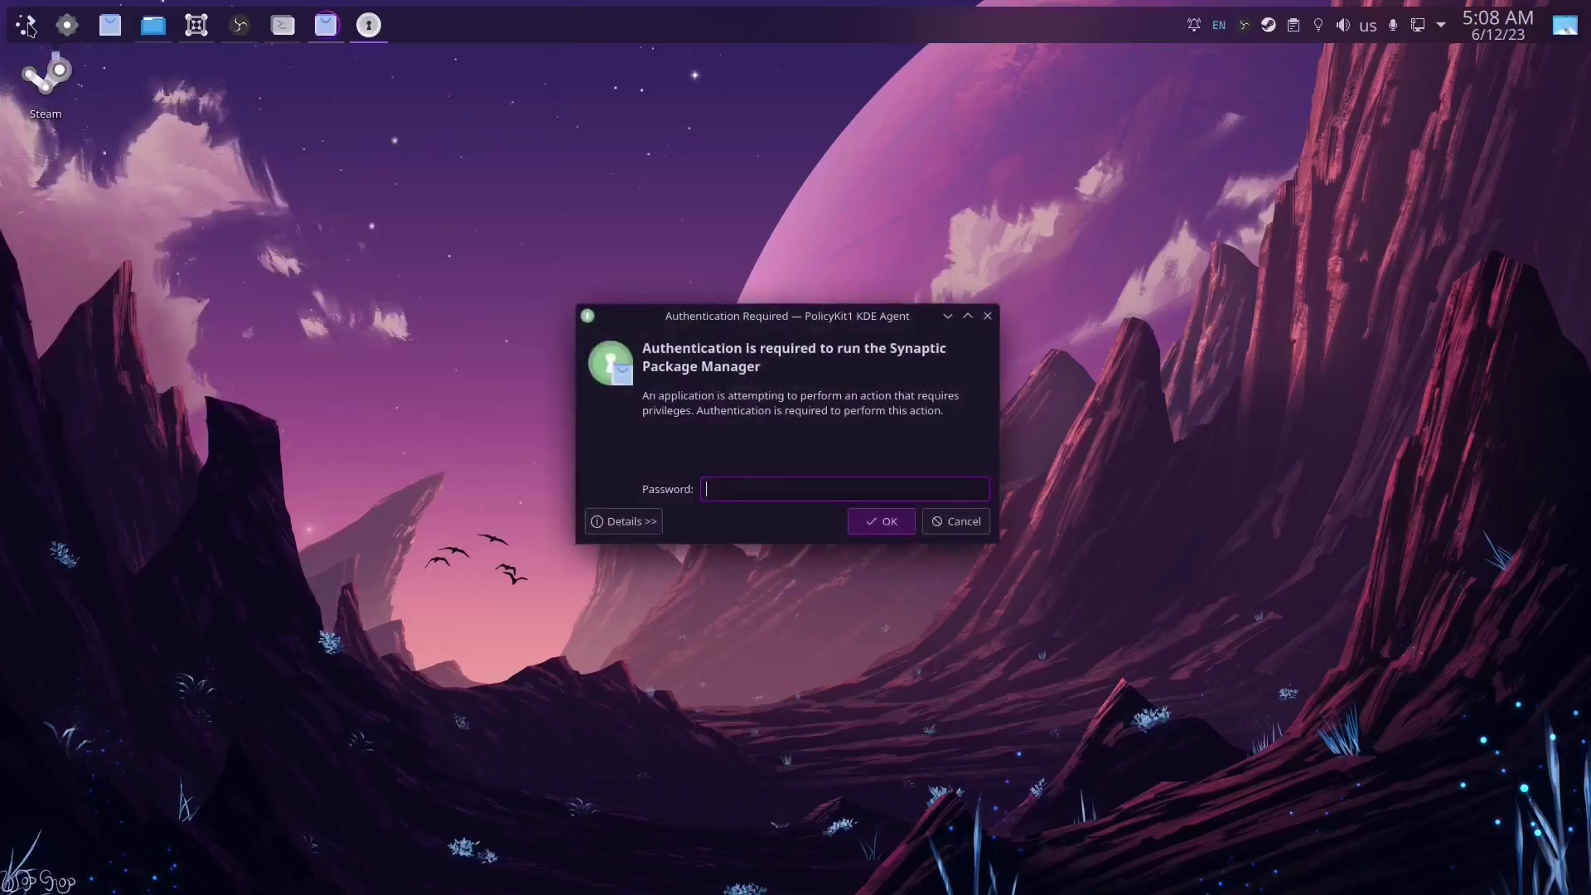
{"action": "type", "text": "***********"}
{"action": "key", "text": "Return"}
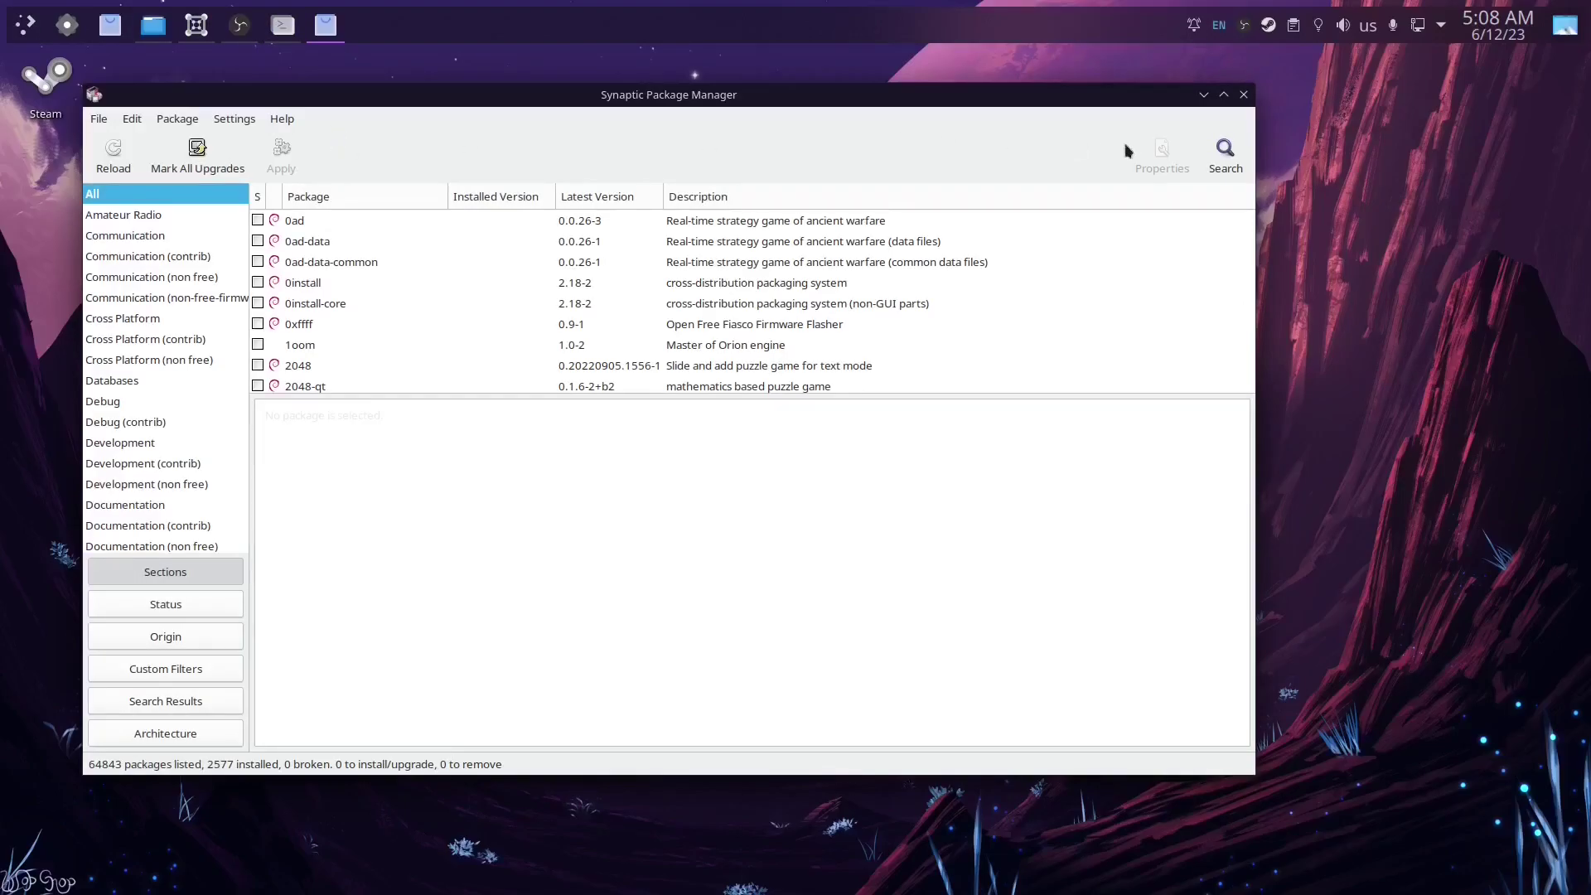
Step: Search Synaptic for 'nvidia', scroll through the results, then close Synaptic
{"action": "left_click", "coordinate": [1225, 153]}
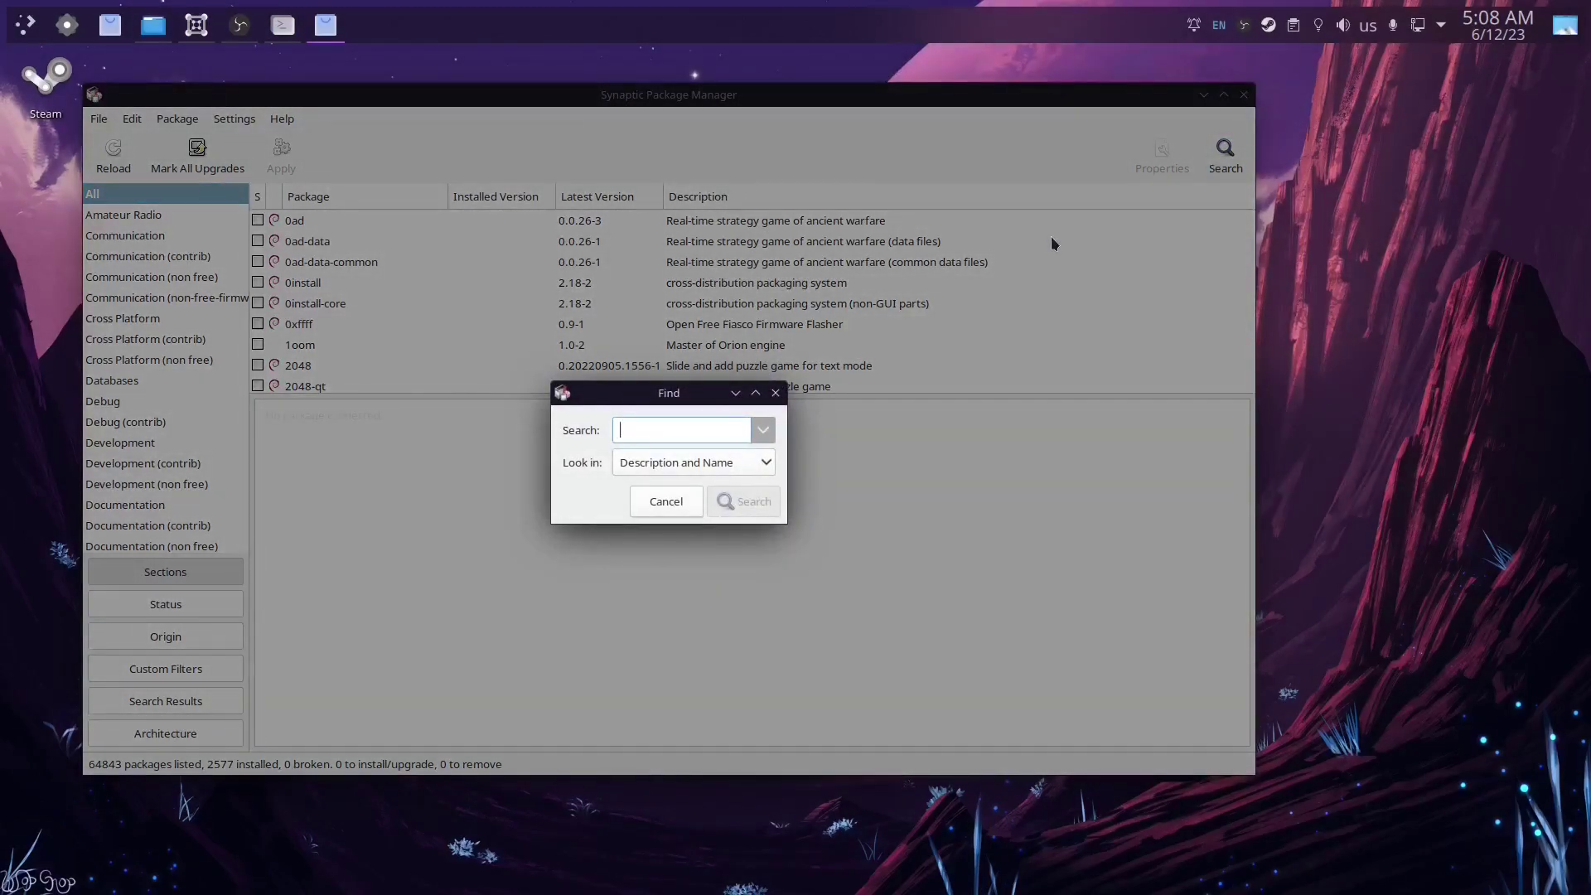
{"action": "type", "text": "nvidia"}
{"action": "key", "text": "Return"}
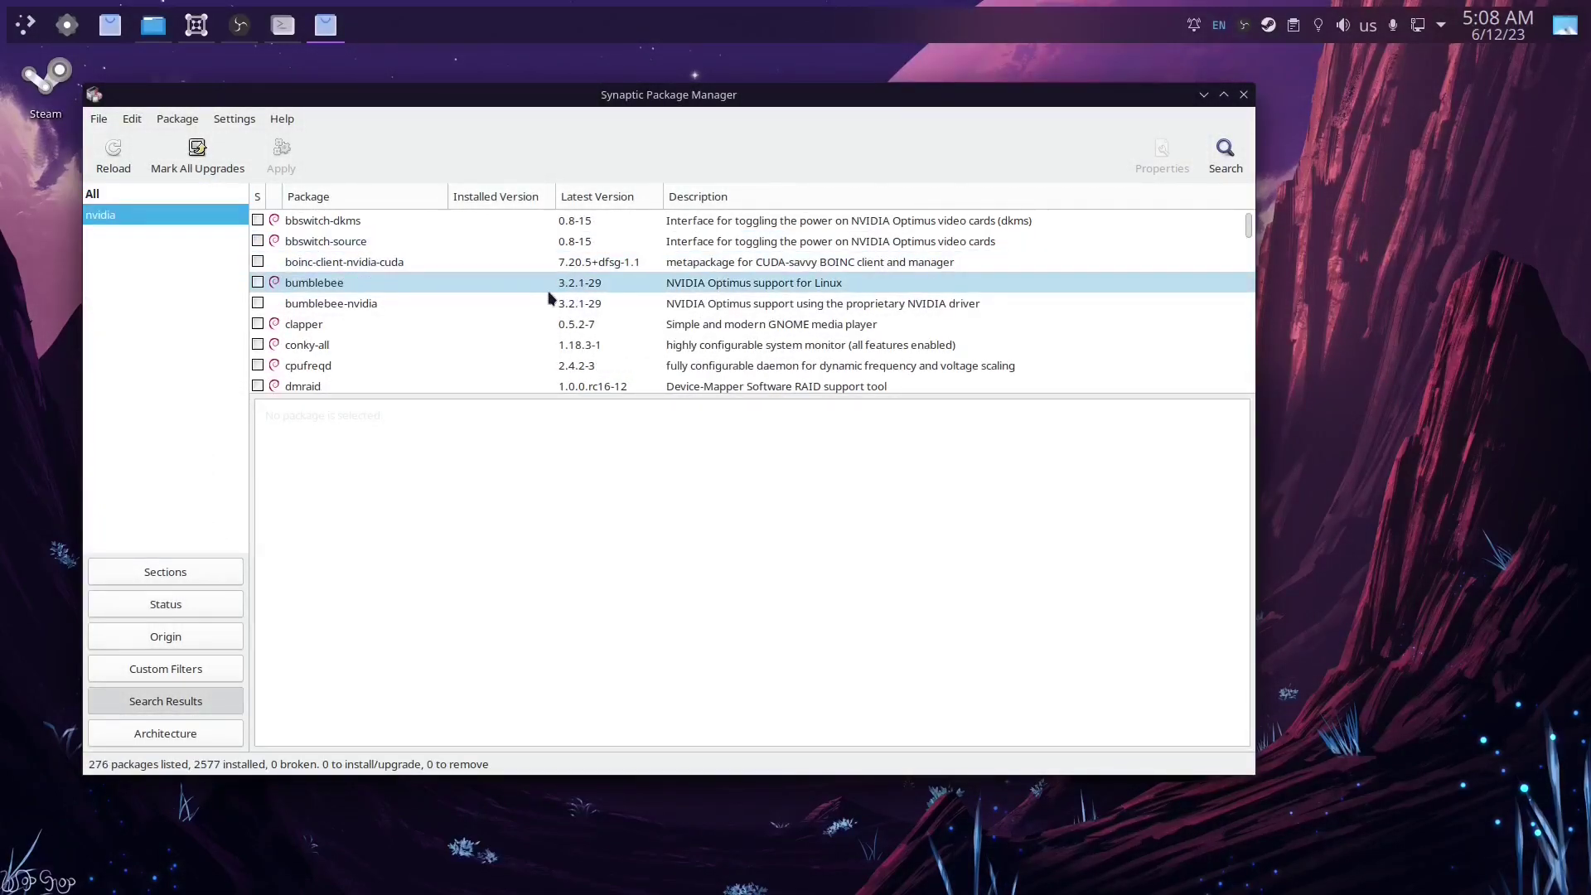
{"action": "scroll", "coordinate": [548, 298], "scroll_direction": "down", "scroll_amount": 6}
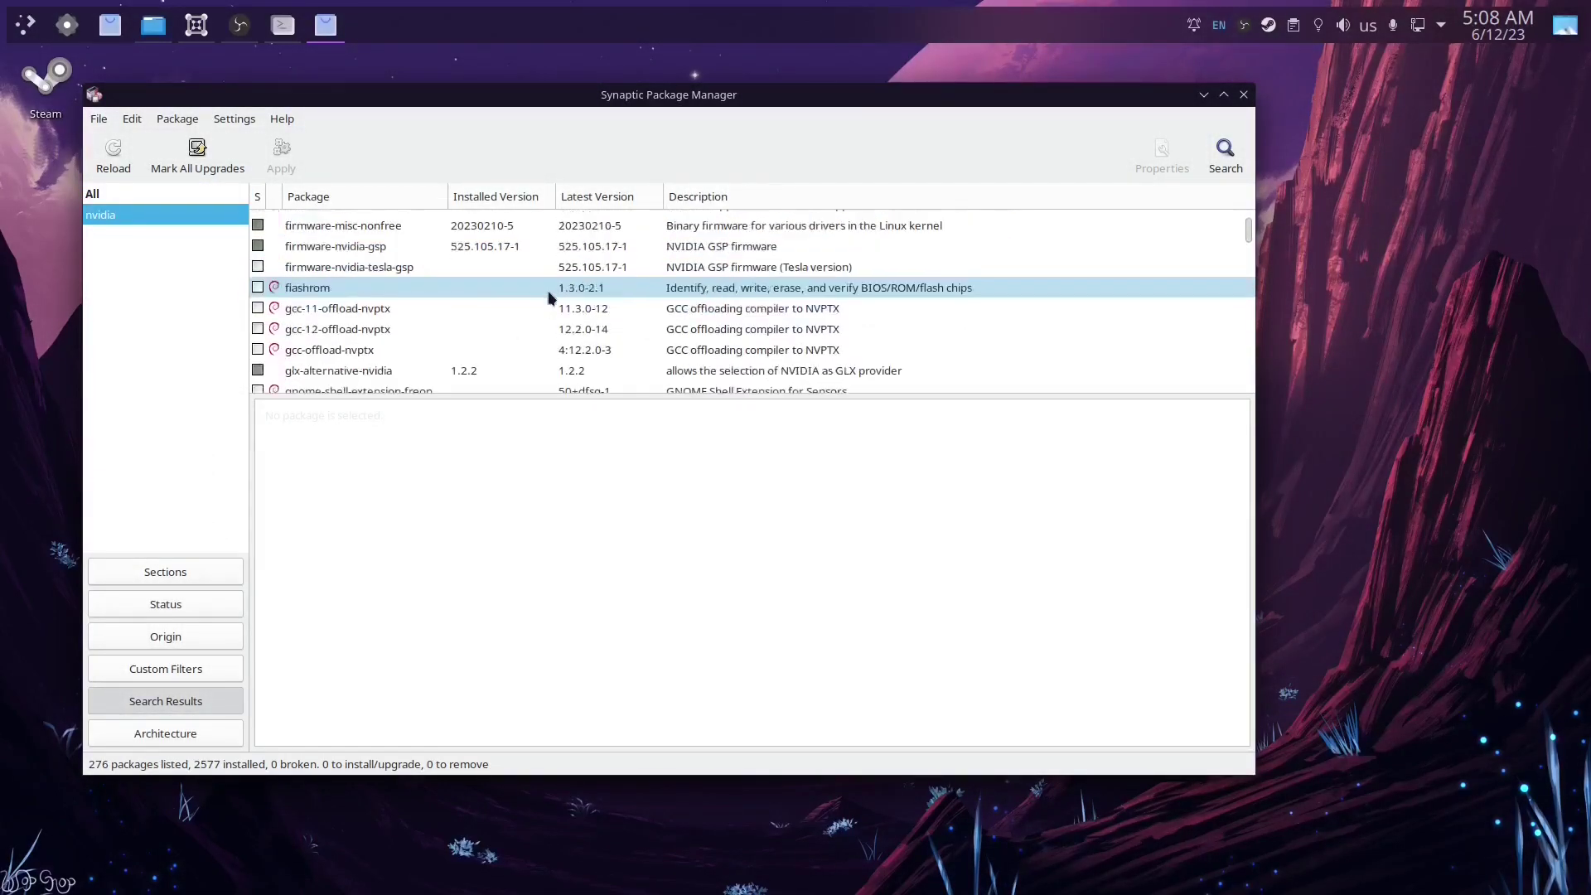
{"action": "scroll", "coordinate": [549, 298], "scroll_direction": "down", "scroll_amount": 7}
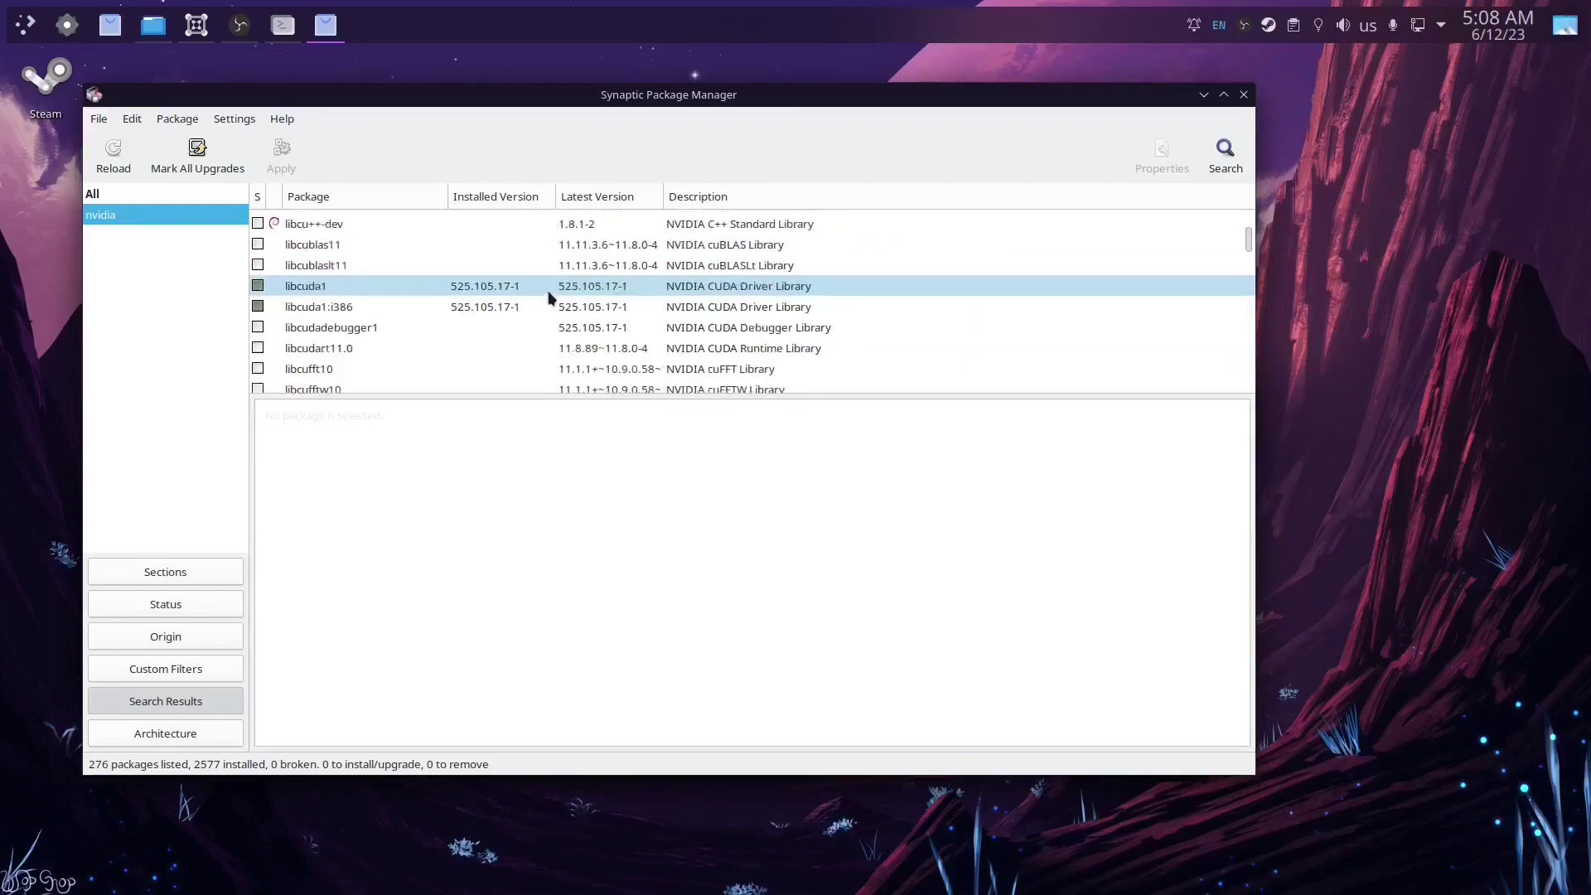
{"action": "scroll", "coordinate": [549, 298], "scroll_direction": "down", "scroll_amount": 5}
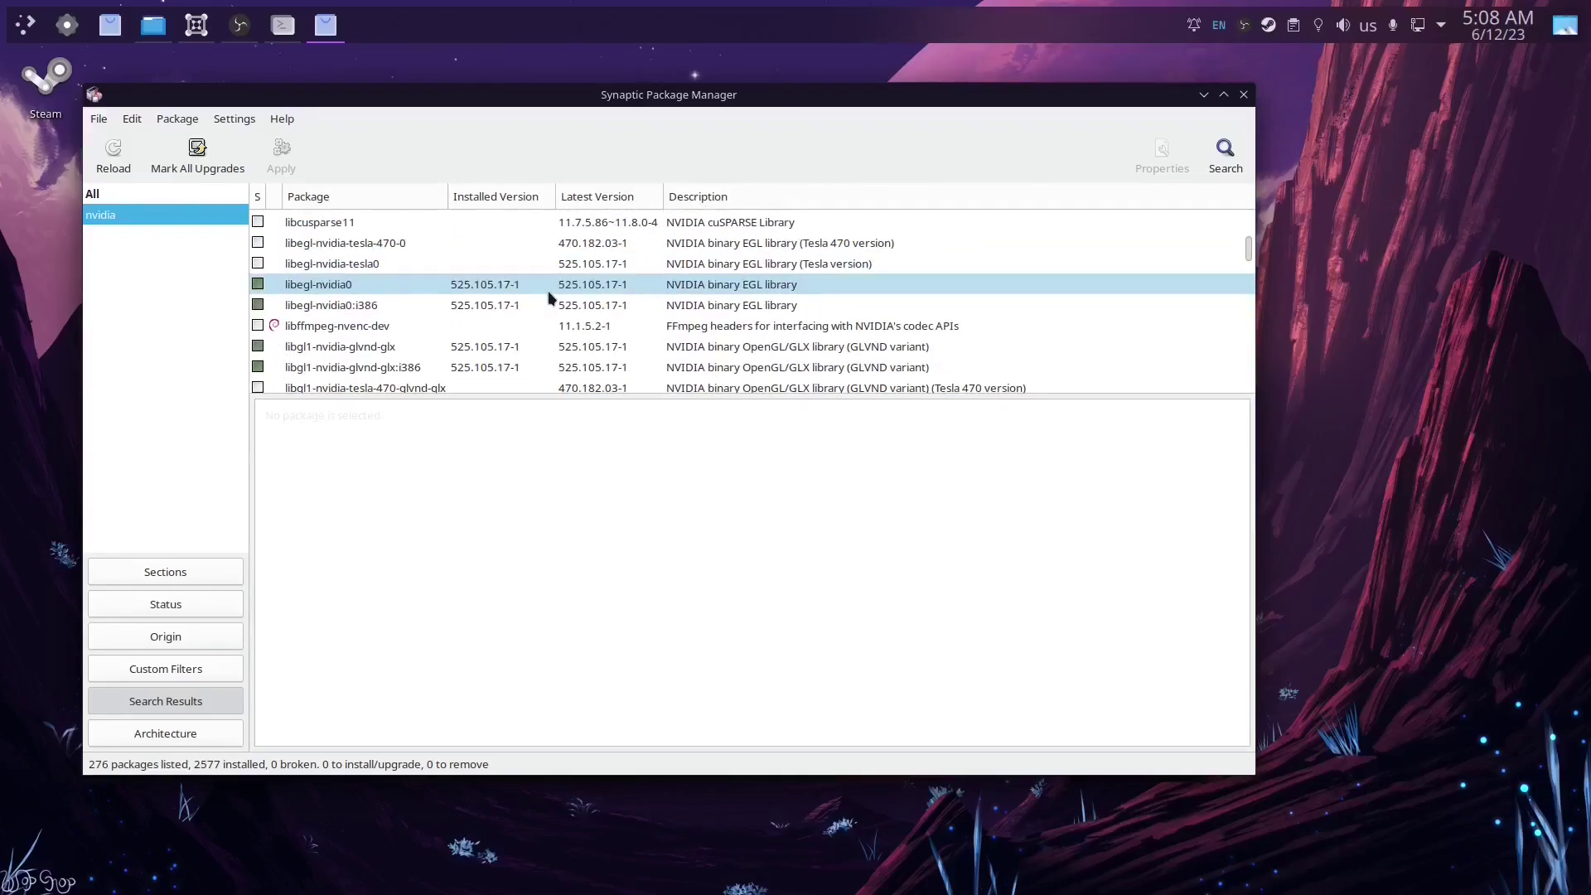
{"action": "scroll", "coordinate": [549, 298], "scroll_direction": "down", "scroll_amount": 5}
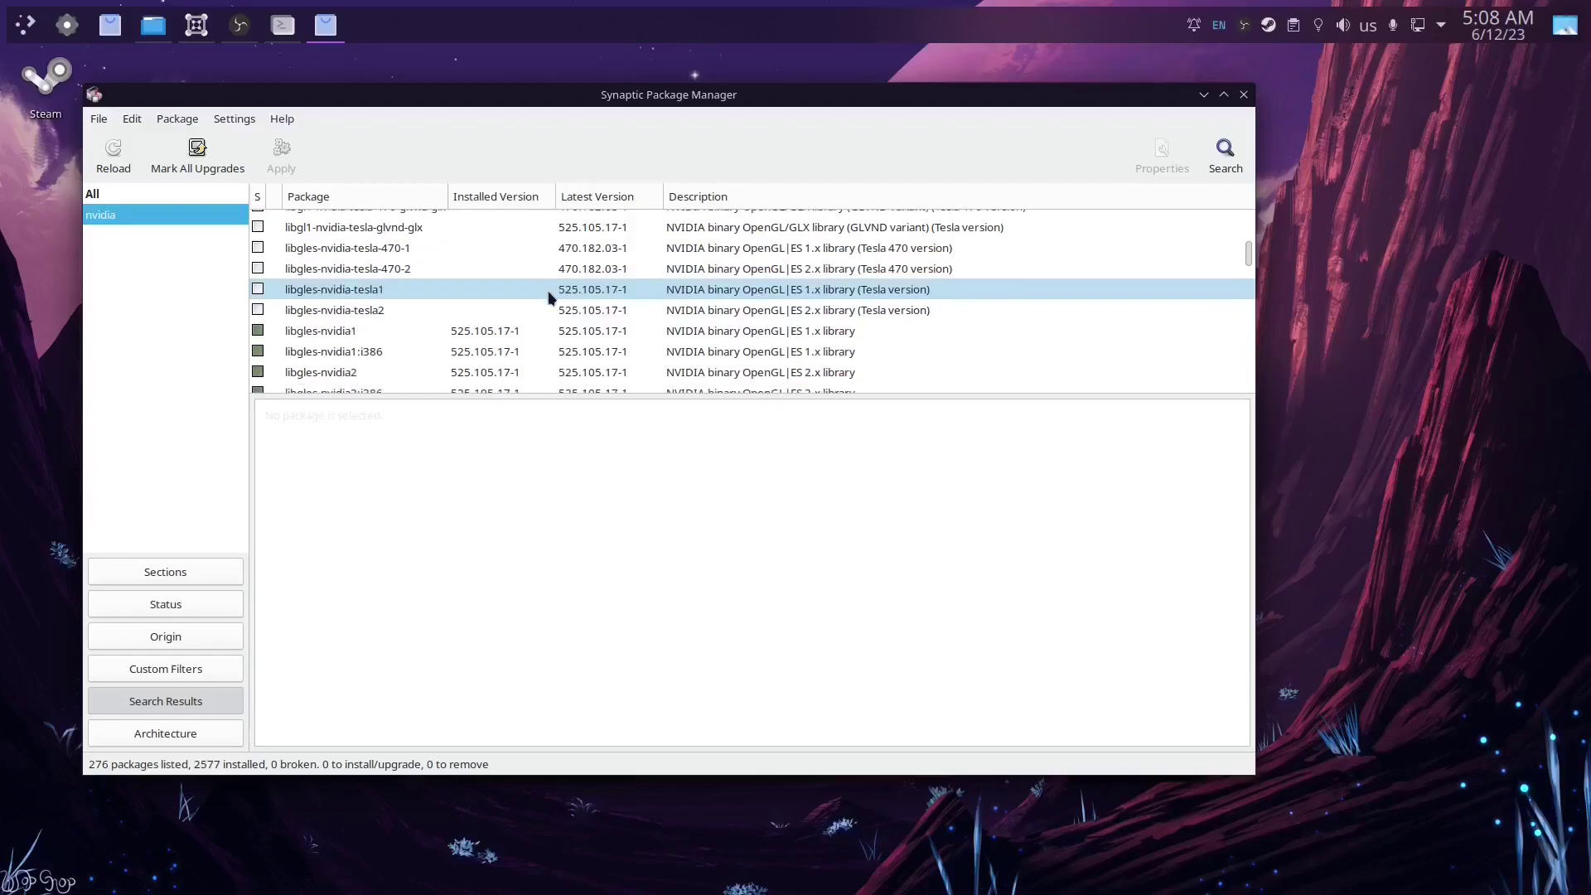
{"action": "scroll", "coordinate": [549, 298], "scroll_direction": "down", "scroll_amount": 5}
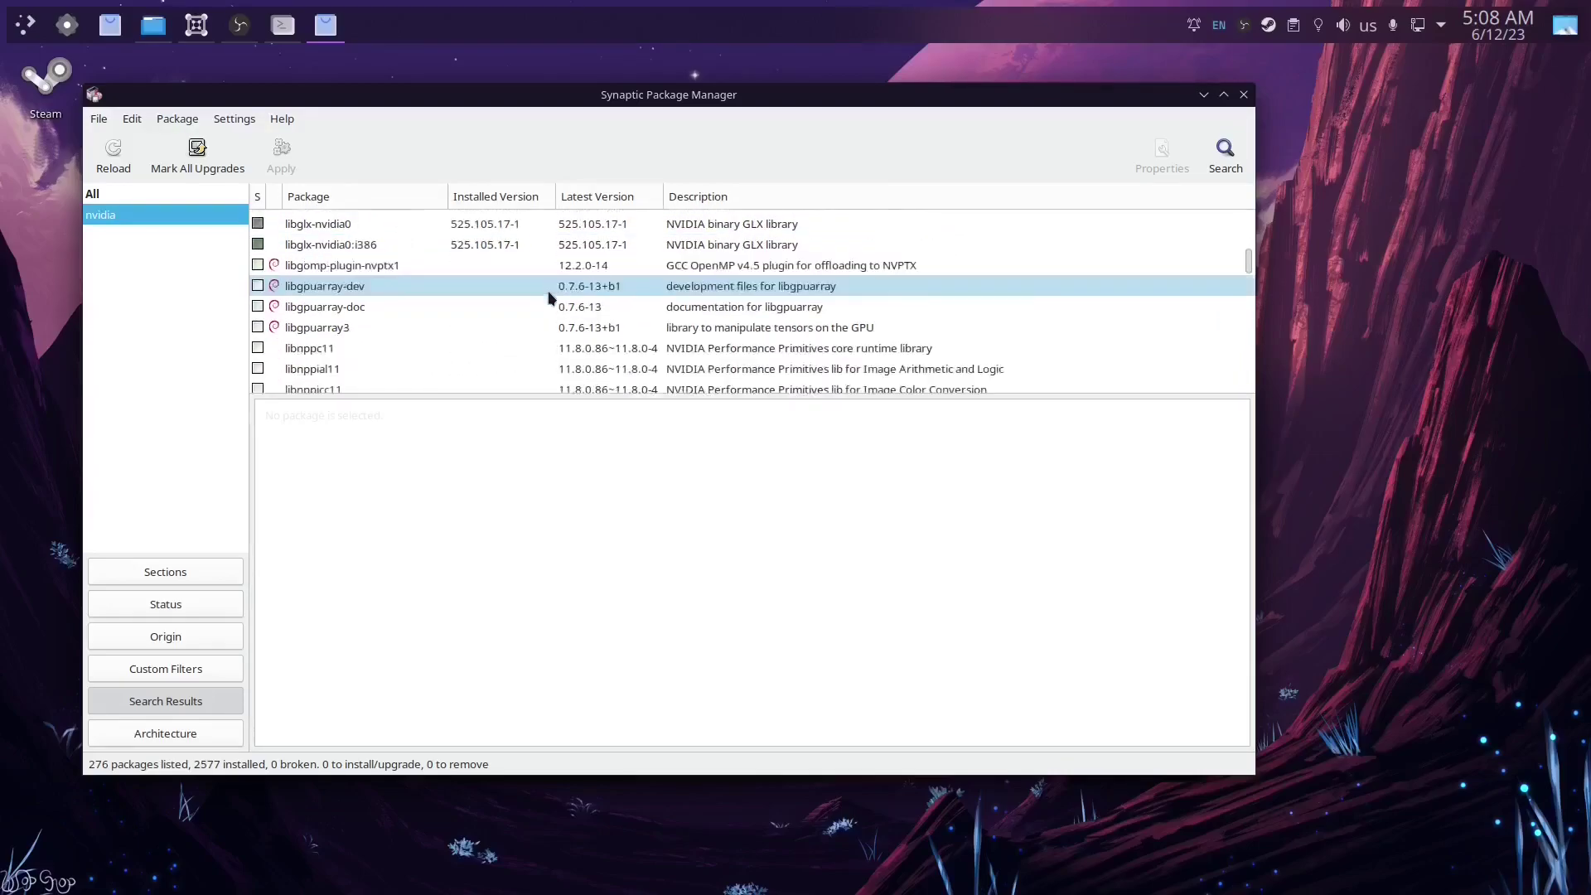
{"action": "scroll", "coordinate": [548, 298], "scroll_direction": "down", "scroll_amount": 5}
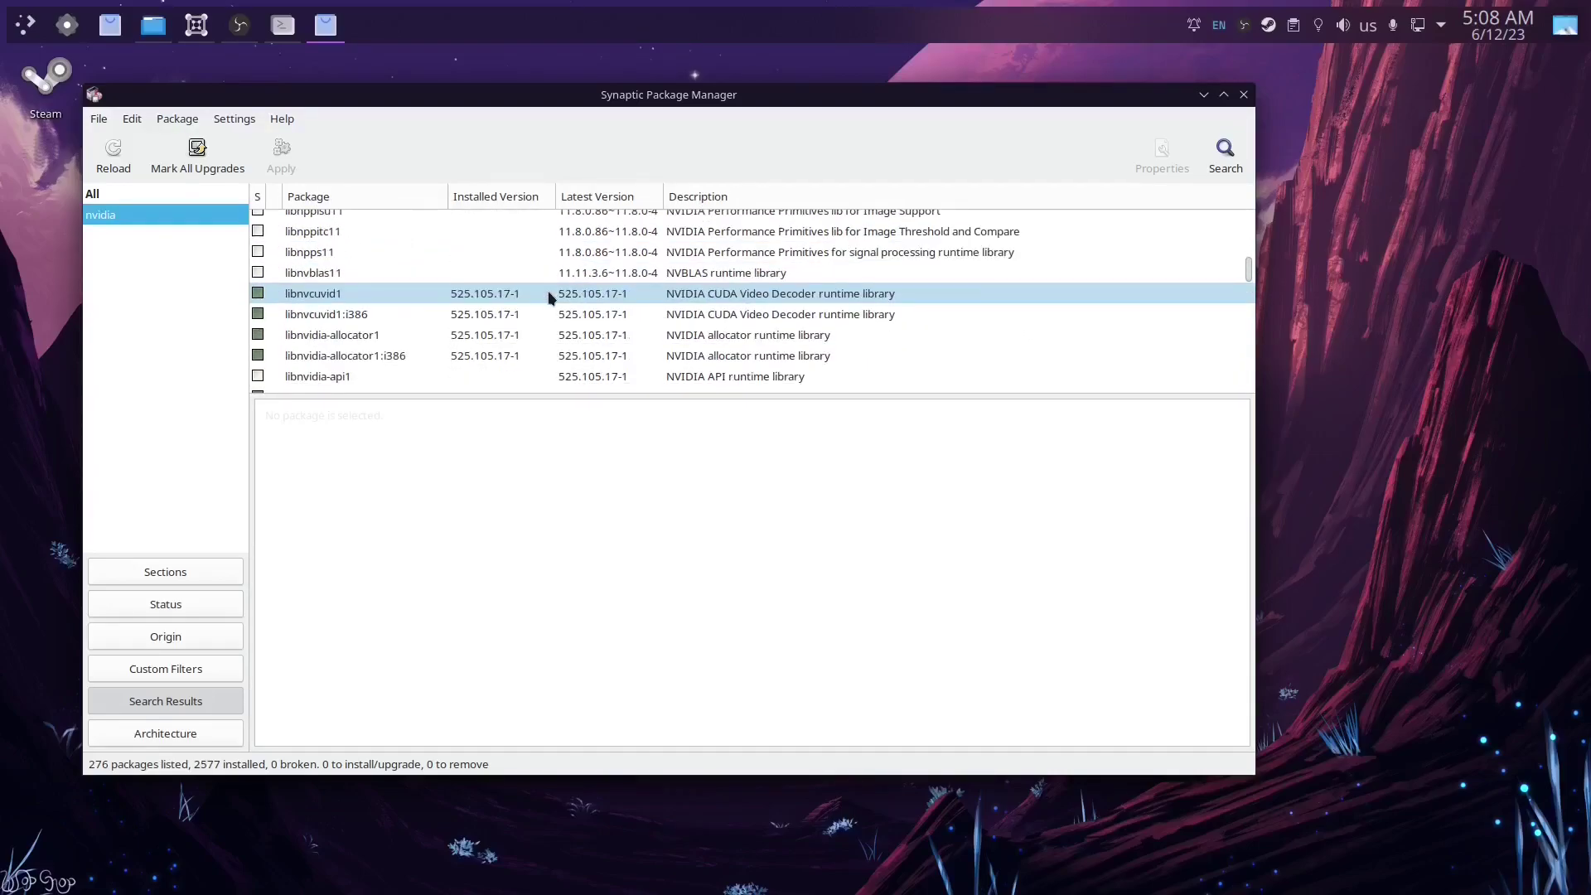
{"action": "scroll", "coordinate": [549, 299], "scroll_direction": "down", "scroll_amount": 6}
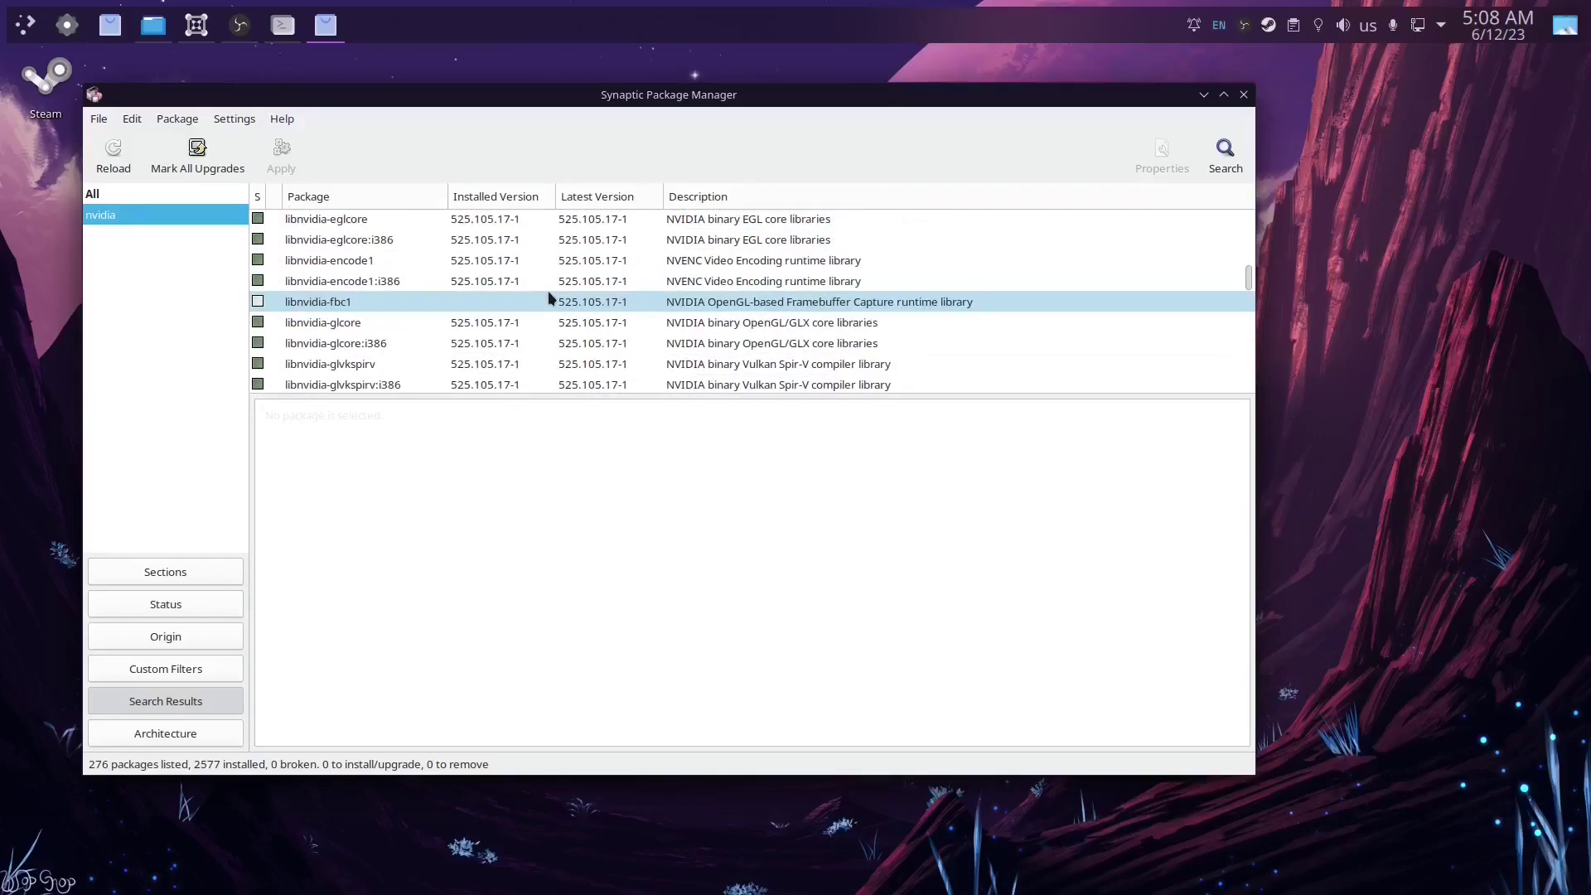
{"action": "scroll", "coordinate": [548, 298], "scroll_direction": "down", "scroll_amount": 6}
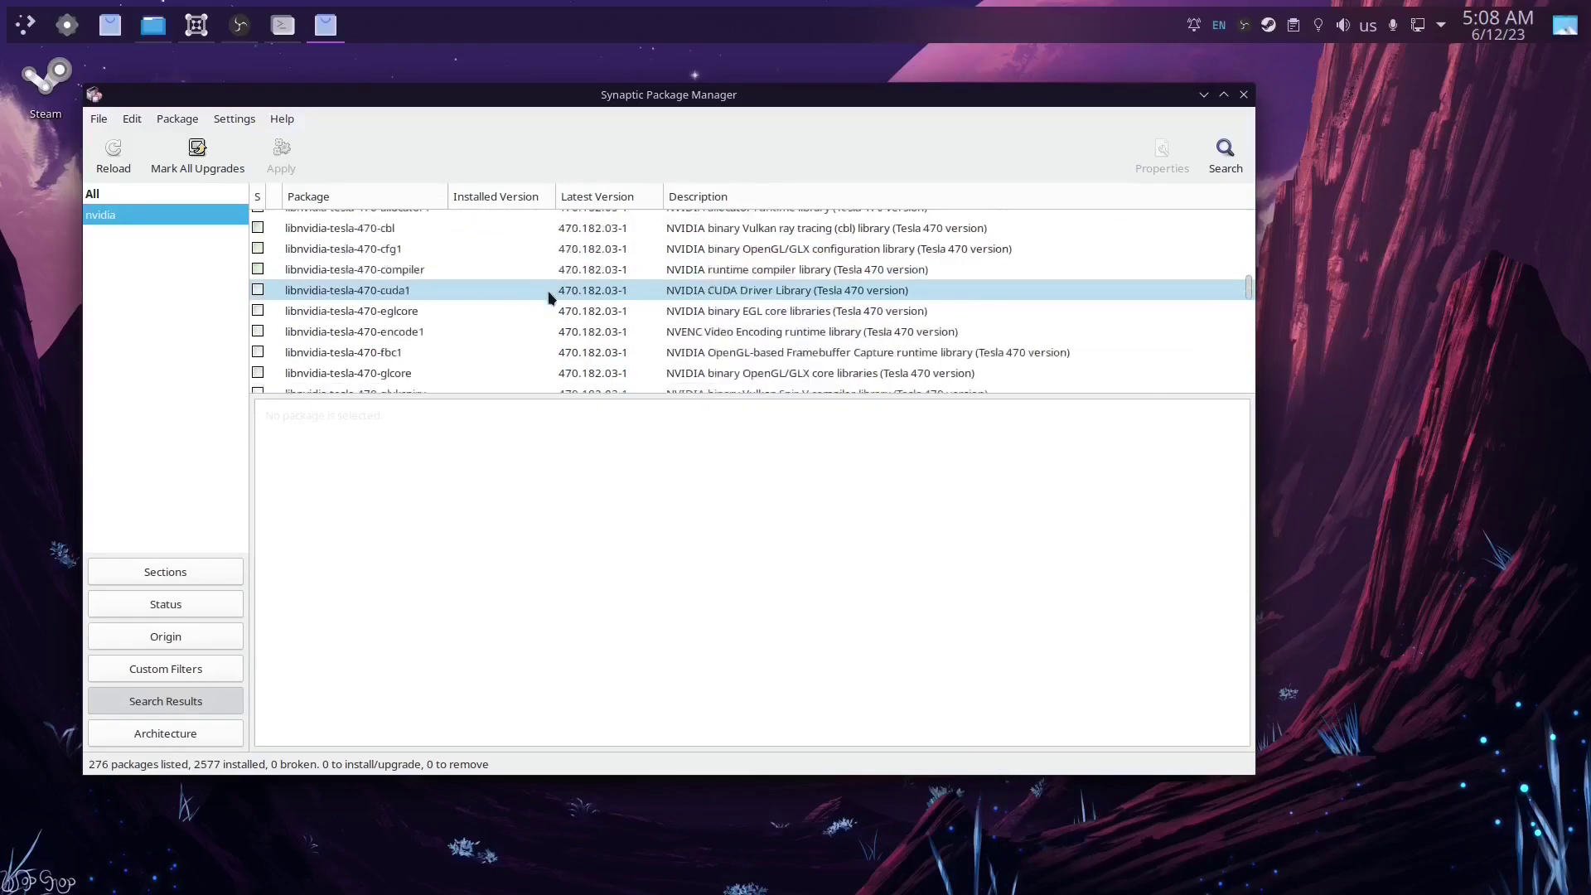
{"action": "scroll", "coordinate": [549, 298], "scroll_direction": "down", "scroll_amount": 6}
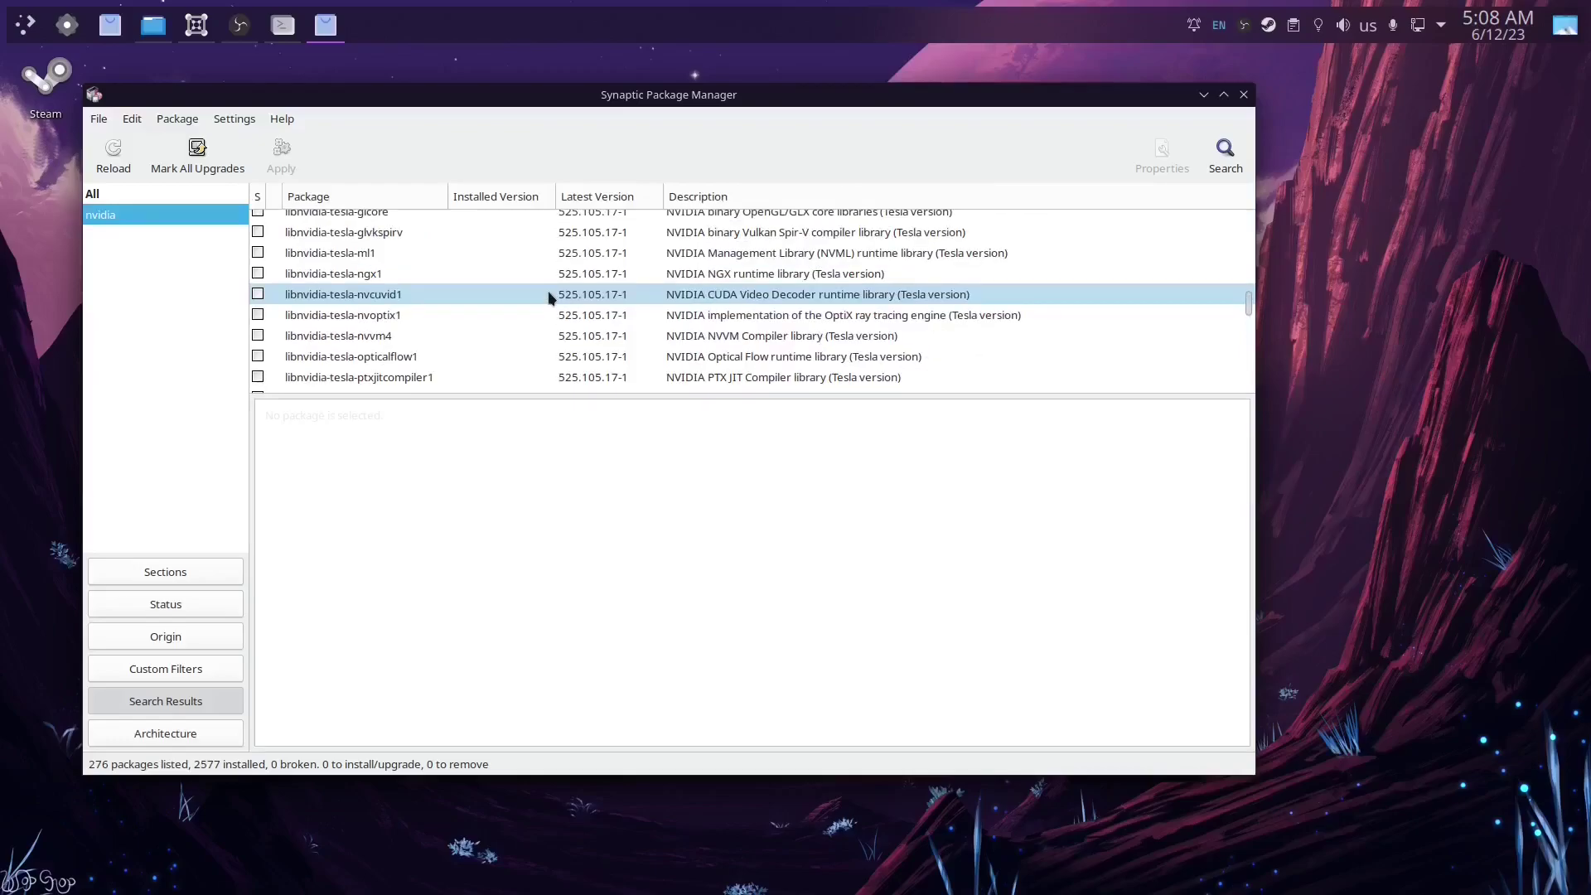
{"action": "scroll", "coordinate": [549, 297], "scroll_direction": "down", "scroll_amount": 6}
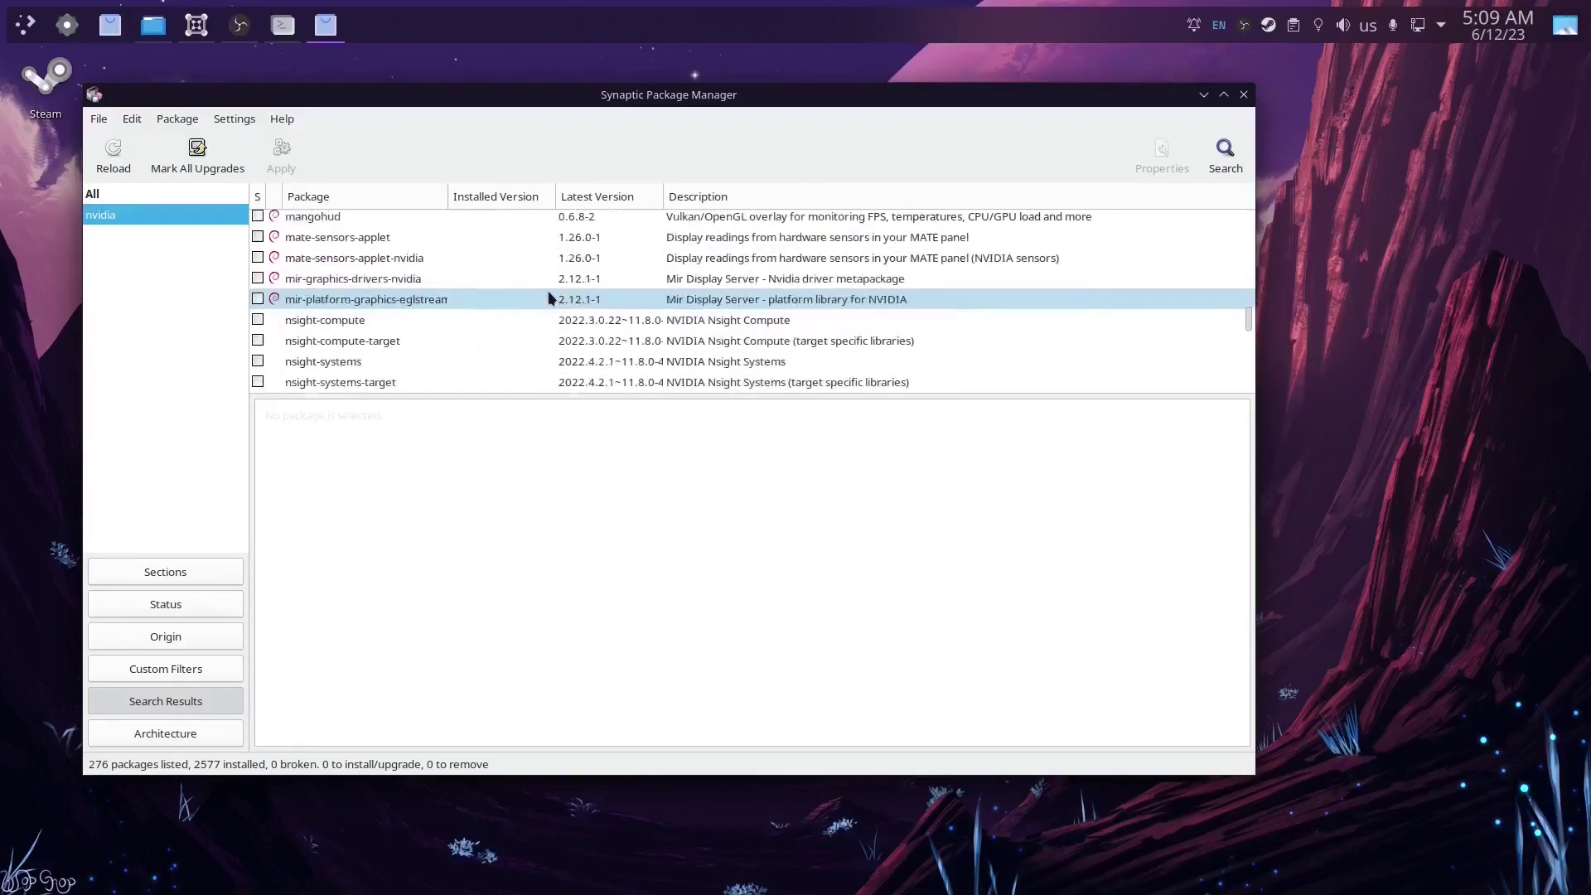
{"action": "scroll", "coordinate": [549, 298], "scroll_direction": "down", "scroll_amount": 2}
{"action": "scroll", "coordinate": [548, 298], "scroll_direction": "down", "scroll_amount": 5}
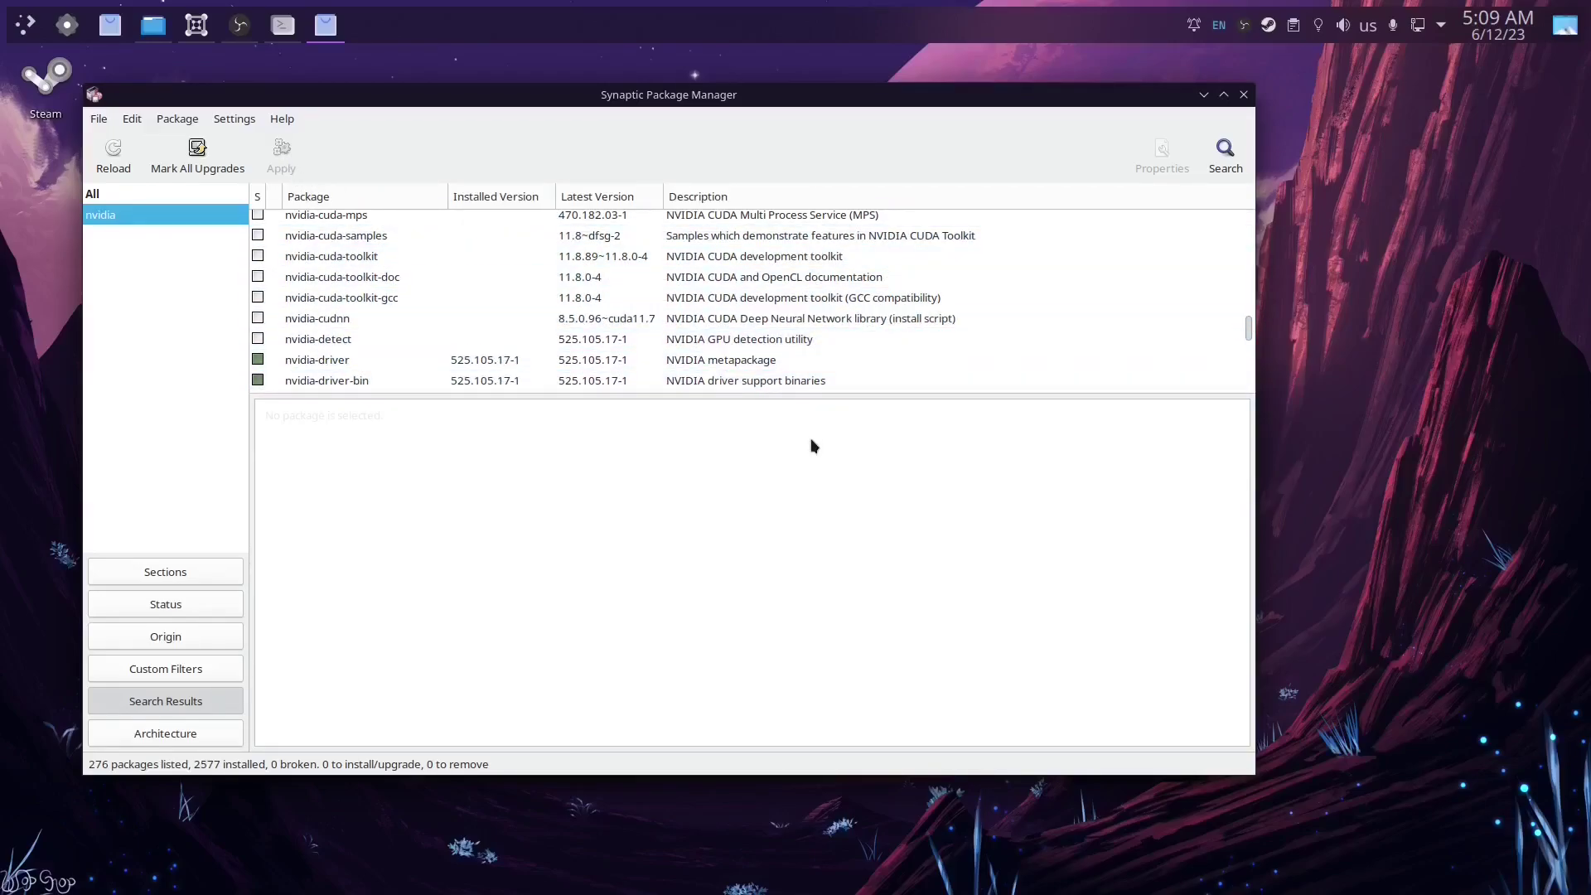
{"action": "left_click", "coordinate": [1244, 94]}
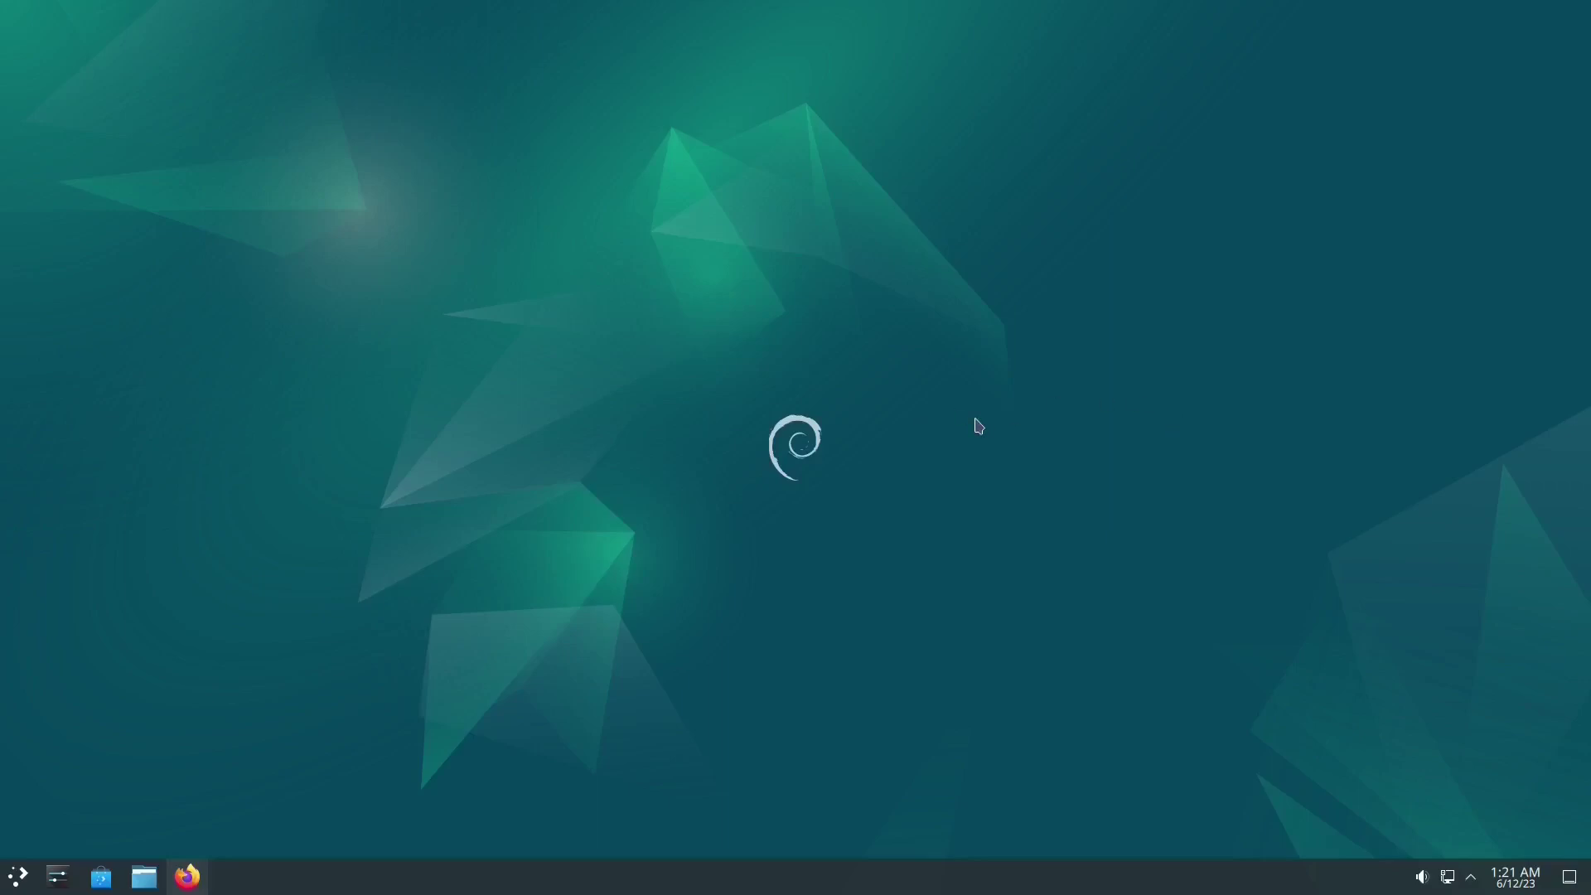
Step: Launch Konsole, run sudo apt install flatpak with the sudo password, then minimize it
{"action": "left_click", "coordinate": [18, 876]}
{"action": "type", "text": "k"}
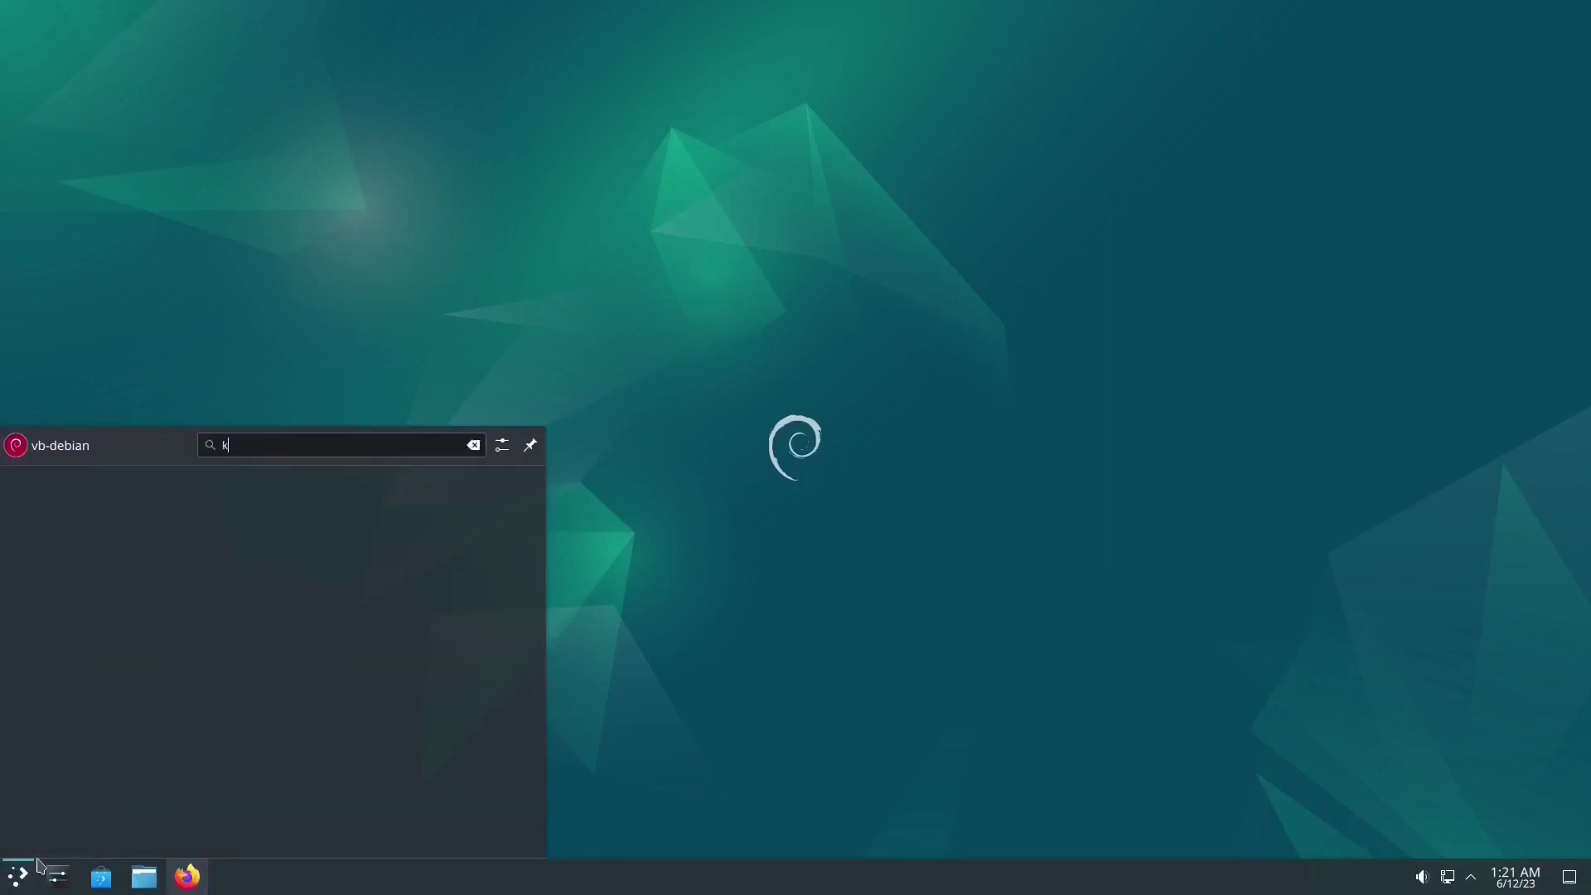
{"action": "type", "text": "ons"}
{"action": "key", "text": "Return"}
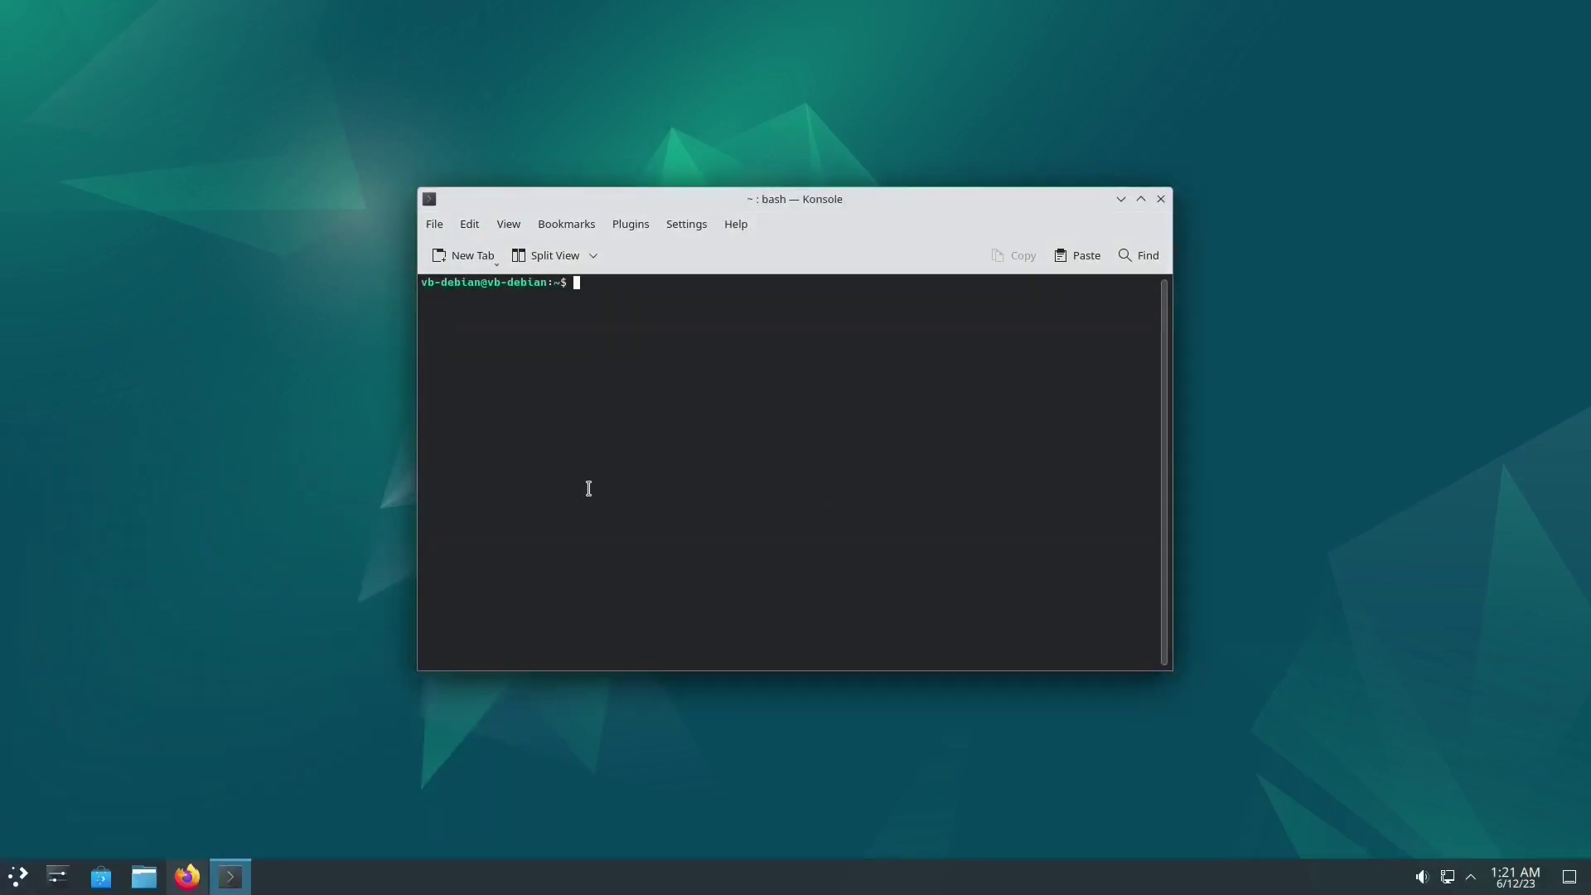
{"action": "type", "text": "sudo apt install flatpak"}
{"action": "key", "text": "Return"}
{"action": "key", "text": "Return"}
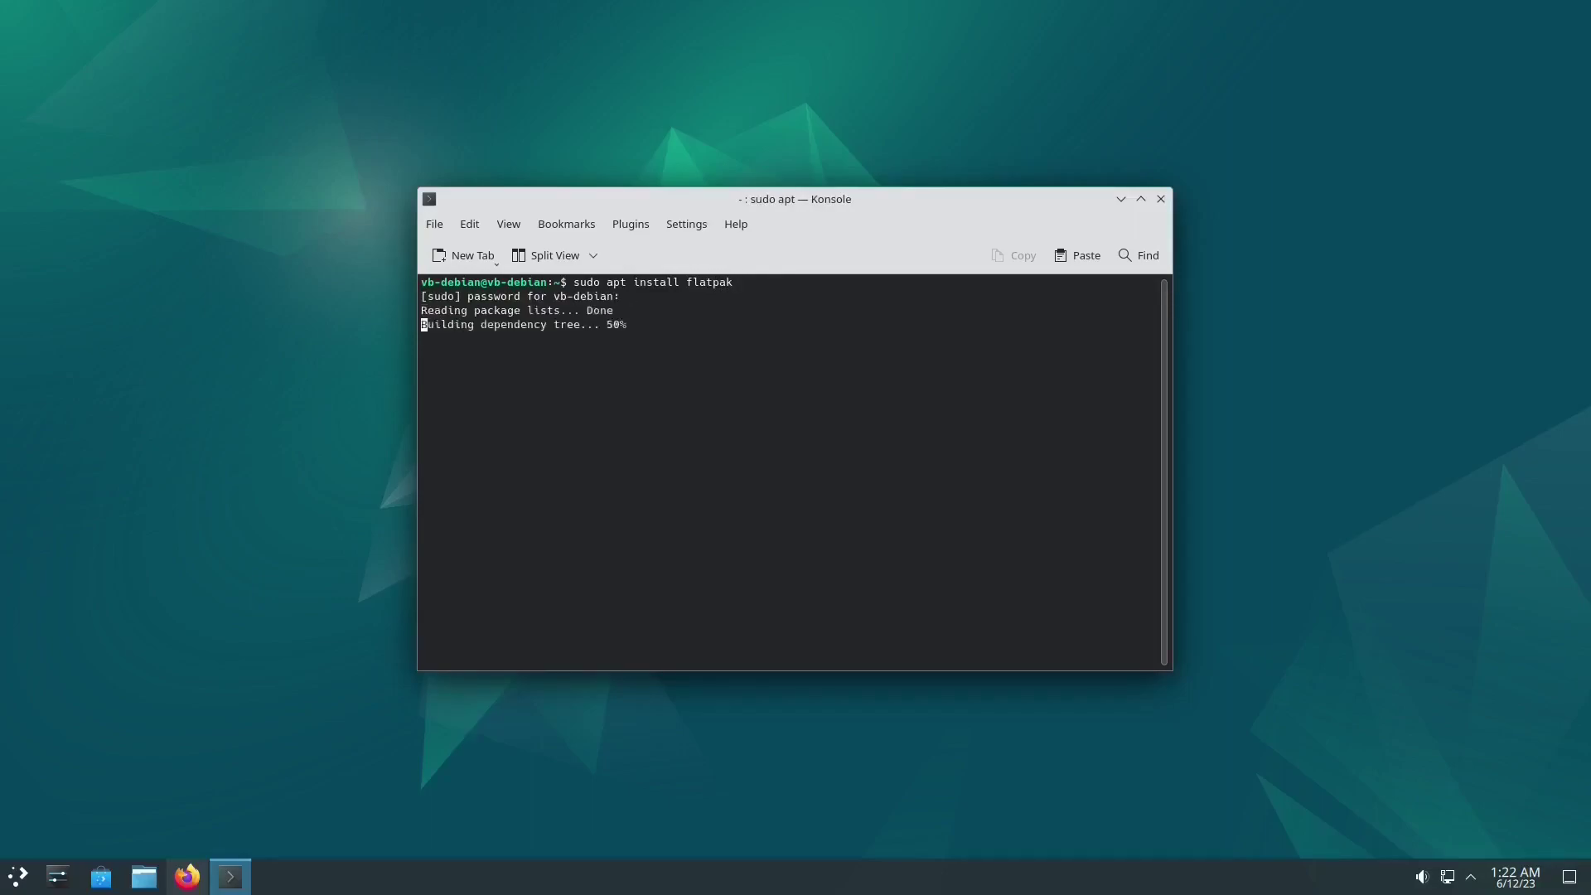
{"action": "key", "text": "Return"}
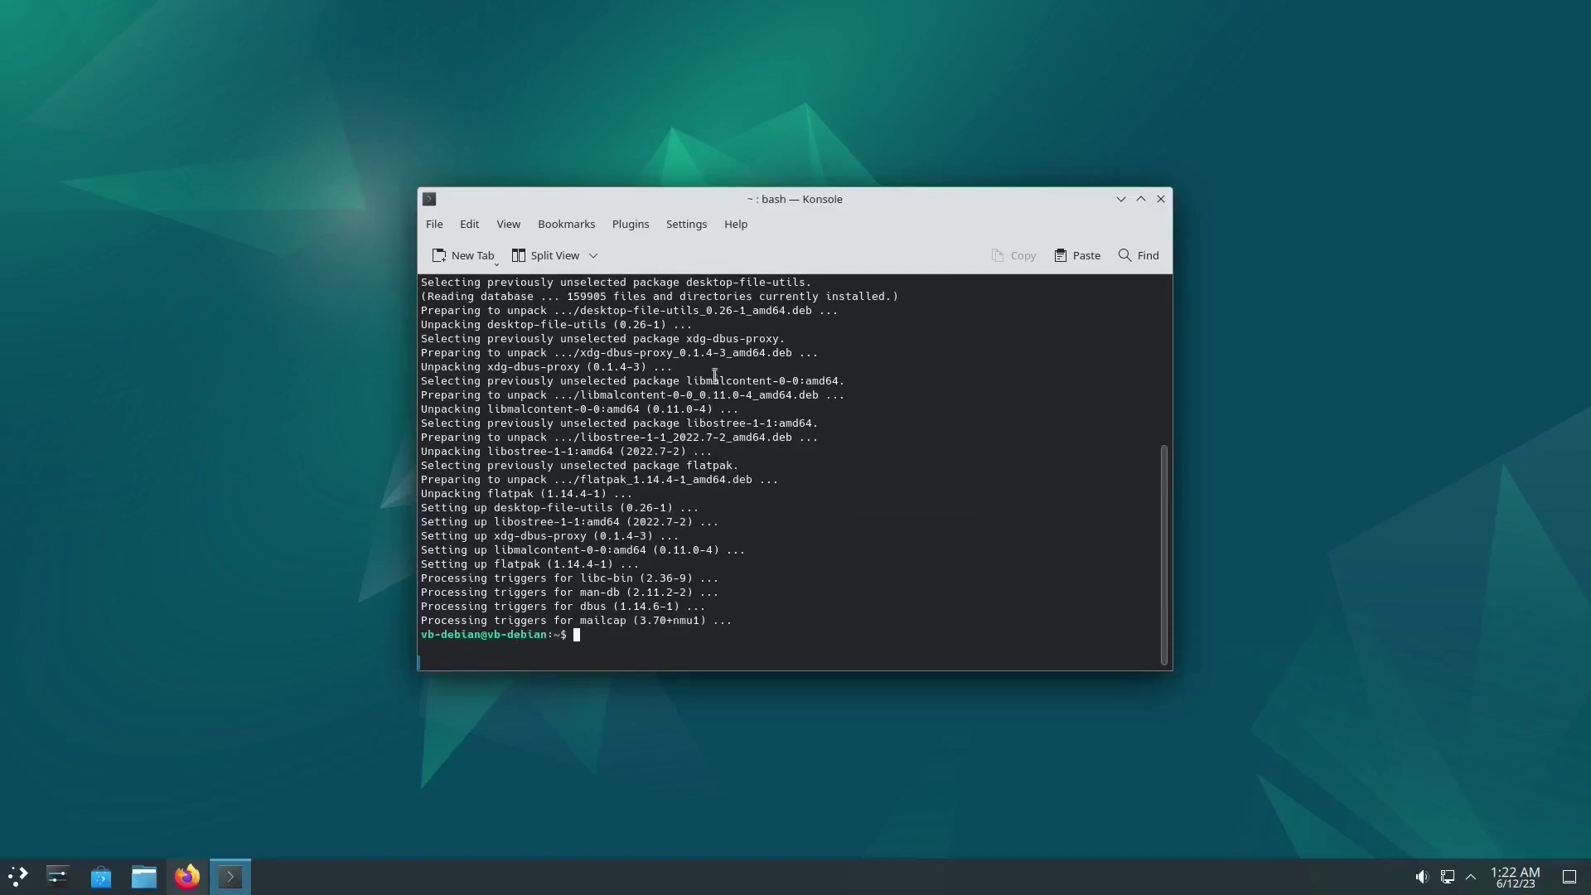
{"action": "left_click", "coordinate": [1123, 200]}
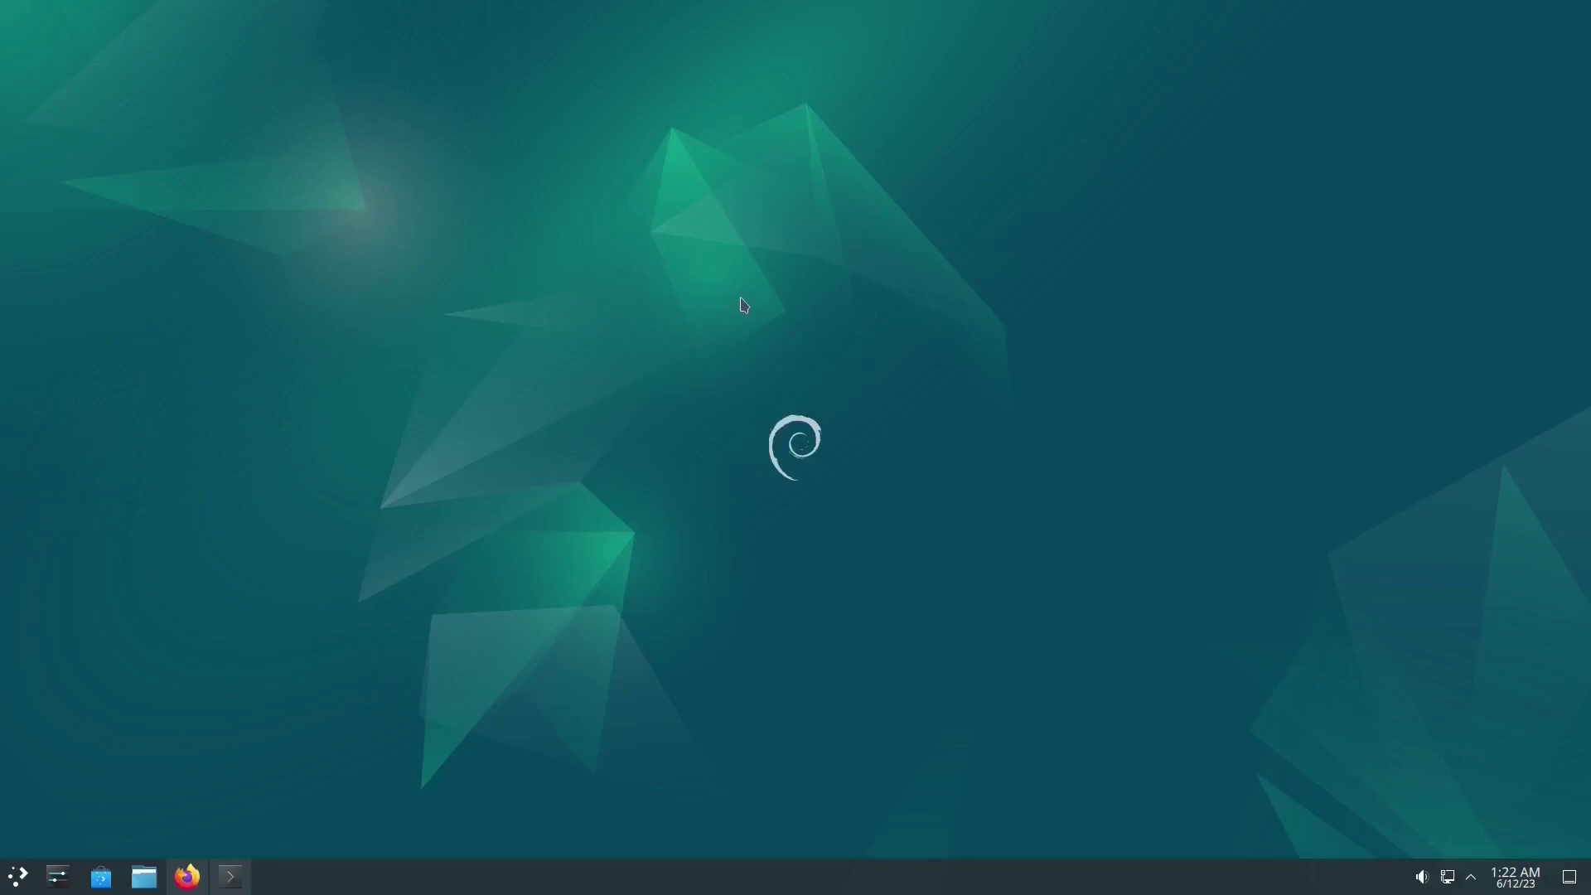
Step: Install the Flatpak backend from Discover's Settings page, authorizing with the password, then close Discover
{"action": "left_click", "coordinate": [121, 869]}
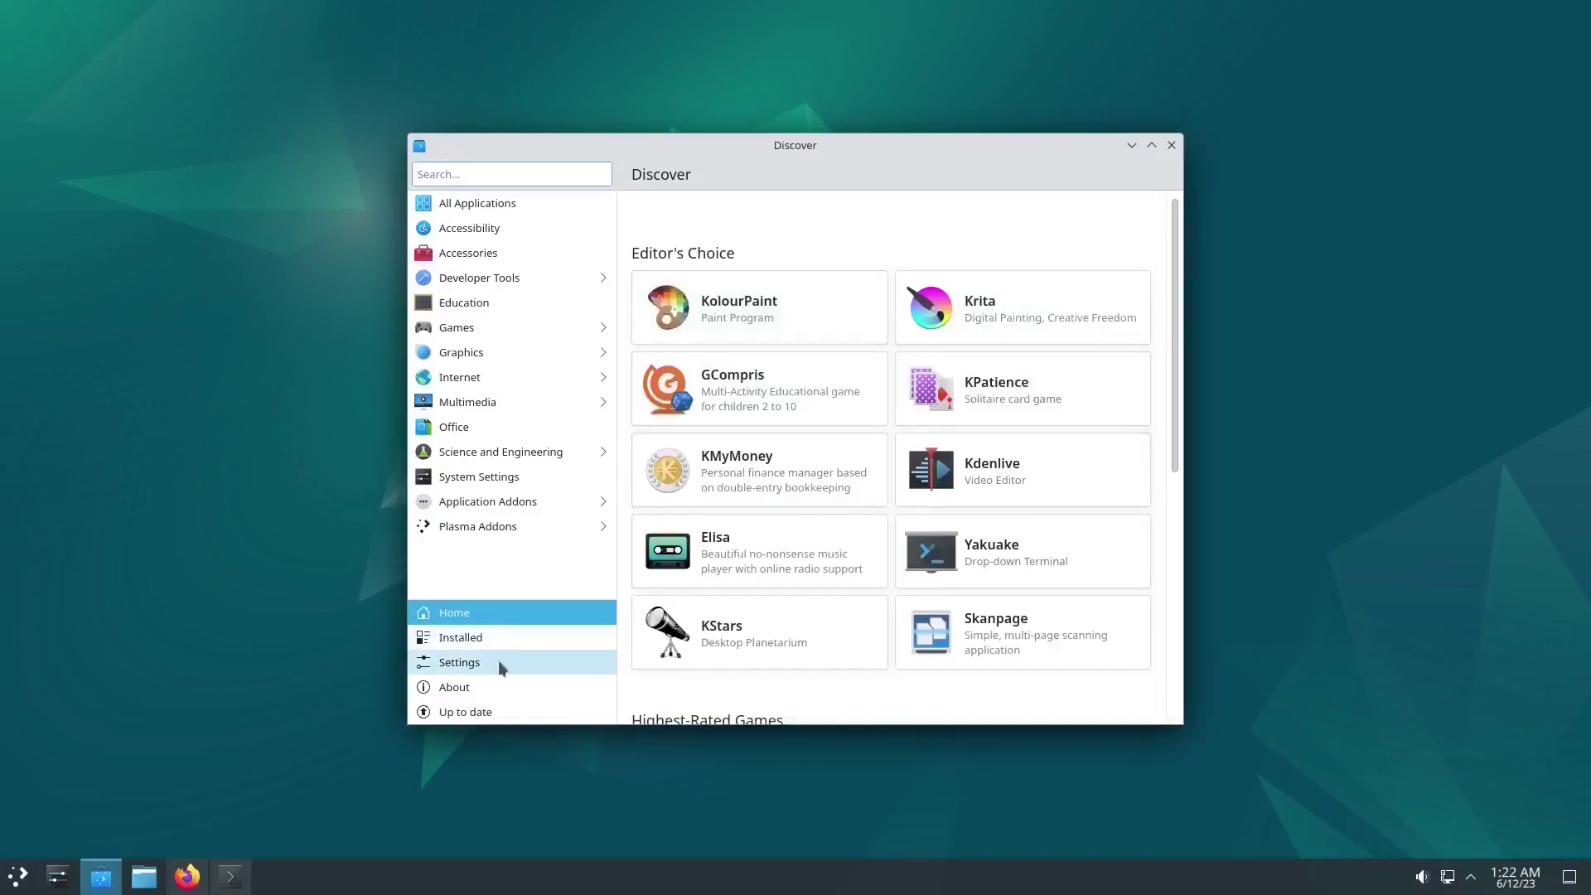
{"action": "left_click", "coordinate": [494, 661]}
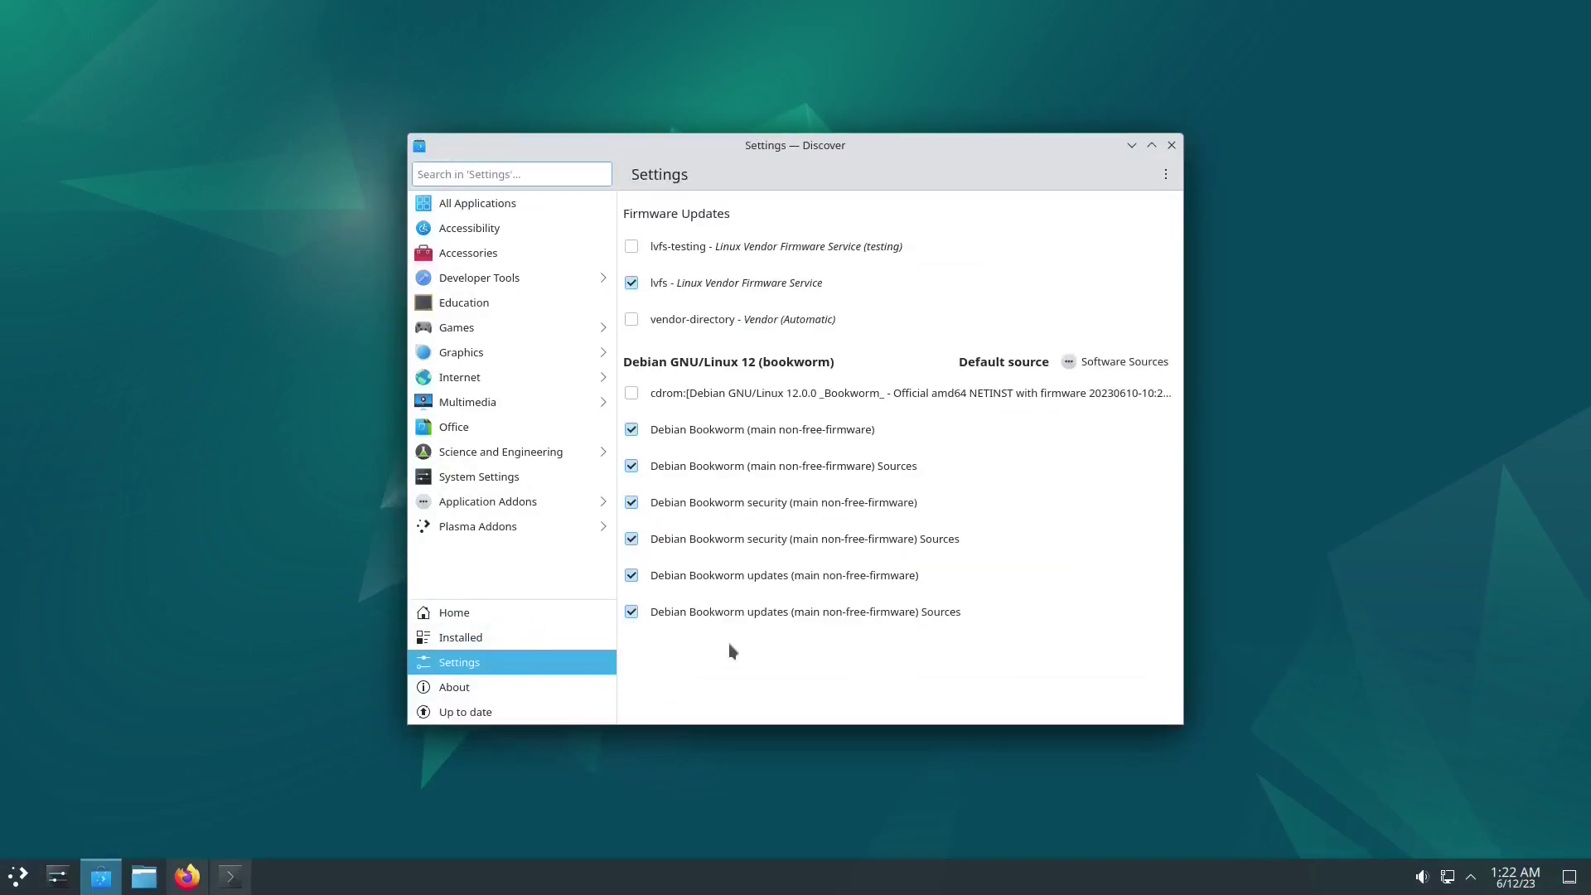
{"action": "scroll", "coordinate": [867, 611], "scroll_direction": "down", "scroll_amount": 1}
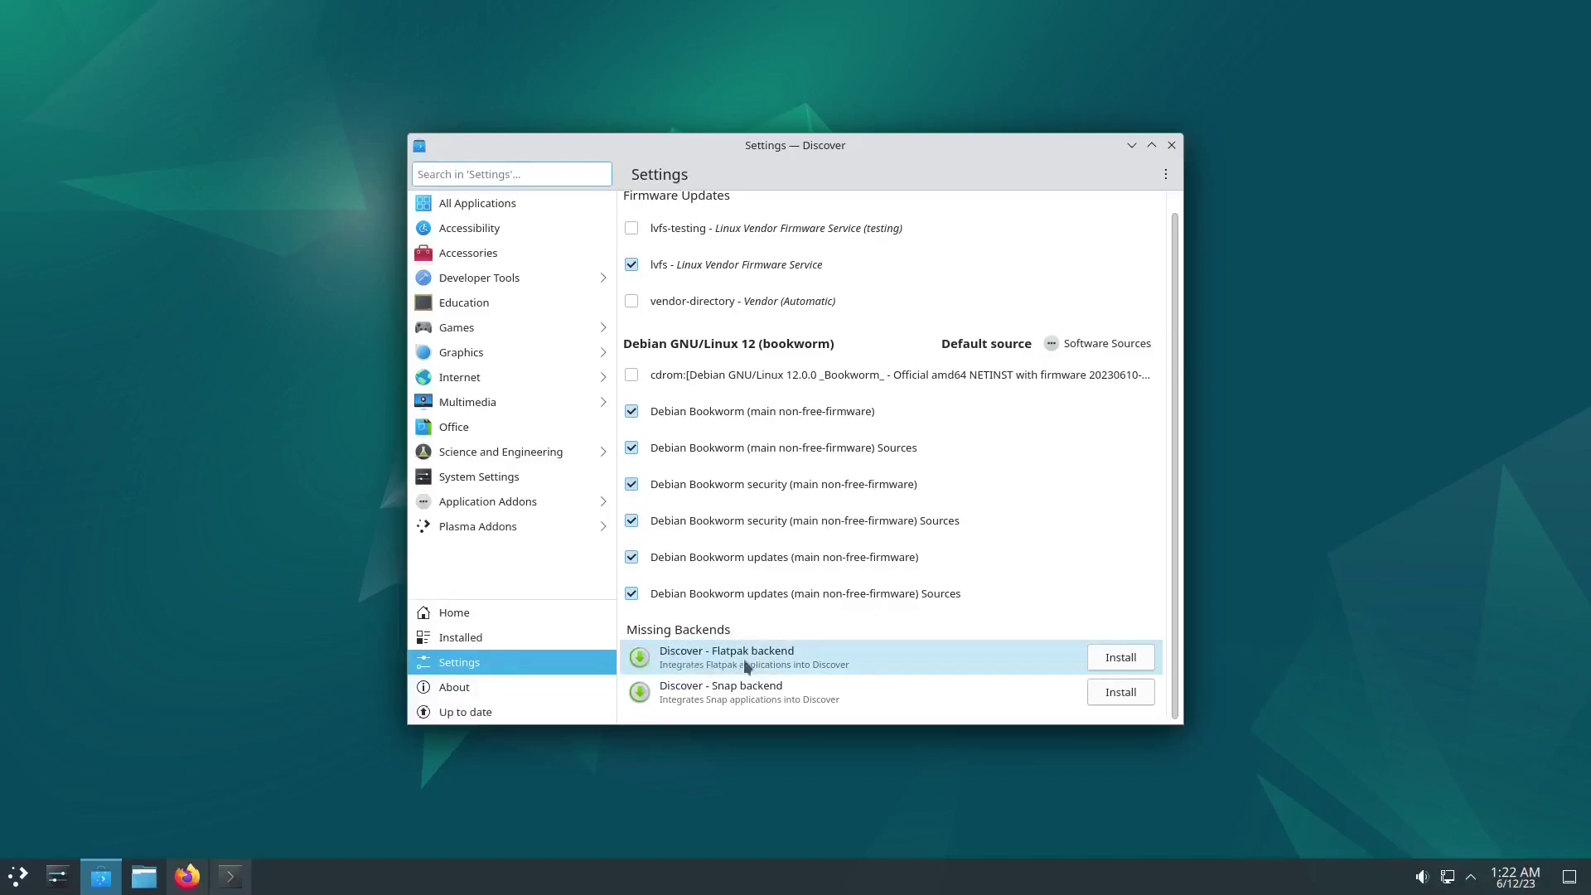
{"action": "left_click", "coordinate": [1113, 663]}
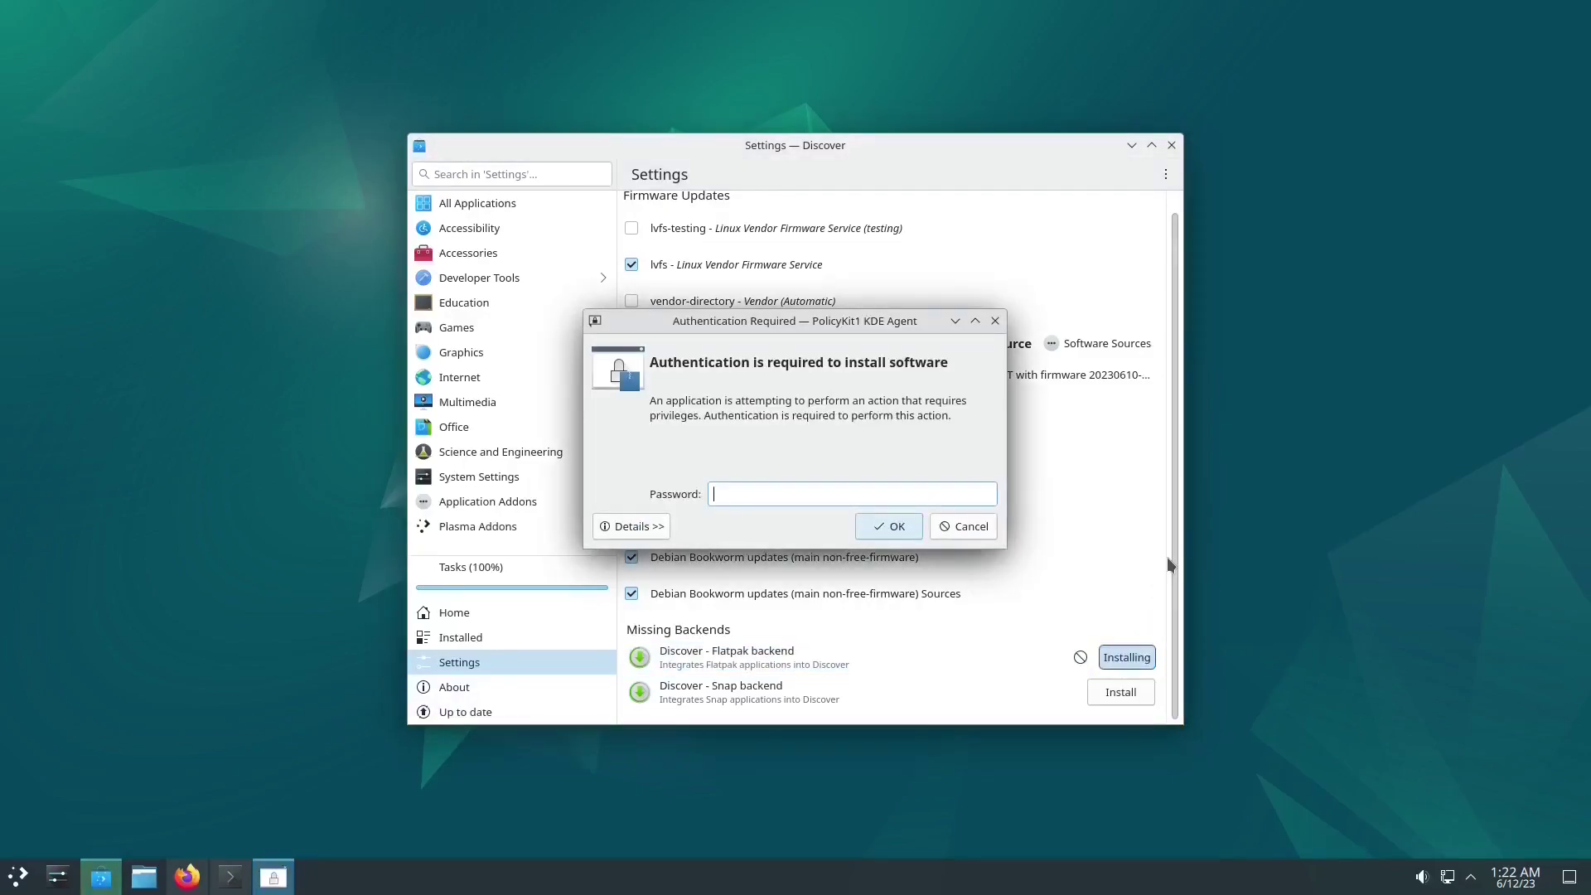
{"action": "type", "text": "password"}
{"action": "key", "text": "Return"}
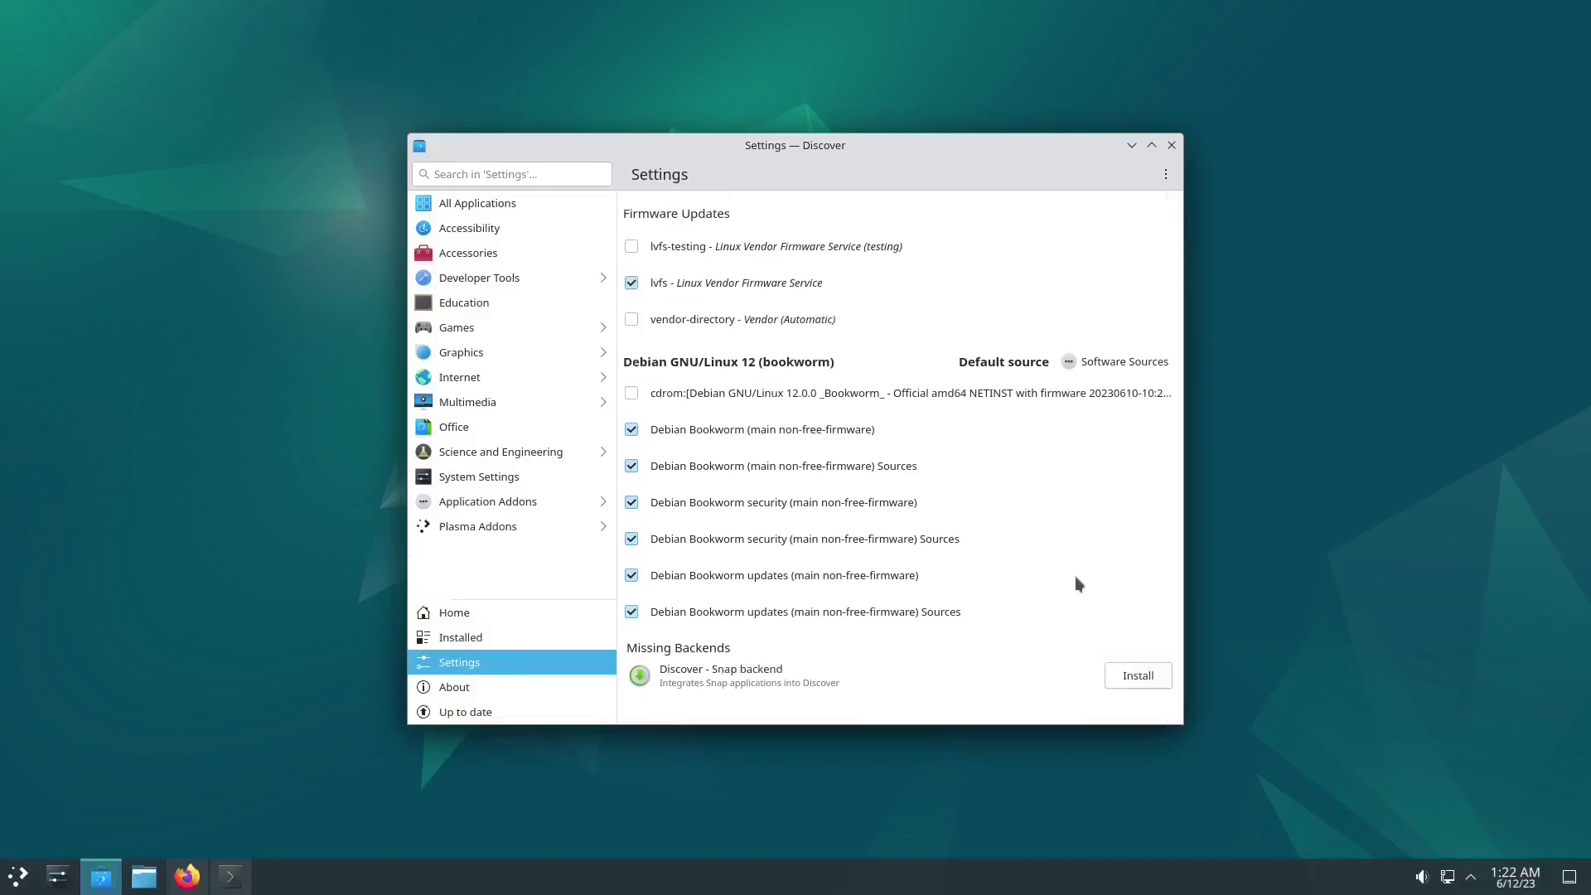
{"action": "left_click", "coordinate": [1170, 147]}
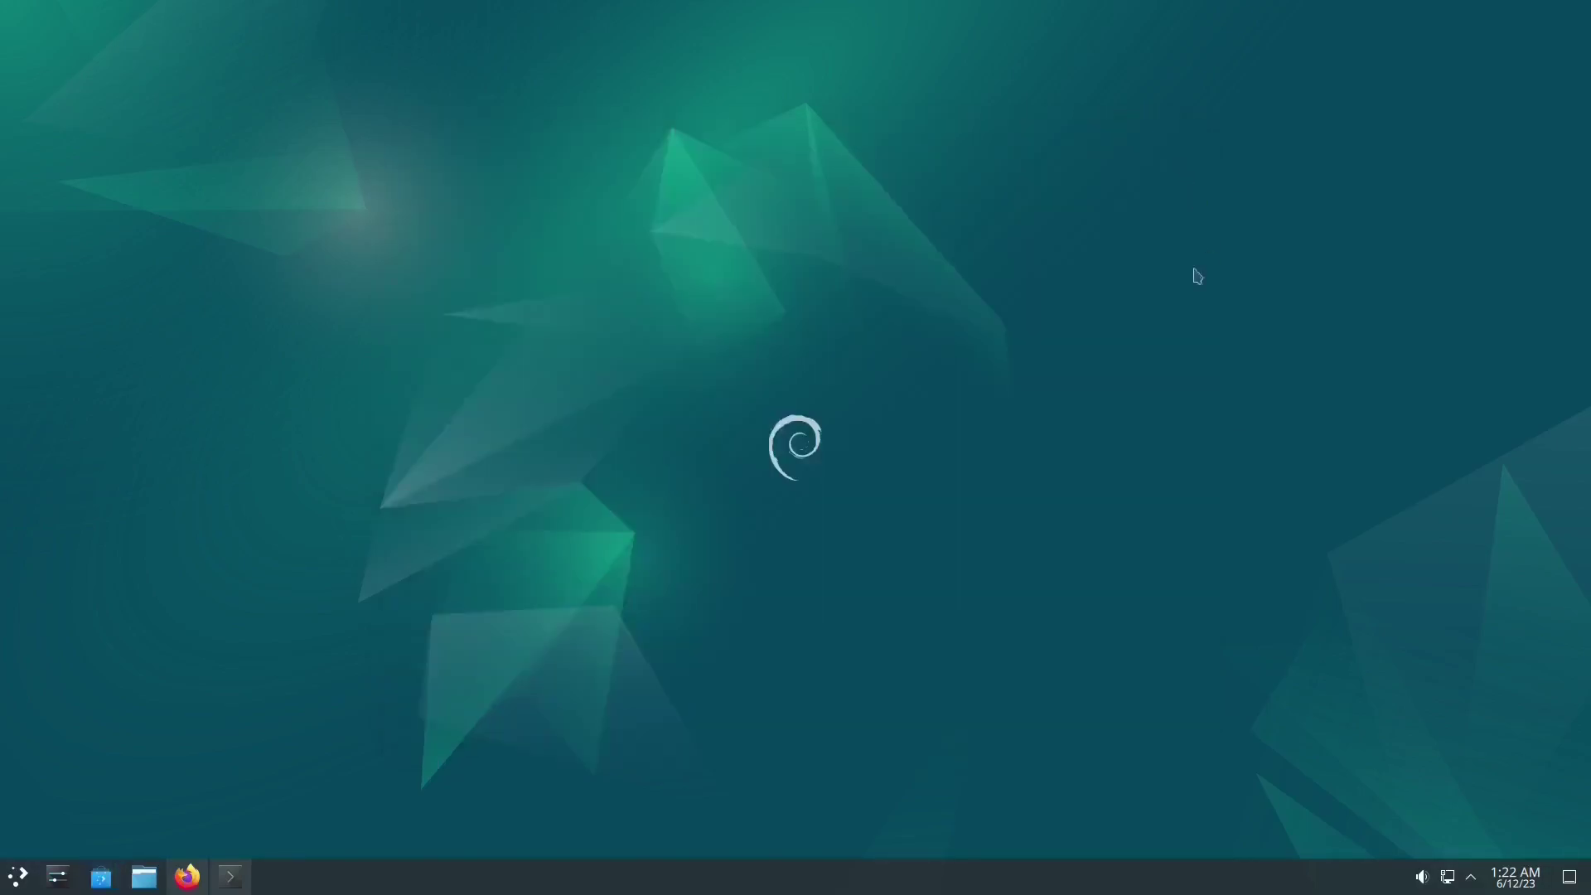
Step: Add Flathub as a Flatpak source in Discover's Settings, authorize it, and close Discover
{"action": "left_click", "coordinate": [98, 882]}
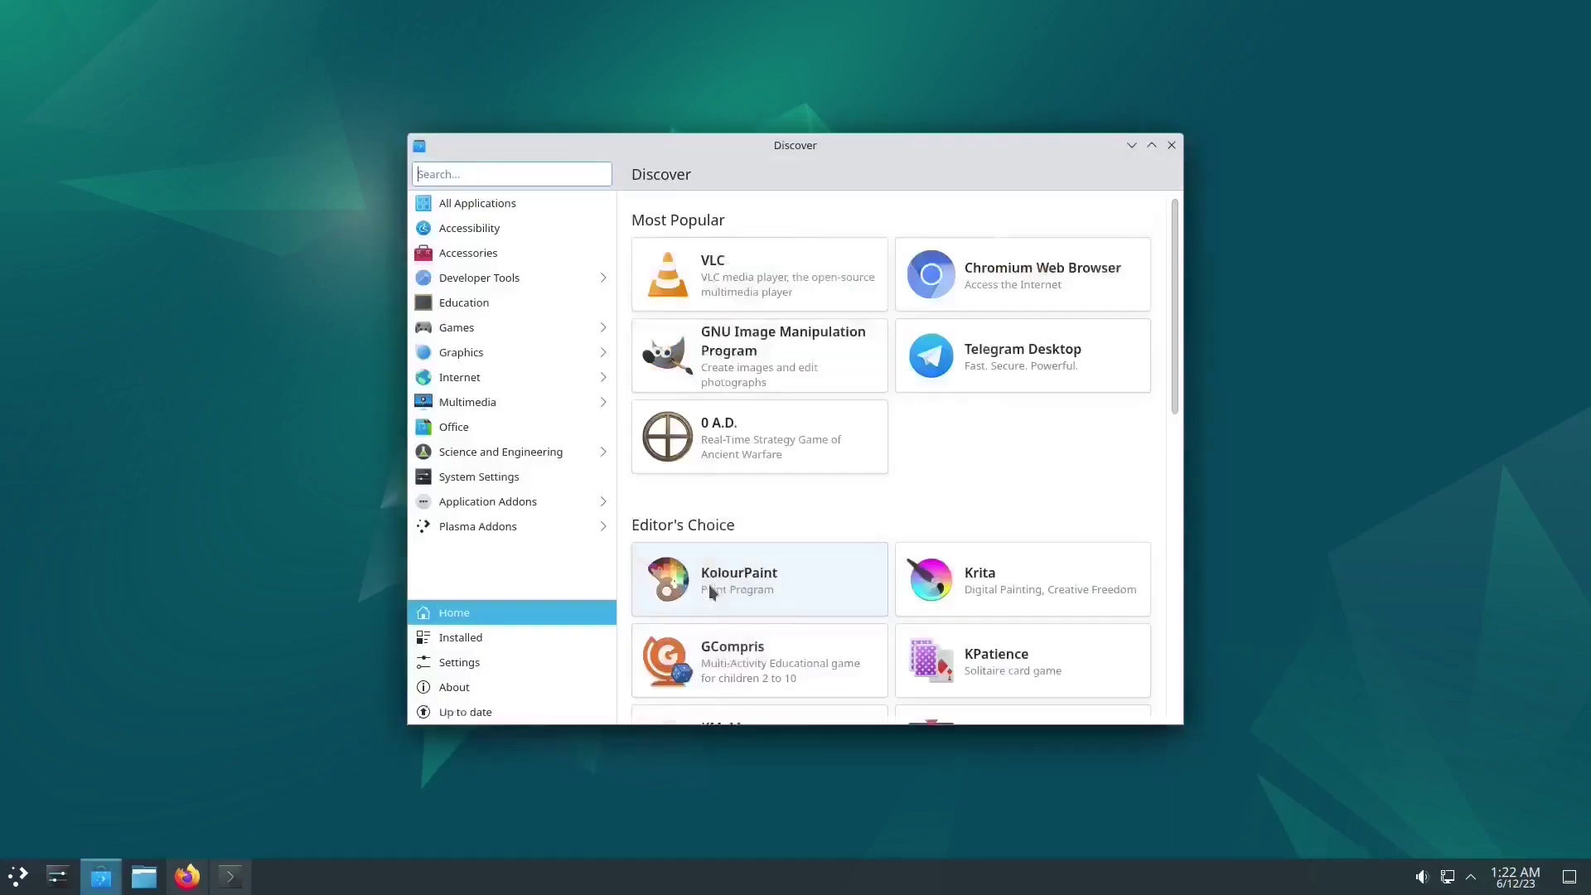
{"action": "left_click", "coordinate": [480, 664]}
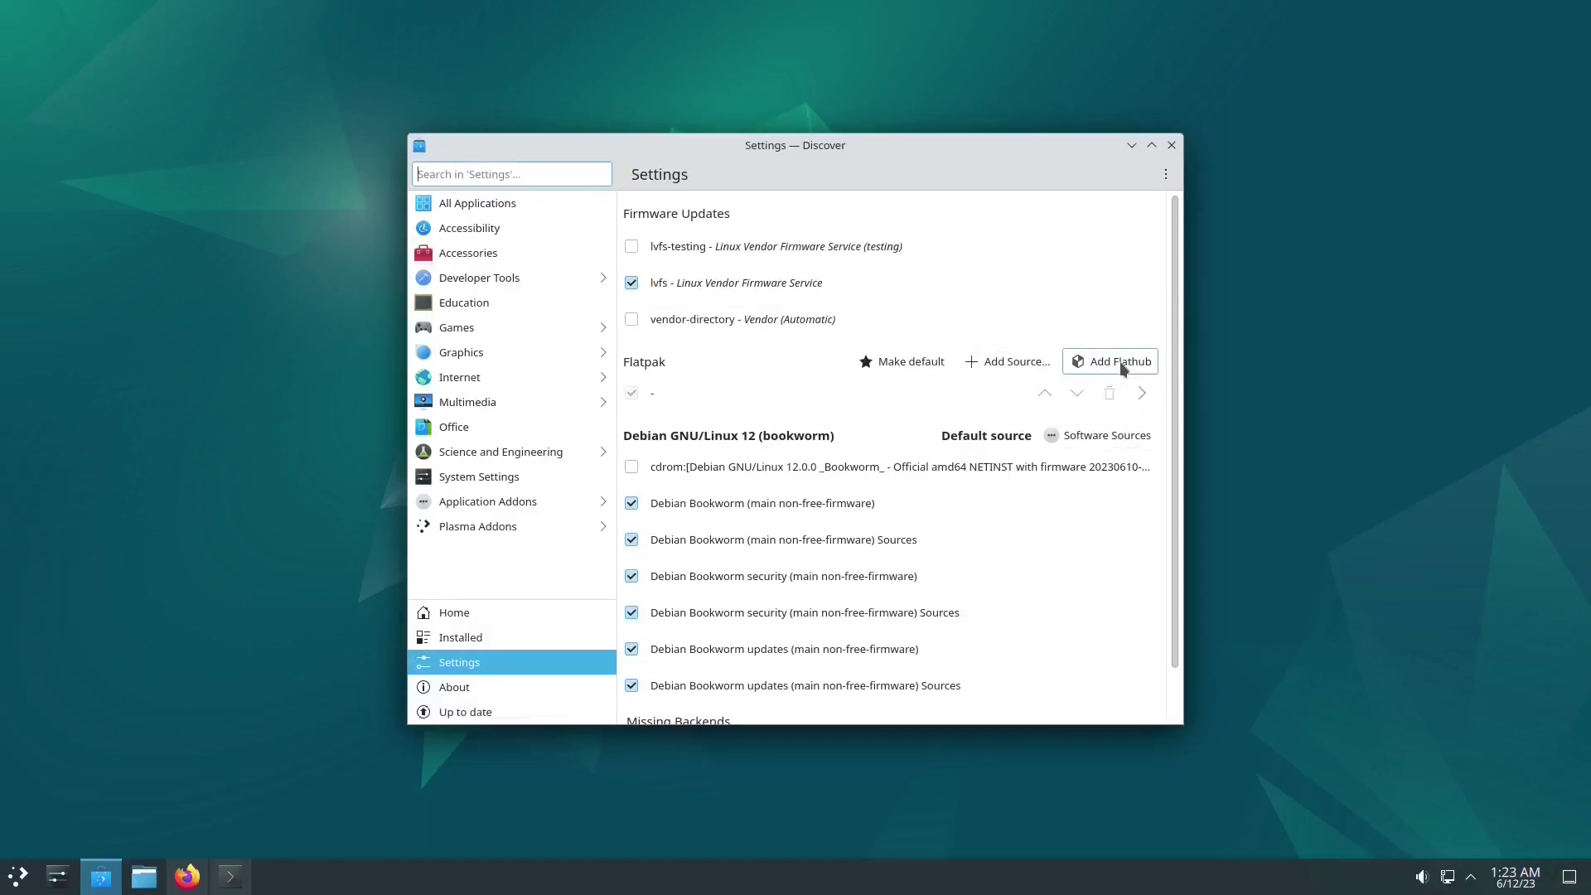
{"action": "left_click", "coordinate": [1123, 368]}
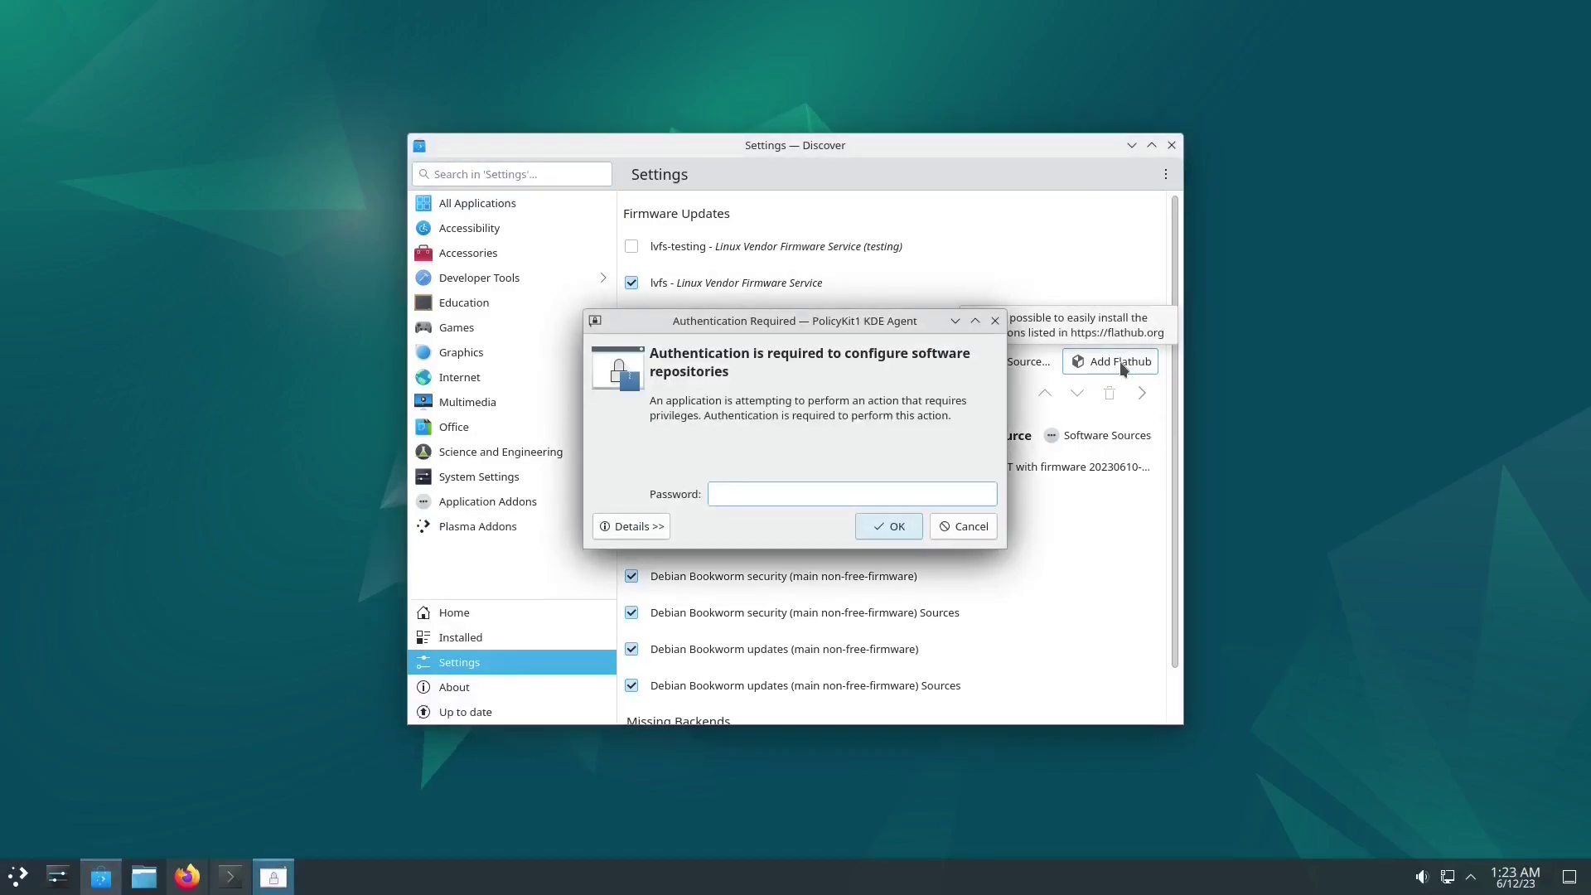
{"action": "type", "text": "••"}
{"action": "key", "text": "Return"}
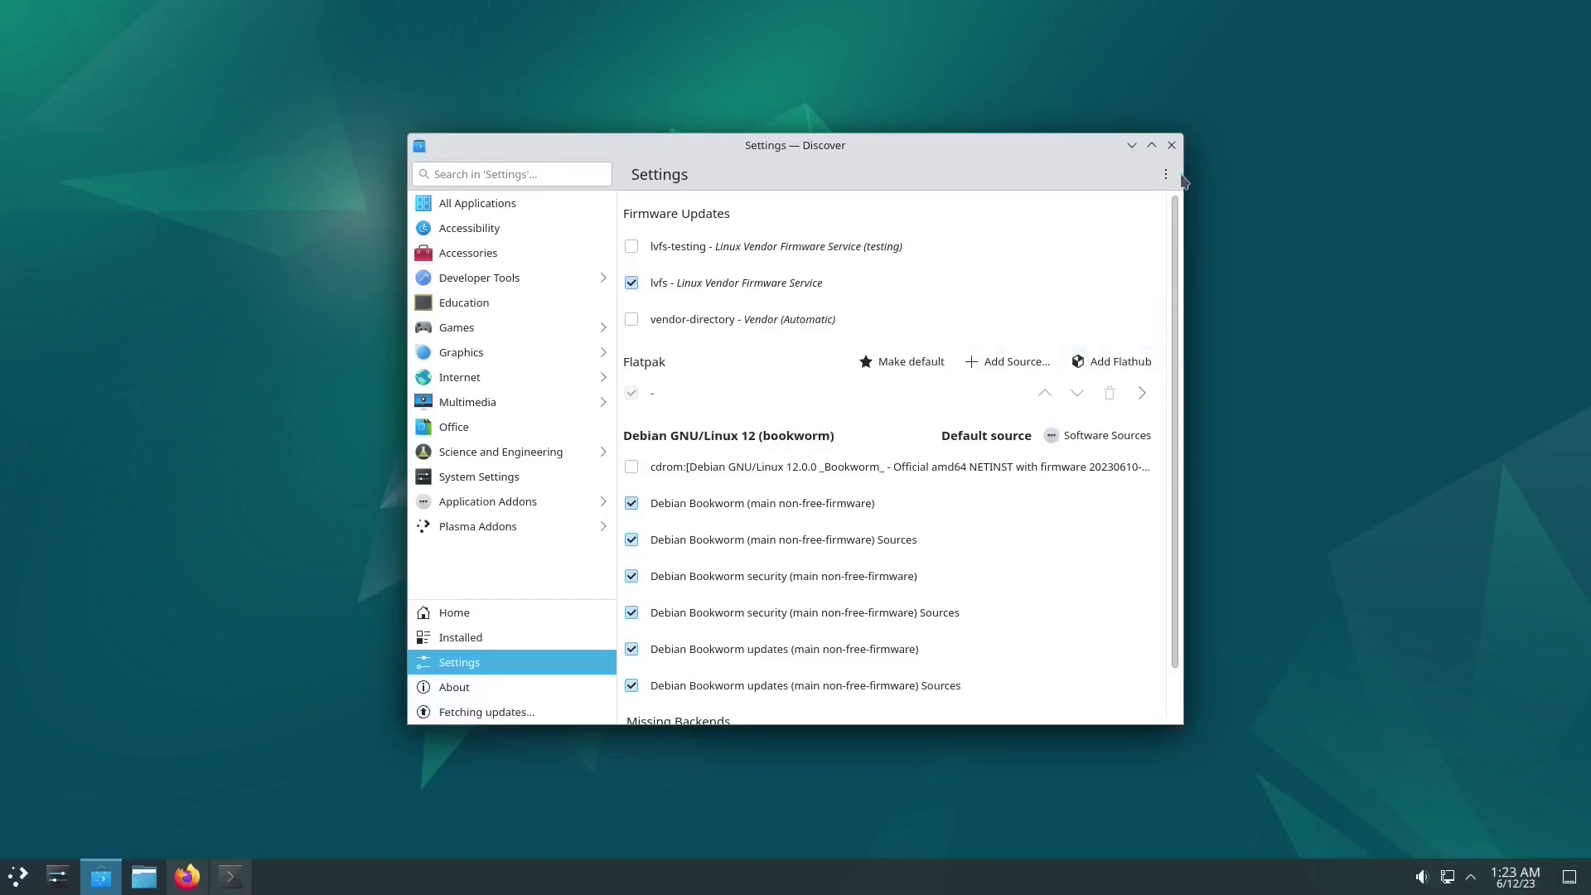
{"action": "left_click", "coordinate": [1172, 146]}
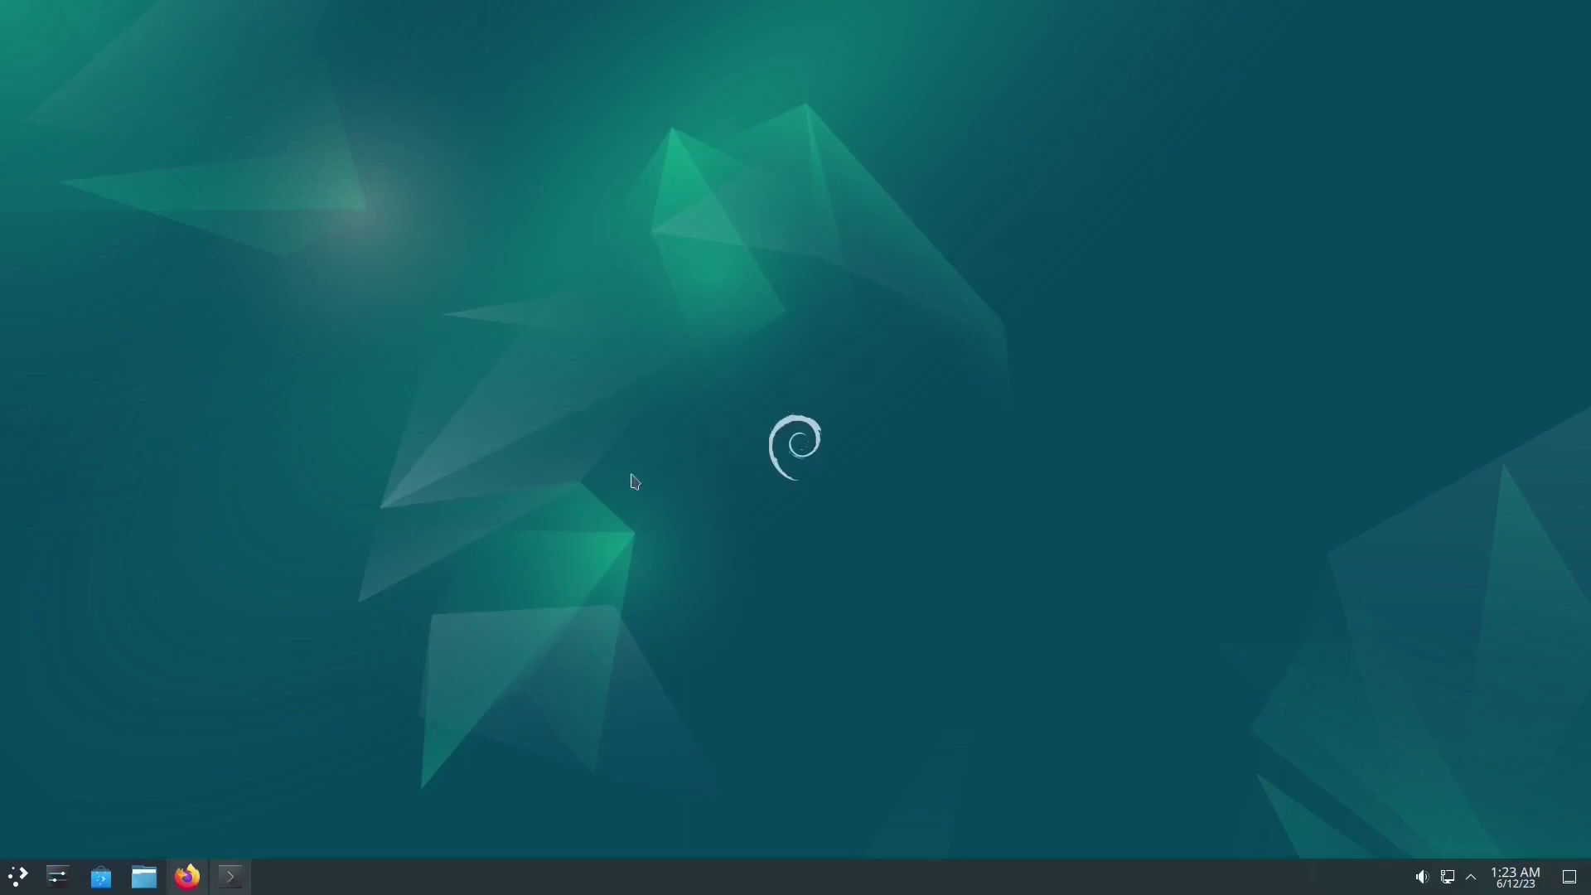
Step: Copy the gnome-software-plugin-flatpak install command from the Flatpak page and run it with sudo
{"action": "left_click", "coordinate": [189, 882]}
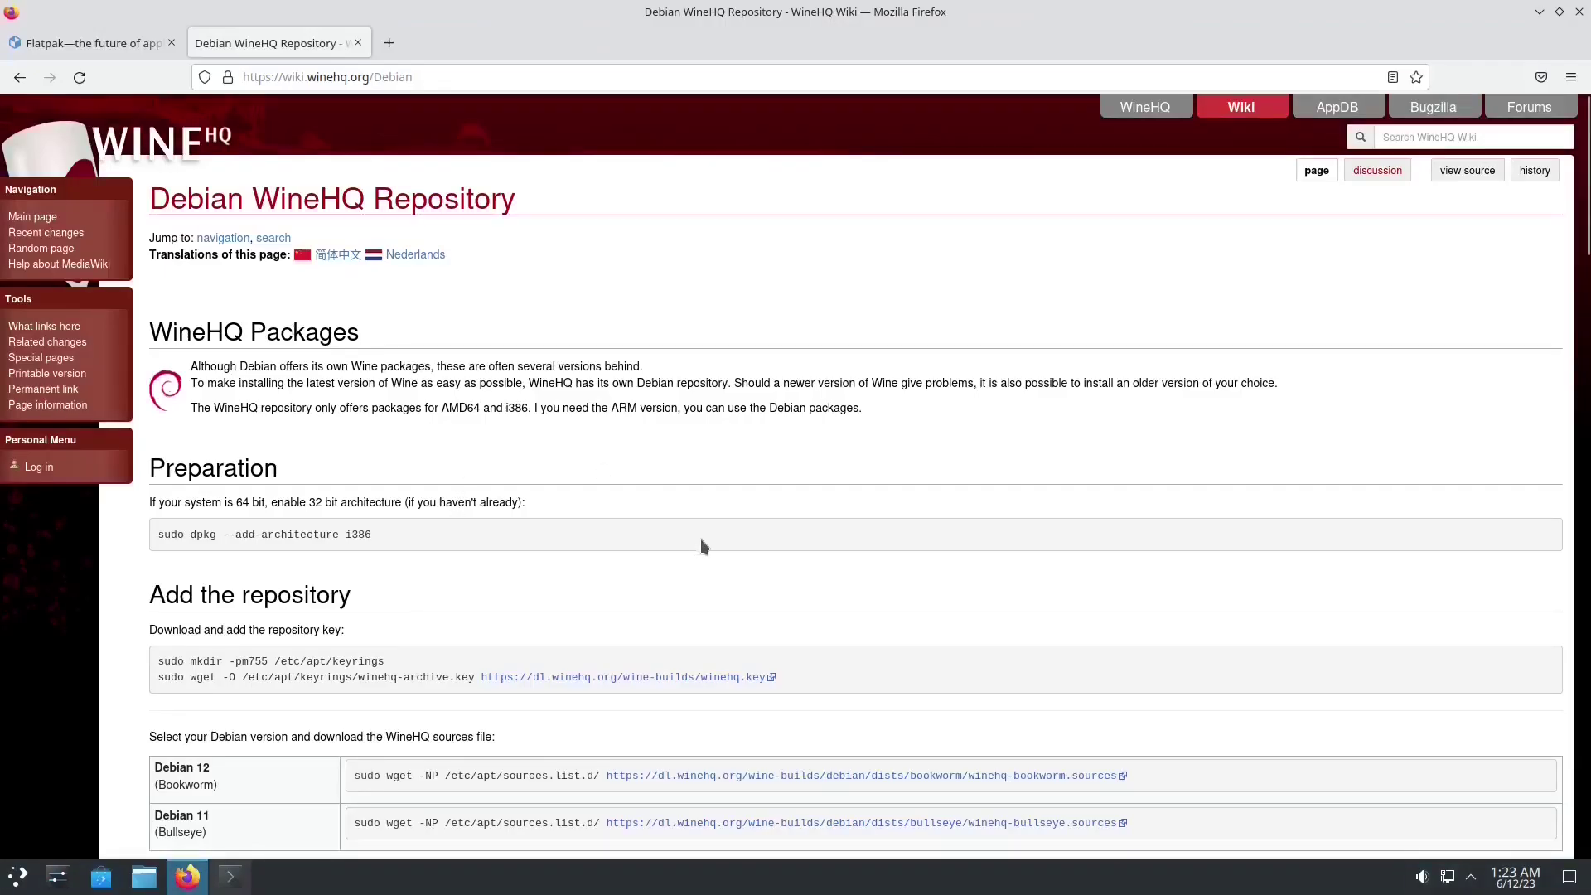
{"action": "left_click", "coordinate": [117, 44]}
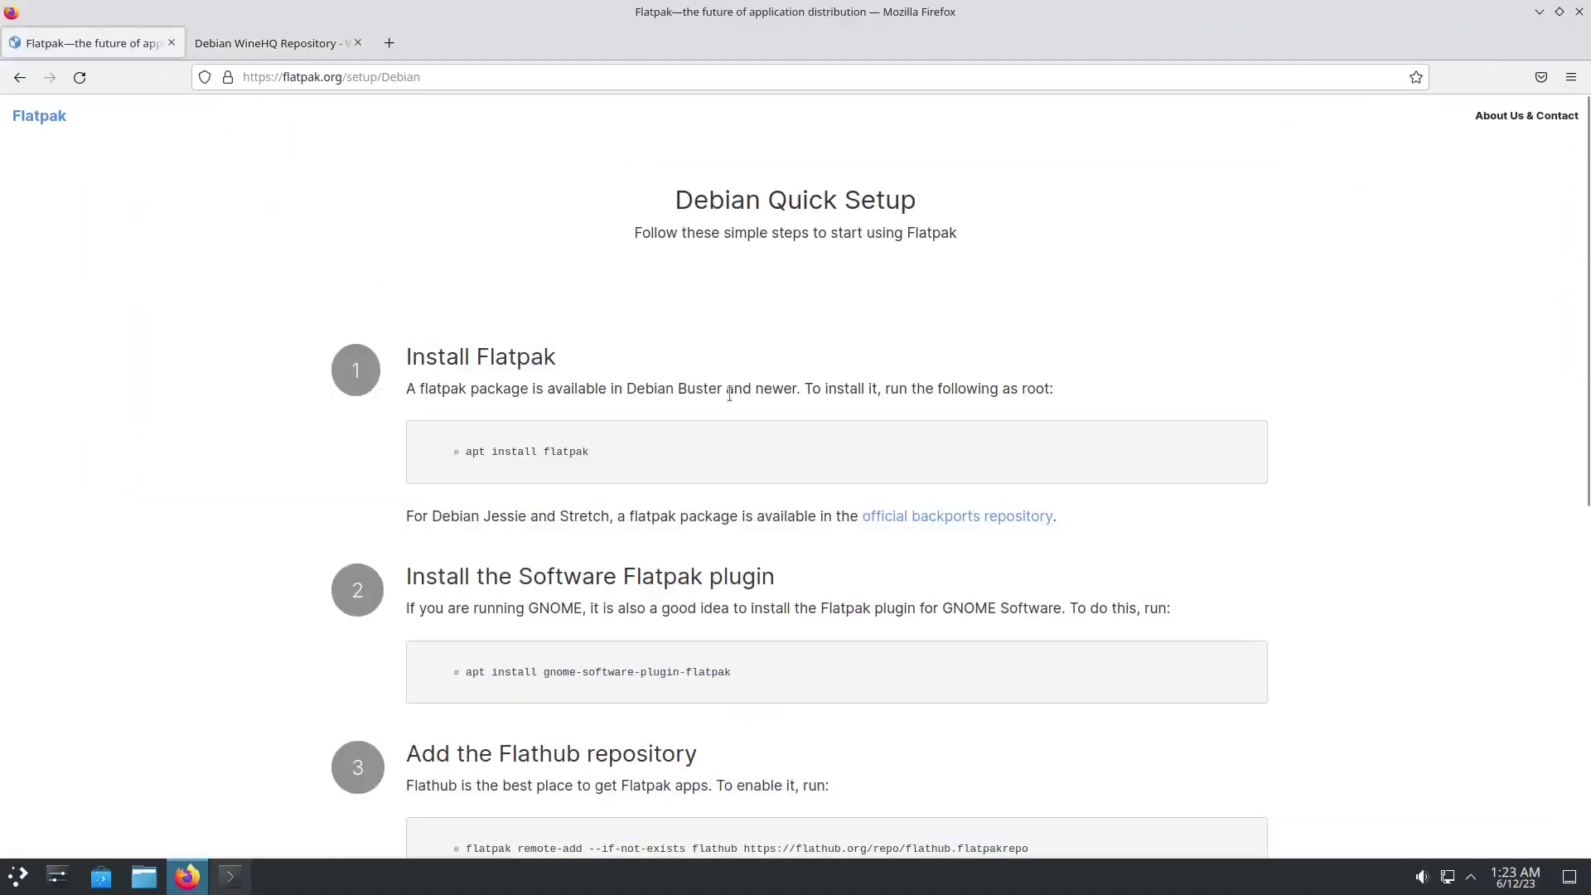
{"action": "scroll", "coordinate": [801, 549], "scroll_direction": "down", "scroll_amount": 5}
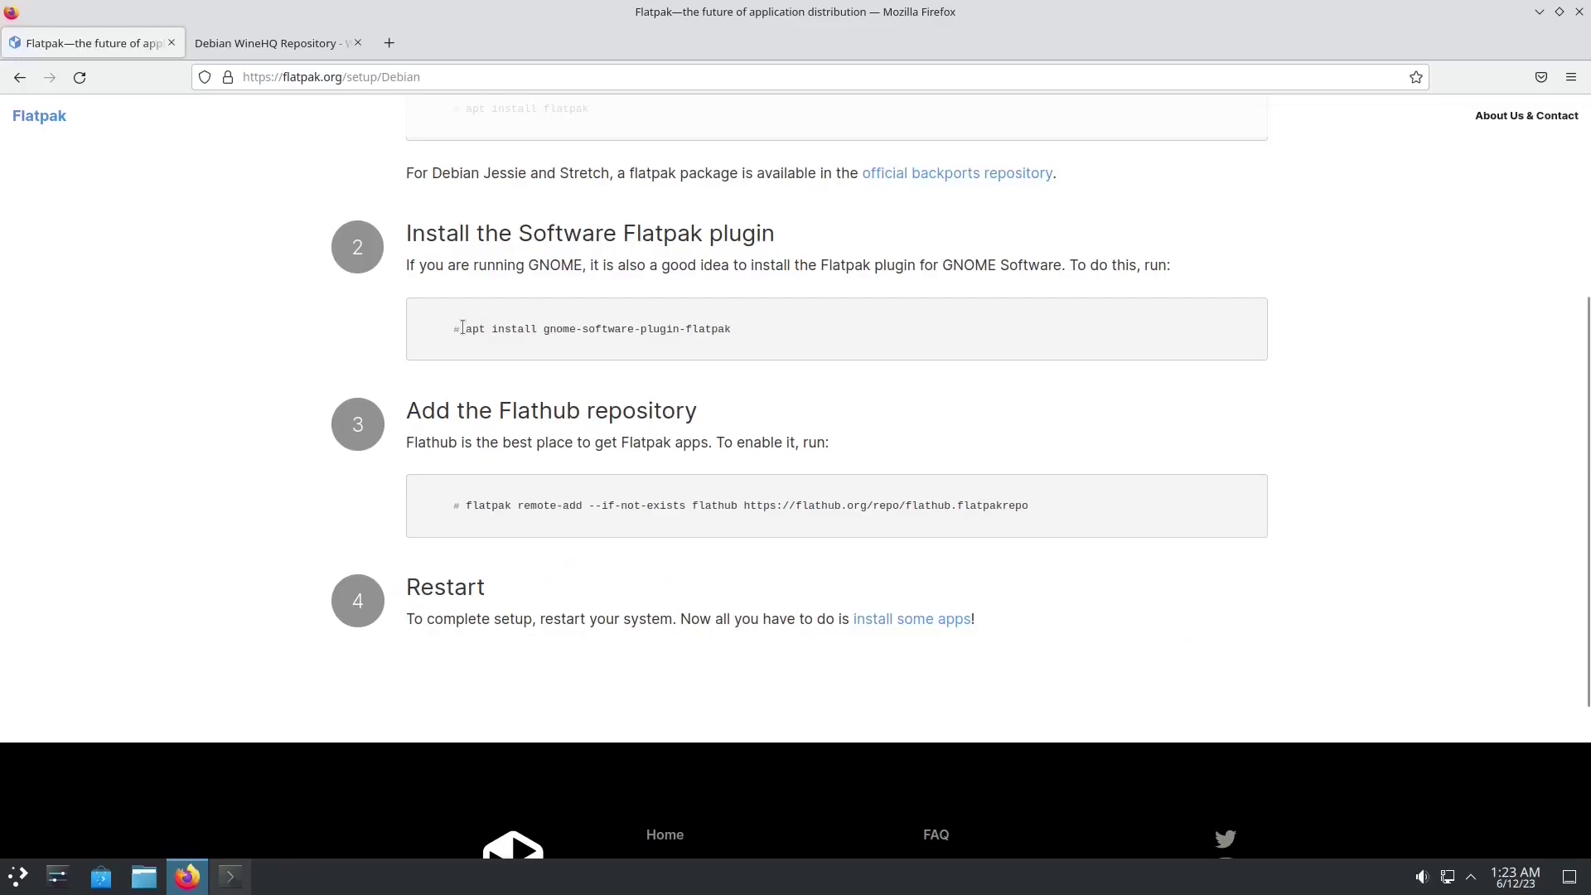
{"action": "left_click_drag", "start_coordinate": [465, 327], "coordinate": [763, 336]}
{"action": "key", "text": "ctrl+c"}
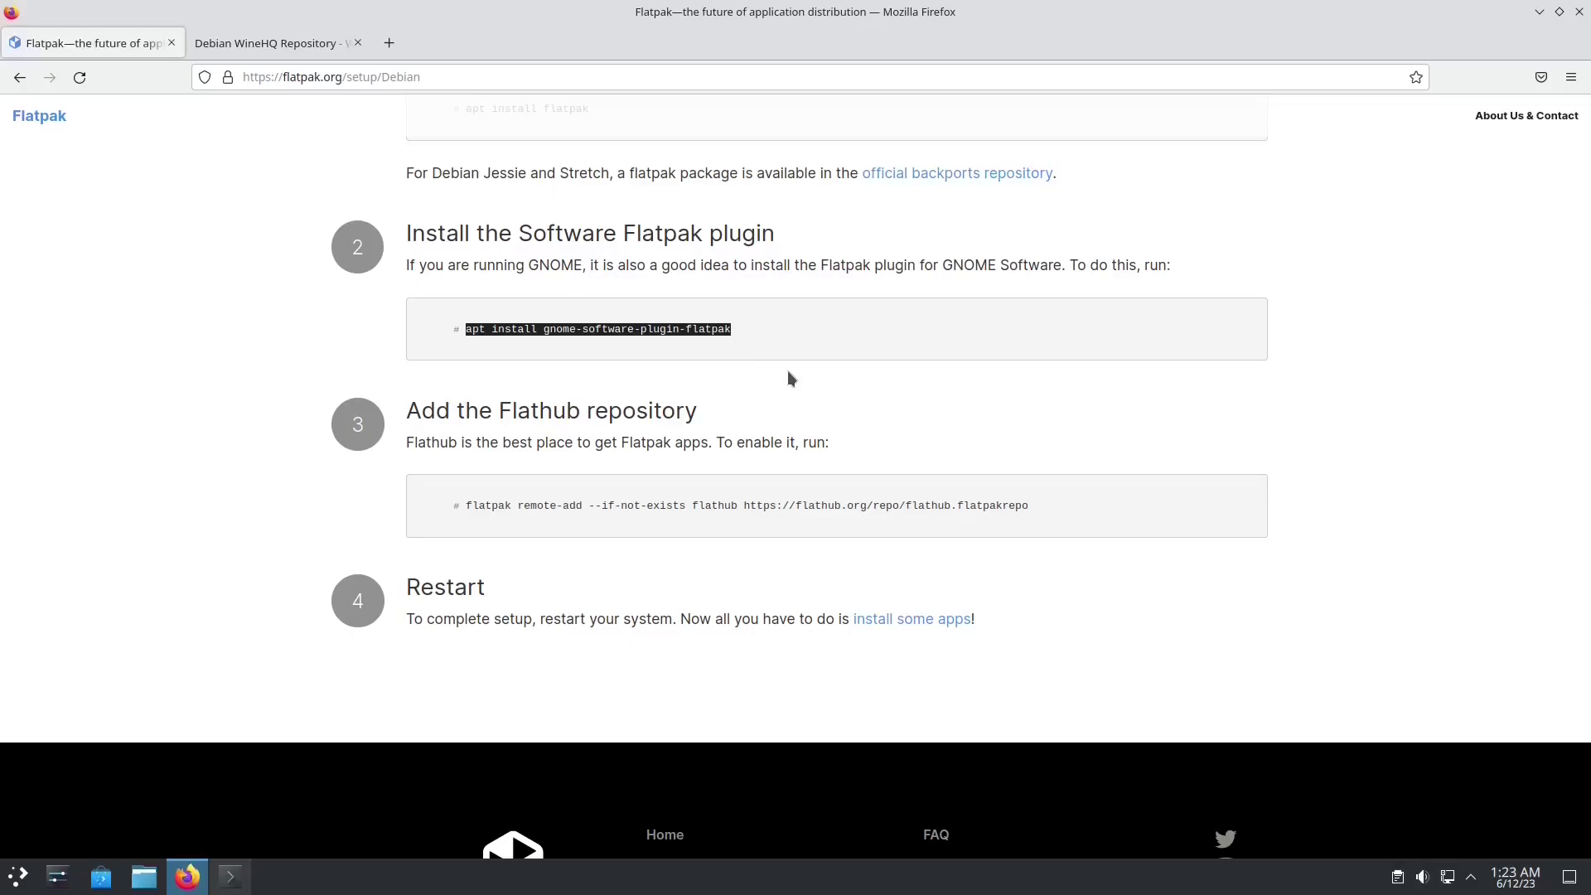
{"action": "key", "text": "alt+Tab"}
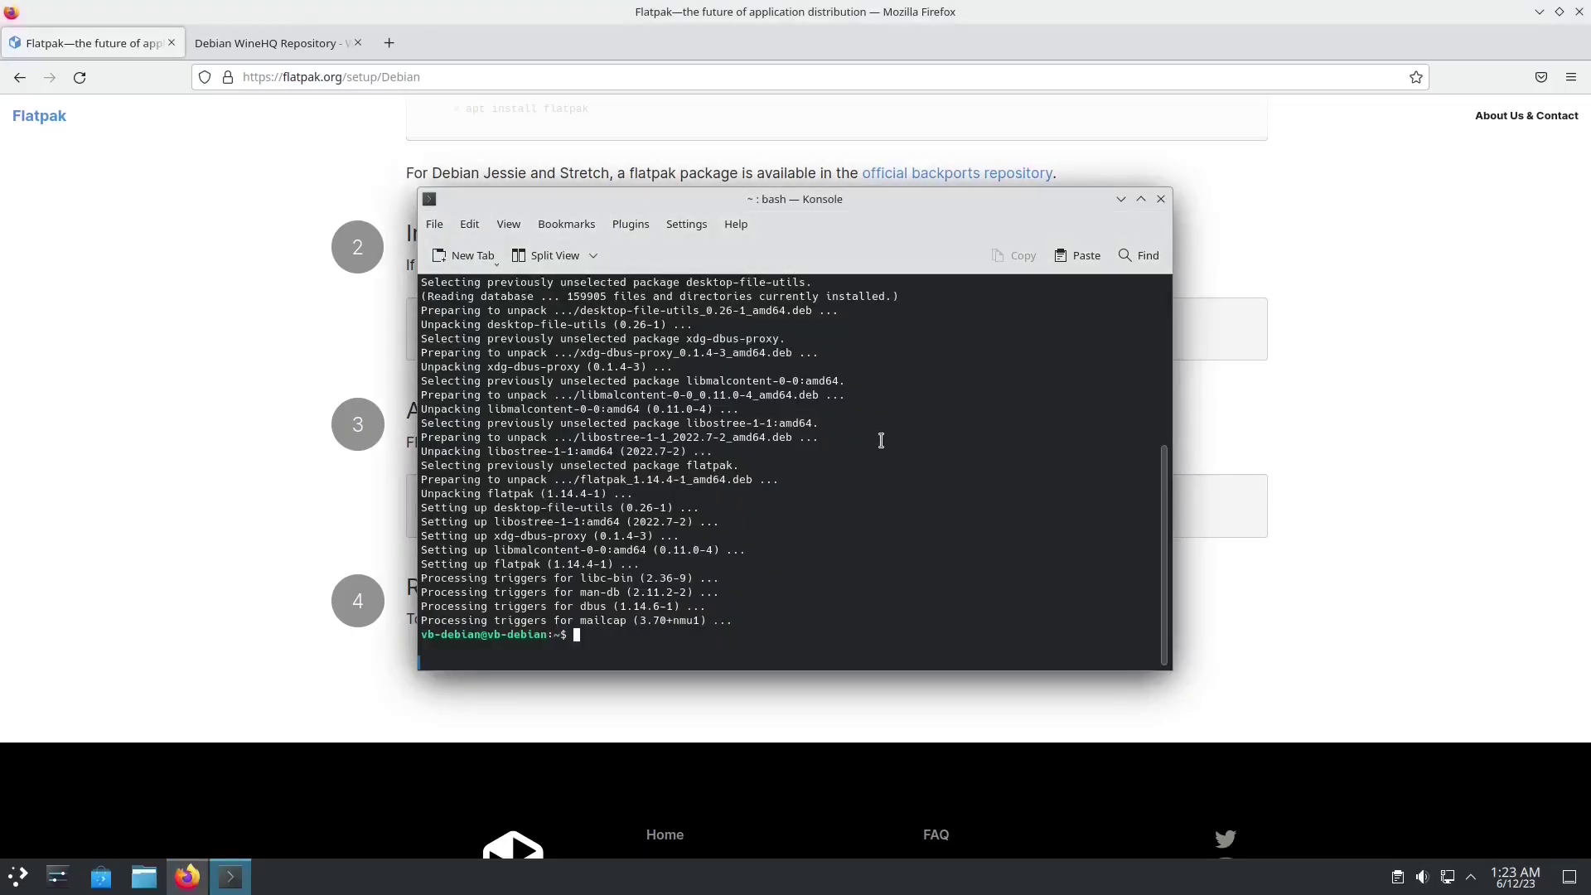
{"action": "type", "text": "sudo"}
{"action": "key", "text": "ctrl+shift+v"}
{"action": "key", "text": "Return"}
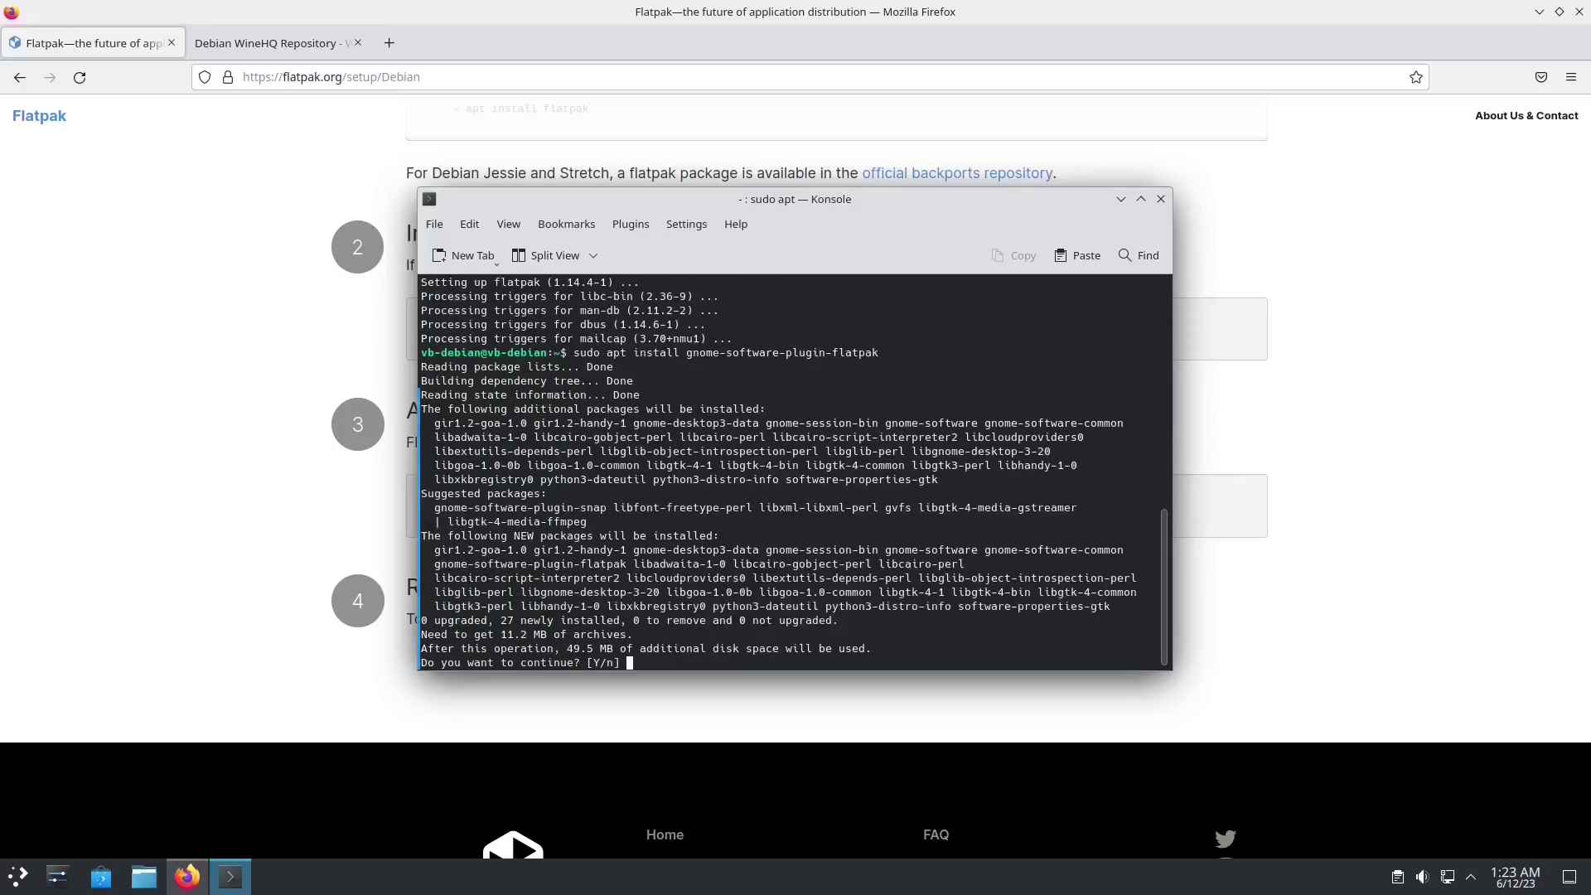
{"action": "key", "text": "Return"}
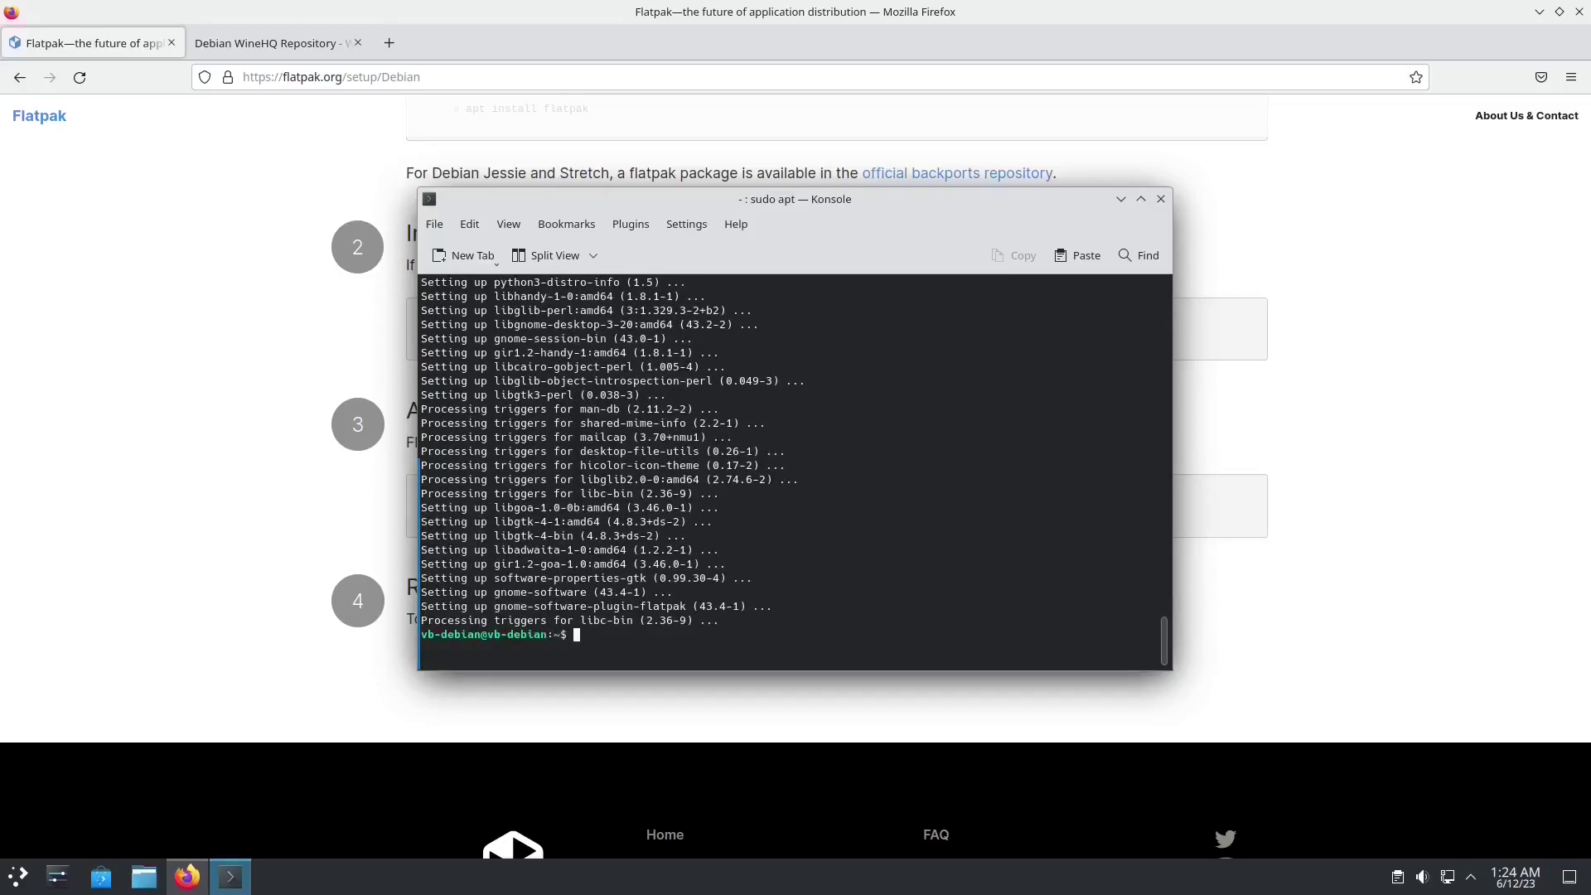
Step: Copy the flatpak remote-add flathub command and run it in Konsole
{"action": "key", "text": "alt+Tab"}
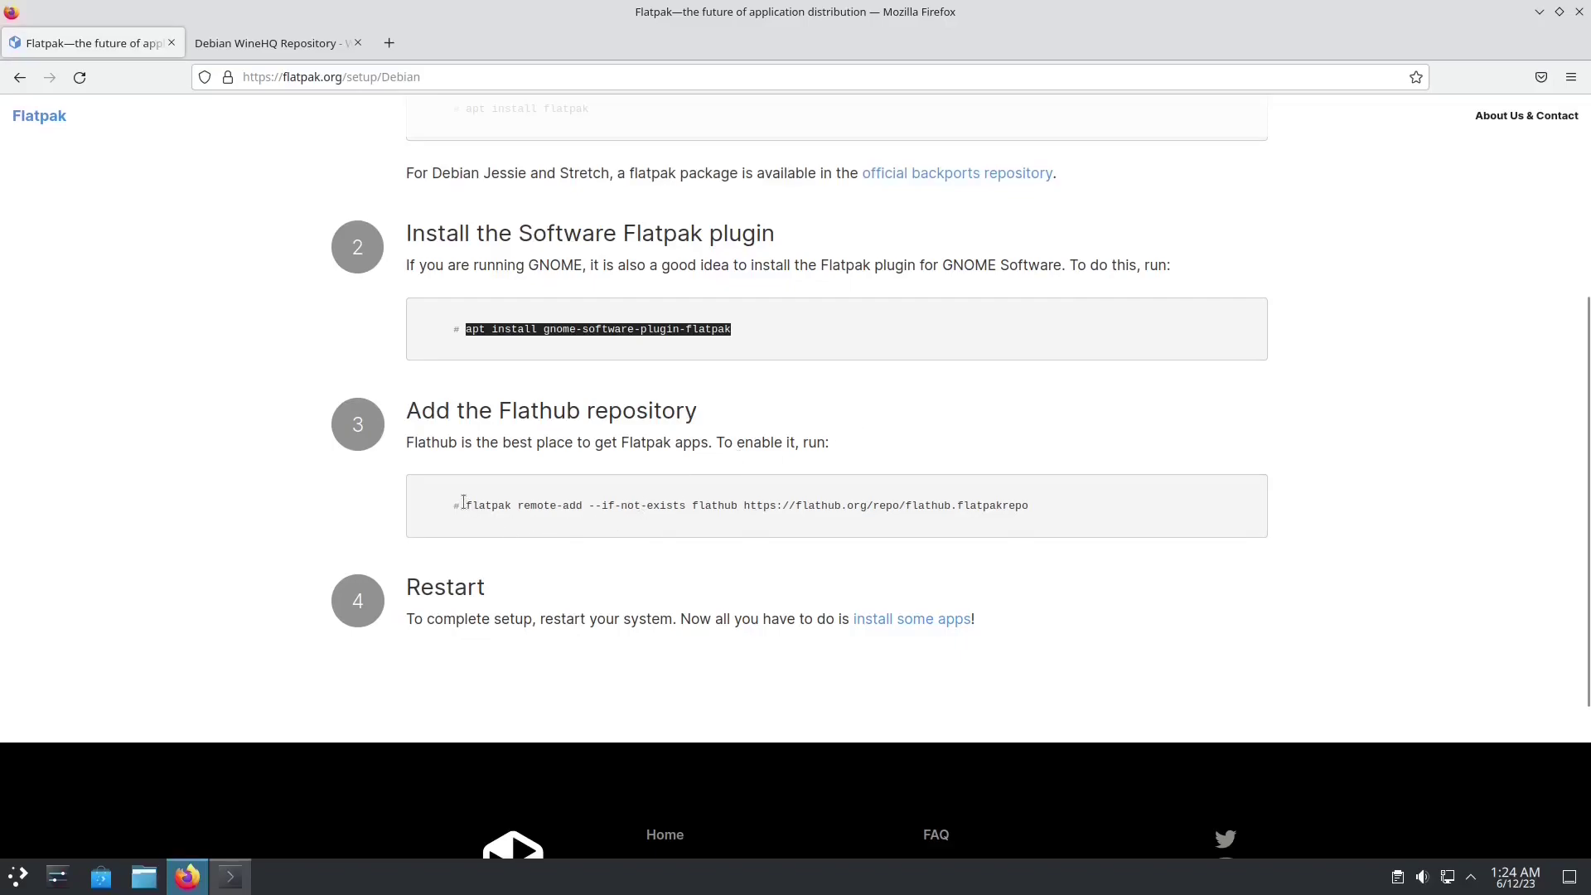
{"action": "left_click_drag", "start_coordinate": [464, 502], "coordinate": [1025, 506]}
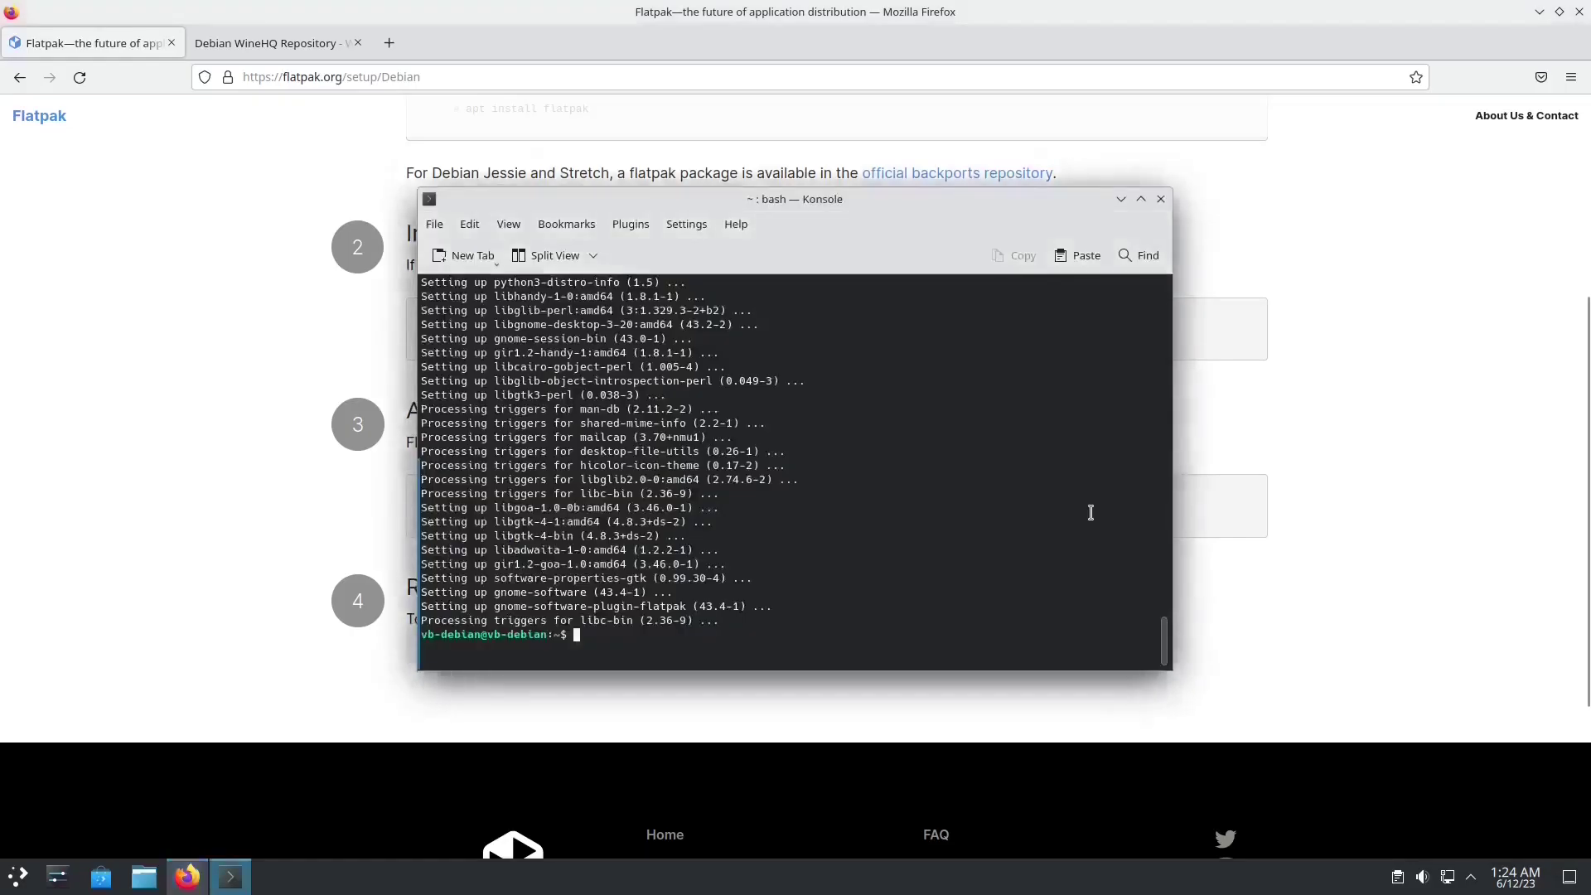
{"action": "key", "text": "alt+Tab"}
{"action": "type", "text": "flatpak remote-add --if-not-exists flathub https://flathub.org/repo/flathub.flatpakrepo"}
{"action": "key", "text": "Return"}
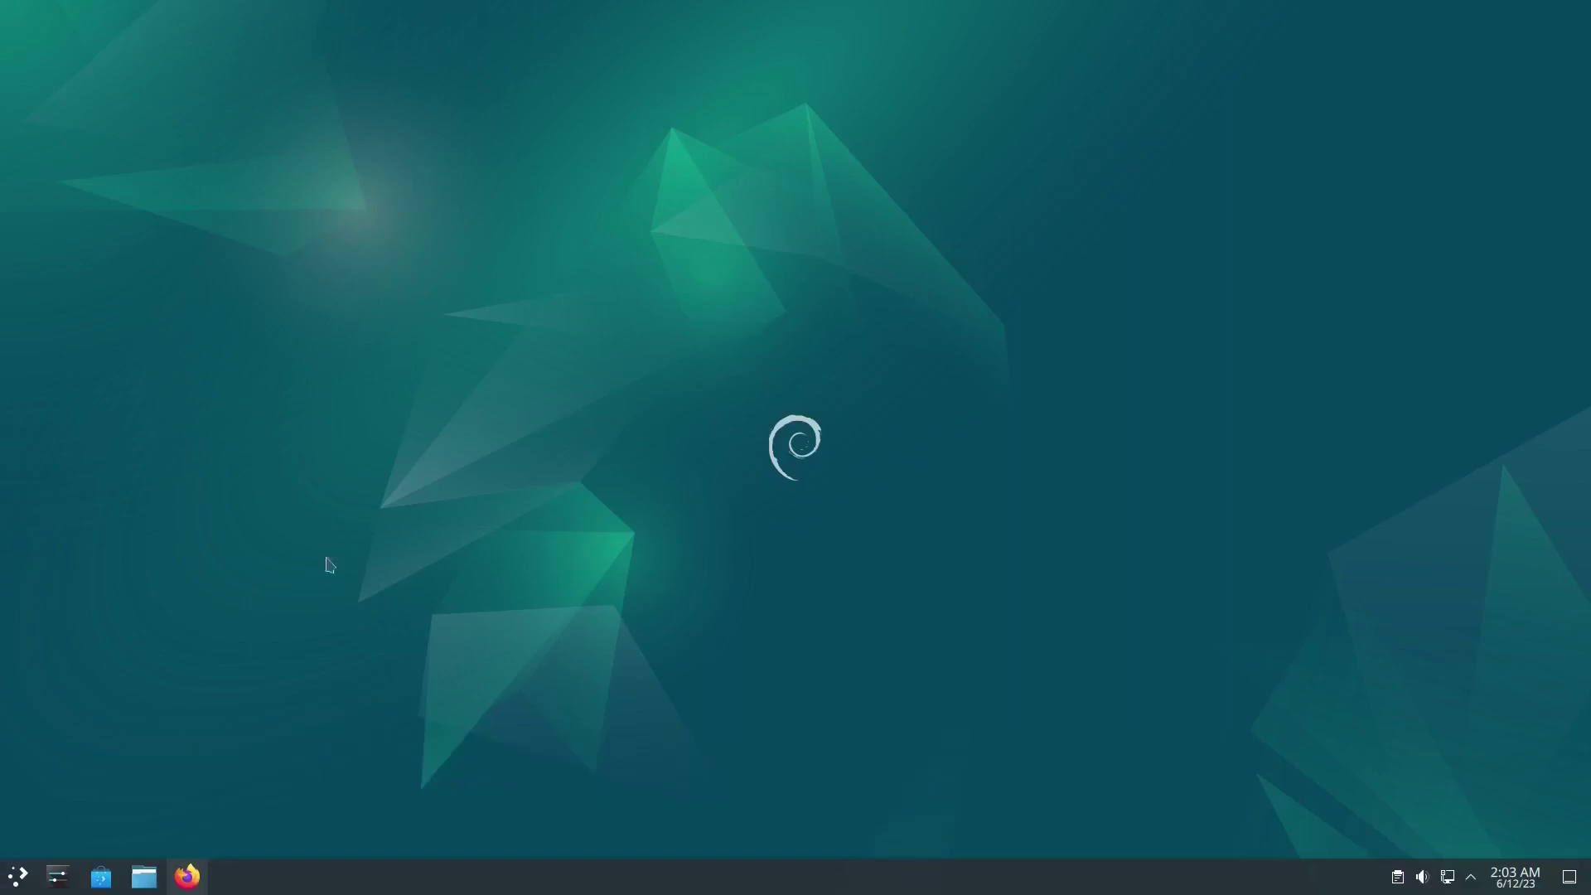
Step: Launch Konsole from the application launcher by searching for 'term'
{"action": "left_click", "coordinate": [15, 877]}
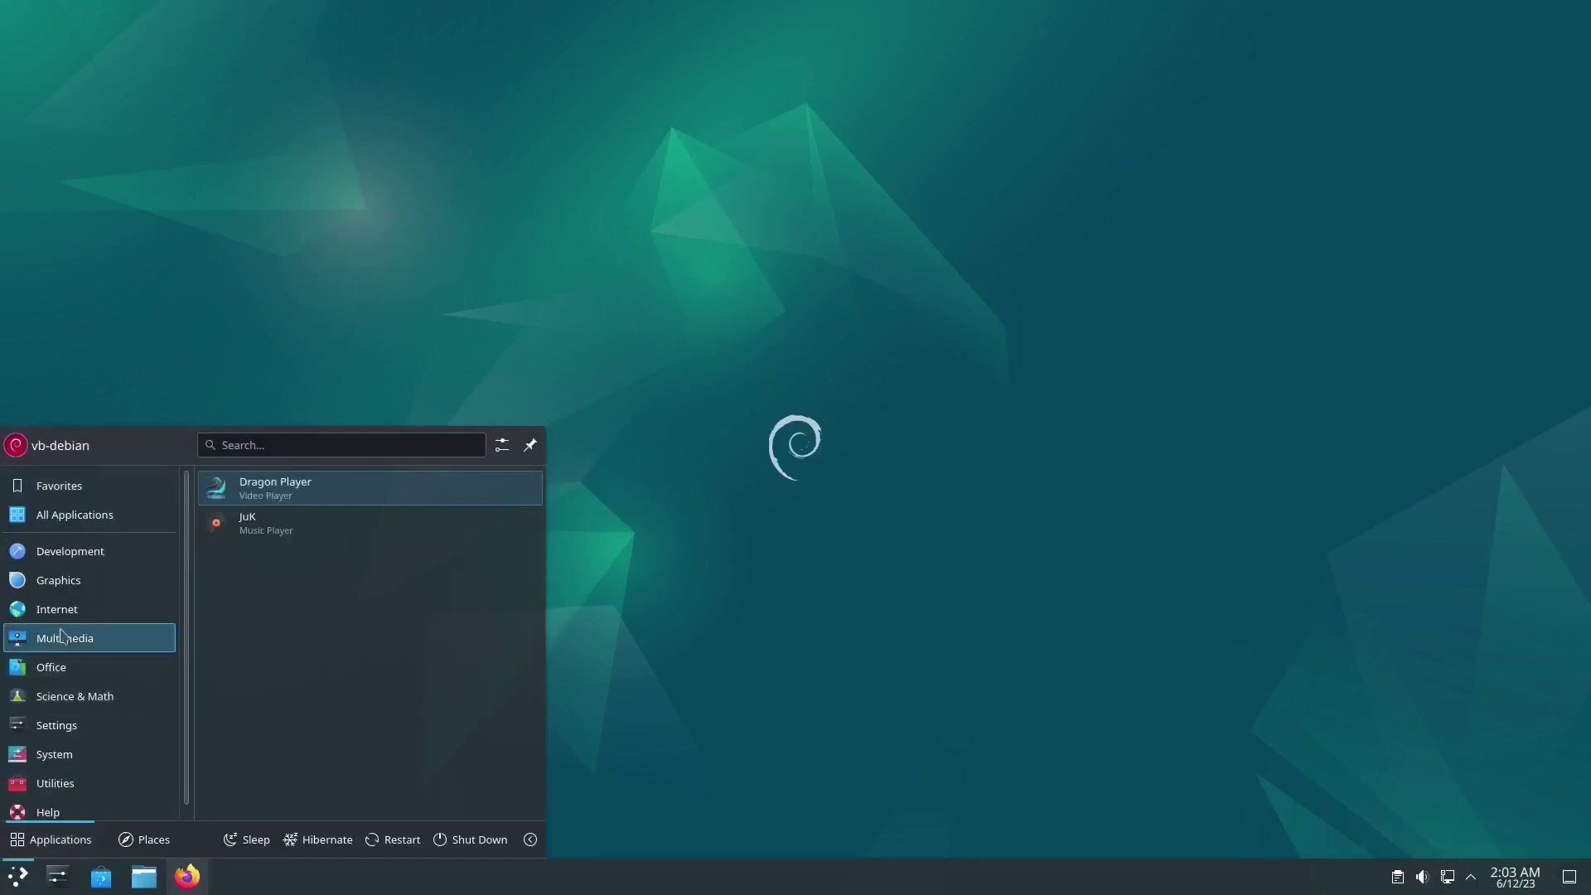
{"action": "mouse_move", "coordinate": [79, 590]}
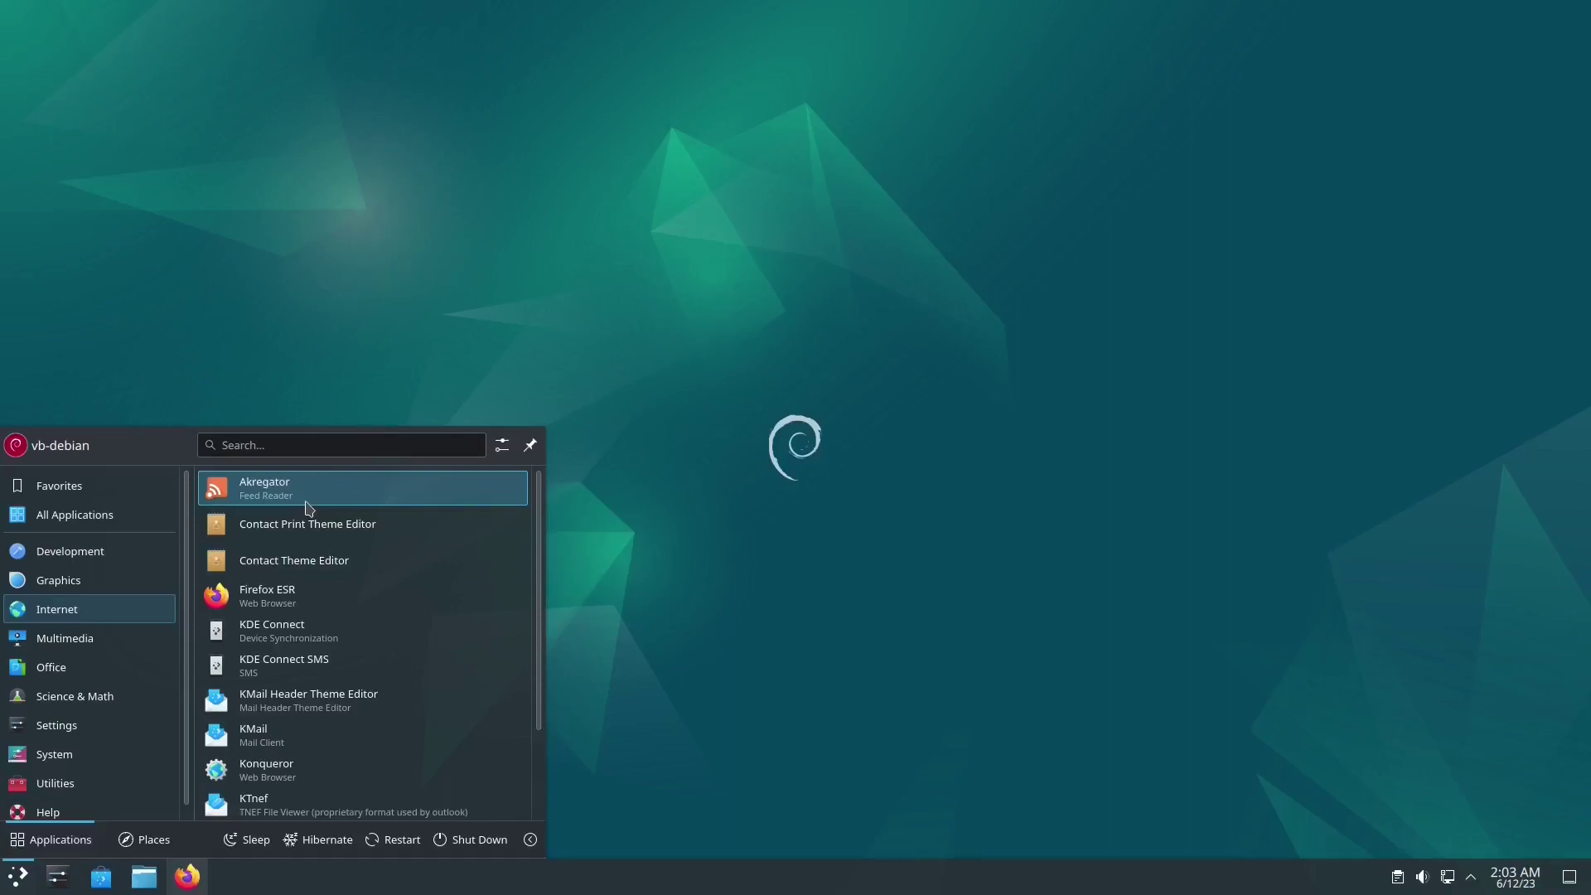
{"action": "scroll", "coordinate": [354, 735], "scroll_direction": "down", "scroll_amount": 2}
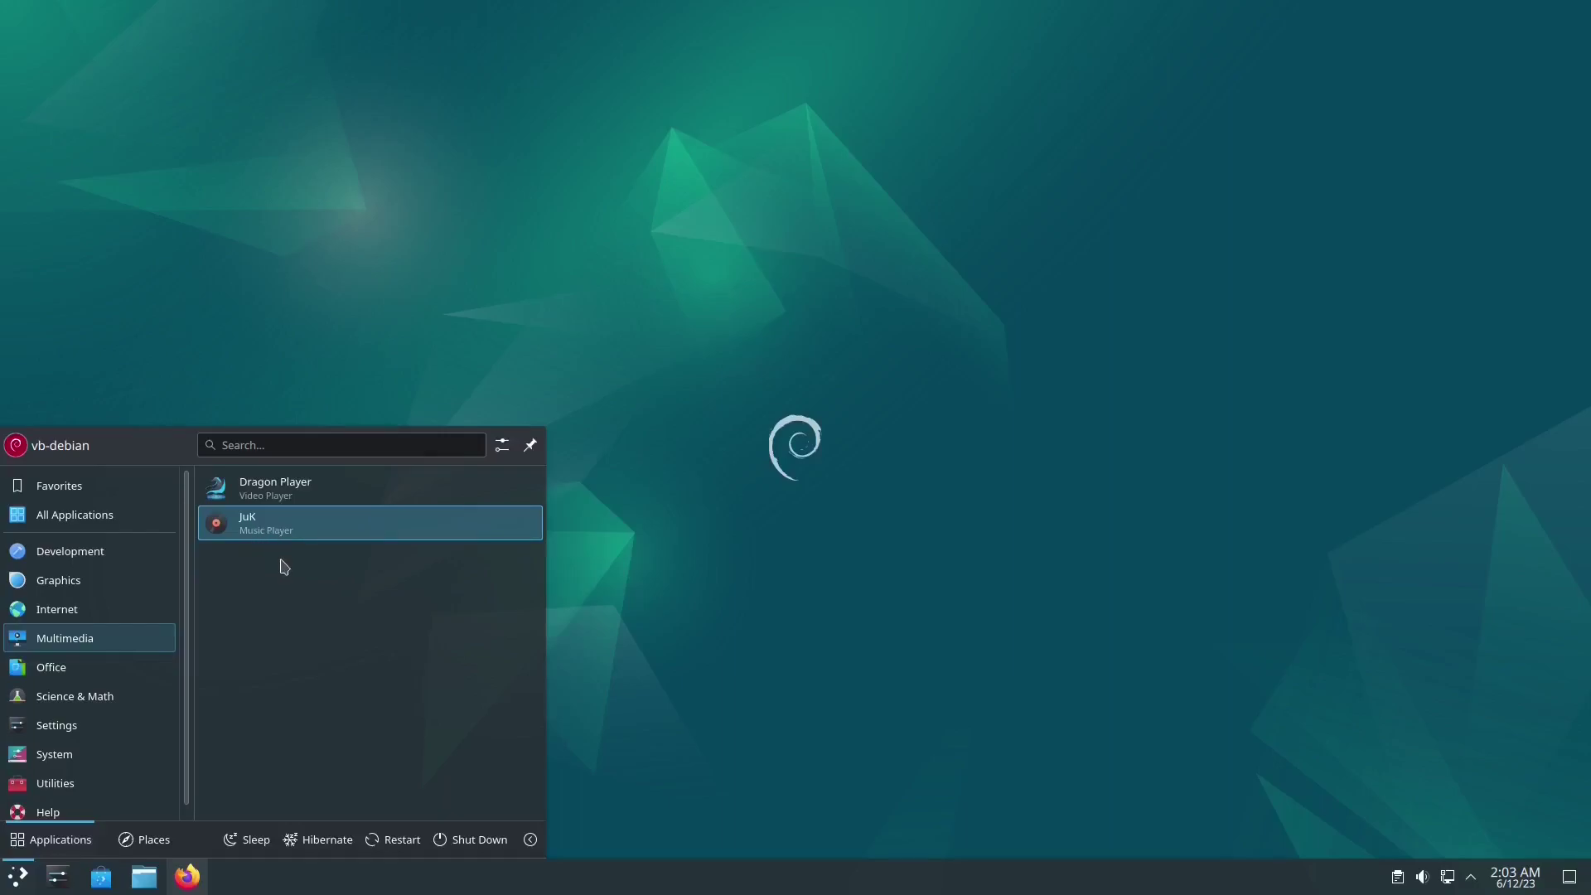
{"action": "left_click", "coordinate": [74, 703]}
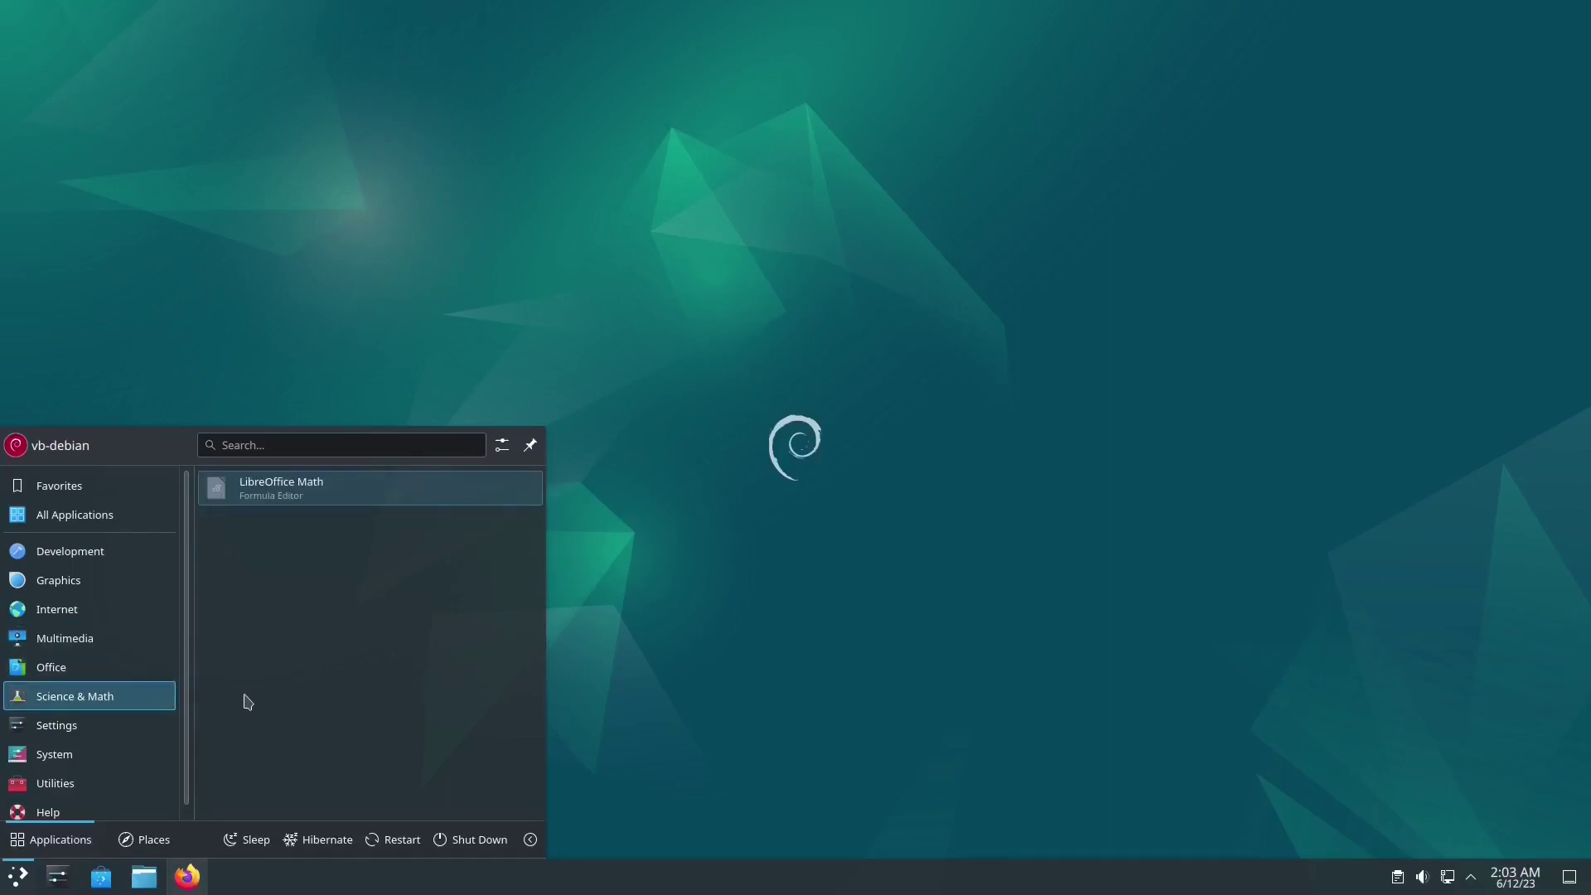
{"action": "type", "text": "term"}
{"action": "key", "text": "Return"}
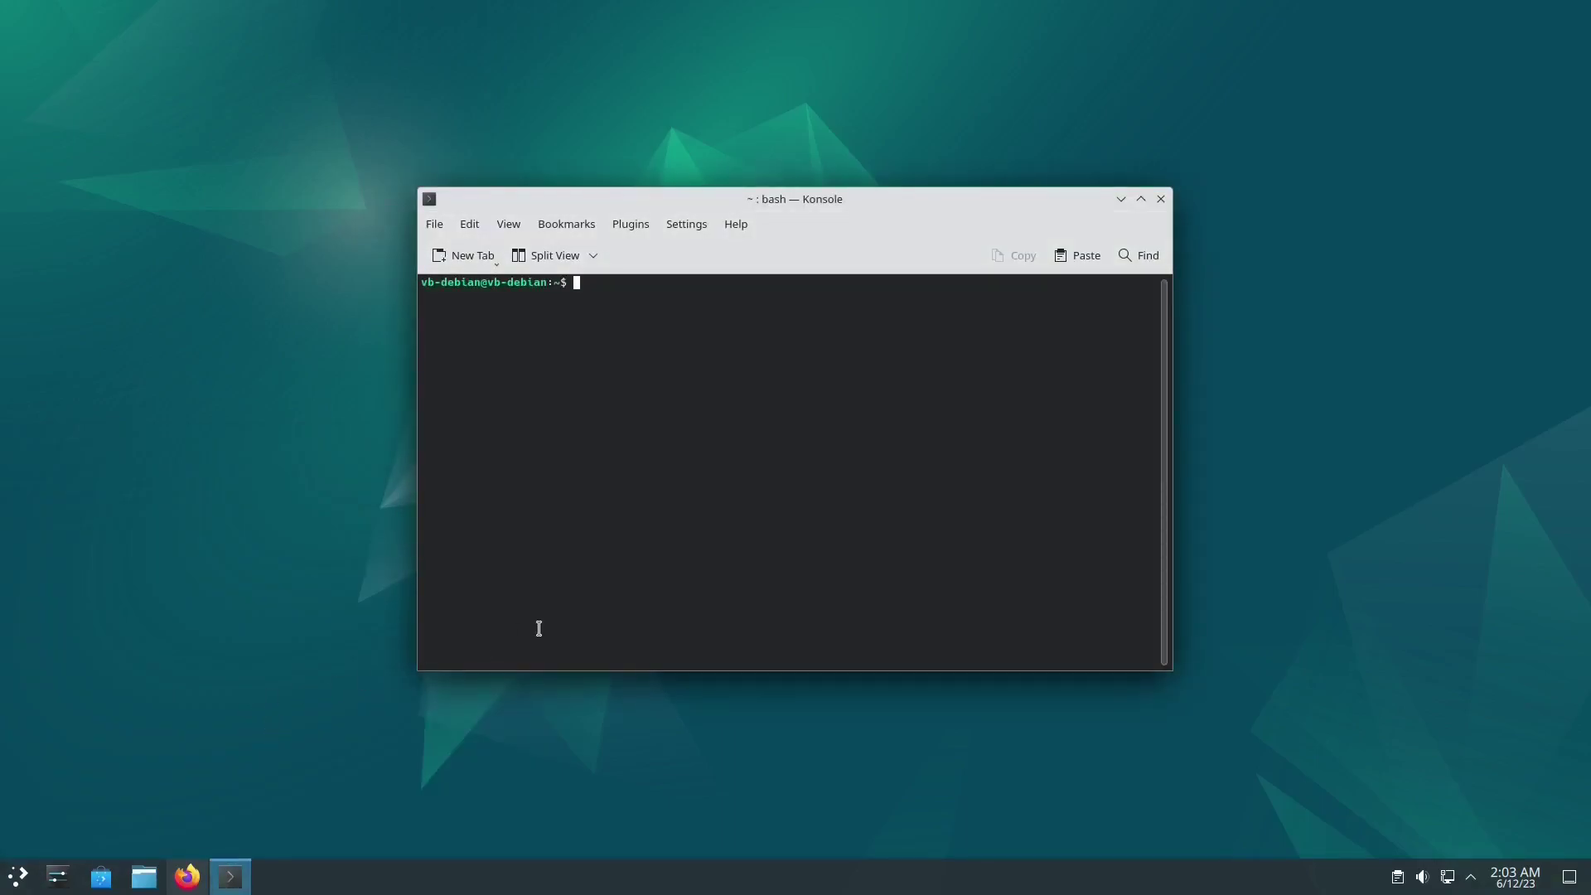
Step: Try purging LibreOffice core, Writer and Calc, removing the wildcards after it fails
{"action": "type", "text": "sudo apt purge librepffice libreoffice"}
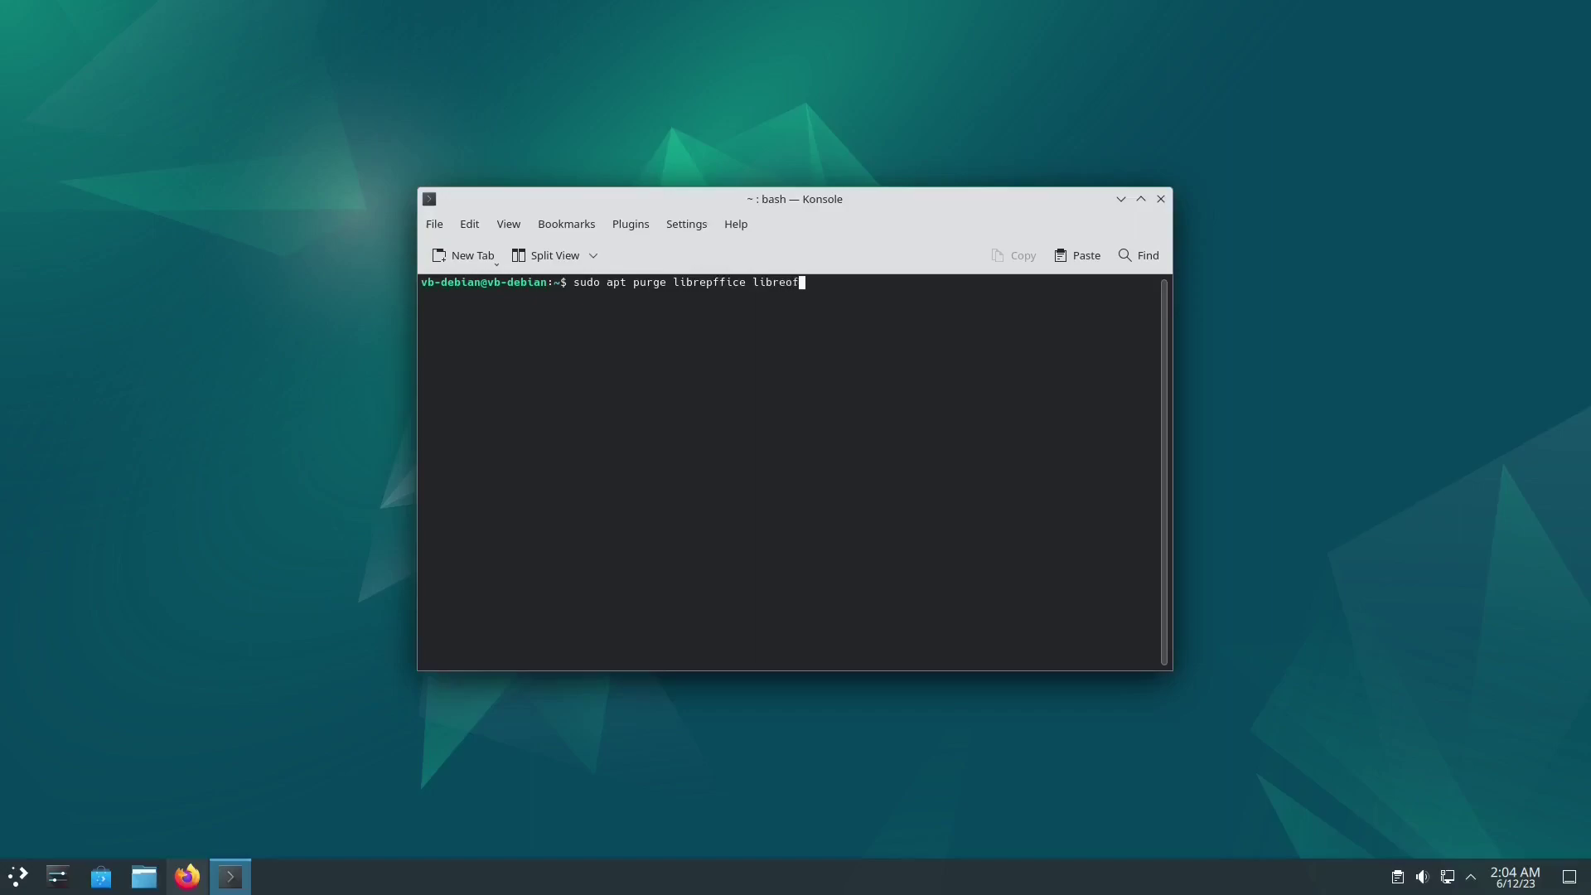
{"action": "type", "text": "-core libreoffice-writer* libre"}
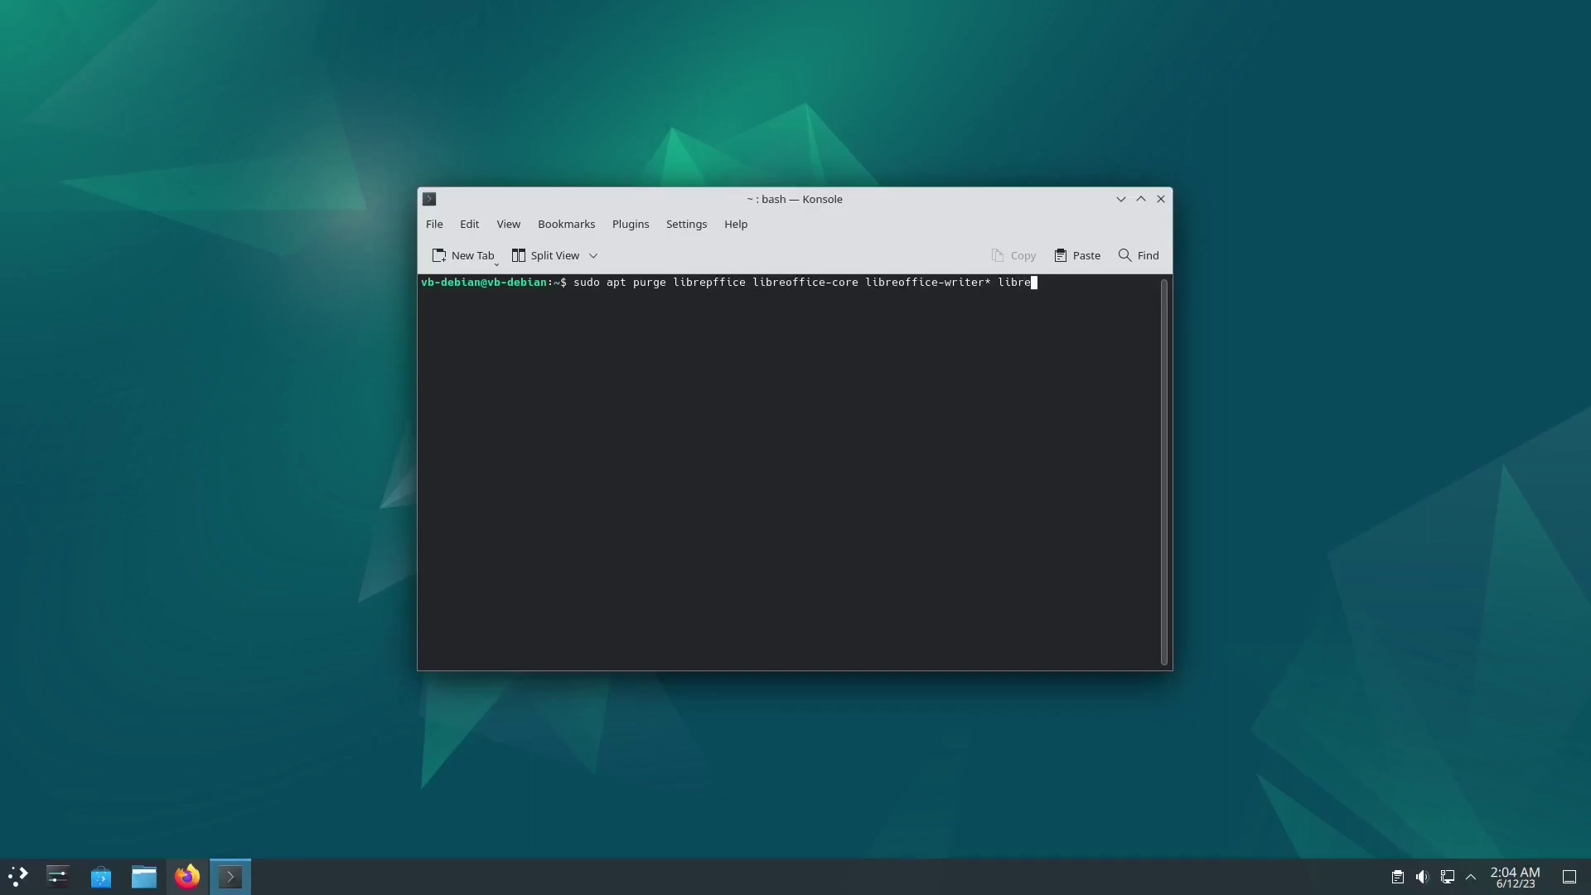
{"action": "type", "text": "office-calc*"}
{"action": "key", "text": "Return"}
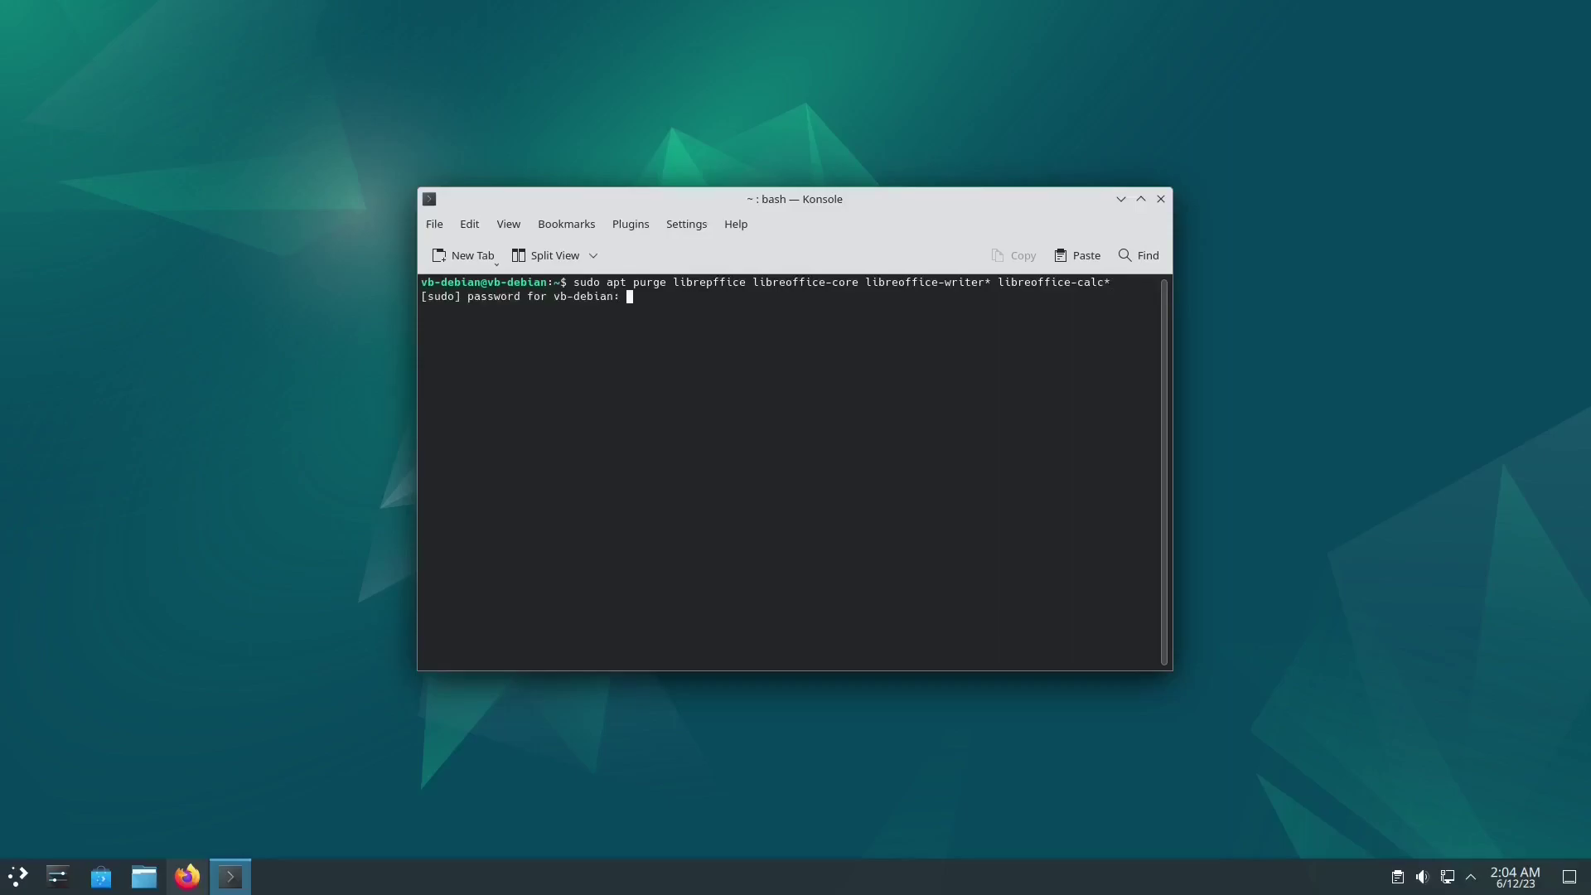
{"action": "key", "text": "Return"}
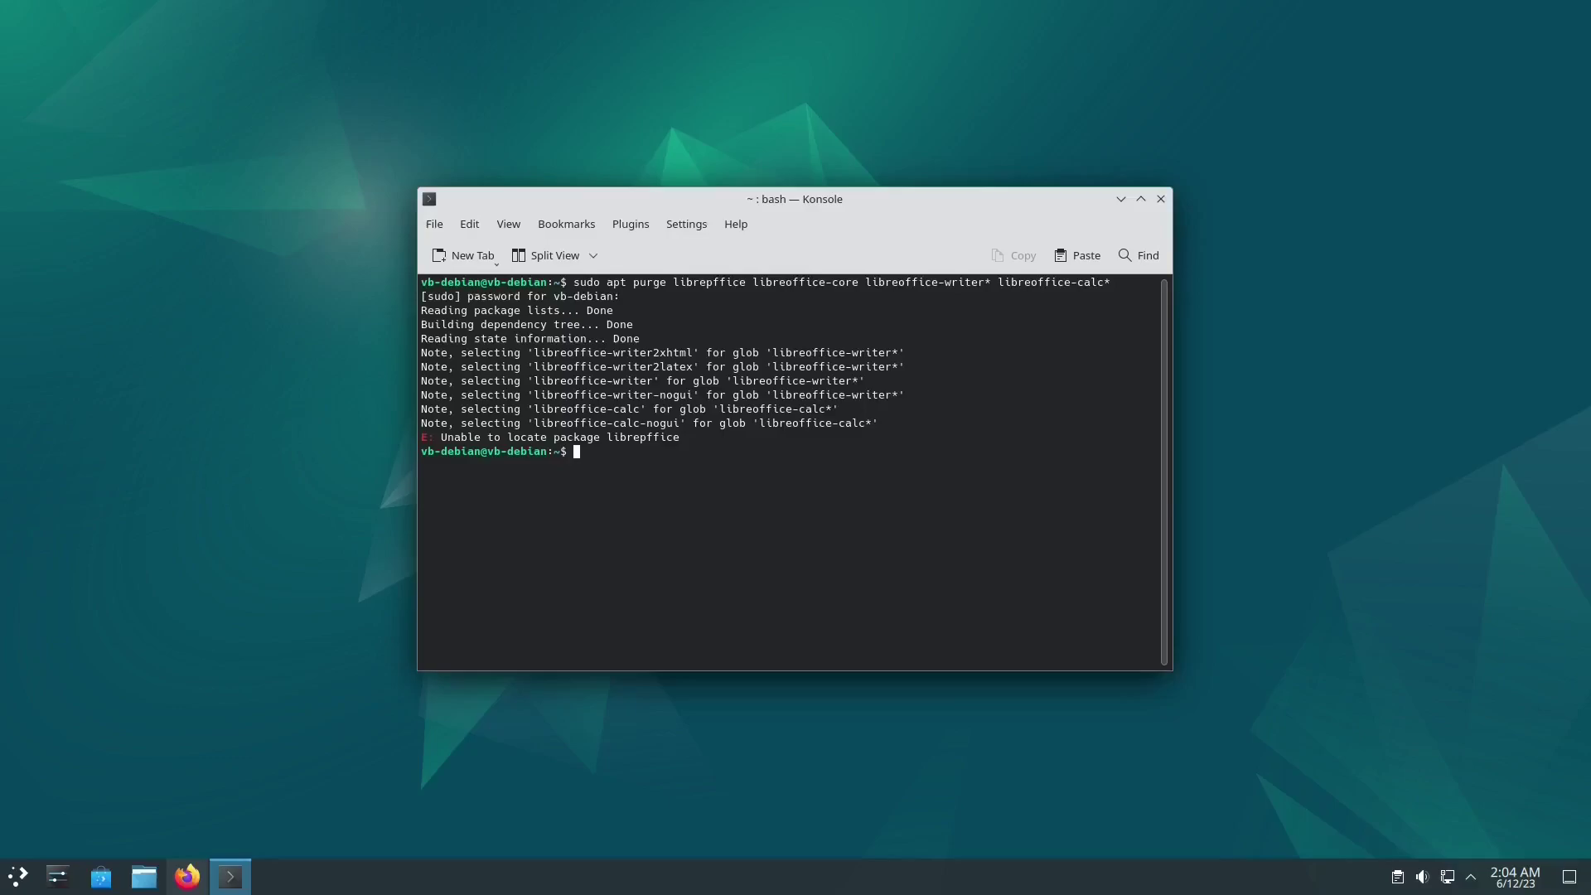
{"action": "key", "text": "Up"}
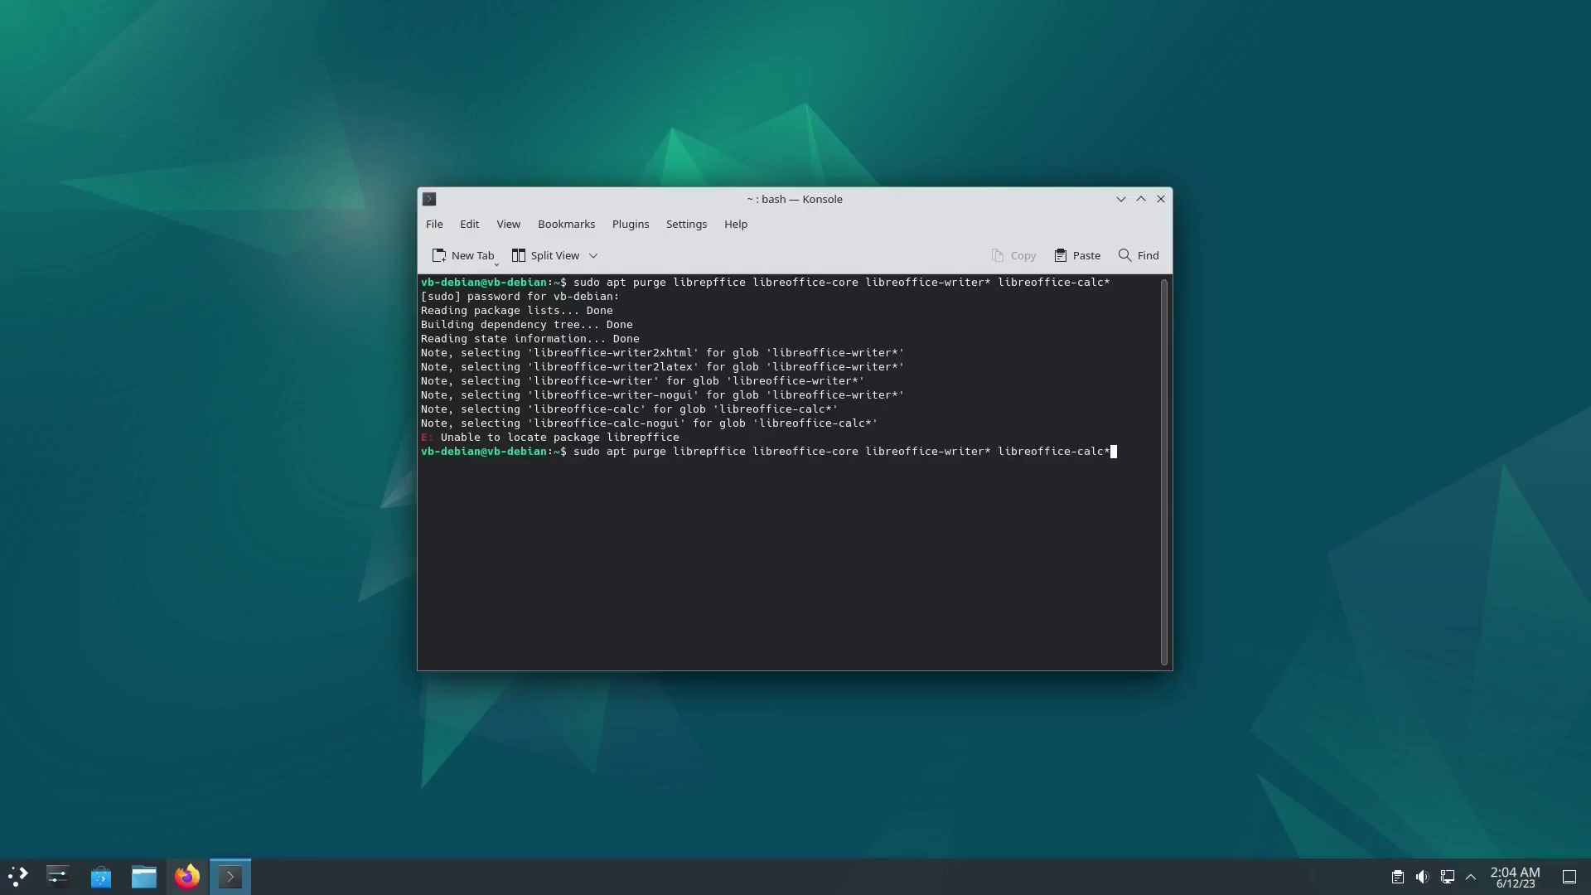
{"action": "key", "text": "BackSpace"}
{"action": "key", "text": "Left"}
{"action": "key", "text": "Left"}
{"action": "key", "text": "Left"}
{"action": "key", "text": "Left"}
{"action": "key", "text": "Left"}
{"action": "key", "text": "Left"}
{"action": "key", "text": "Left"}
{"action": "key", "text": "Left"}
{"action": "key", "text": "Left"}
{"action": "key", "text": "Left"}
{"action": "key", "text": "Left"}
{"action": "key", "text": "Left"}
{"action": "key", "text": "Left"}
{"action": "key", "text": "Left"}
{"action": "key", "text": "Left"}
{"action": "key", "text": "Left"}
{"action": "key", "text": "Left"}
{"action": "key", "text": "BackSpace"}
{"action": "key", "text": "Return"}
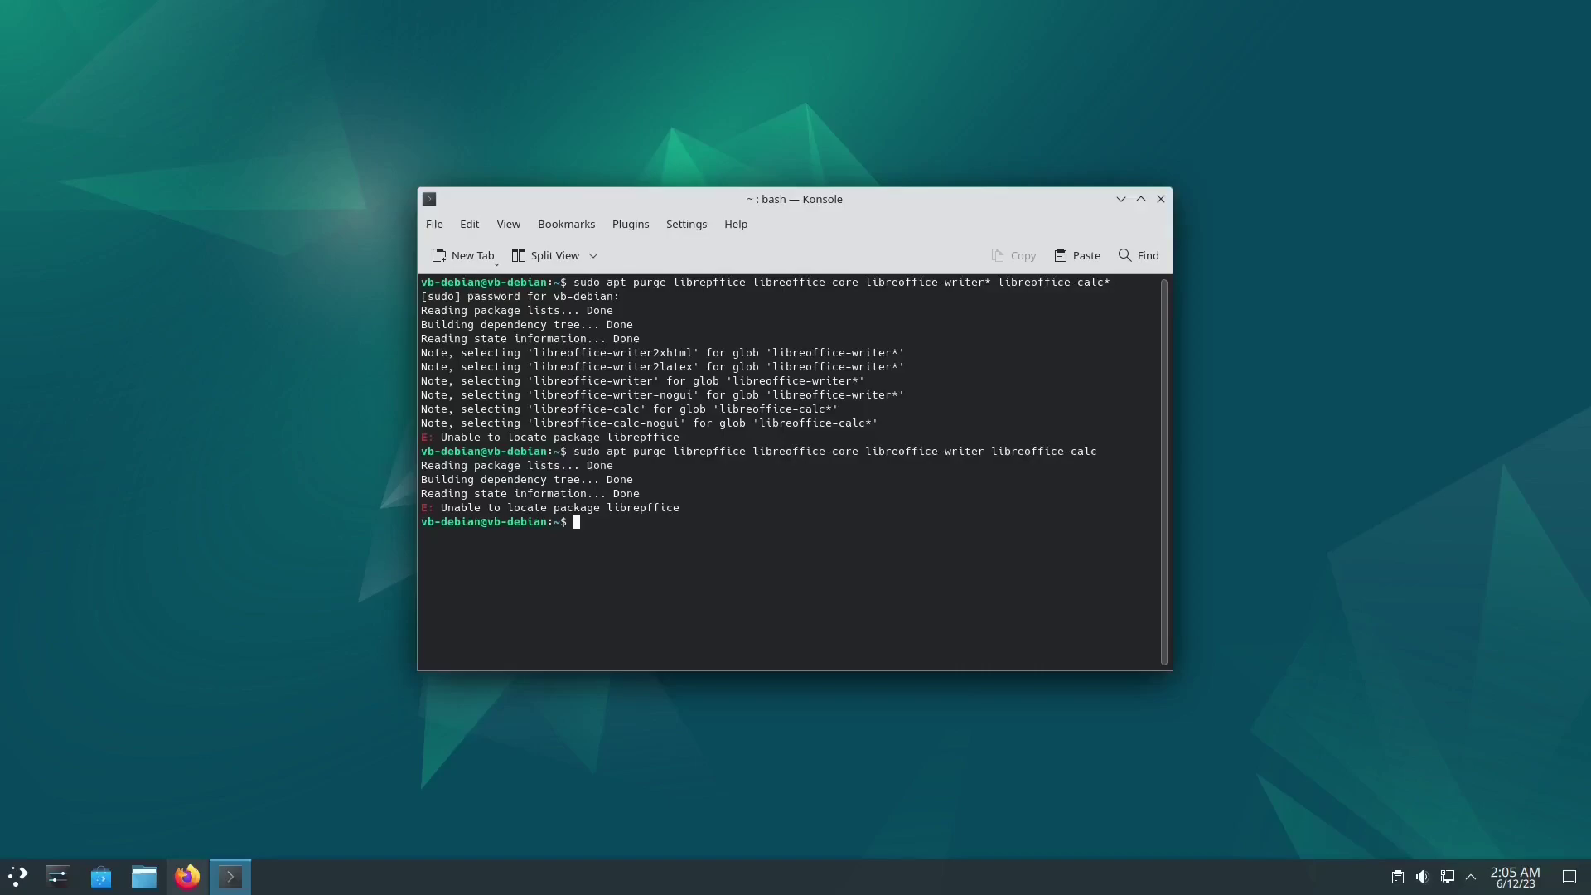
Step: Correct the misspelled 'librepffice' and purge the LibreOffice packages, confirming removal
{"action": "key", "text": "Up"}
{"action": "key", "text": "Left"}
{"action": "key", "text": "Left"}
{"action": "key", "text": "Left"}
{"action": "key", "text": "Left"}
{"action": "key", "text": "Left"}
{"action": "key", "text": "Left"}
{"action": "key", "text": "Left"}
{"action": "key", "text": "Left"}
{"action": "key", "text": "Left"}
{"action": "key", "text": "Left"}
{"action": "key", "text": "Left"}
{"action": "key", "text": "Left"}
{"action": "key", "text": "Left"}
{"action": "key", "text": "Left"}
{"action": "key", "text": "Left"}
{"action": "key", "text": "Left"}
{"action": "key", "text": "Left"}
{"action": "key", "text": "Left"}
{"action": "key", "text": "Left"}
{"action": "key", "text": "Left"}
{"action": "key", "text": "Left"}
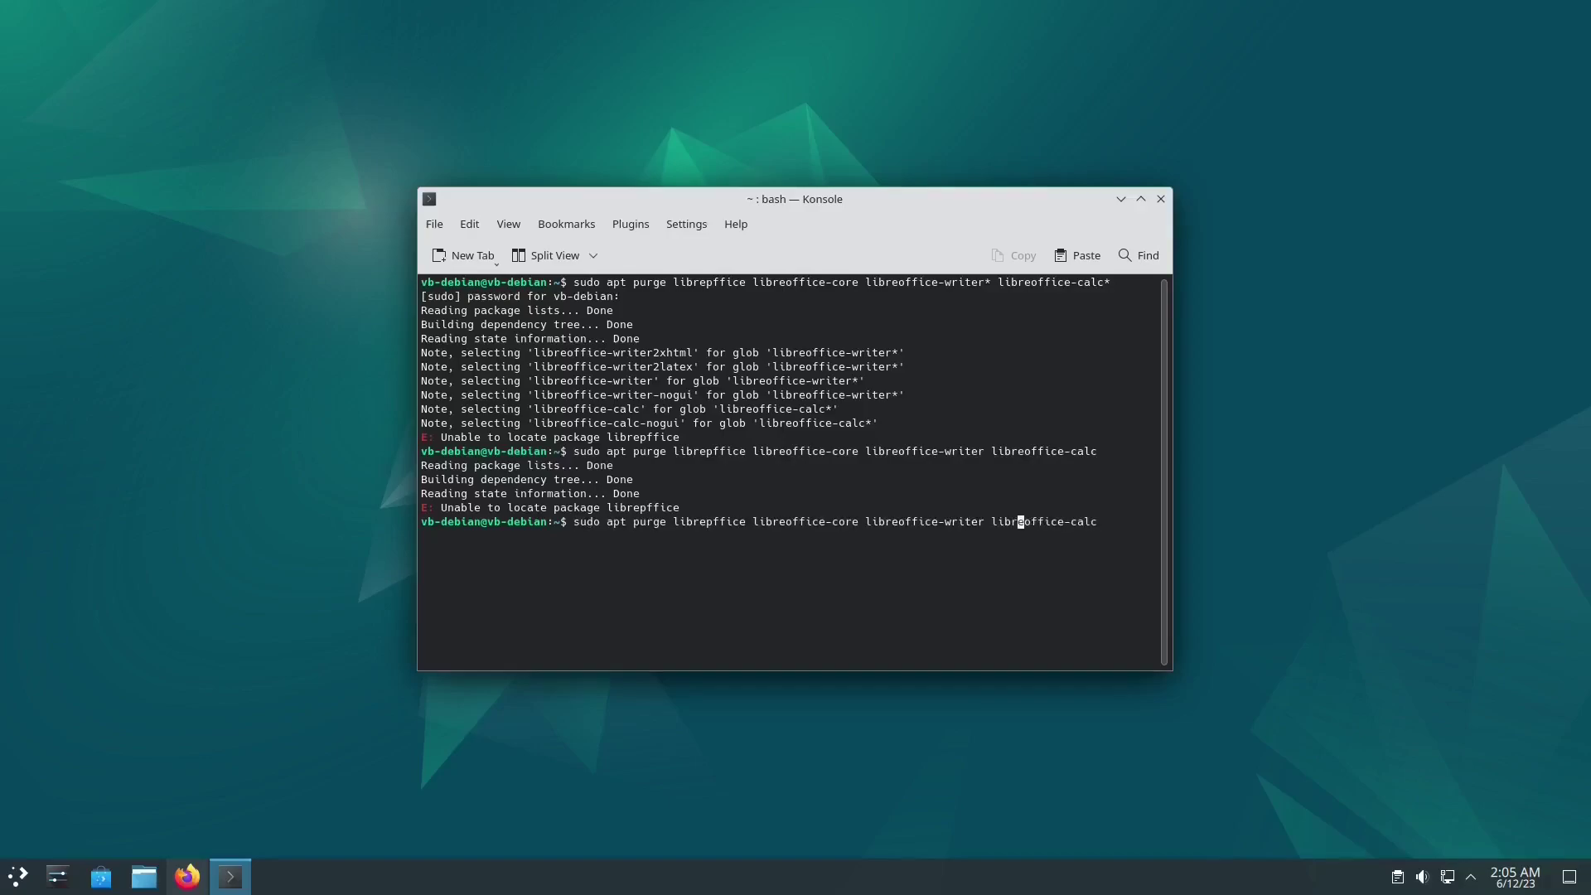
{"action": "key", "text": "Left"}
{"action": "key", "text": "Left"}
{"action": "key", "text": "Left"}
{"action": "key", "text": "Left"}
{"action": "key", "text": "Left"}
{"action": "key", "text": "Left"}
{"action": "key", "text": "Left"}
{"action": "key", "text": "Left"}
{"action": "key", "text": "BackSpace"}
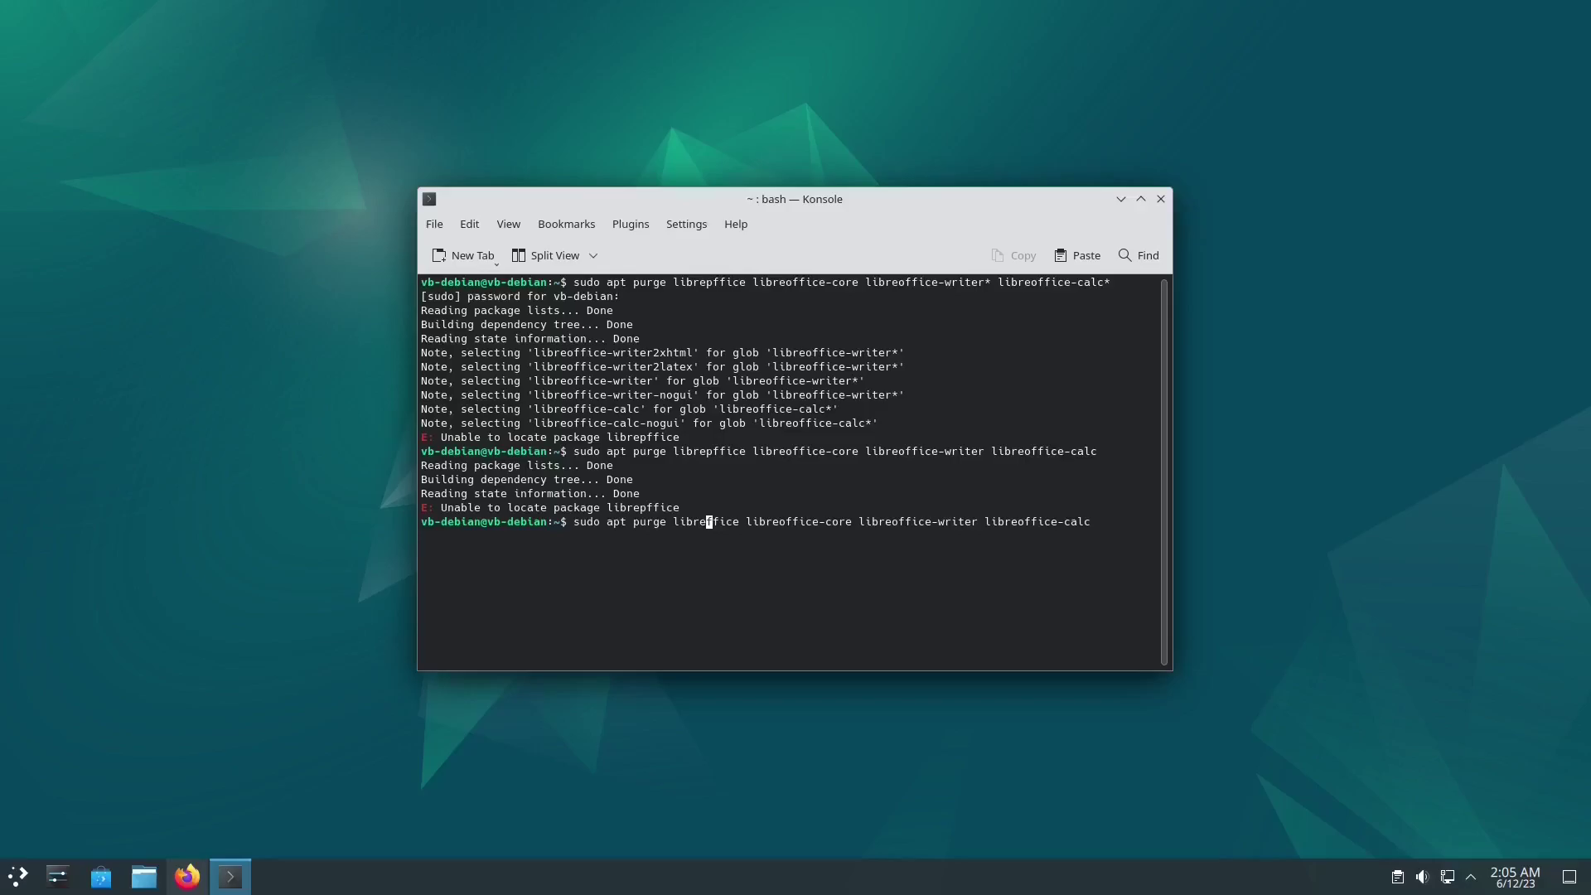
{"action": "type", "text": "o"}
{"action": "key", "text": "Return"}
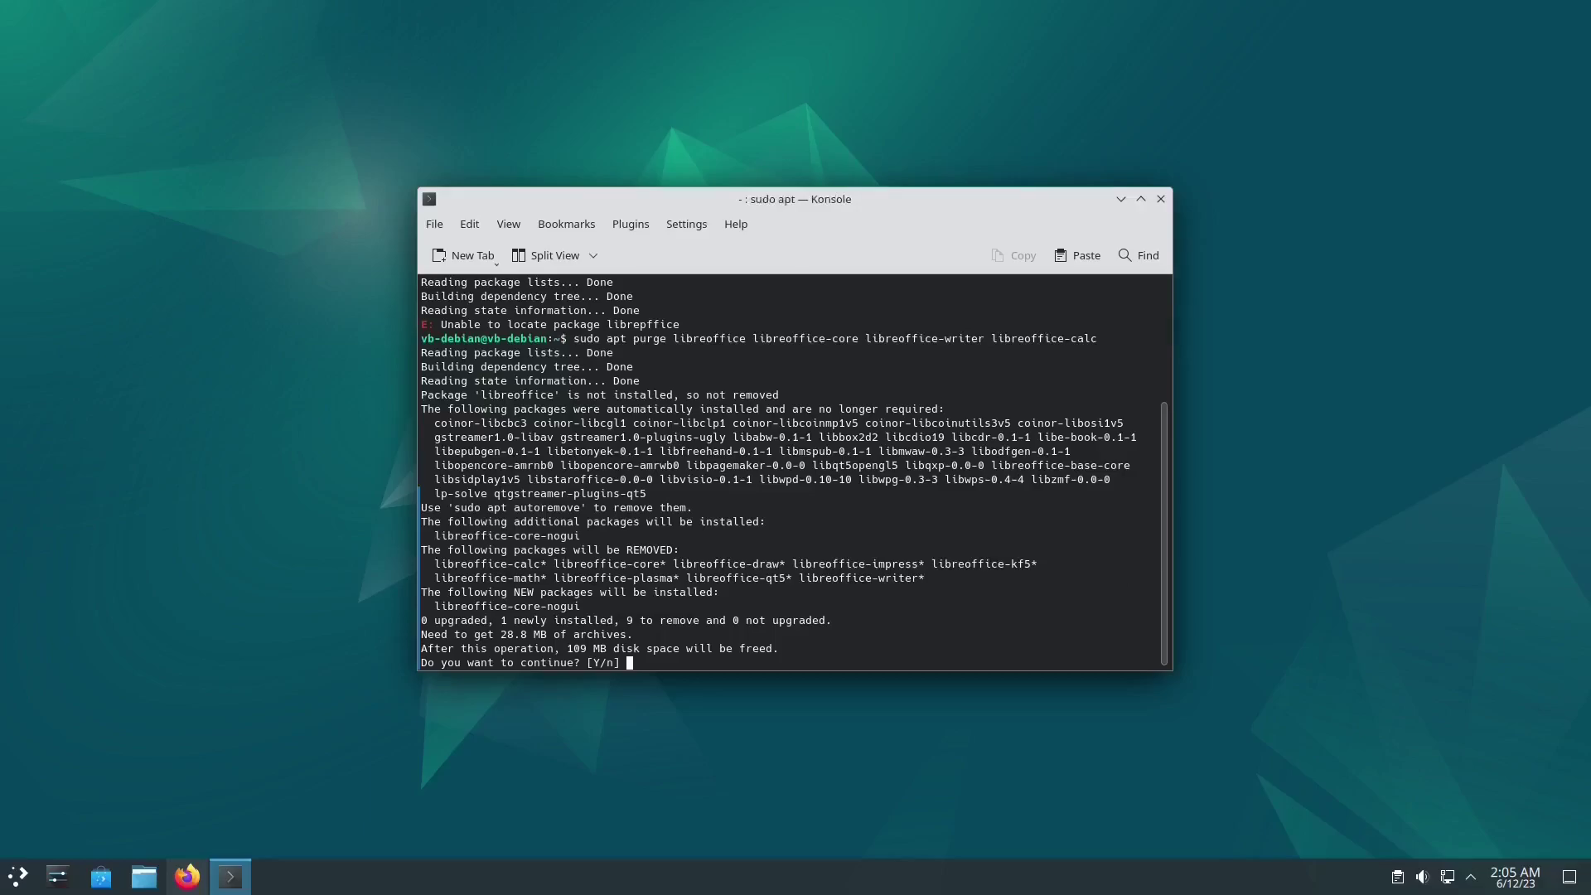
{"action": "key", "text": "Return"}
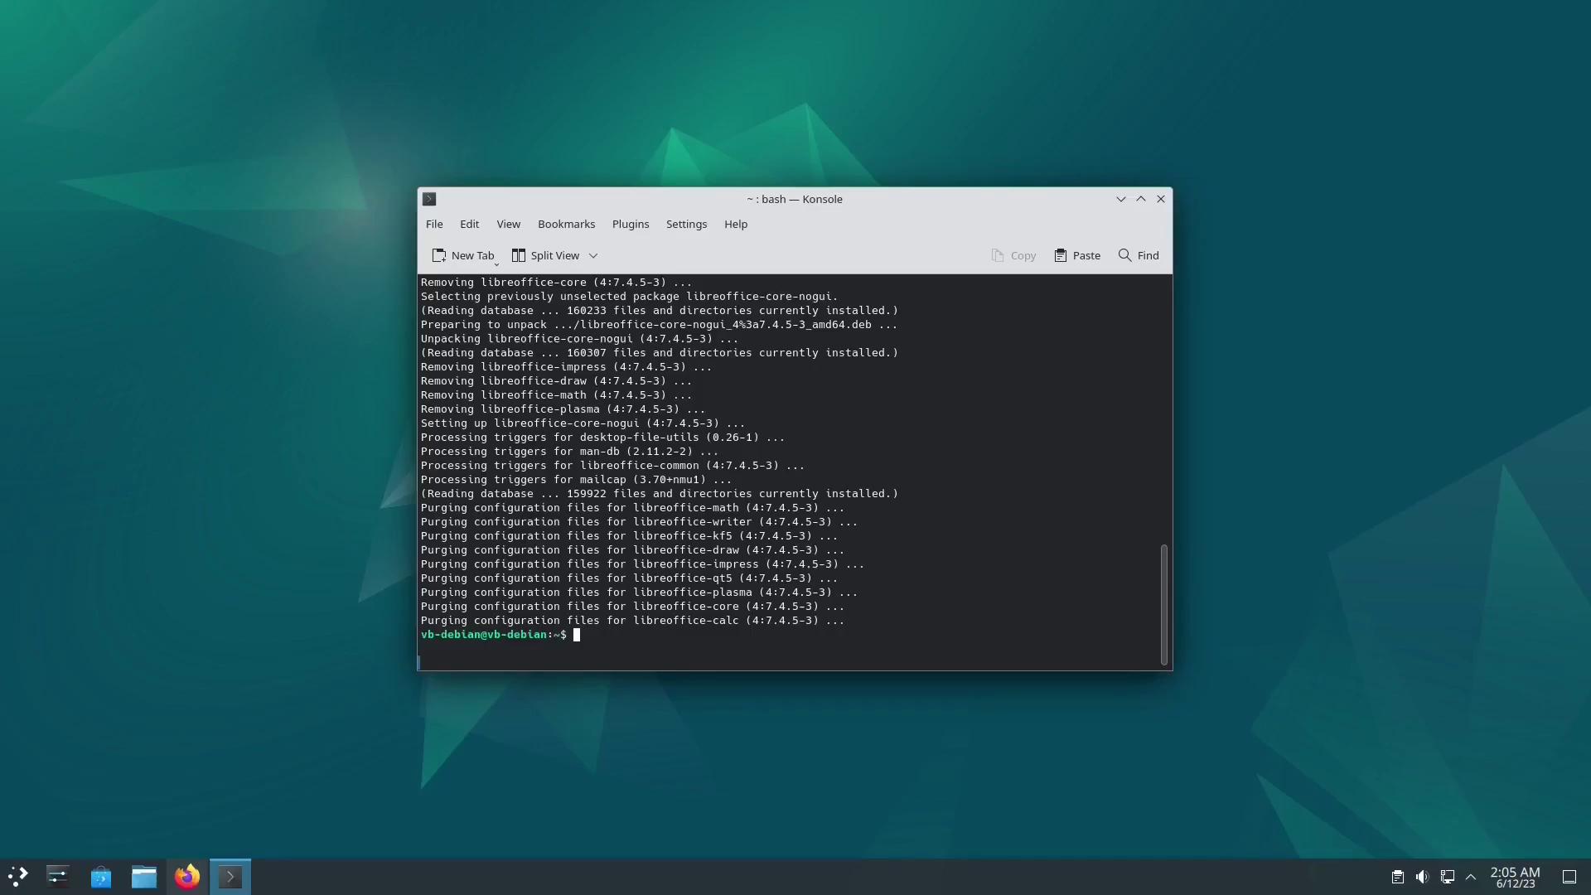
Step: Purge the akonadi* packages, then run sudo apt autoremove -y
{"action": "type", "text": "sudo a"}
{"action": "type", "text": "purge akonadi*"}
{"action": "key", "text": "Return"}
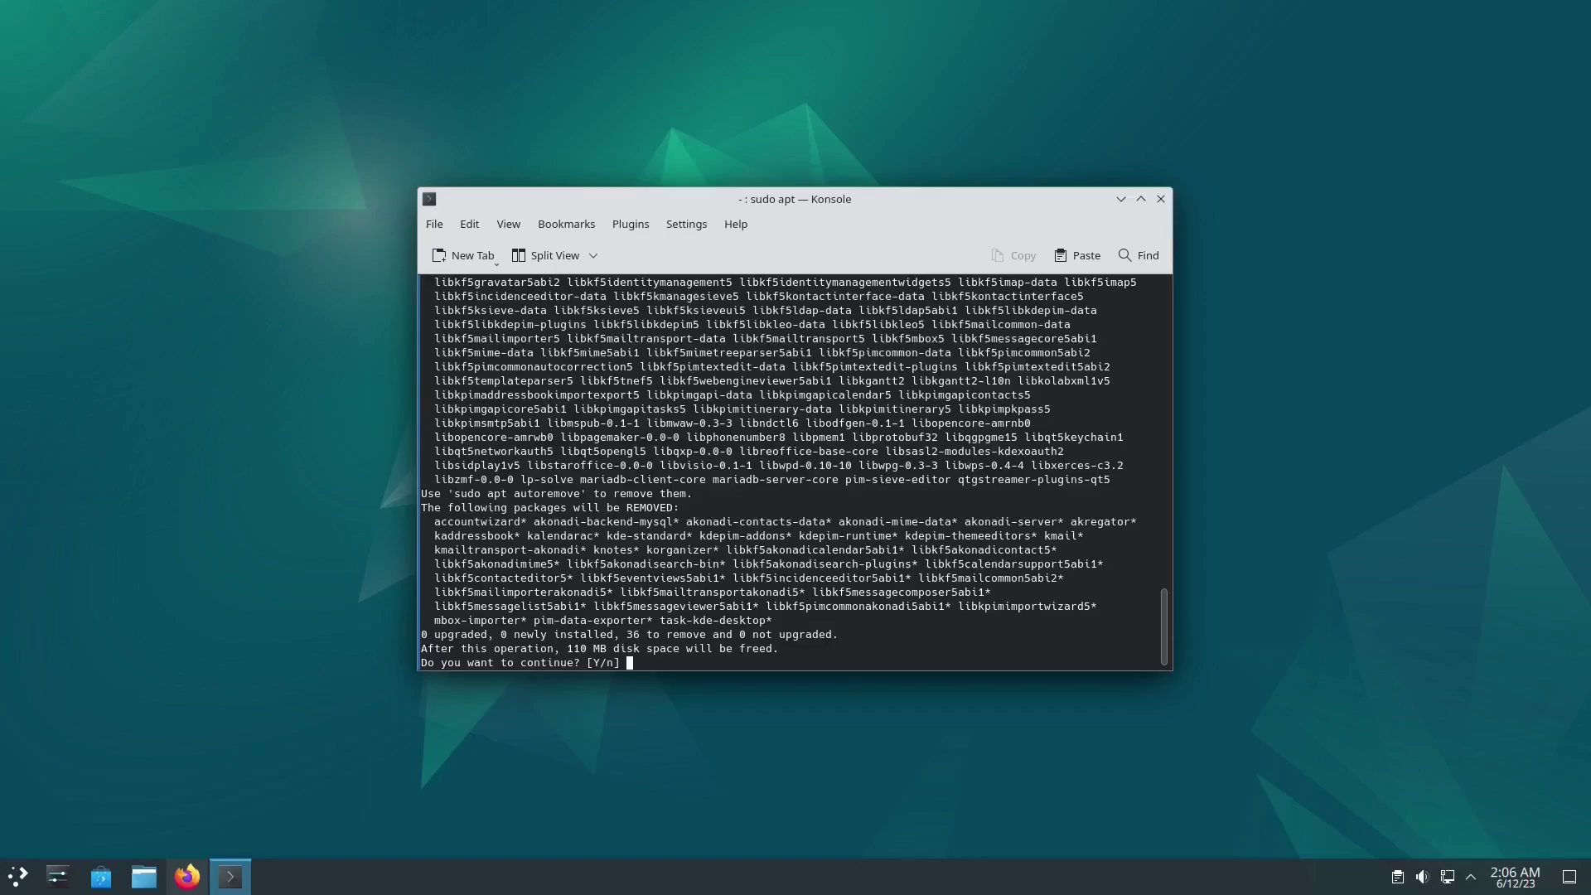
{"action": "key", "text": "Return"}
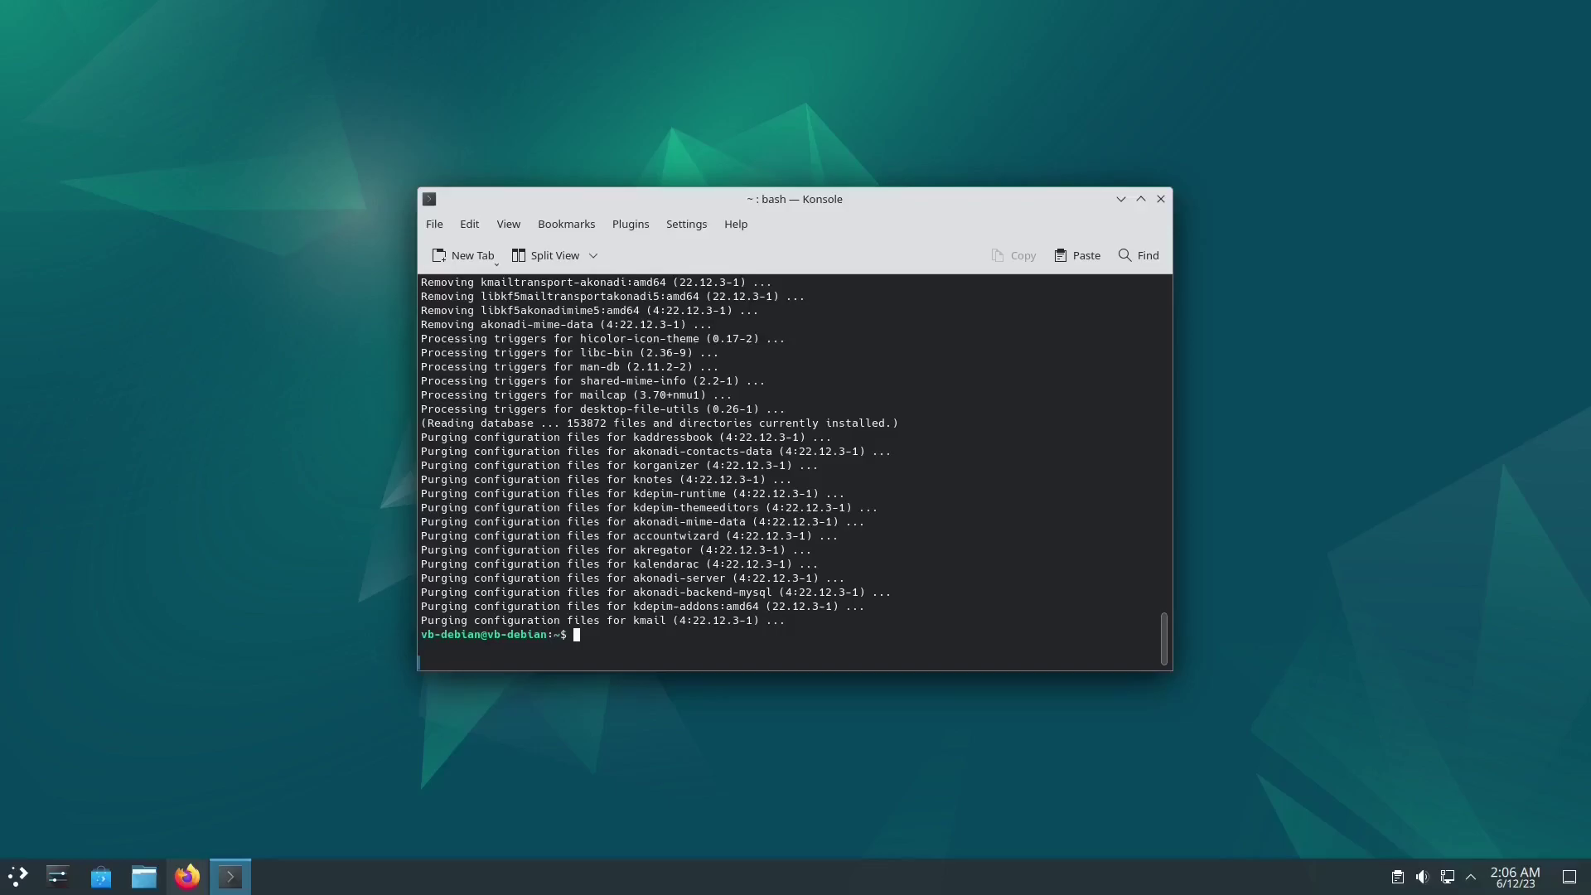
{"action": "type", "text": "sudo apt autoremove -y"}
{"action": "key", "text": "Return"}
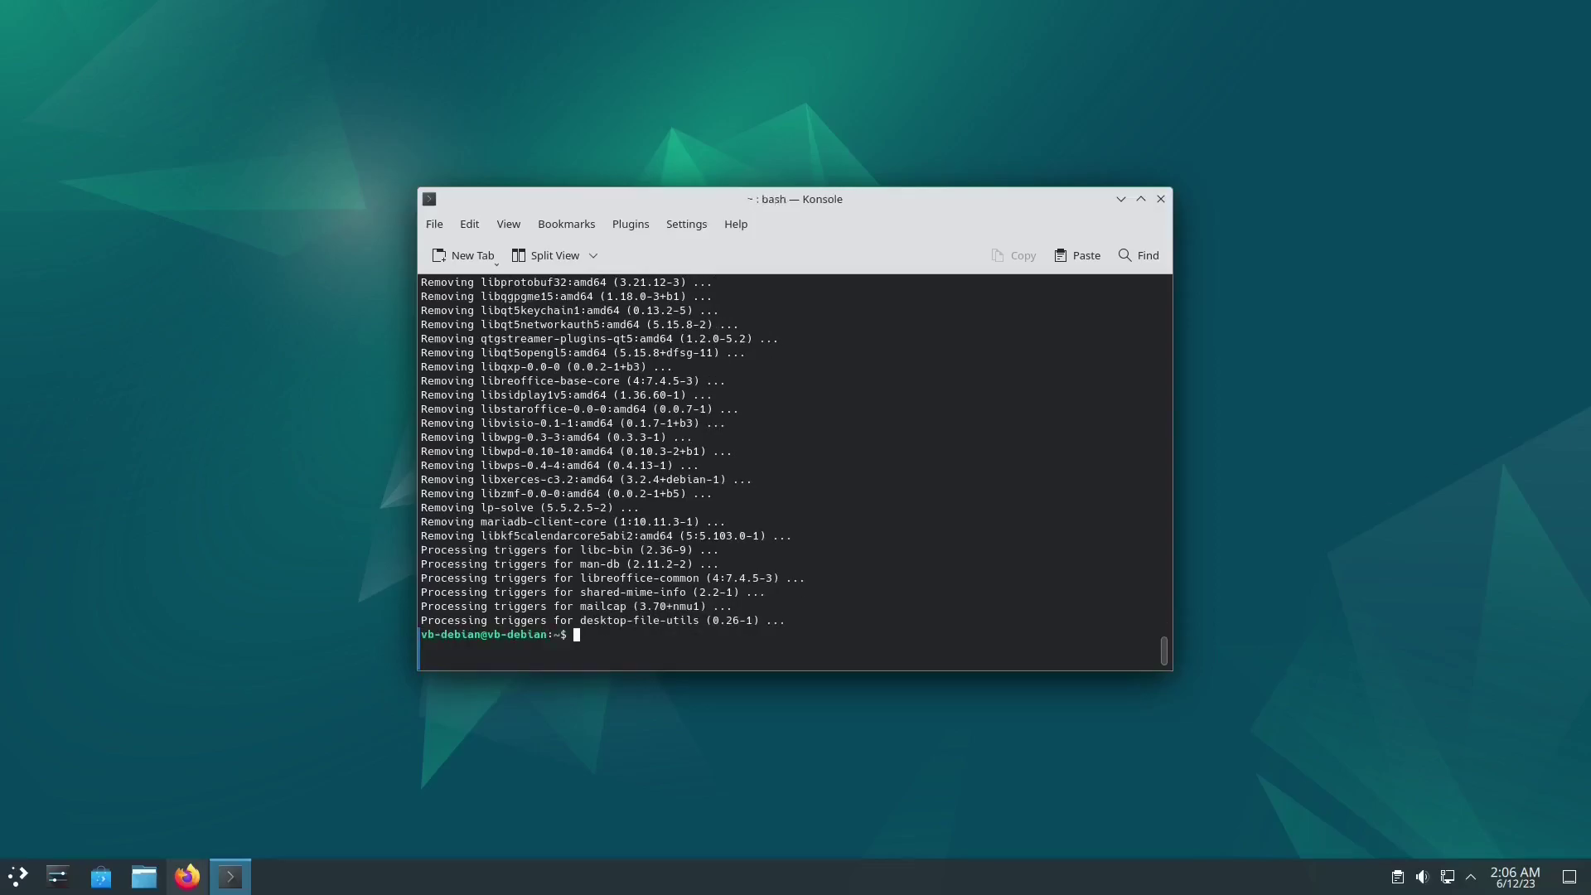
{"action": "left_click", "coordinate": [17, 876]}
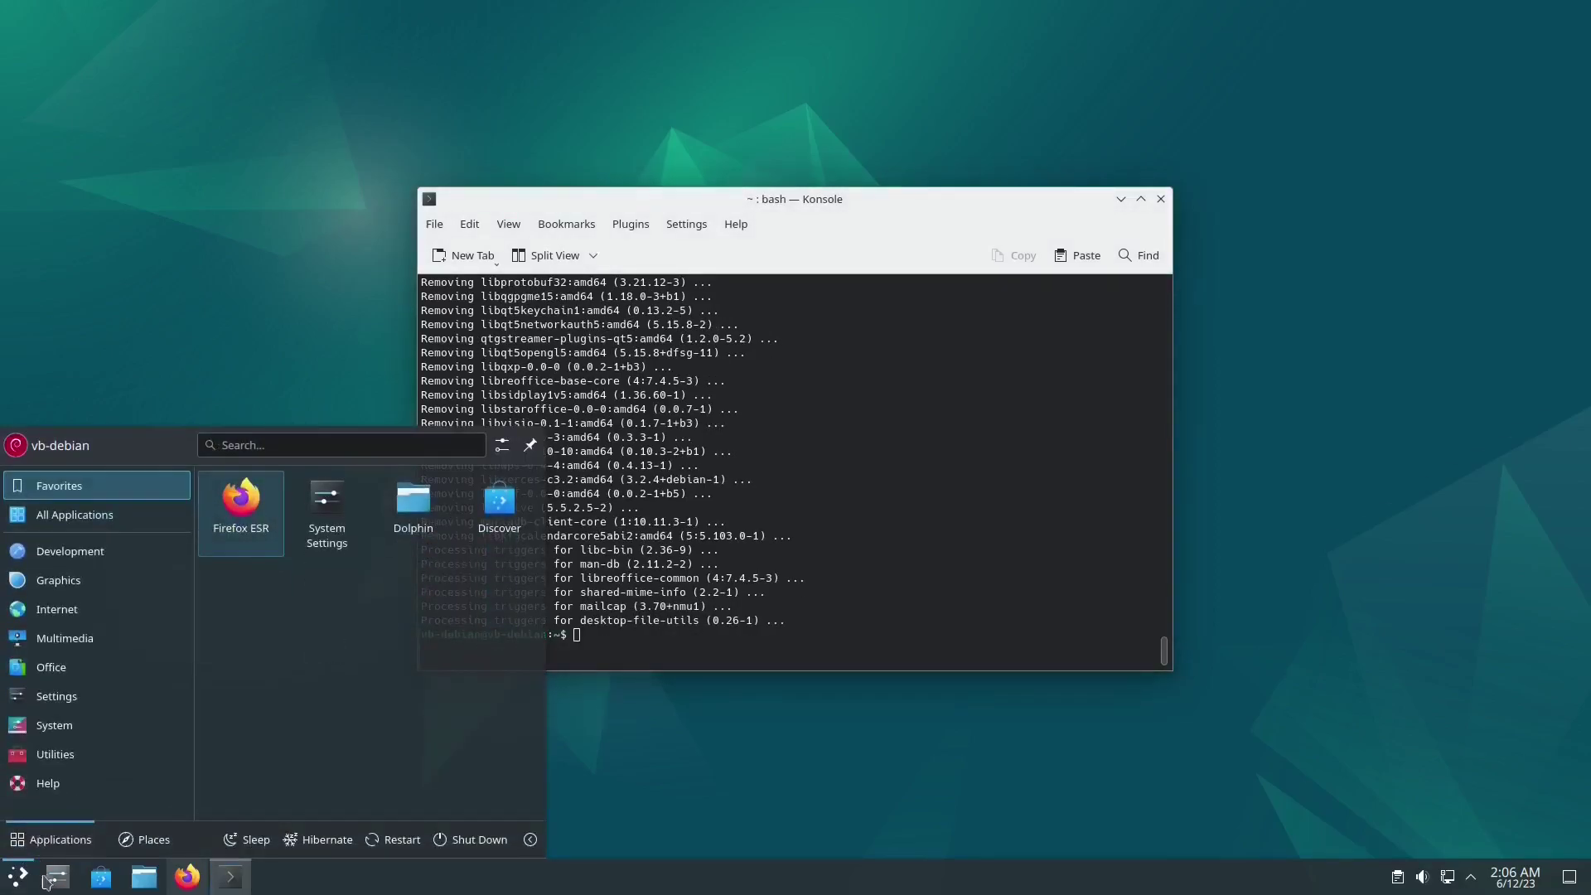
{"action": "mouse_move", "coordinate": [75, 637]}
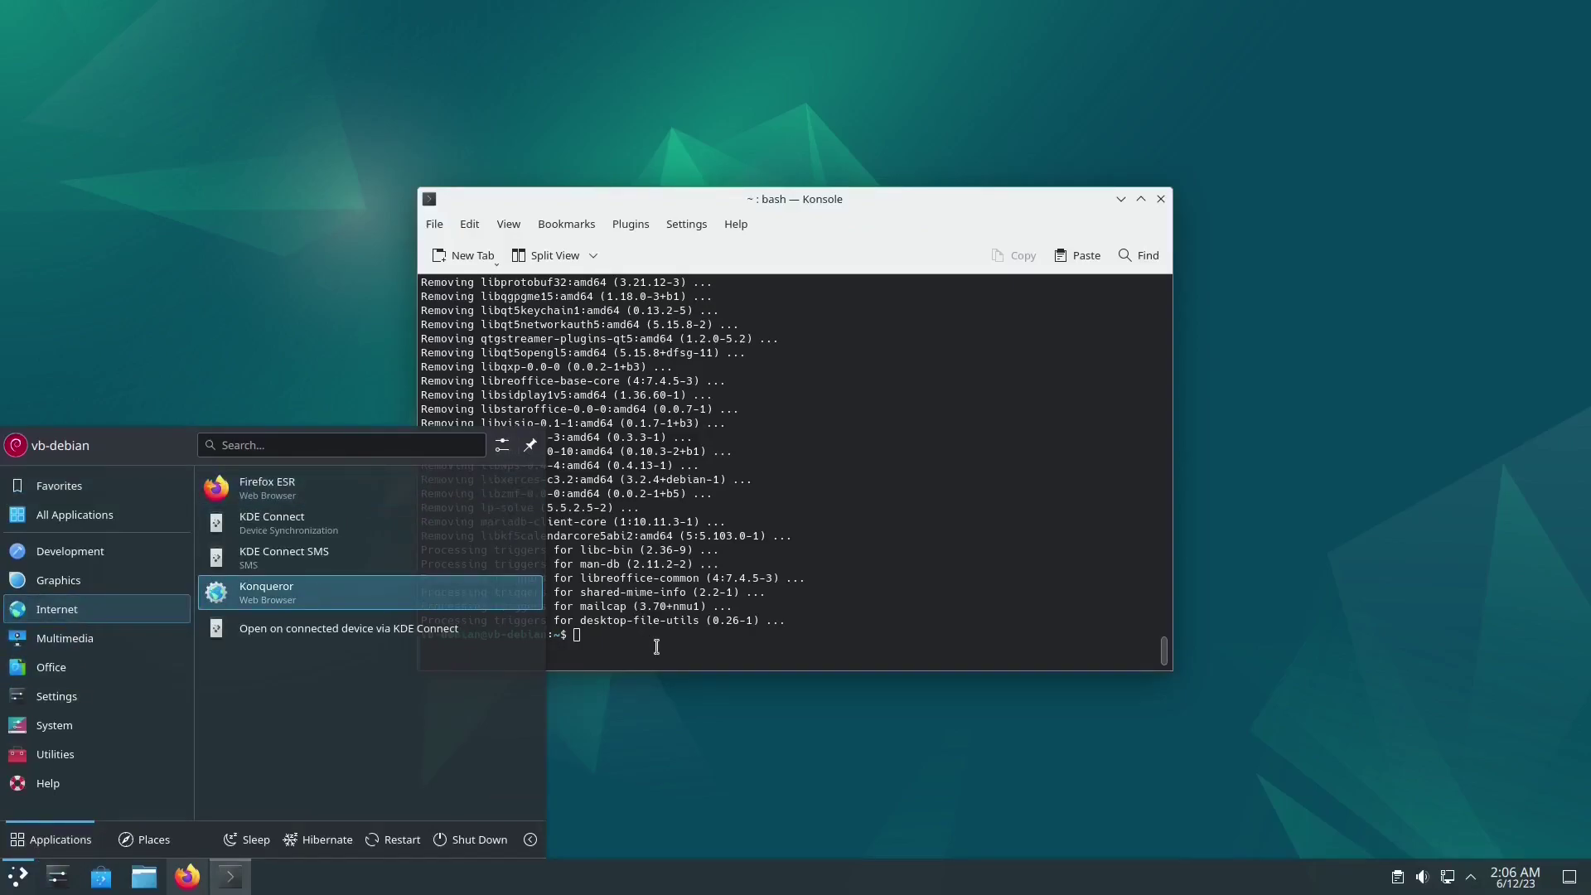
{"action": "mouse_move", "coordinate": [165, 654]}
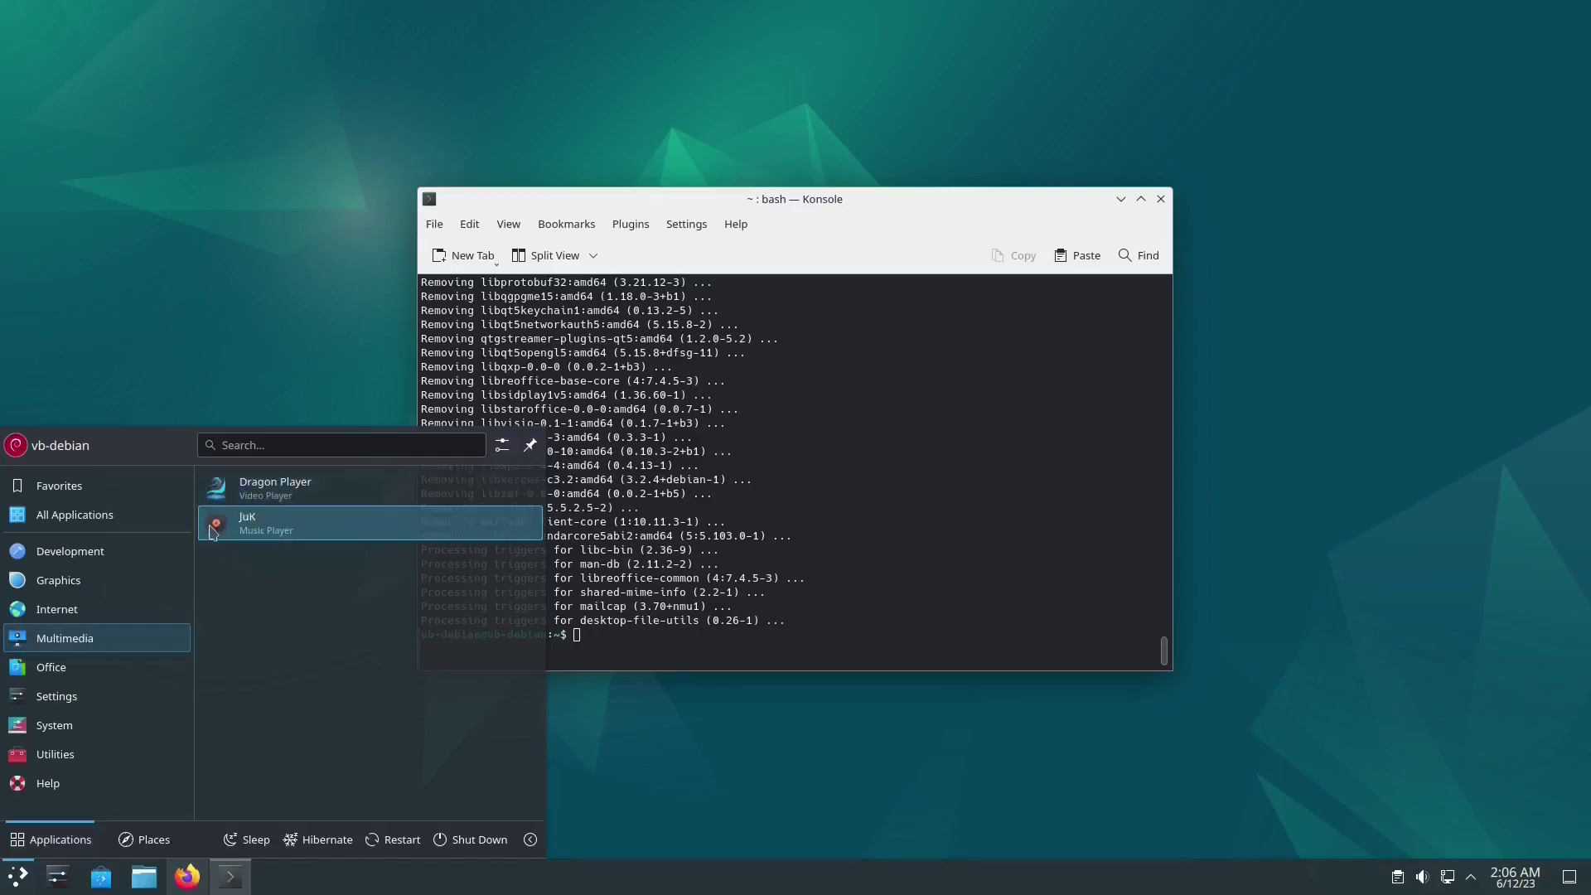
{"action": "mouse_move", "coordinate": [102, 677]}
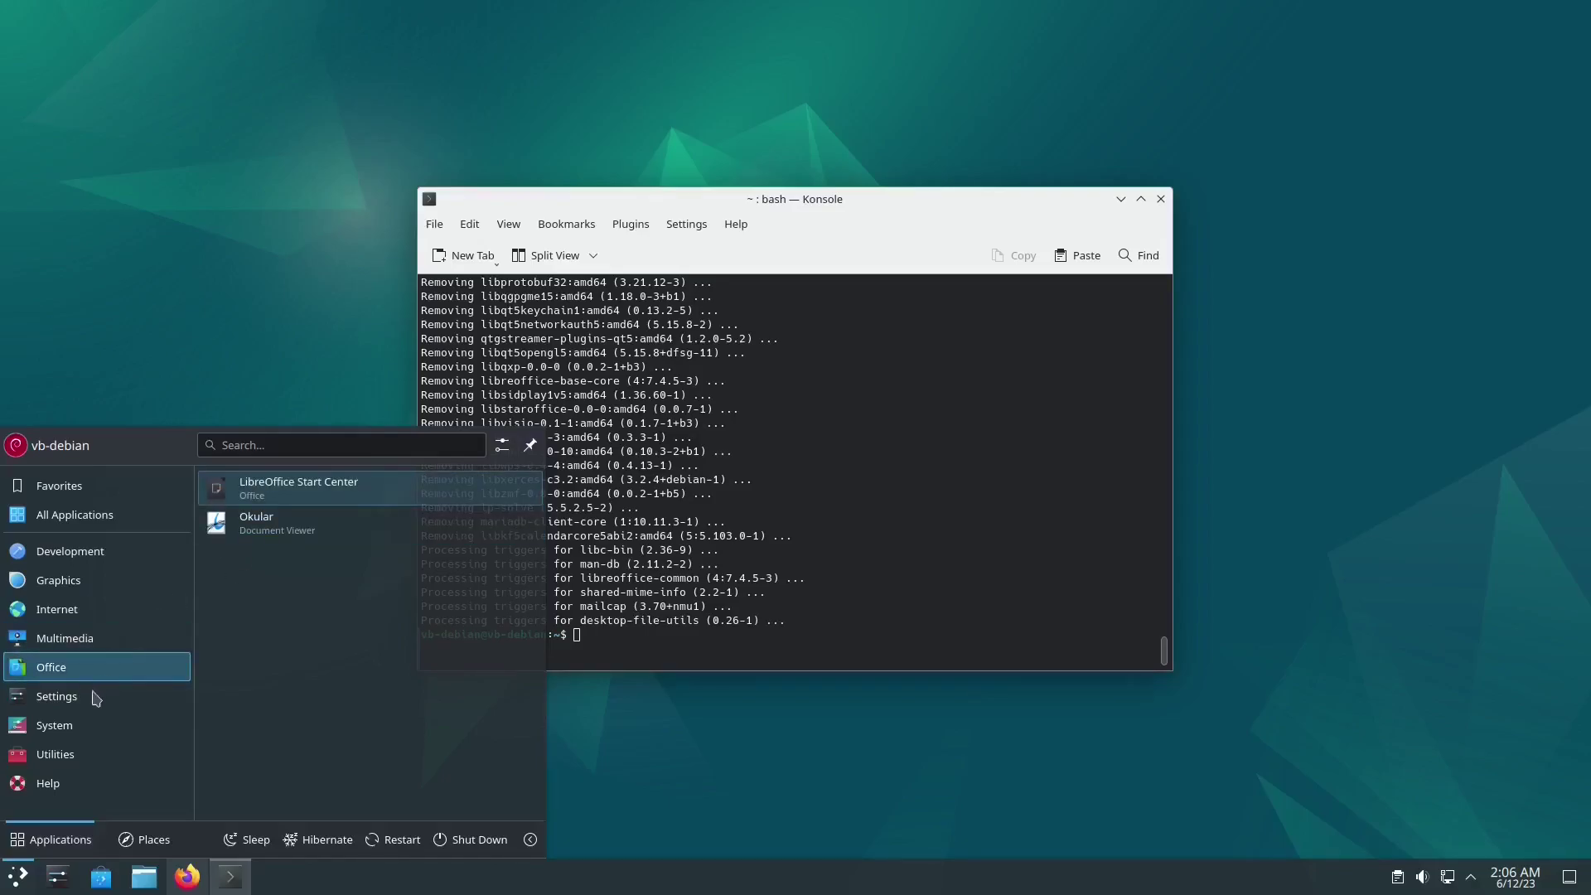
{"action": "mouse_move", "coordinate": [89, 709]}
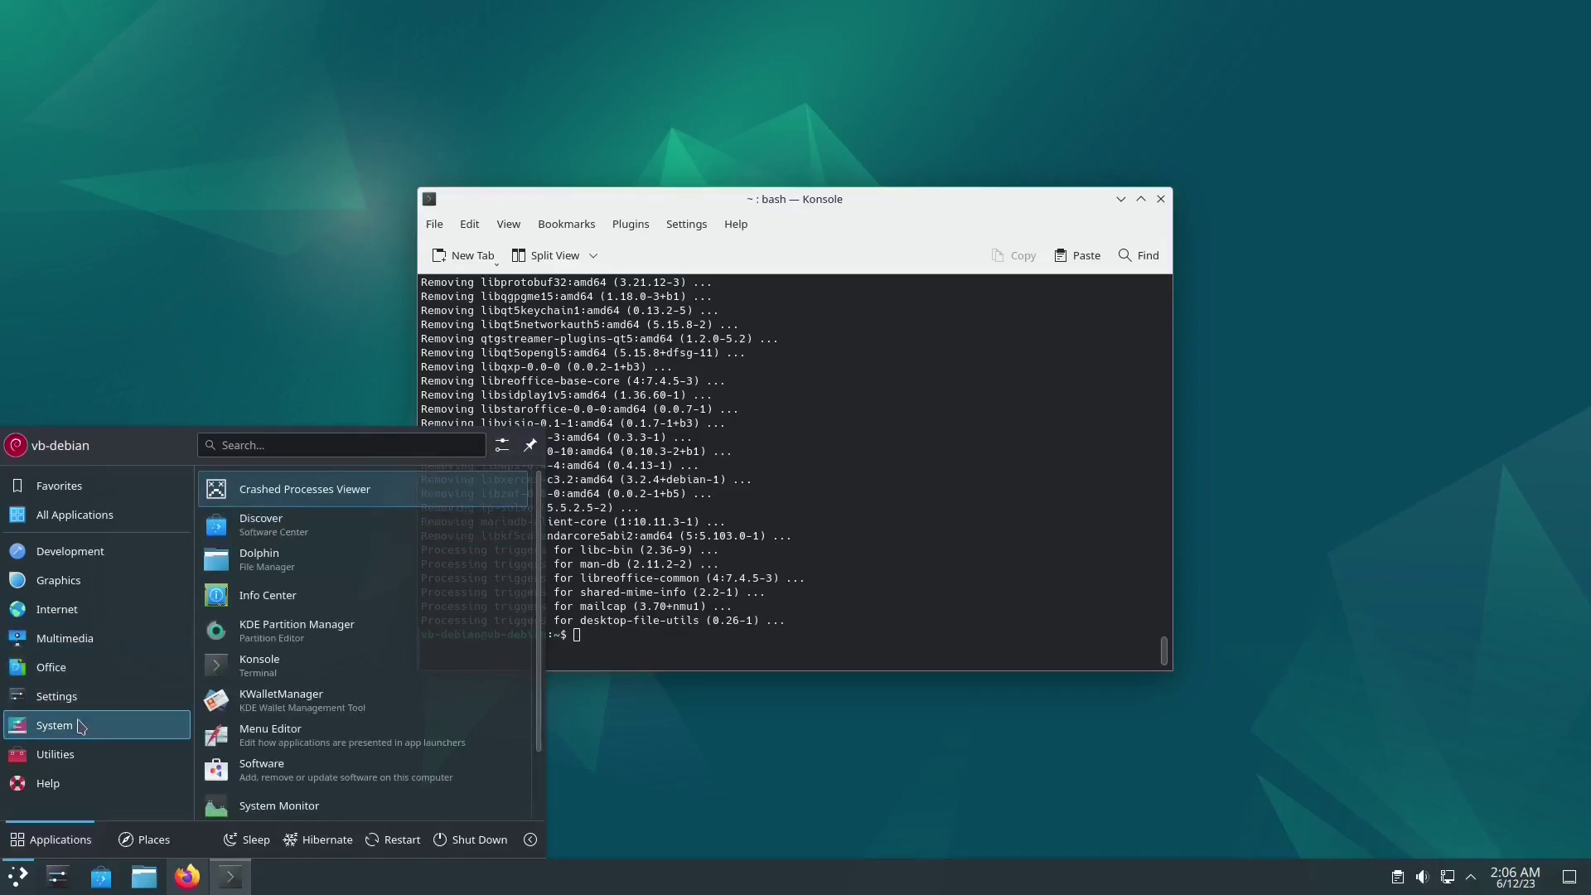
{"action": "left_click", "coordinate": [667, 657]}
Step: Purge konqueror, dragonplayer and juk, then autoremove the leftover libkf5konq6
{"action": "type", "text": "sudo"}
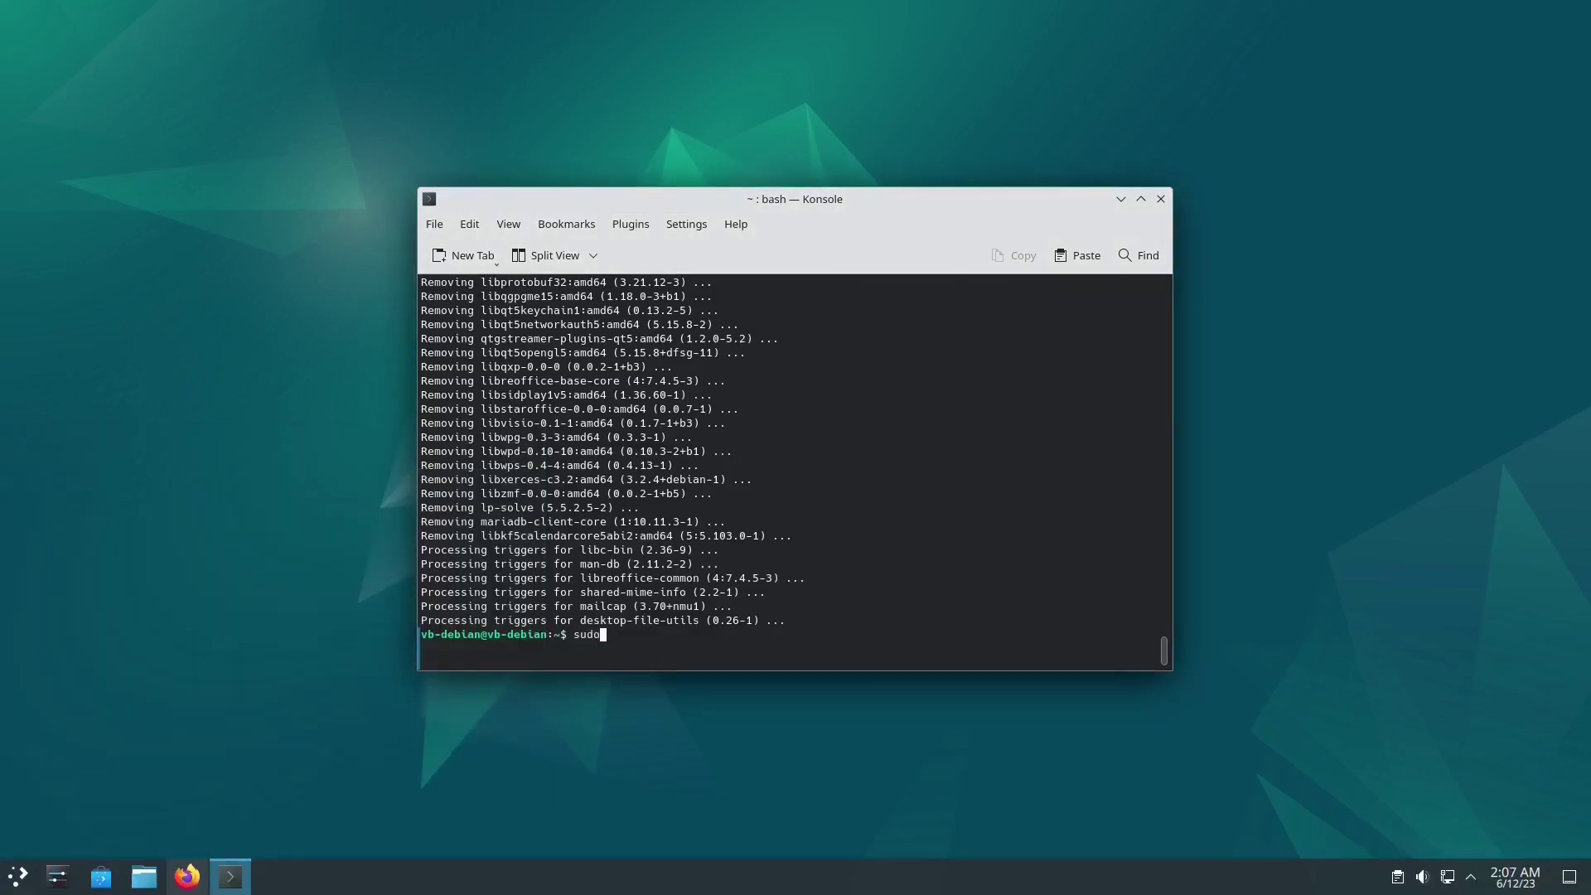
{"action": "type", "text": " apt purge konqueror dragonplayer "}
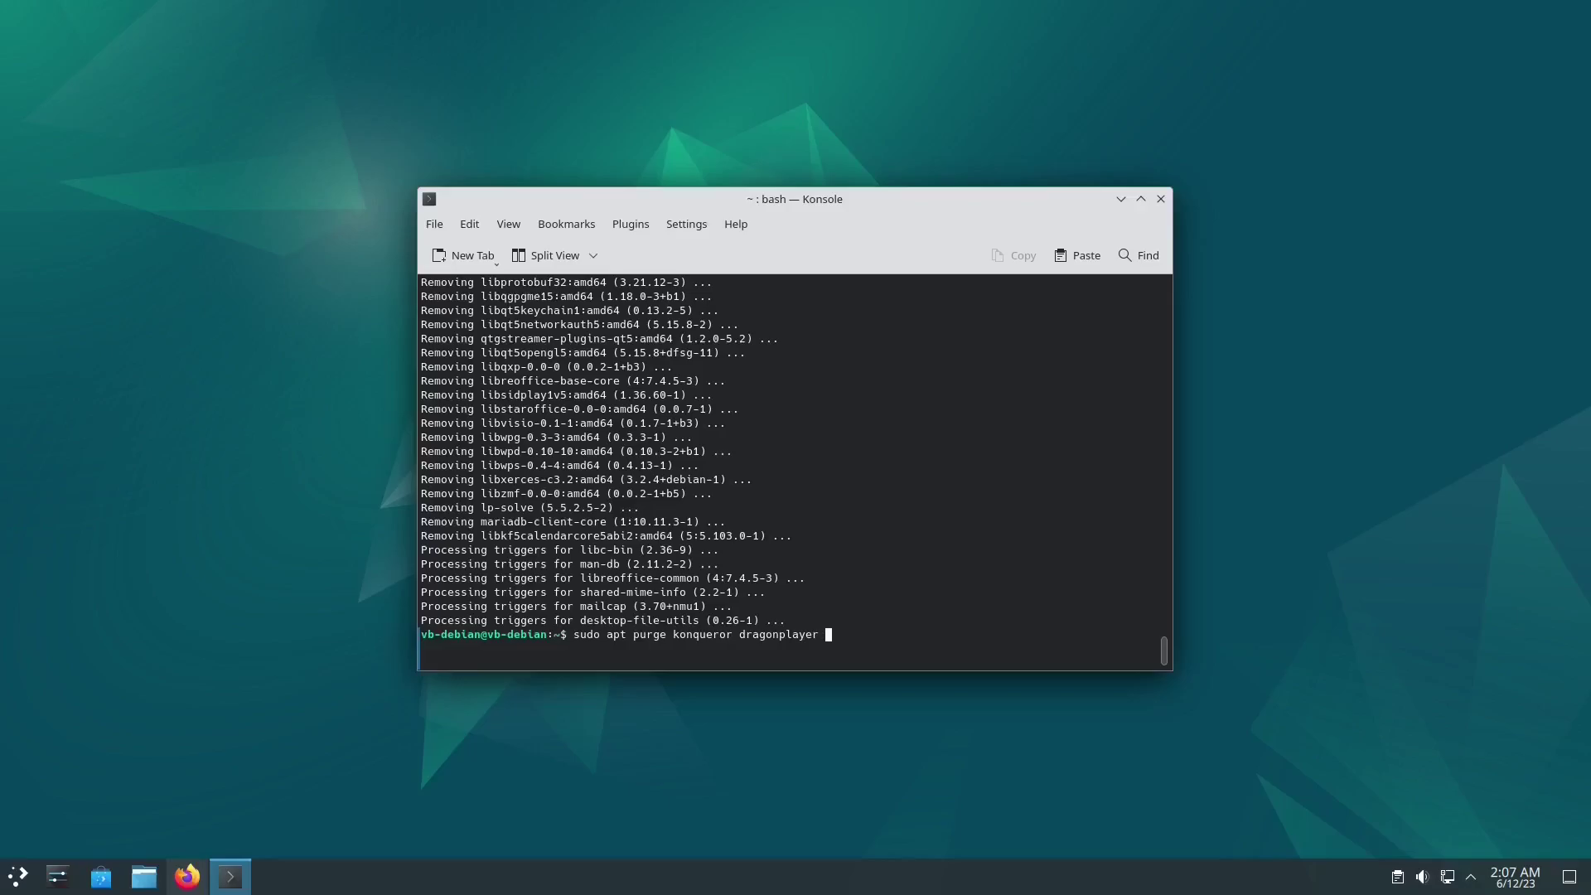
{"action": "type", "text": "juk"}
{"action": "key", "text": "Return"}
{"action": "key", "text": "Return"}
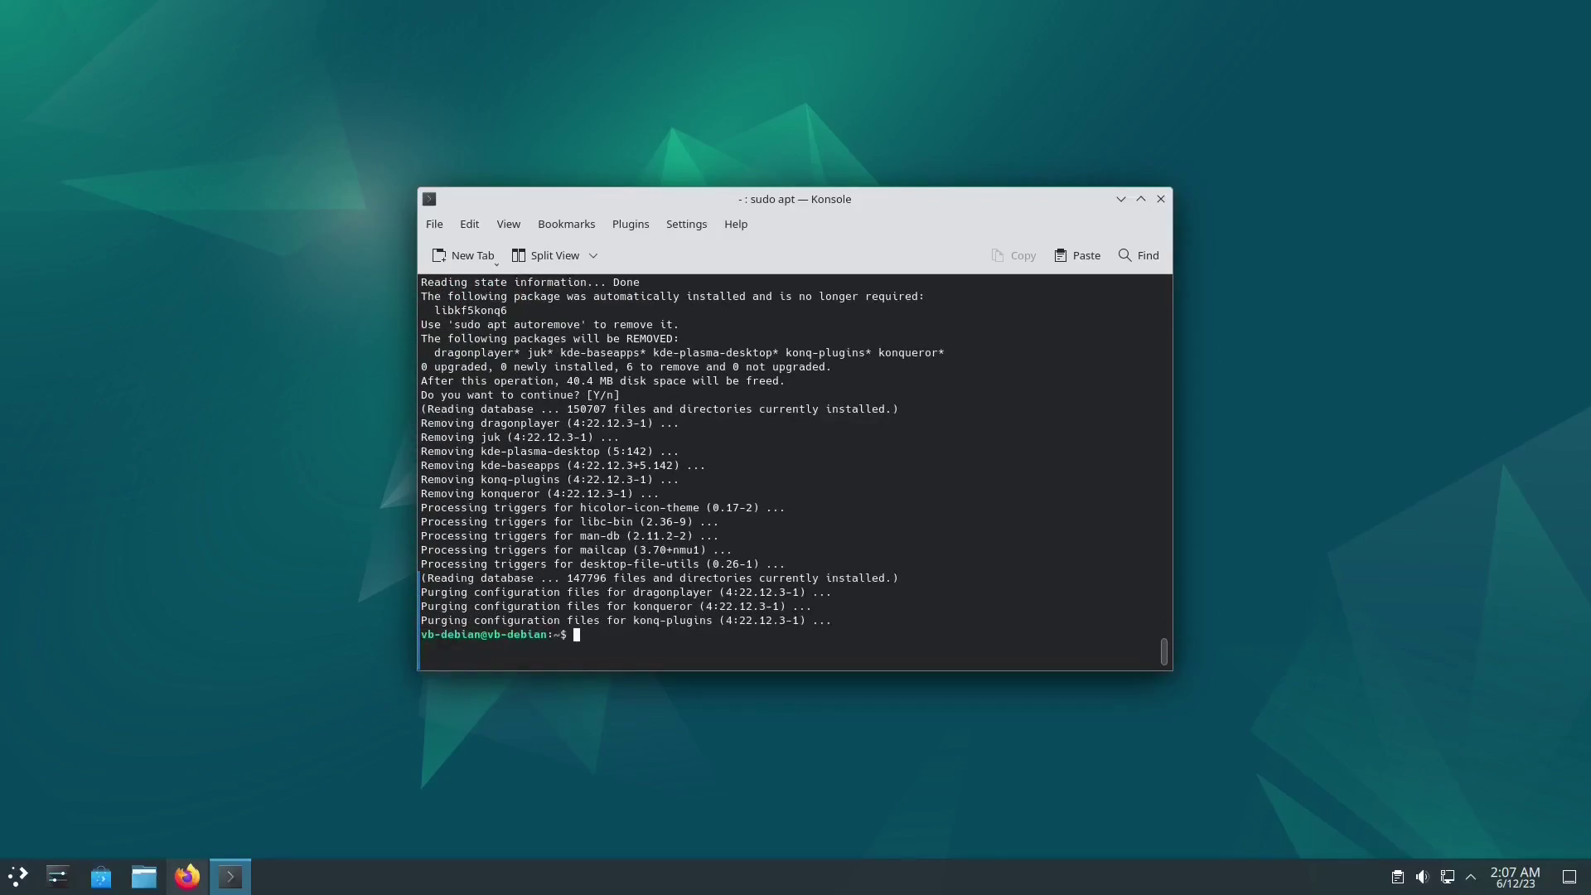
{"action": "type", "text": "sudo apt autoremove -y"}
{"action": "key", "text": "Return"}
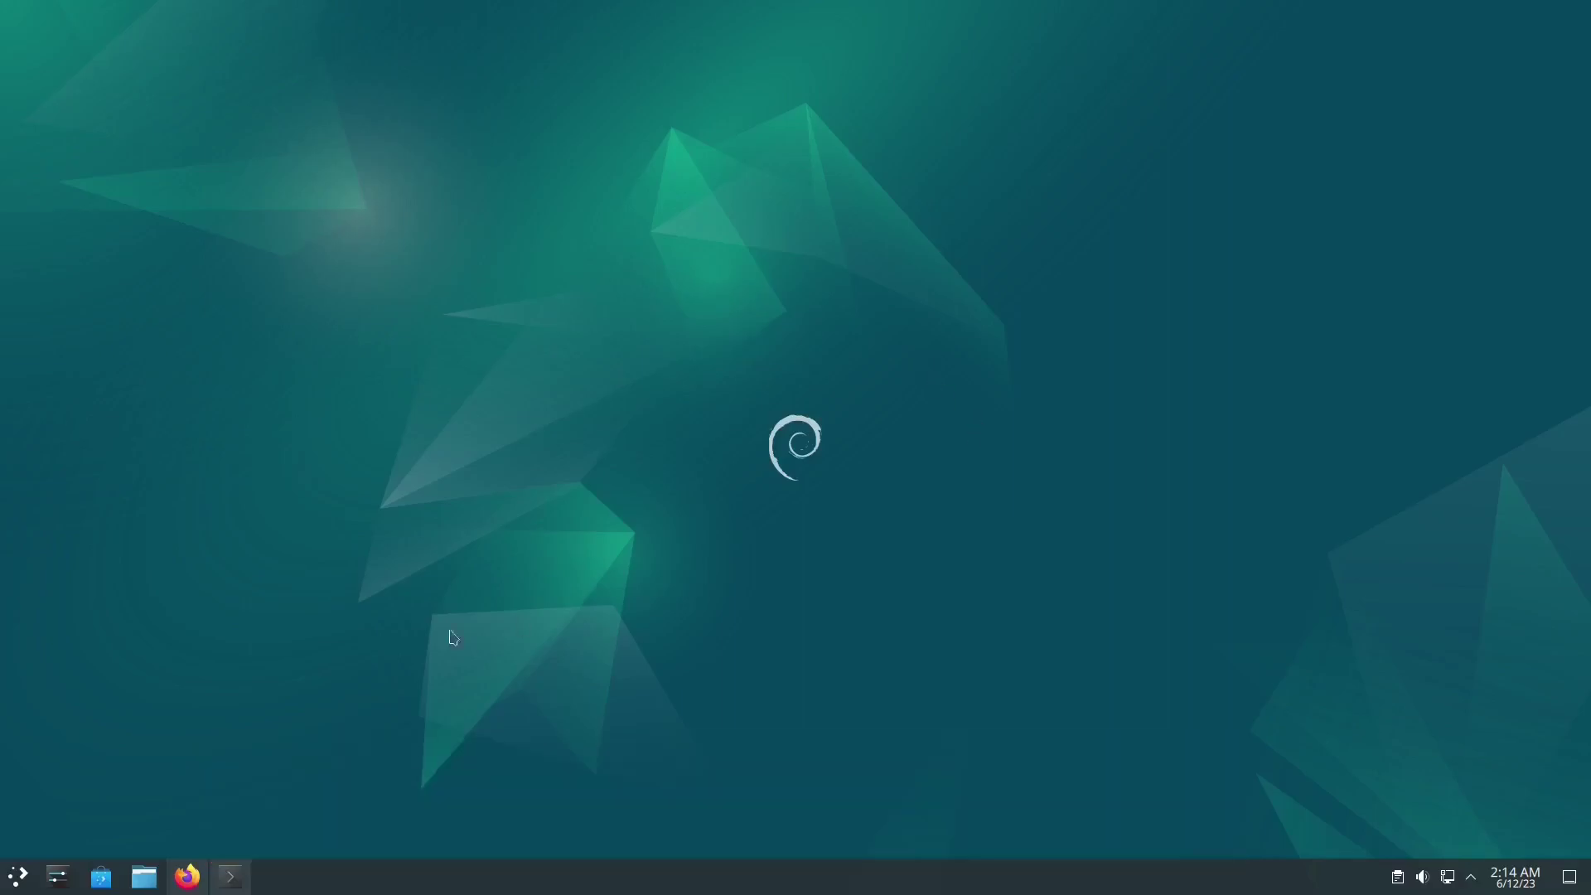
Step: Install vlc and mpv with apt, then bring the Flathub page in Firefox forward
{"action": "left_click", "coordinate": [230, 876]}
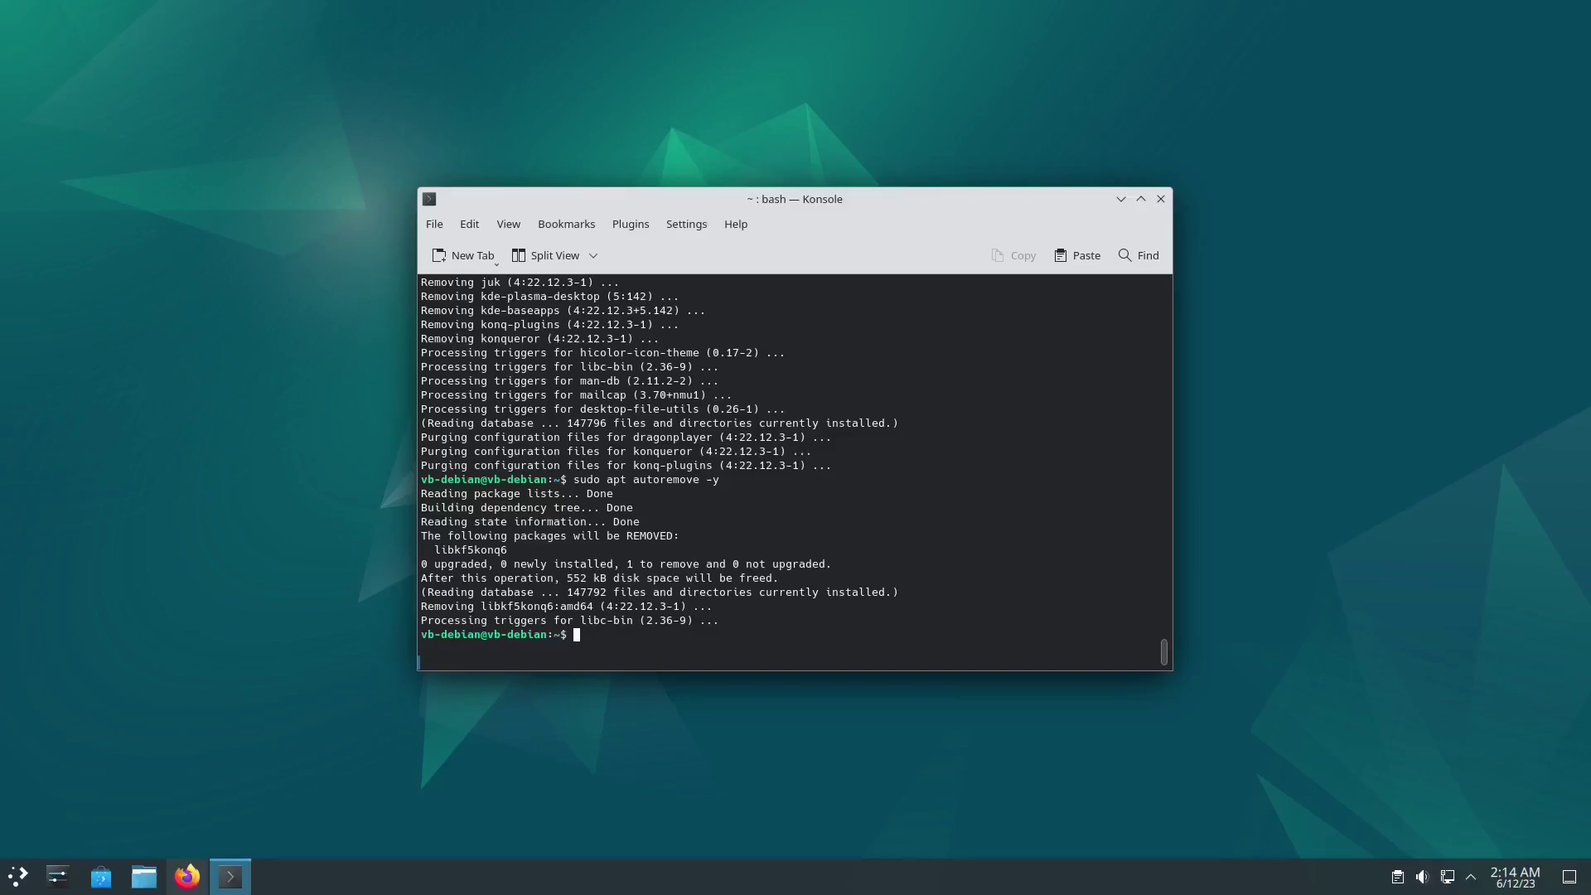
{"action": "type", "text": "sudo apt install vlc mpv"}
{"action": "key", "text": "Return"}
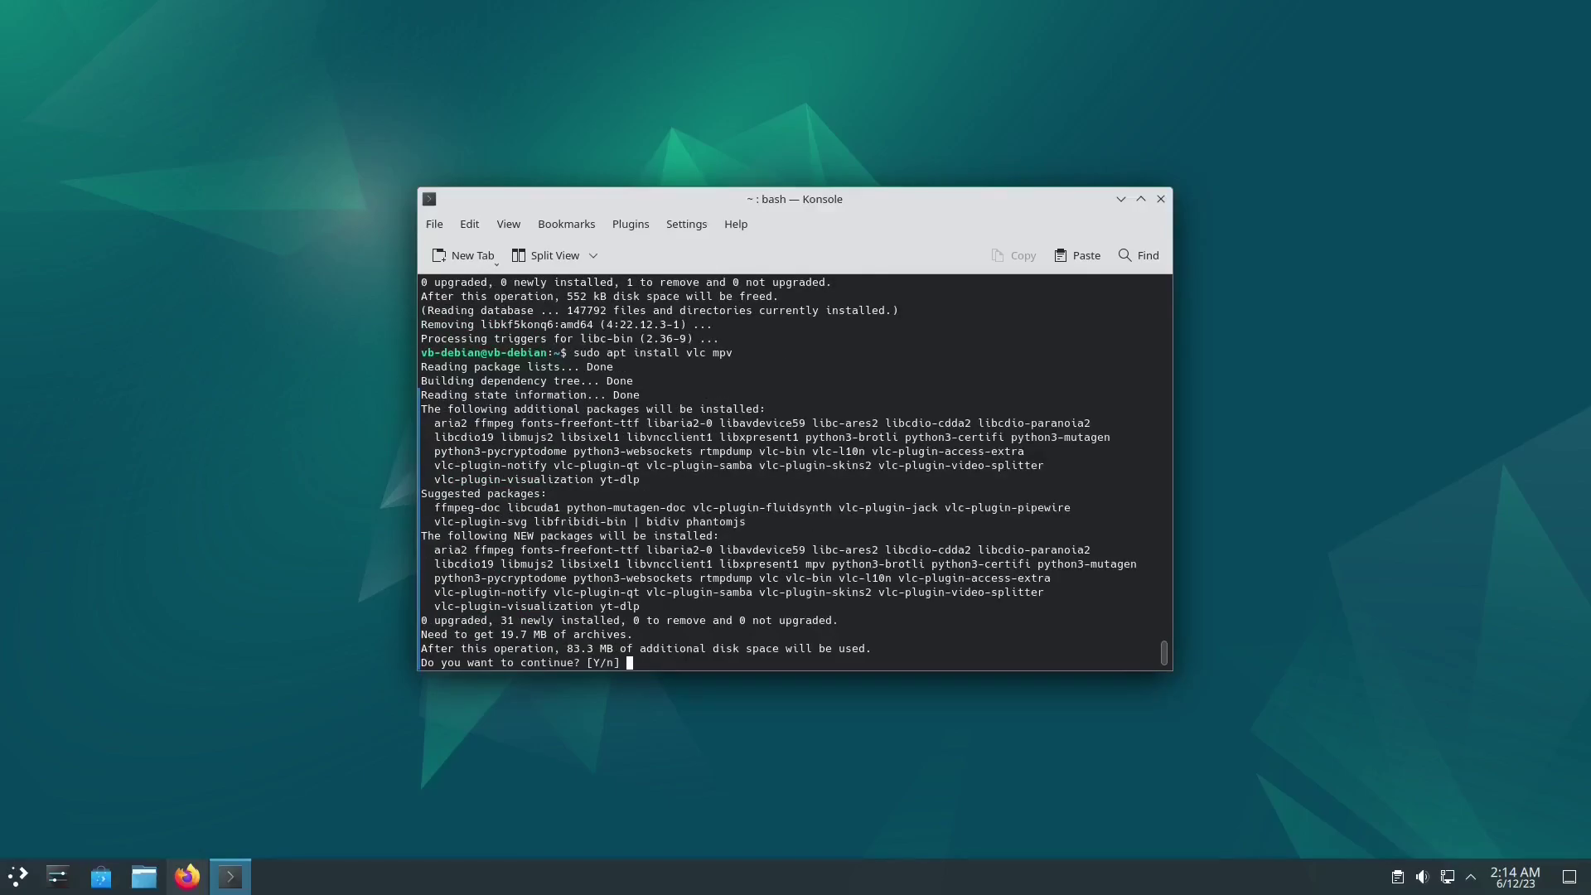
{"action": "key", "text": "Return"}
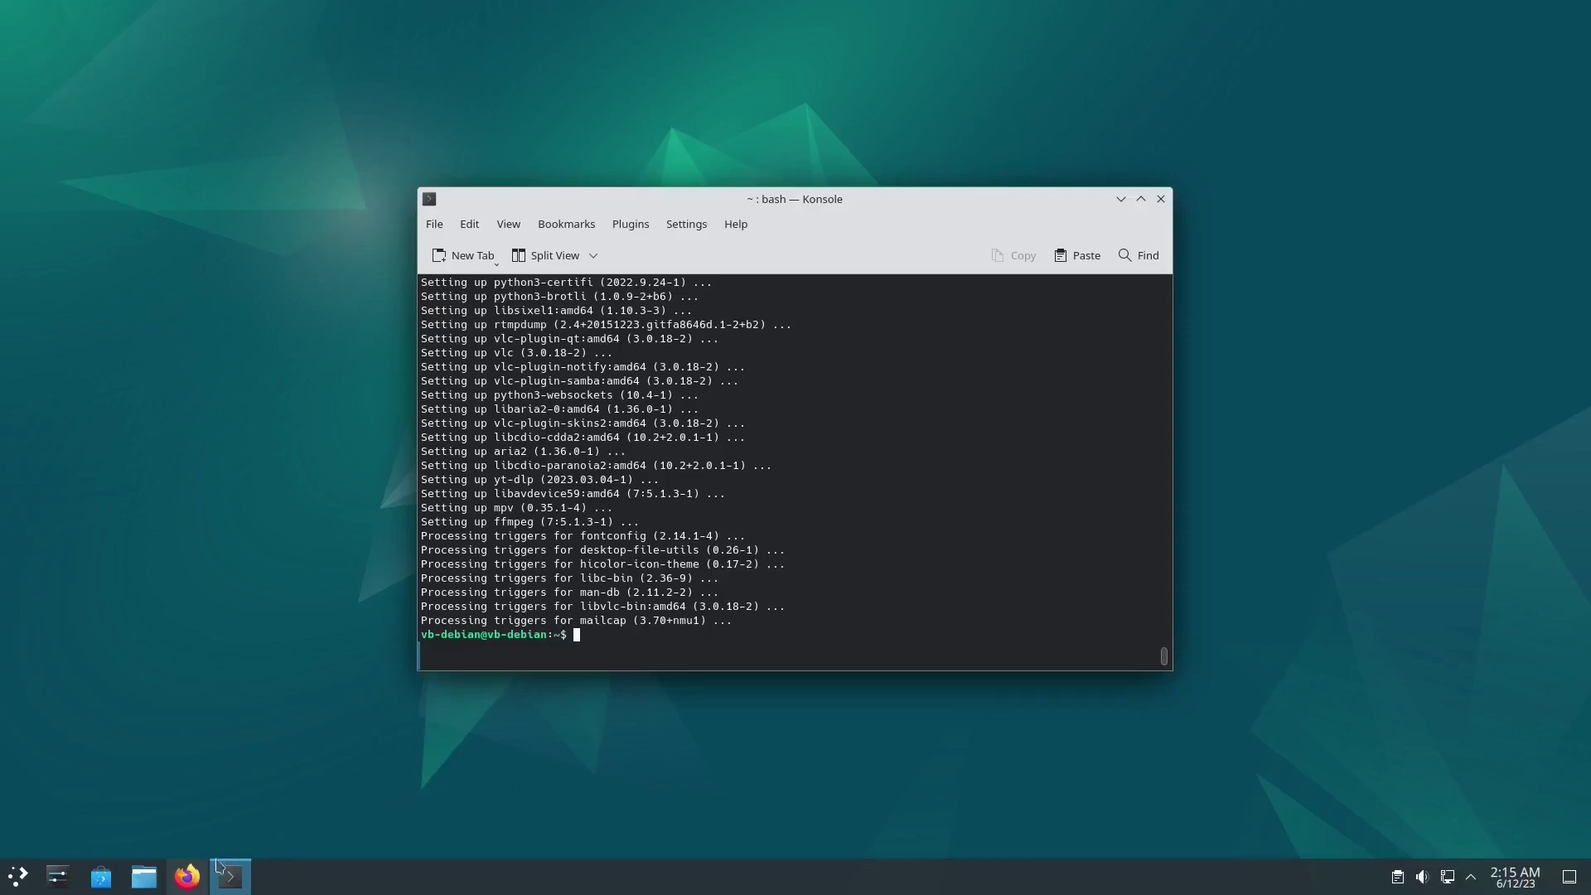
{"action": "left_click", "coordinate": [188, 876]}
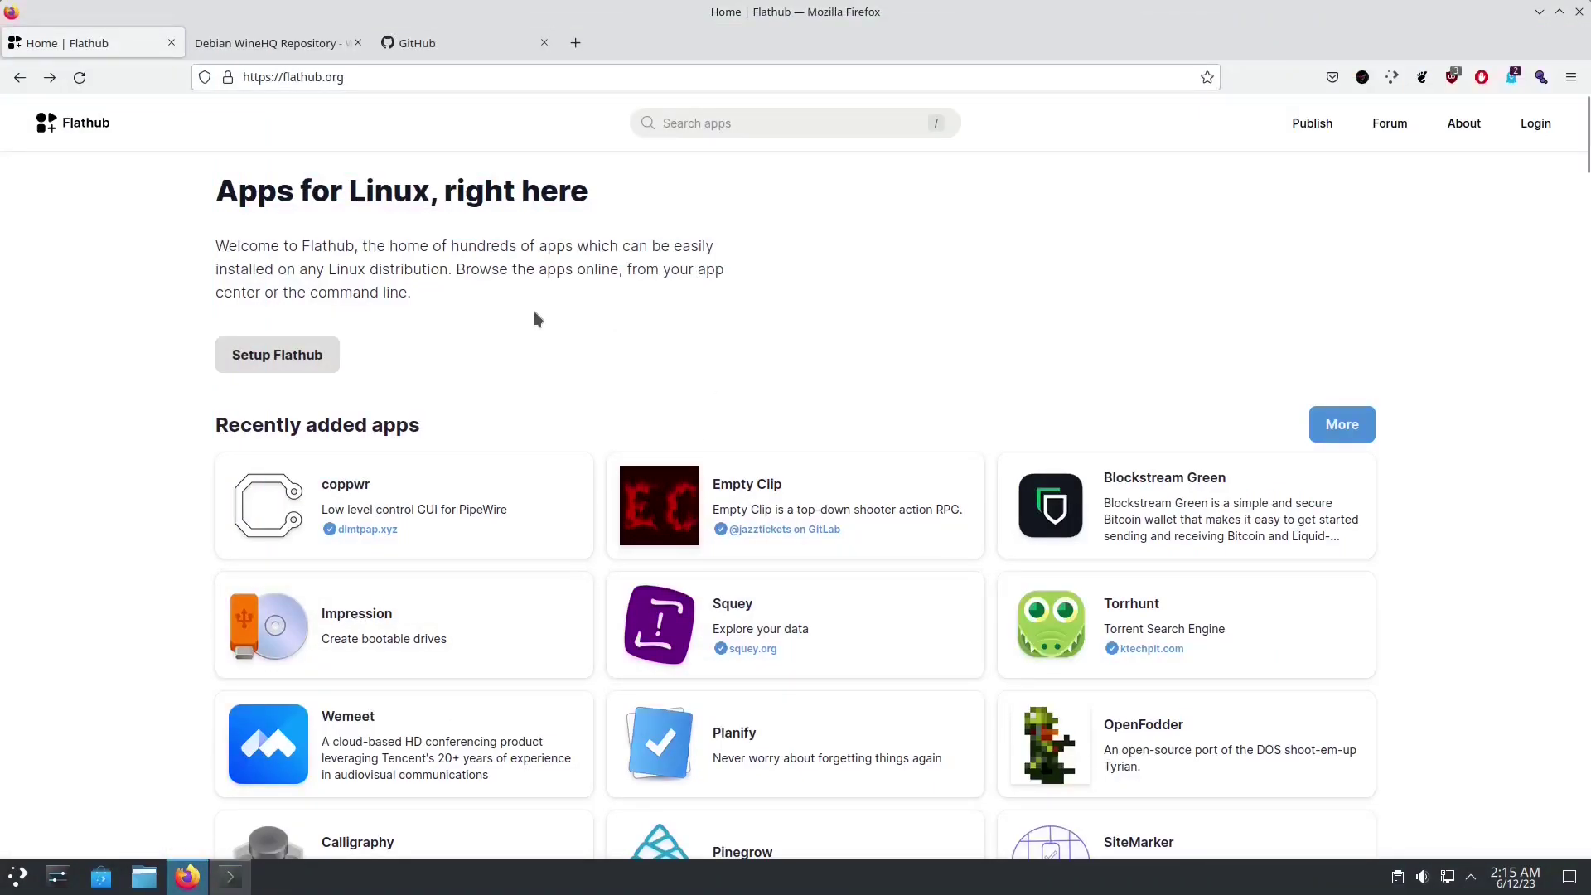
Step: Search Flathub for 'kdenlive'
{"action": "left_click", "coordinate": [727, 121]}
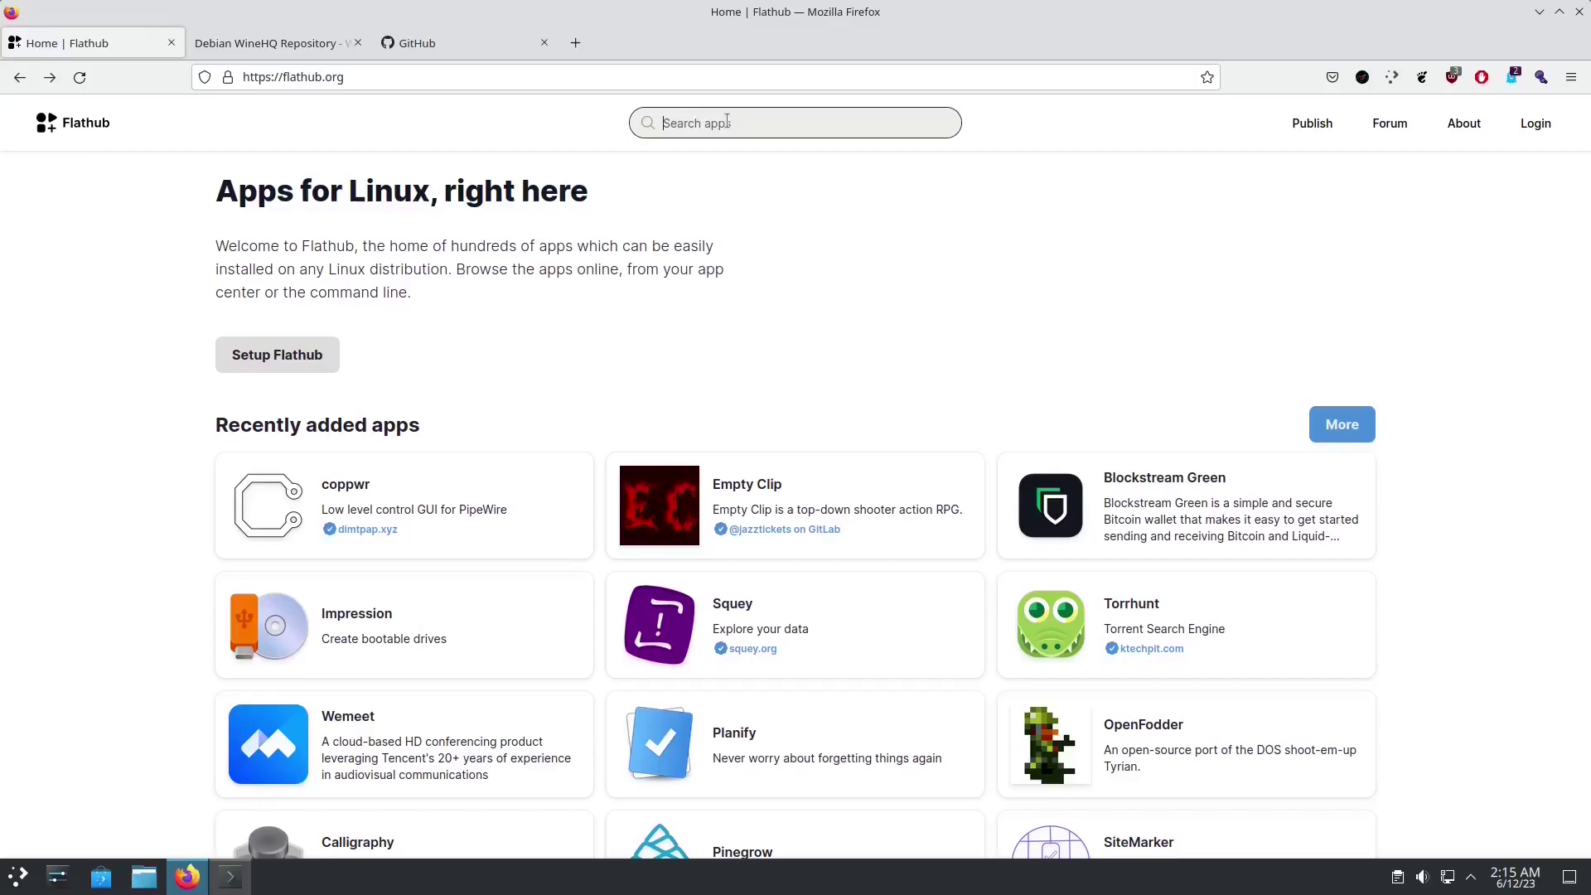
{"action": "type", "text": "kdenlive"}
{"action": "key", "text": "Return"}
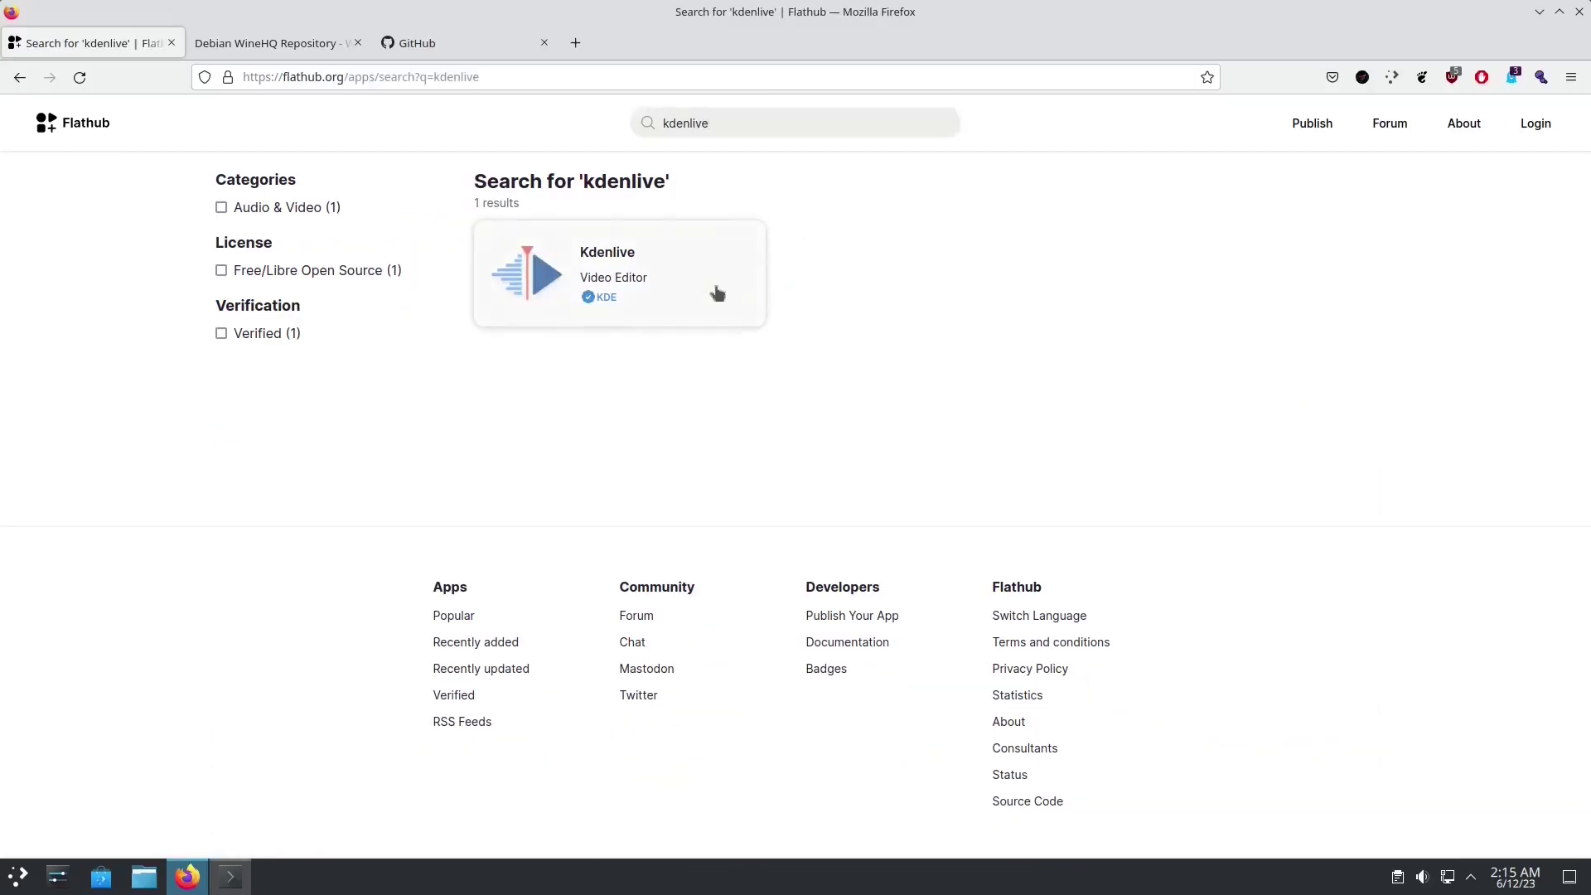
Step: Copy the flatpak install flathub org.kde.kdenlive command from the Kdenlive page
{"action": "left_click", "coordinate": [715, 292]}
{"action": "scroll", "coordinate": [817, 655], "scroll_direction": "down", "scroll_amount": 5}
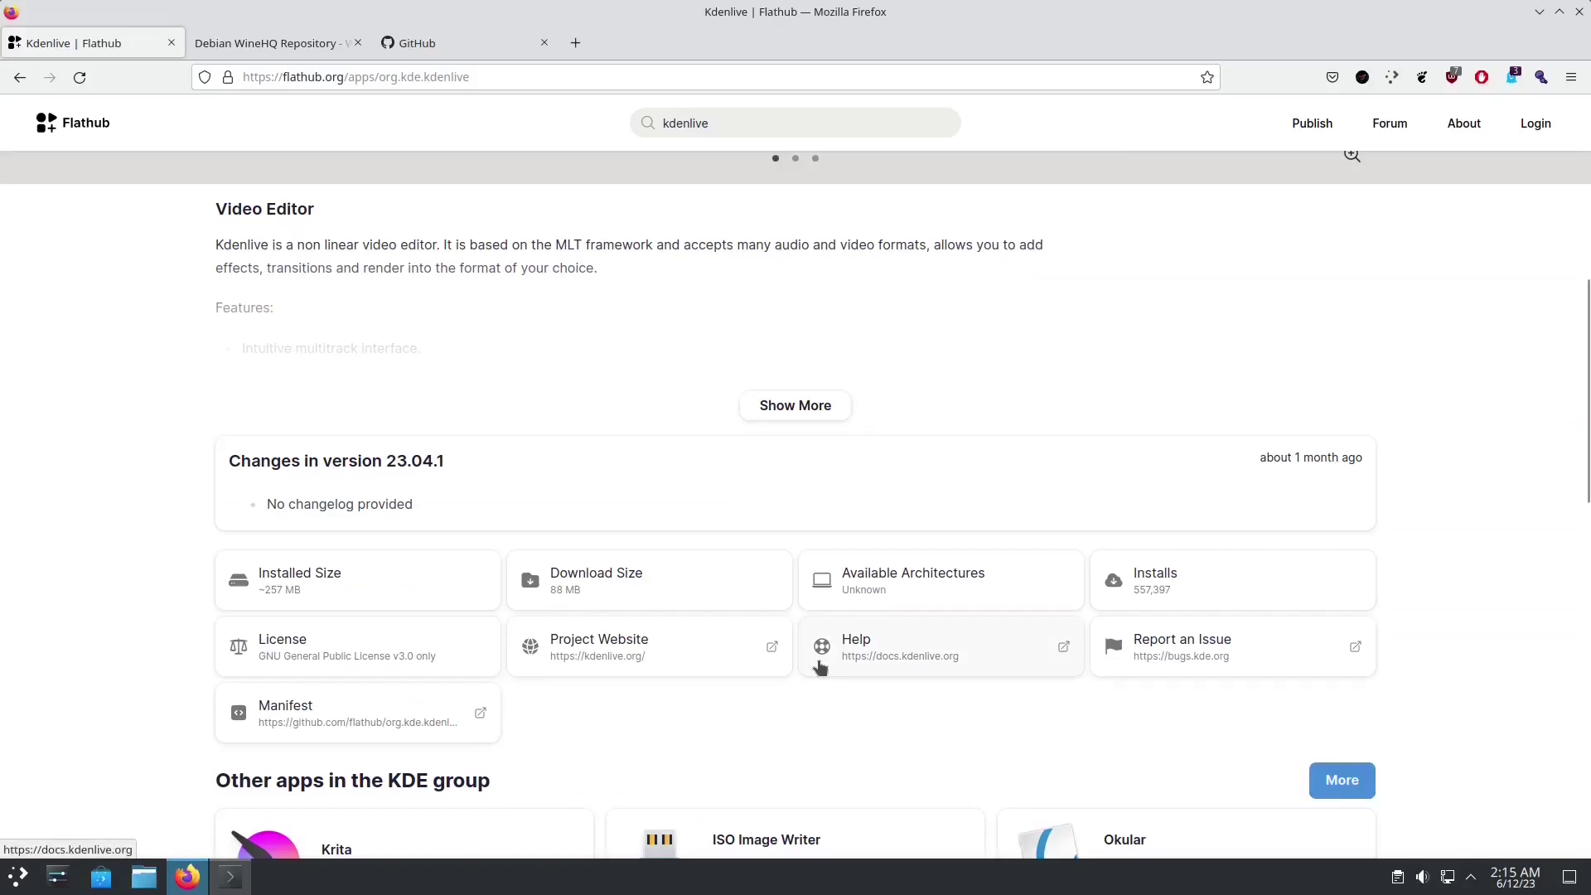
{"action": "scroll", "coordinate": [819, 663], "scroll_direction": "up", "scroll_amount": 5}
{"action": "scroll", "coordinate": [964, 551], "scroll_direction": "down", "scroll_amount": 6}
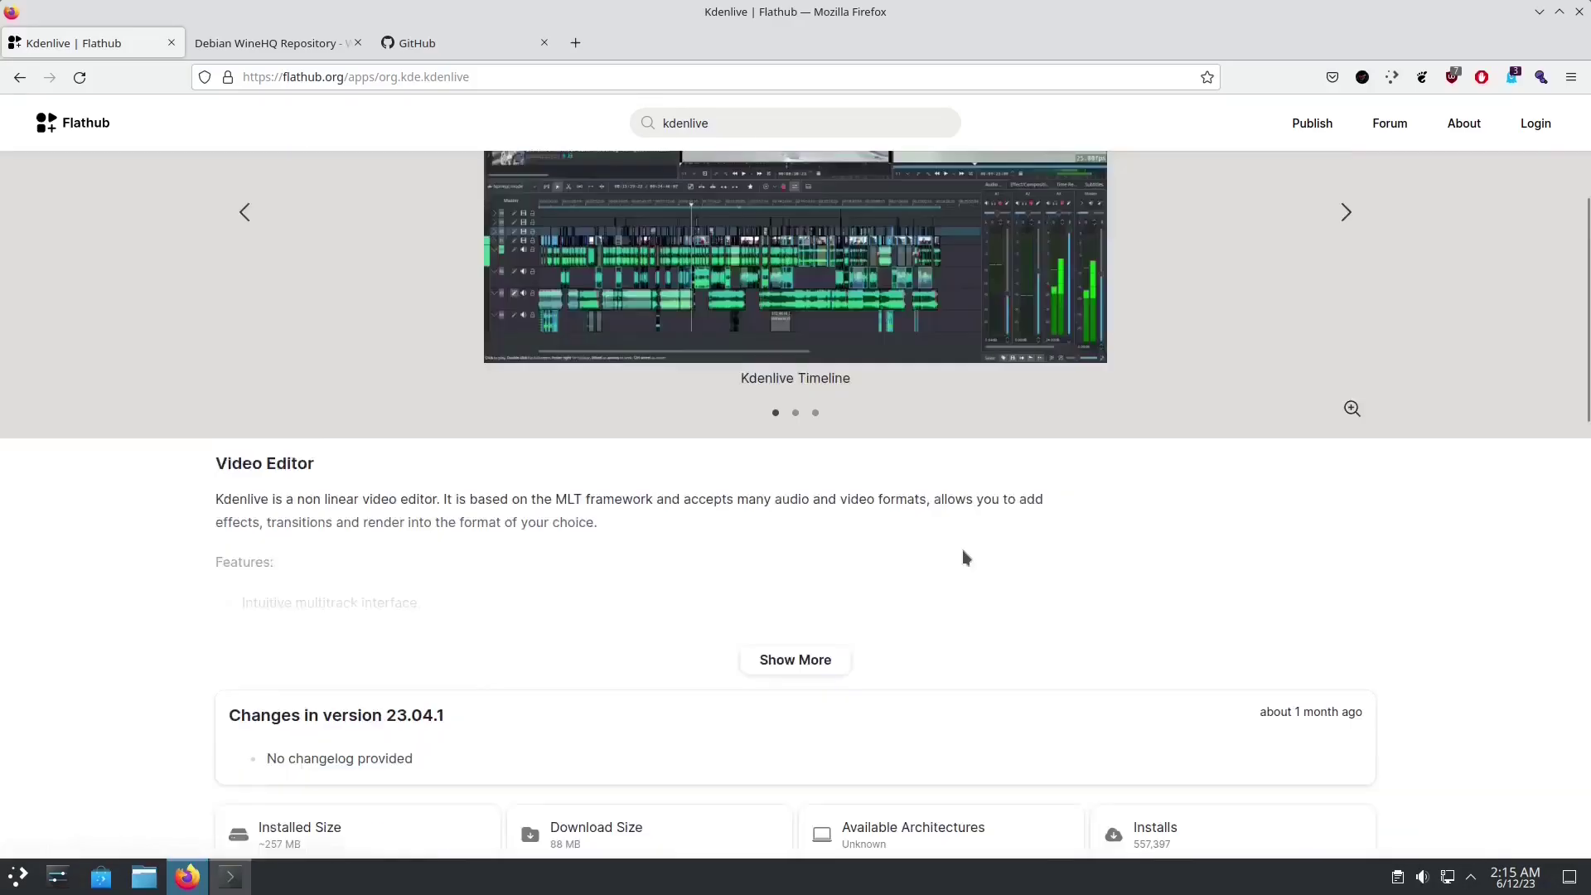
{"action": "scroll", "coordinate": [895, 547], "scroll_direction": "down", "scroll_amount": 10}
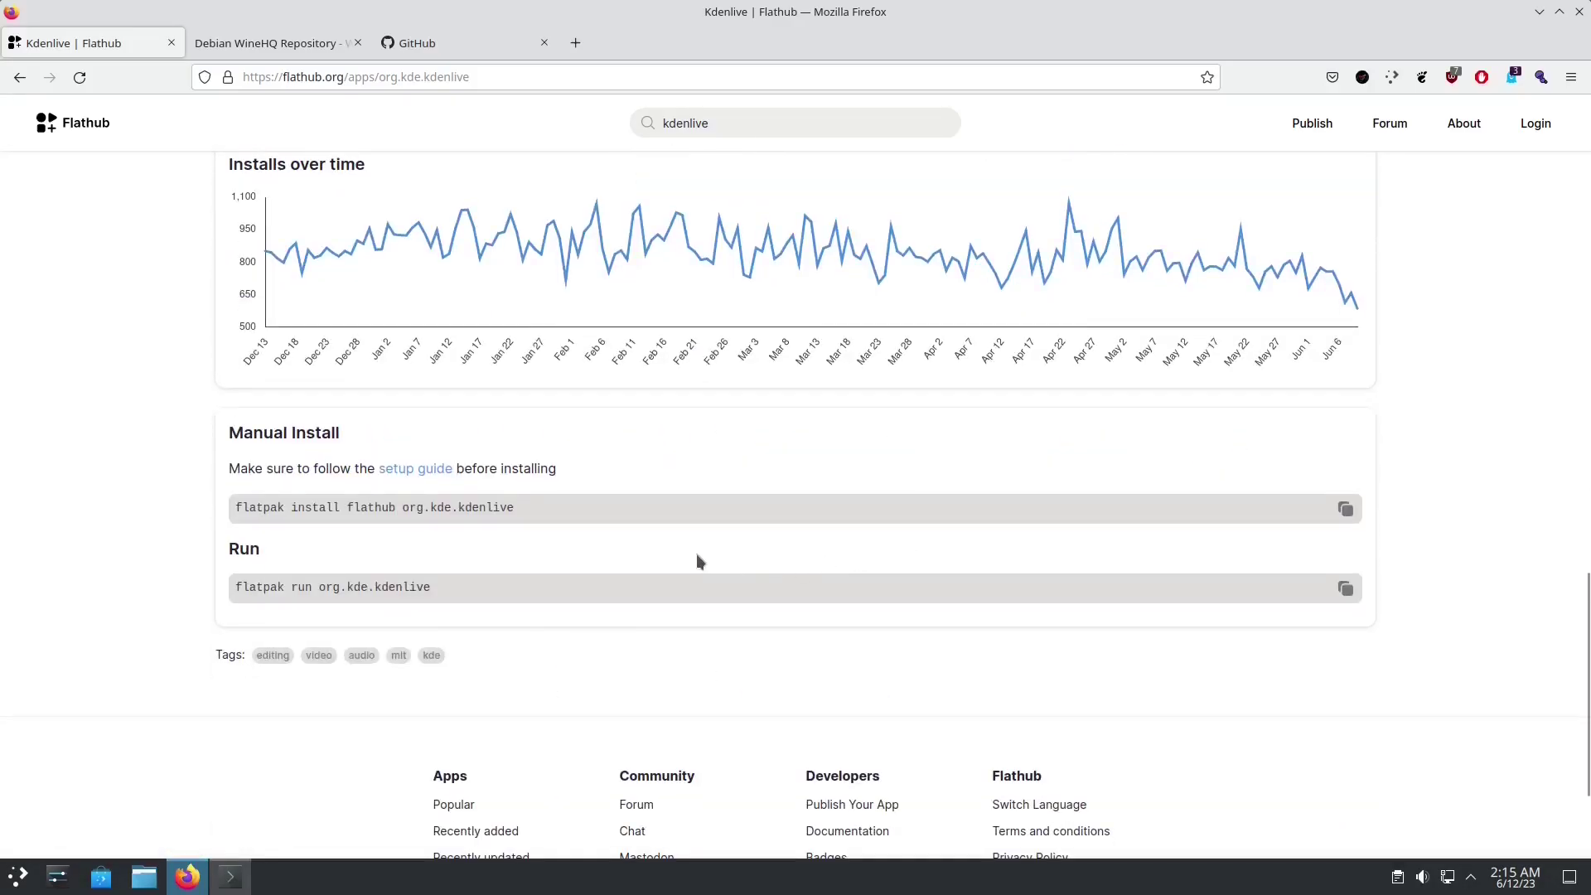
{"action": "left_click_drag", "start_coordinate": [560, 508], "coordinate": [237, 511]}
{"action": "key", "text": "ctrl+c"}
{"action": "left_click", "coordinate": [251, 519]}
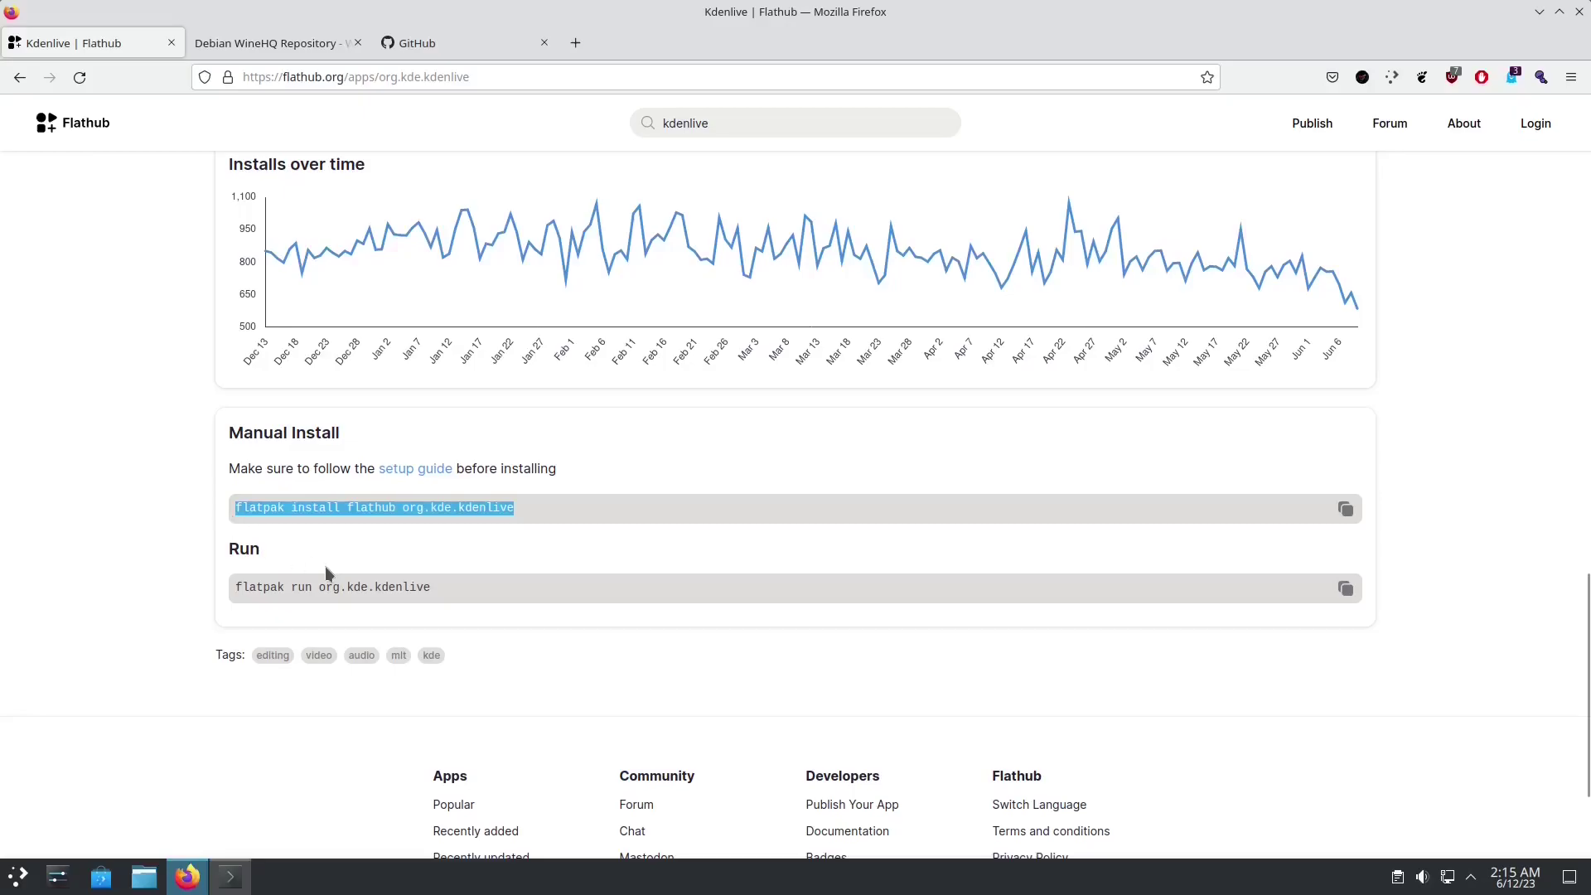
{"action": "key", "text": "alt+Tab"}
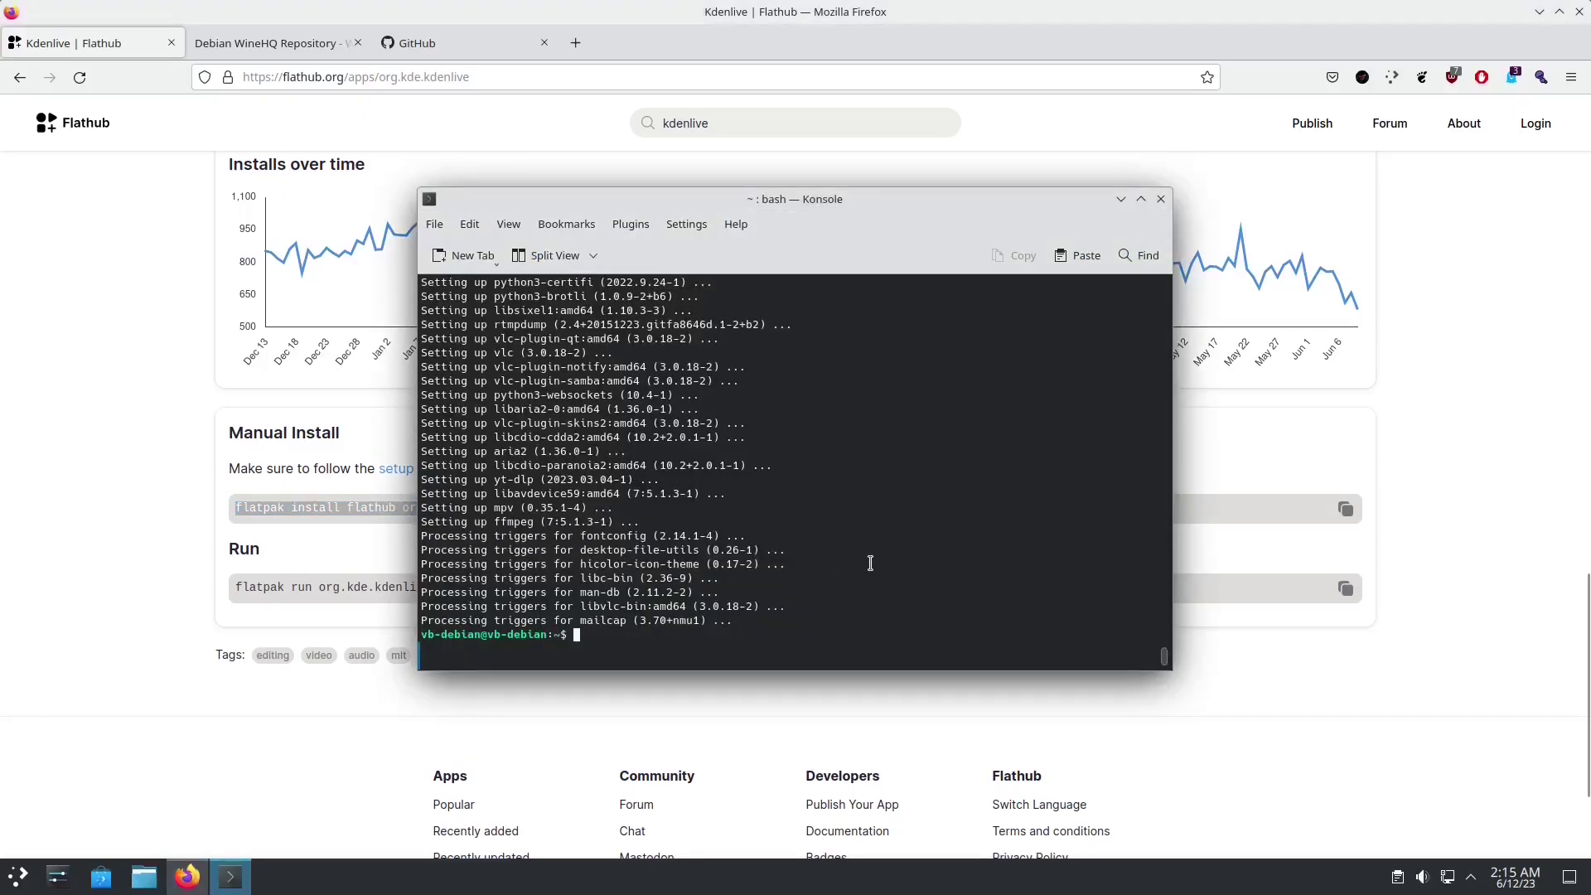
Step: Run flatpak install flathub org.kde.kdenlive, accepting the KDE runtime, then minimize Konsole
{"action": "key", "text": "ctrl+shift+v"}
{"action": "key", "text": "Return"}
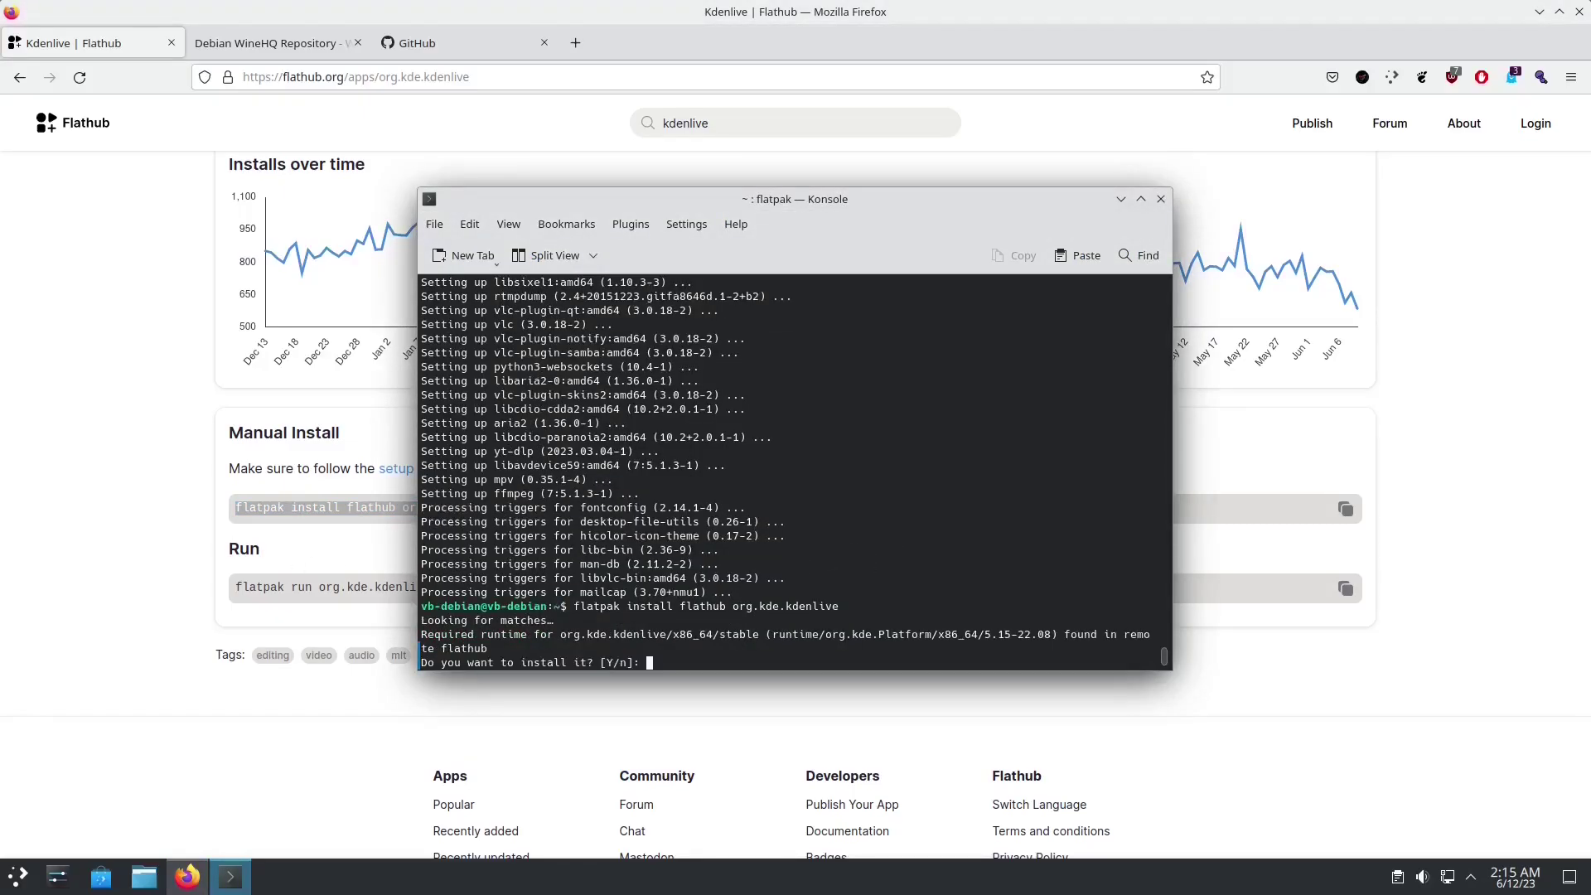
{"action": "key", "text": "Return"}
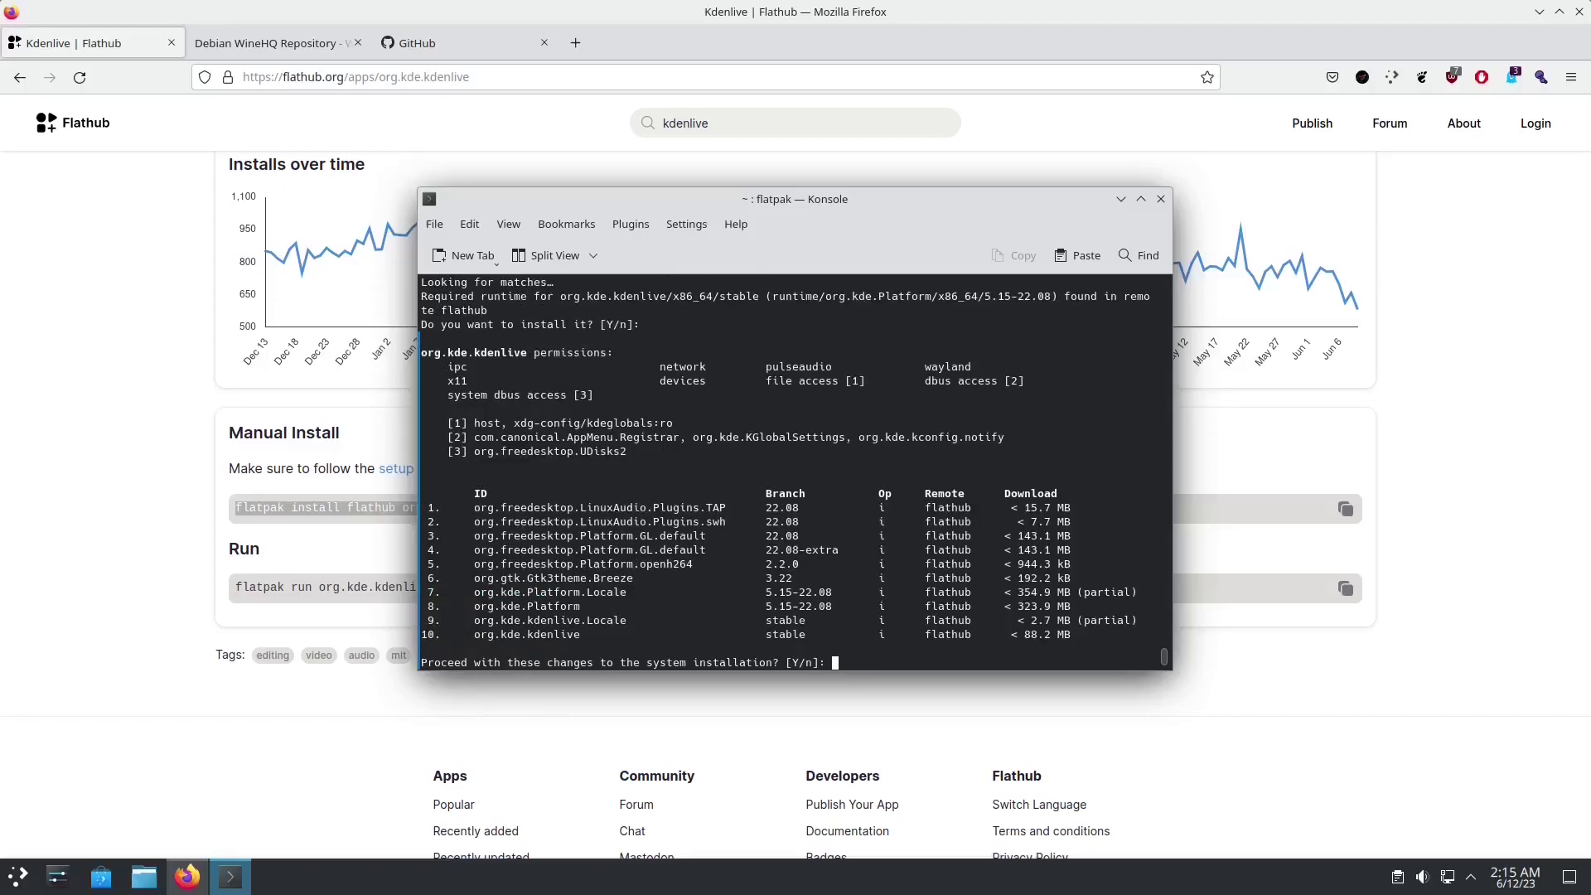
{"action": "key", "text": "Return"}
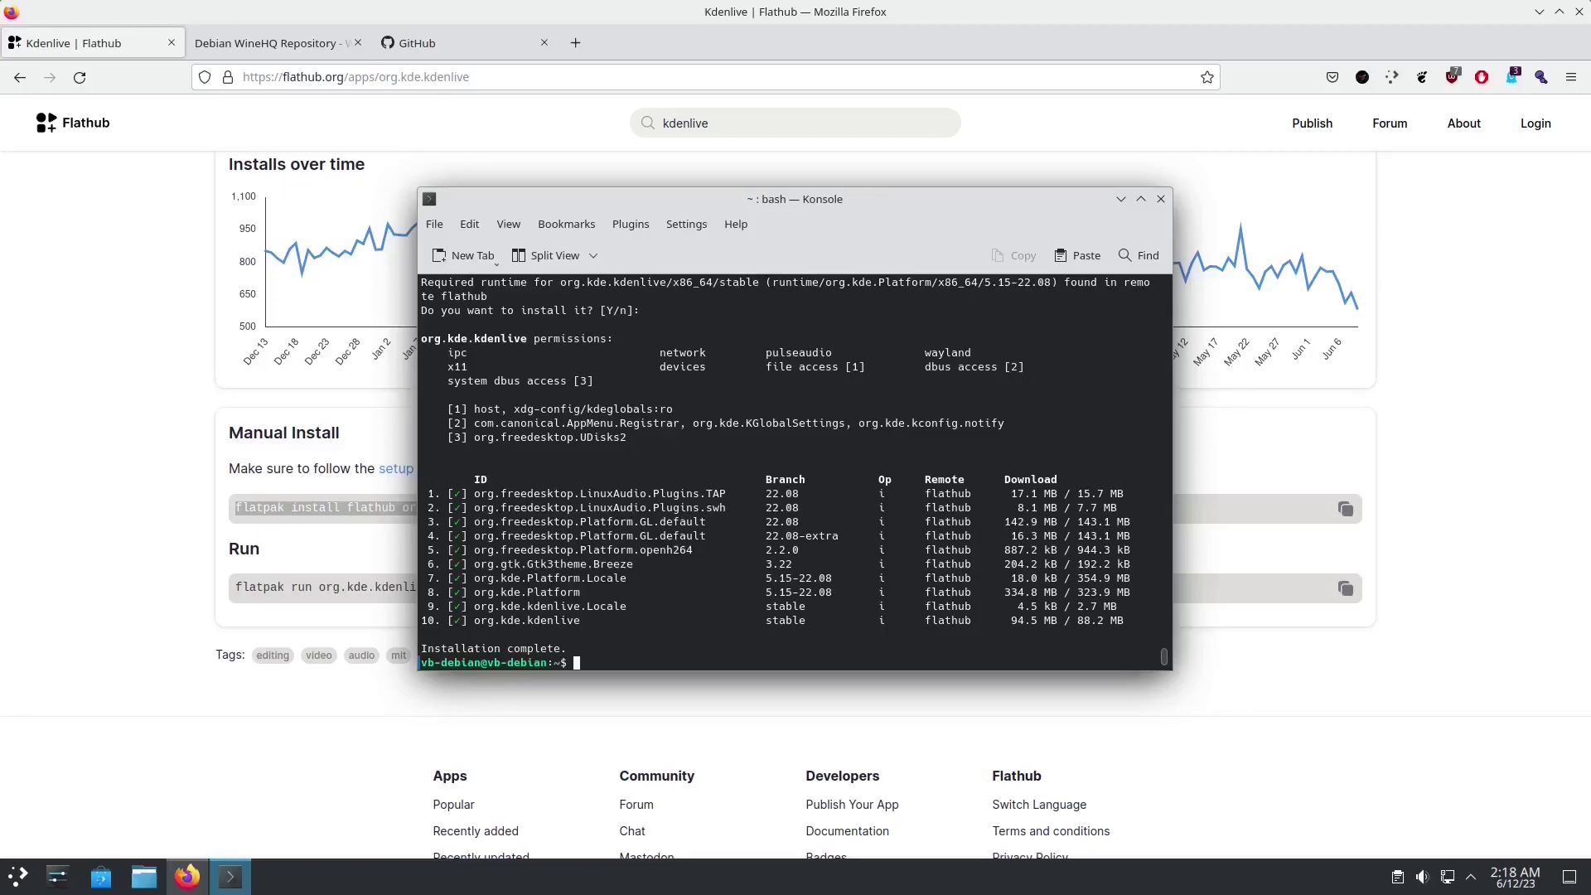
{"action": "left_click", "coordinate": [1120, 199]}
Step: Search Flathub for 'steam' and copy the com.valvesoftware.Steam flatpak install command
{"action": "scroll", "coordinate": [726, 389], "scroll_direction": "up", "scroll_amount": 15}
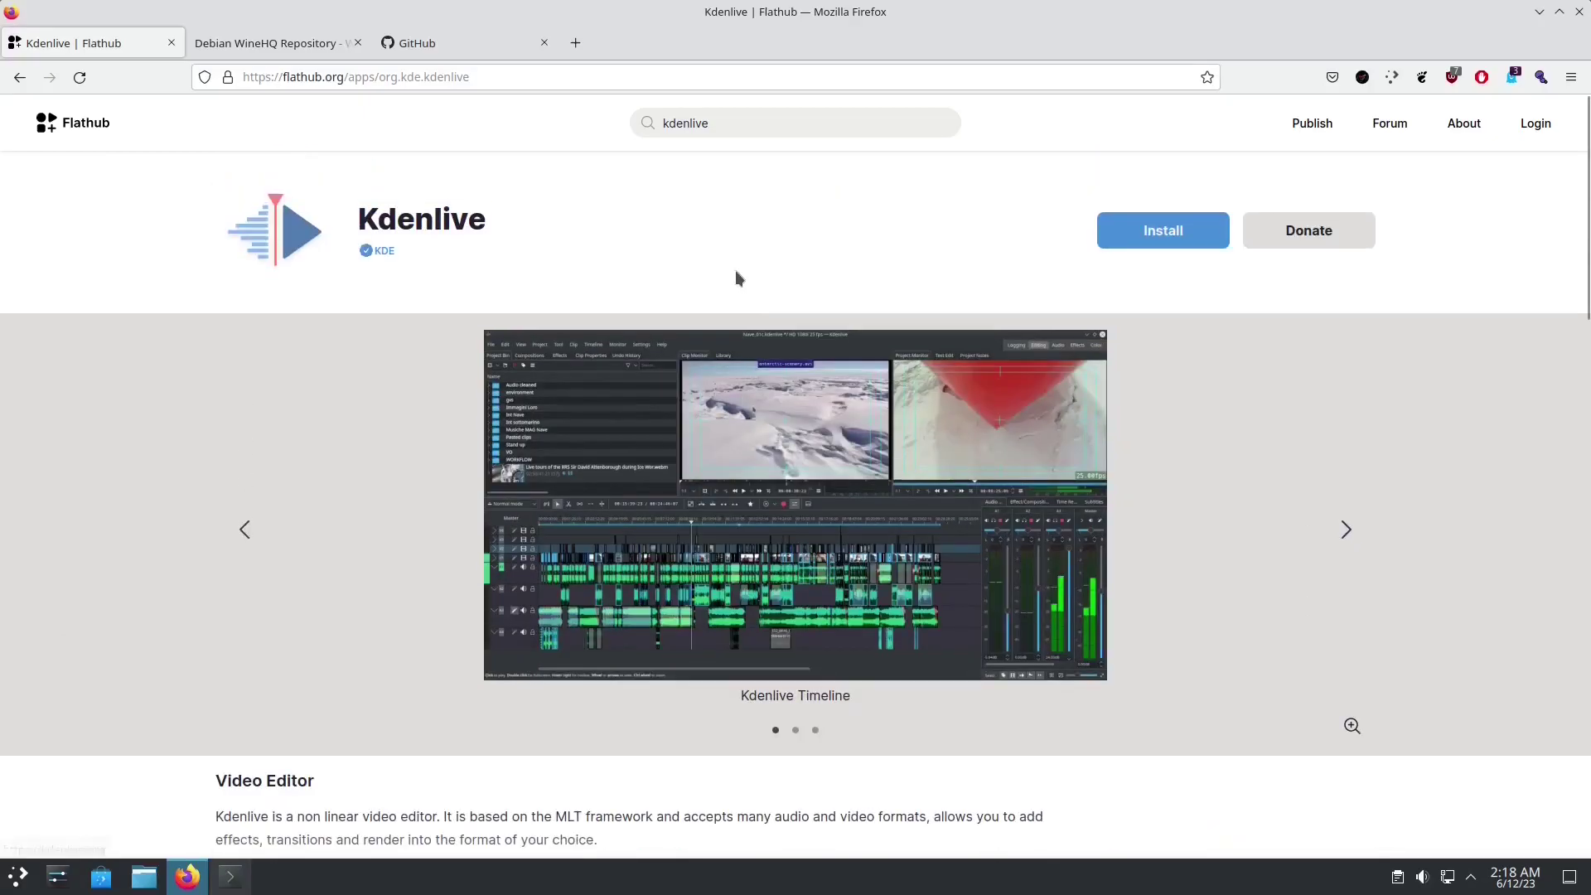
{"action": "left_click_drag", "start_coordinate": [727, 124], "coordinate": [509, 122]}
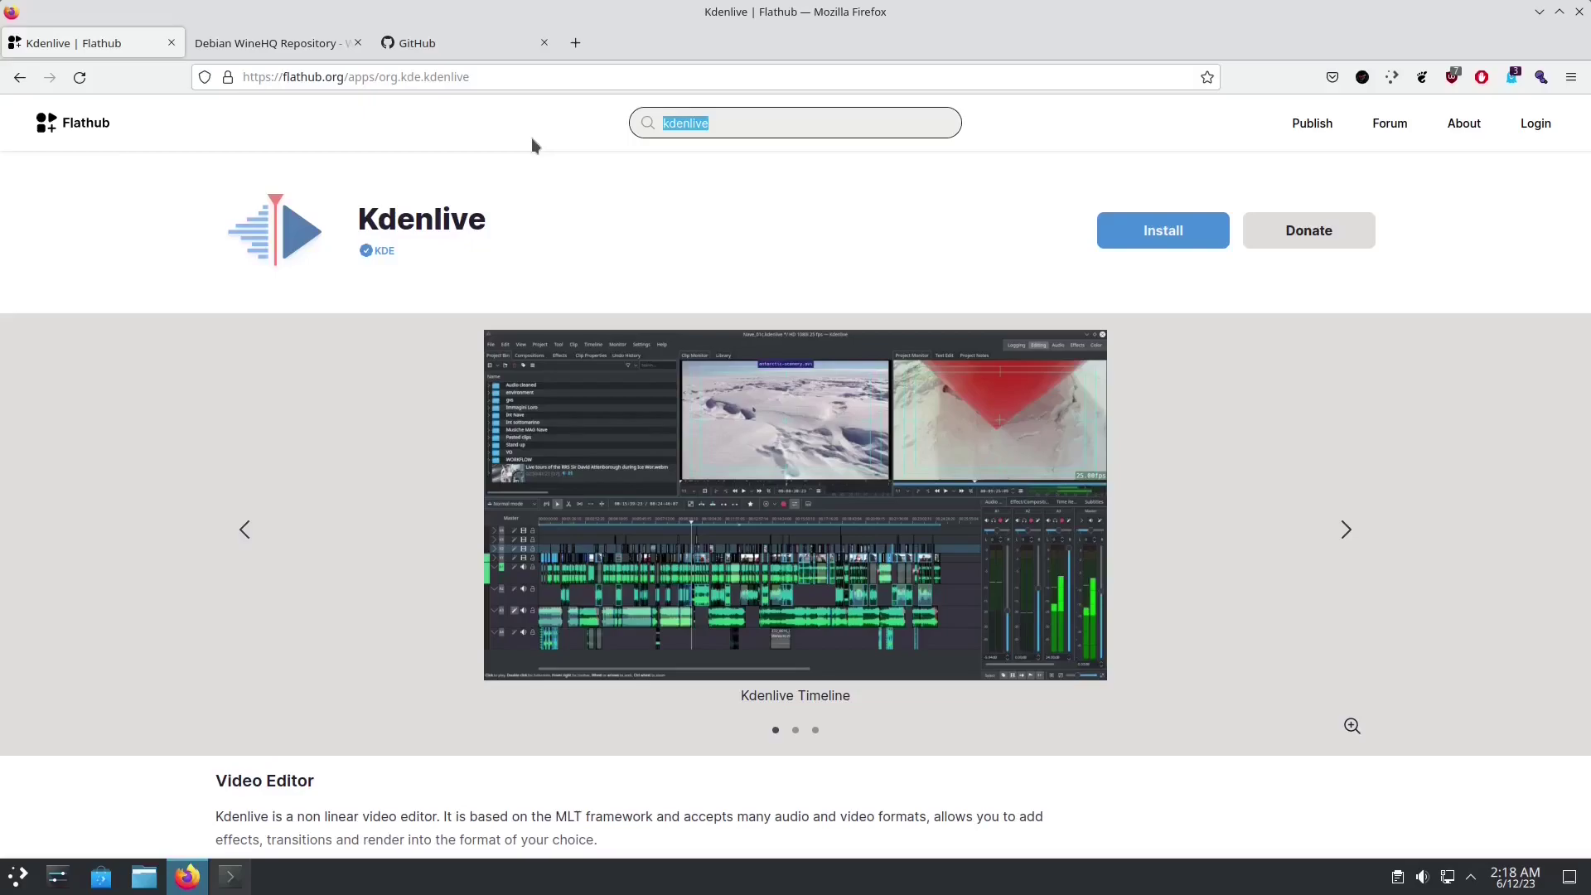
{"action": "type", "text": "steam"}
{"action": "key", "text": "Return"}
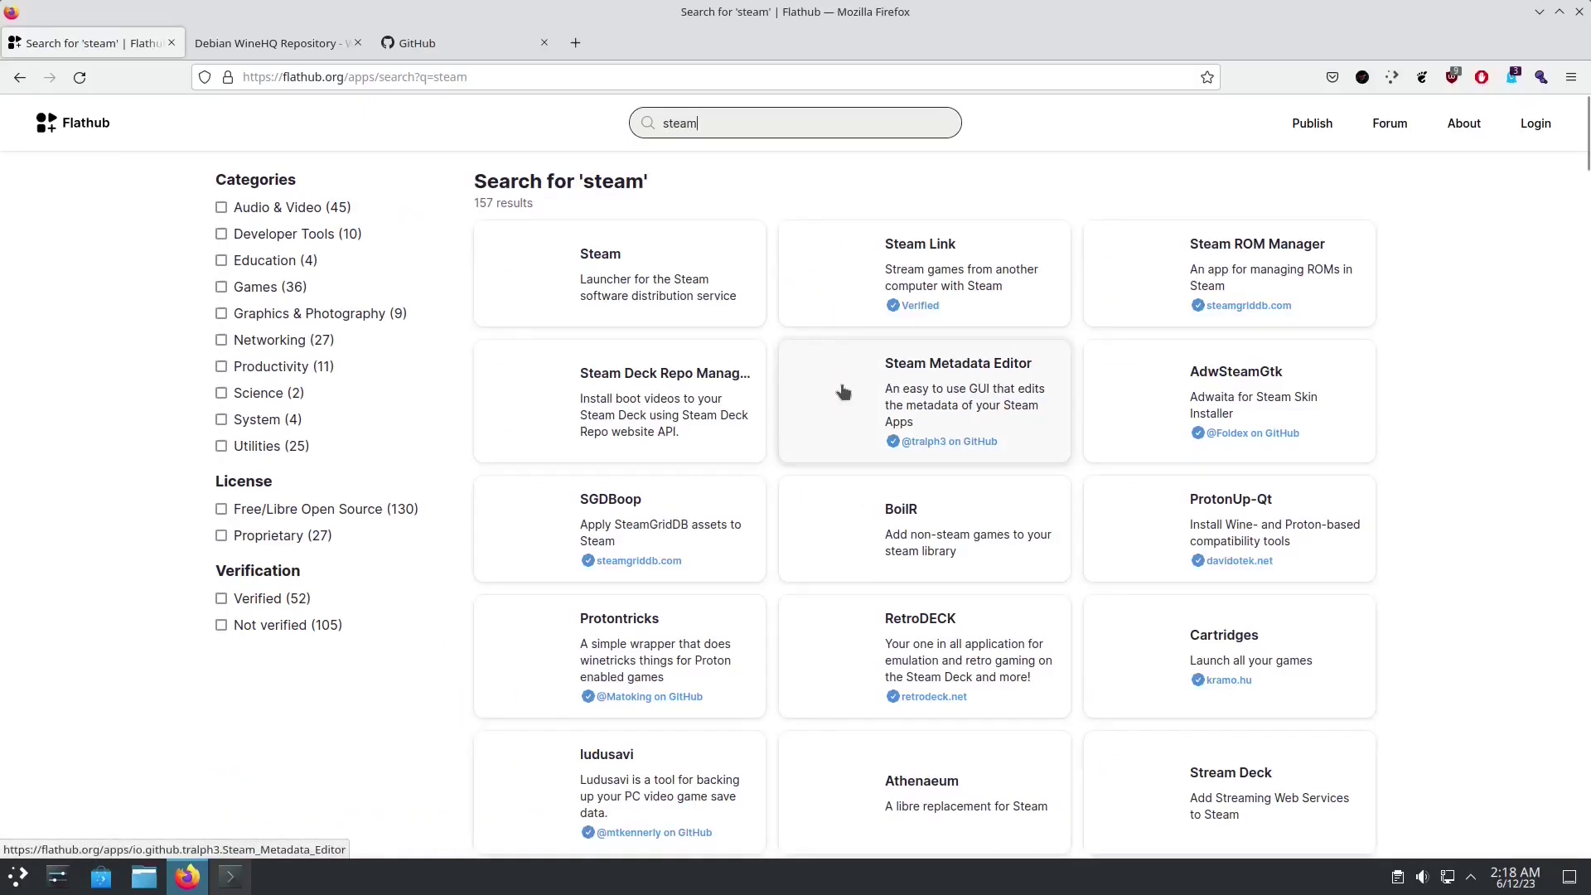
{"action": "left_click", "coordinate": [667, 278]}
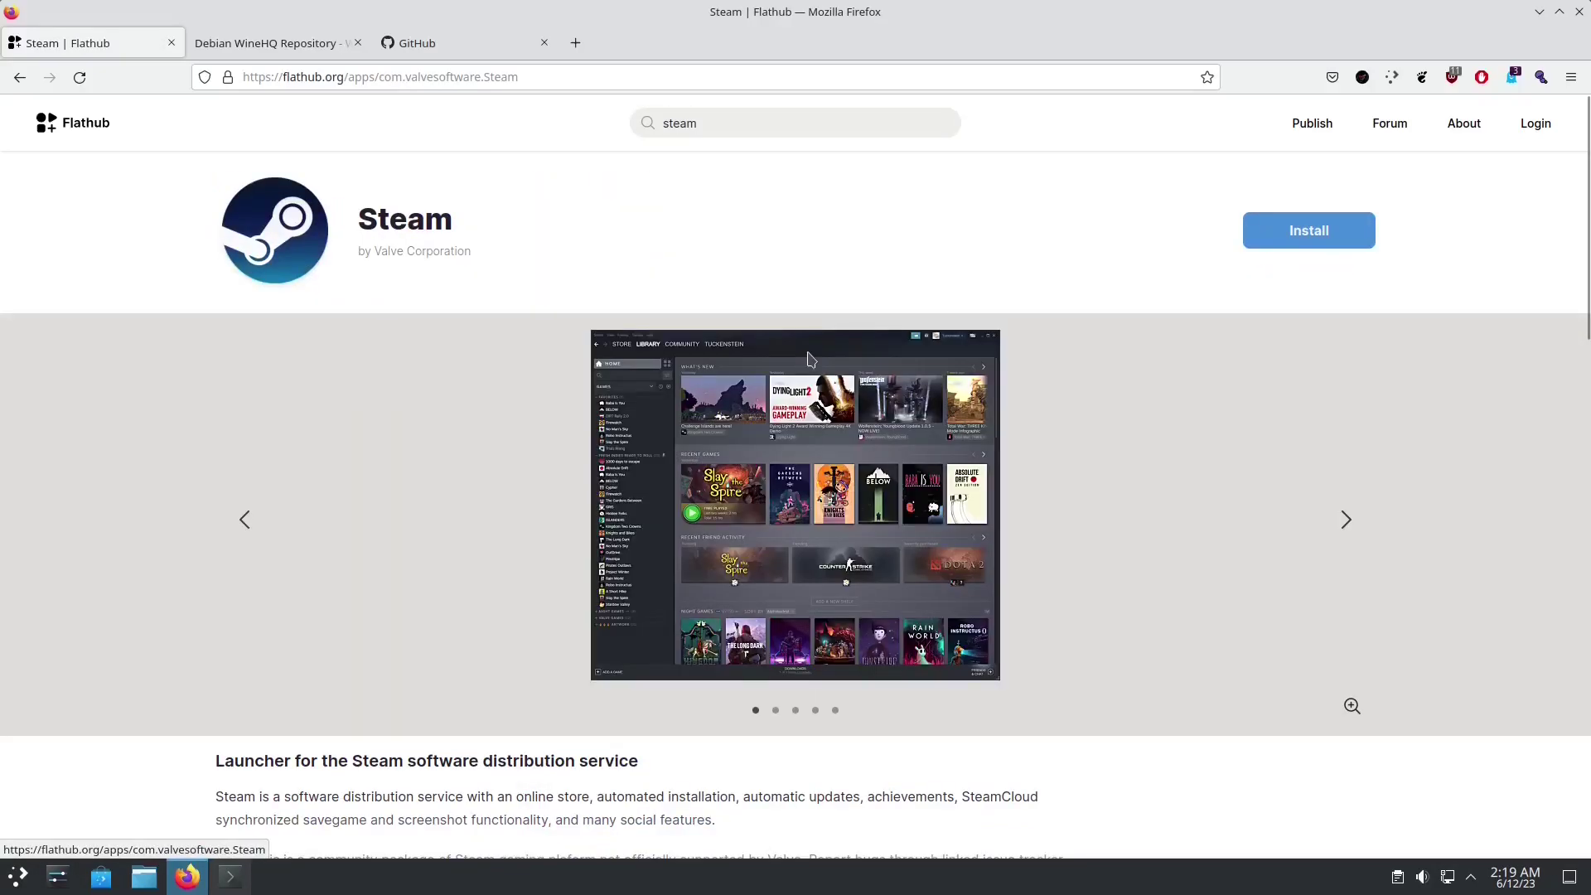
{"action": "scroll", "coordinate": [756, 567], "scroll_direction": "down", "scroll_amount": 10}
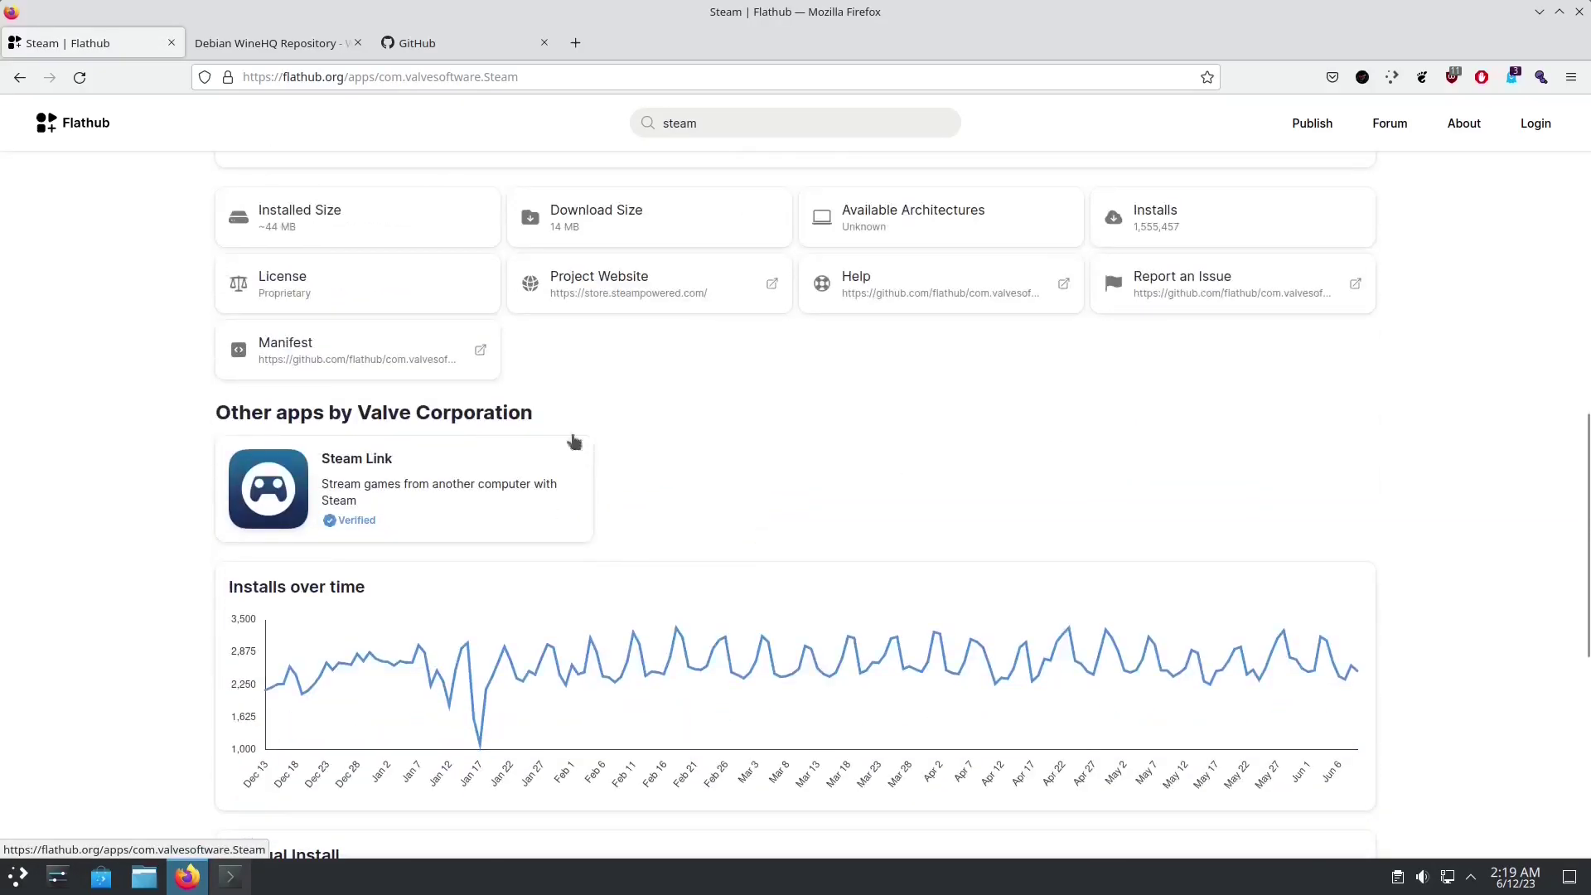
{"action": "scroll", "coordinate": [572, 443], "scroll_direction": "down", "scroll_amount": 7}
{"action": "left_click_drag", "start_coordinate": [236, 358], "coordinate": [586, 364]}
{"action": "key", "text": "ctrl+c"}
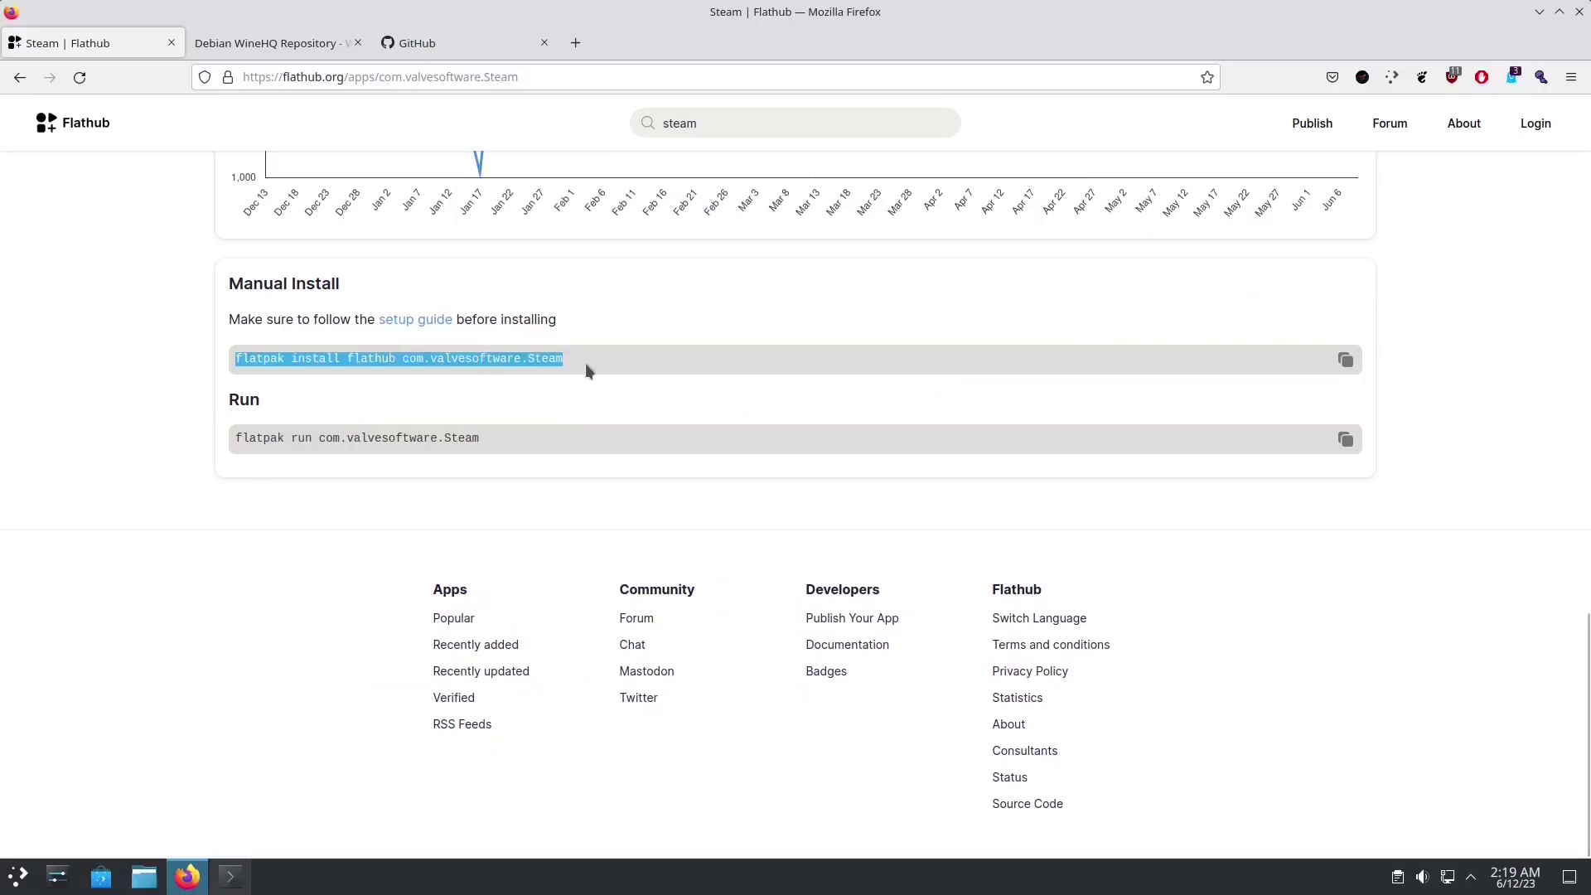
{"action": "key", "text": "alt+Tab"}
Step: Run flatpak install flathub com.valvesoftware.Steam and confirm the install
{"action": "key", "text": "ctrl+shift+v"}
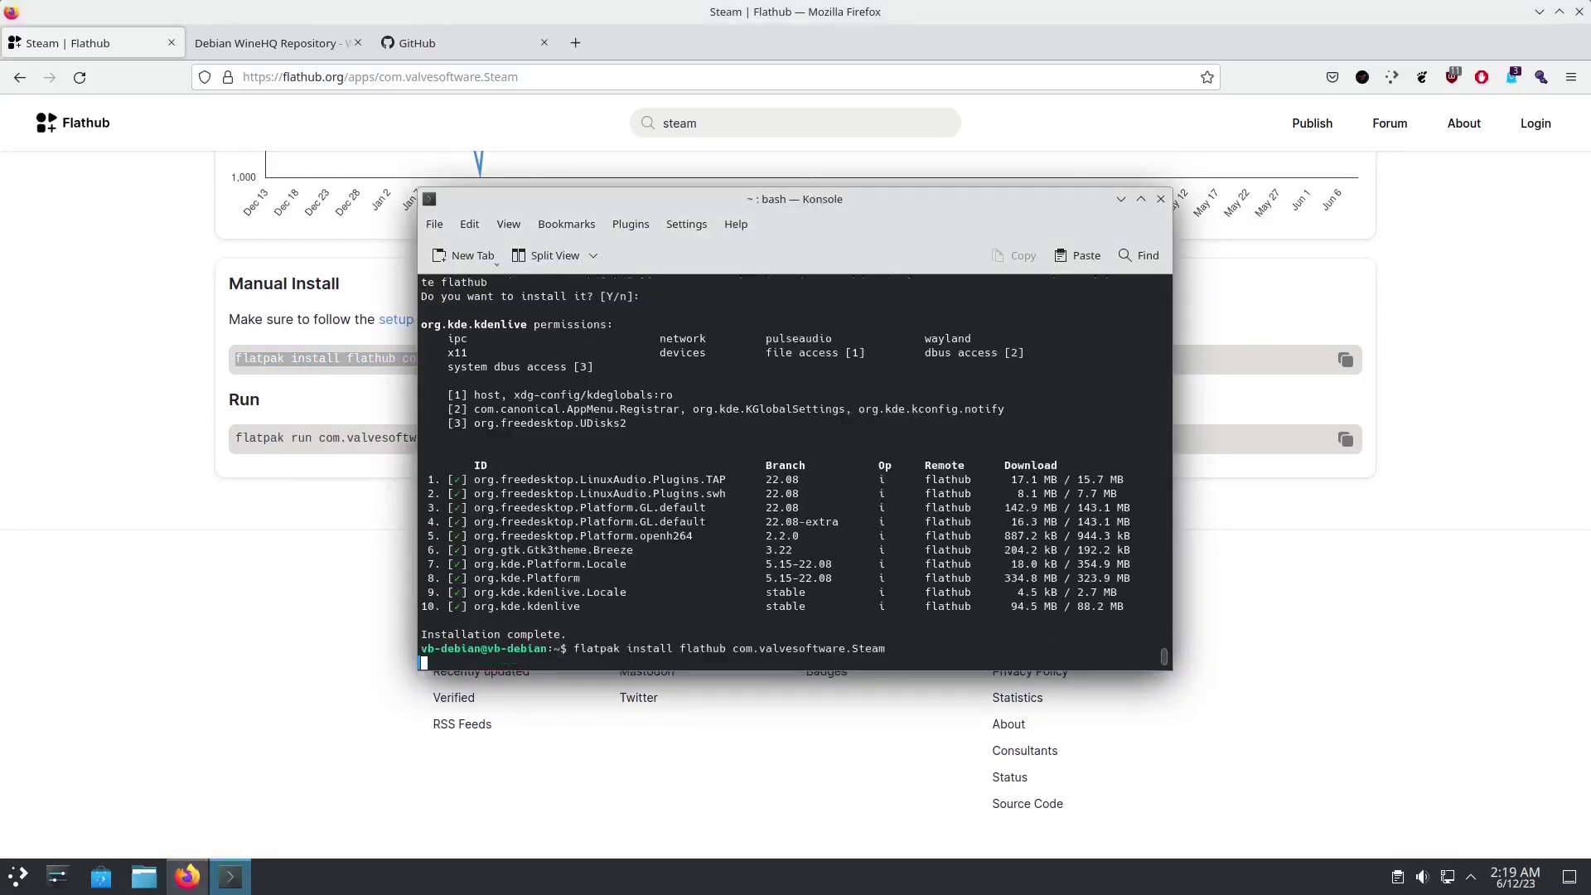
{"action": "key", "text": "Return"}
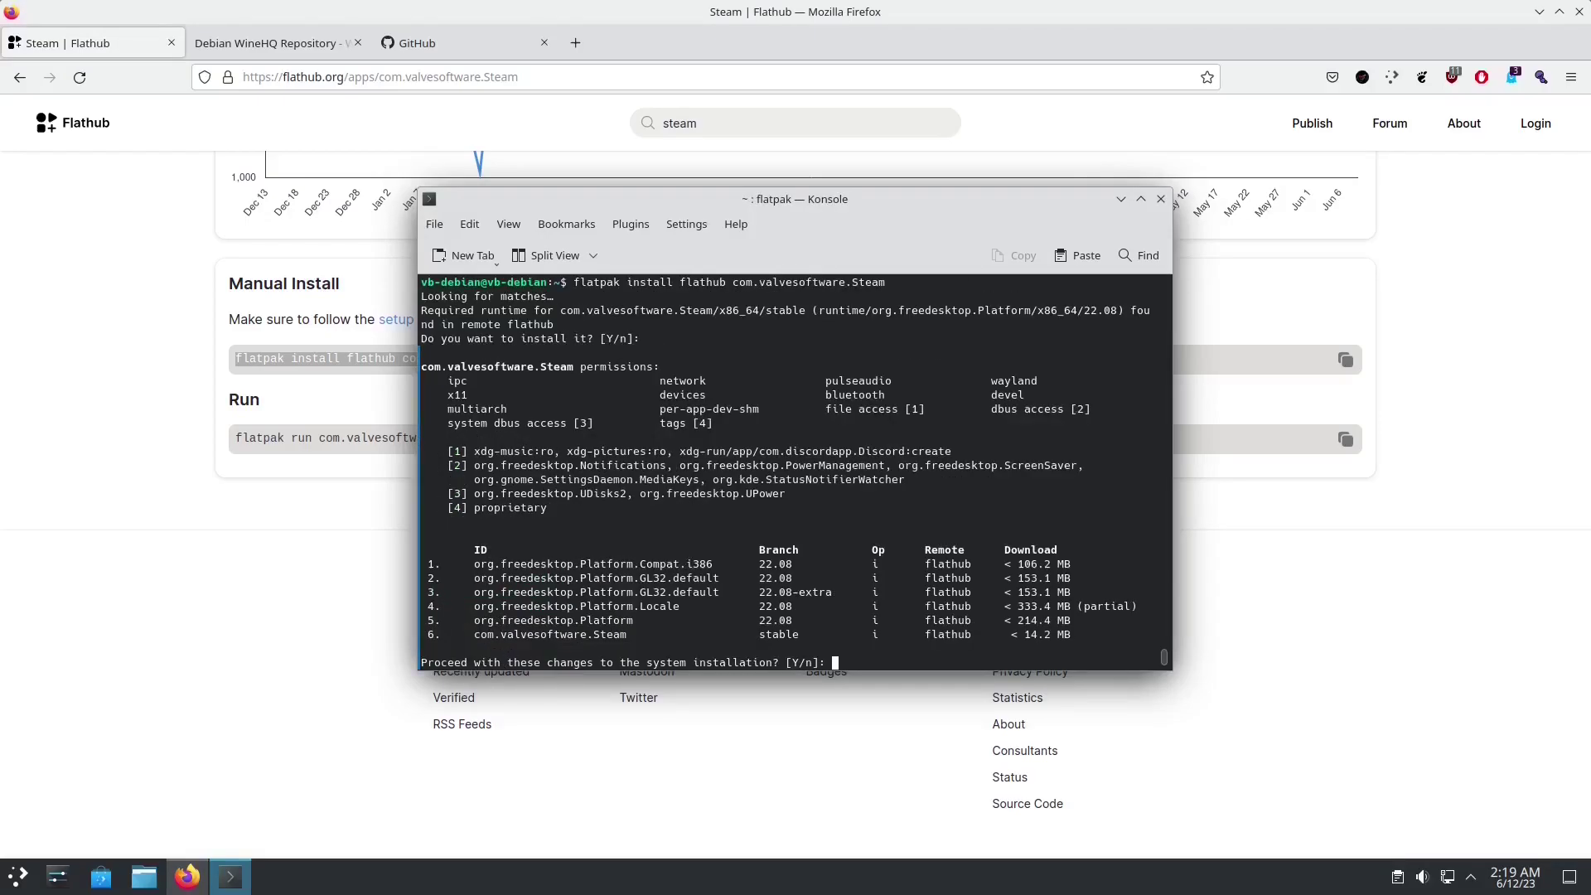
{"action": "key", "text": "Return"}
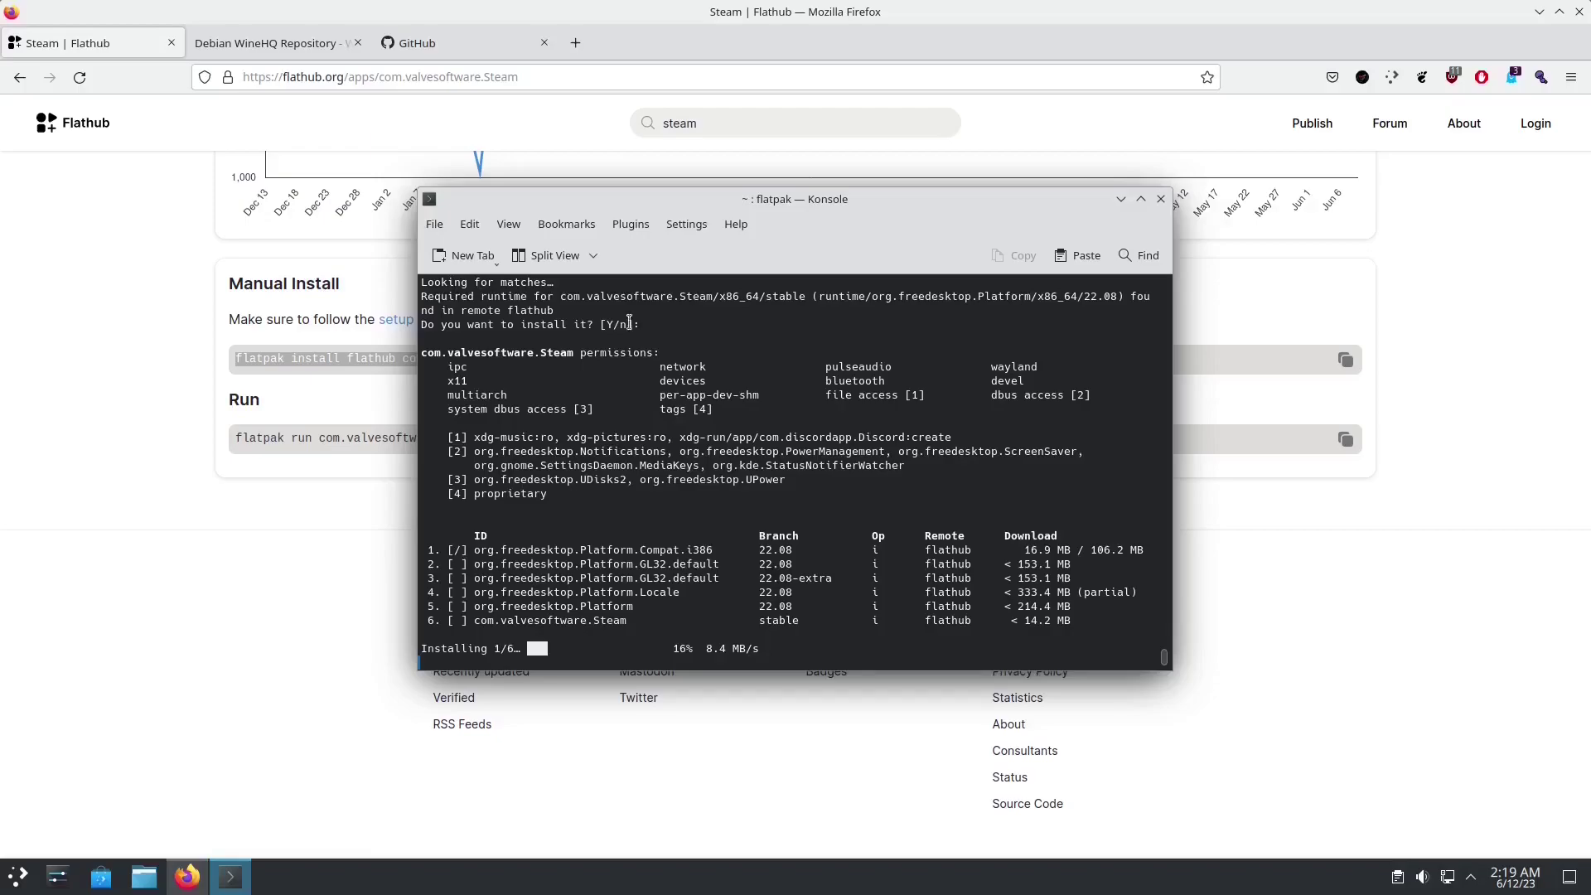
Step: Briefly open the Discover software center and close it again
{"action": "left_click", "coordinate": [103, 877]}
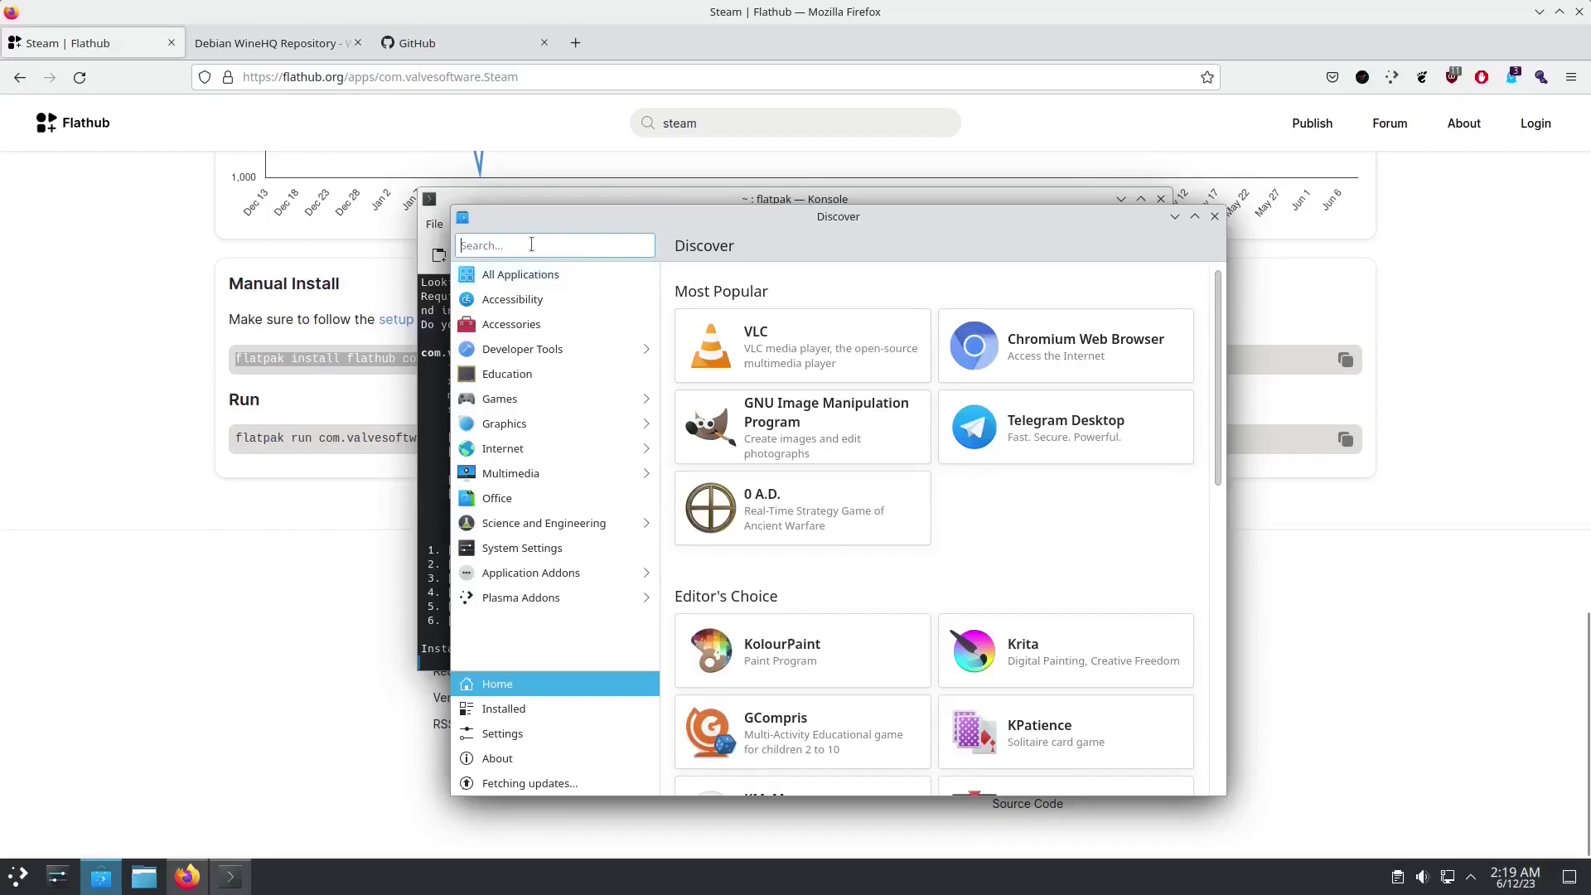
{"action": "key", "text": "ctrl+q"}
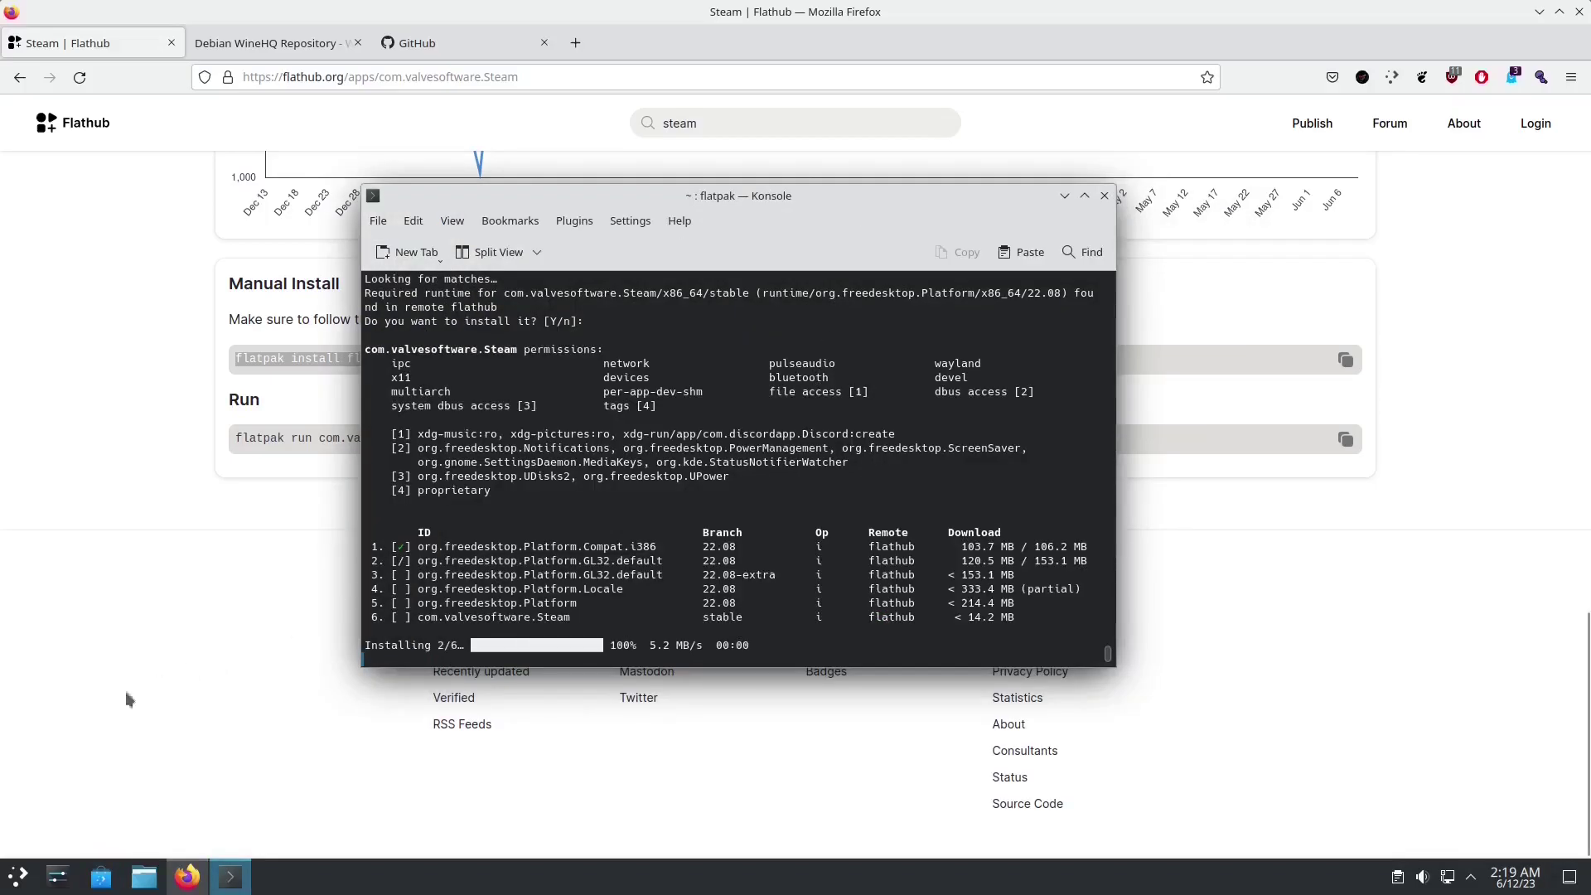
{"action": "left_click", "coordinate": [18, 876]}
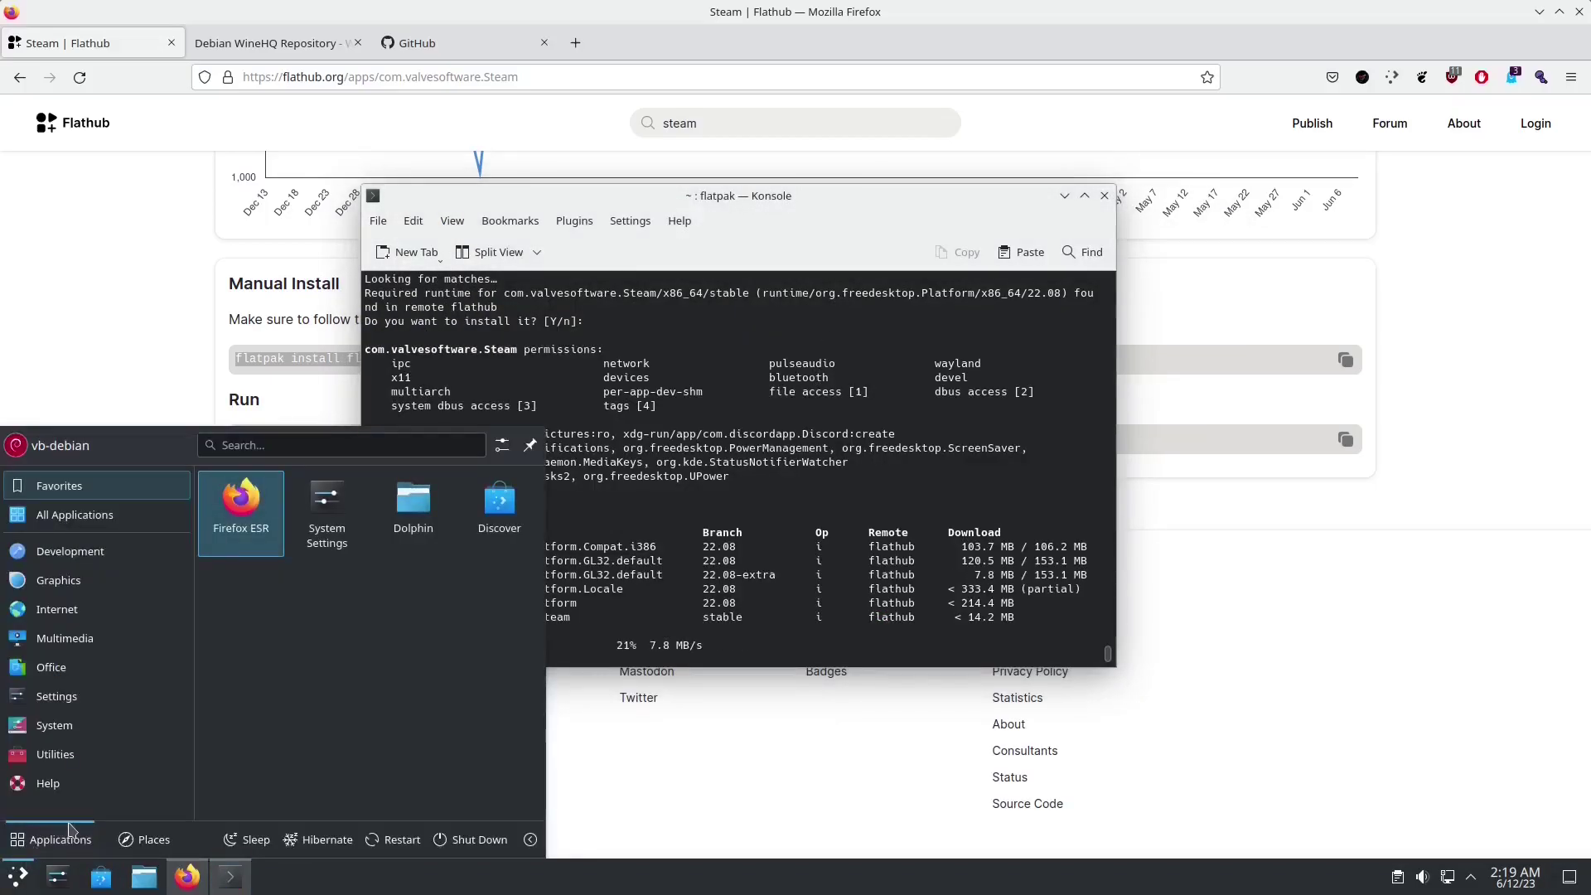
Step: Launch Kdenlive by searching 'kde' in the launcher, then close it
{"action": "type", "text": "kde"}
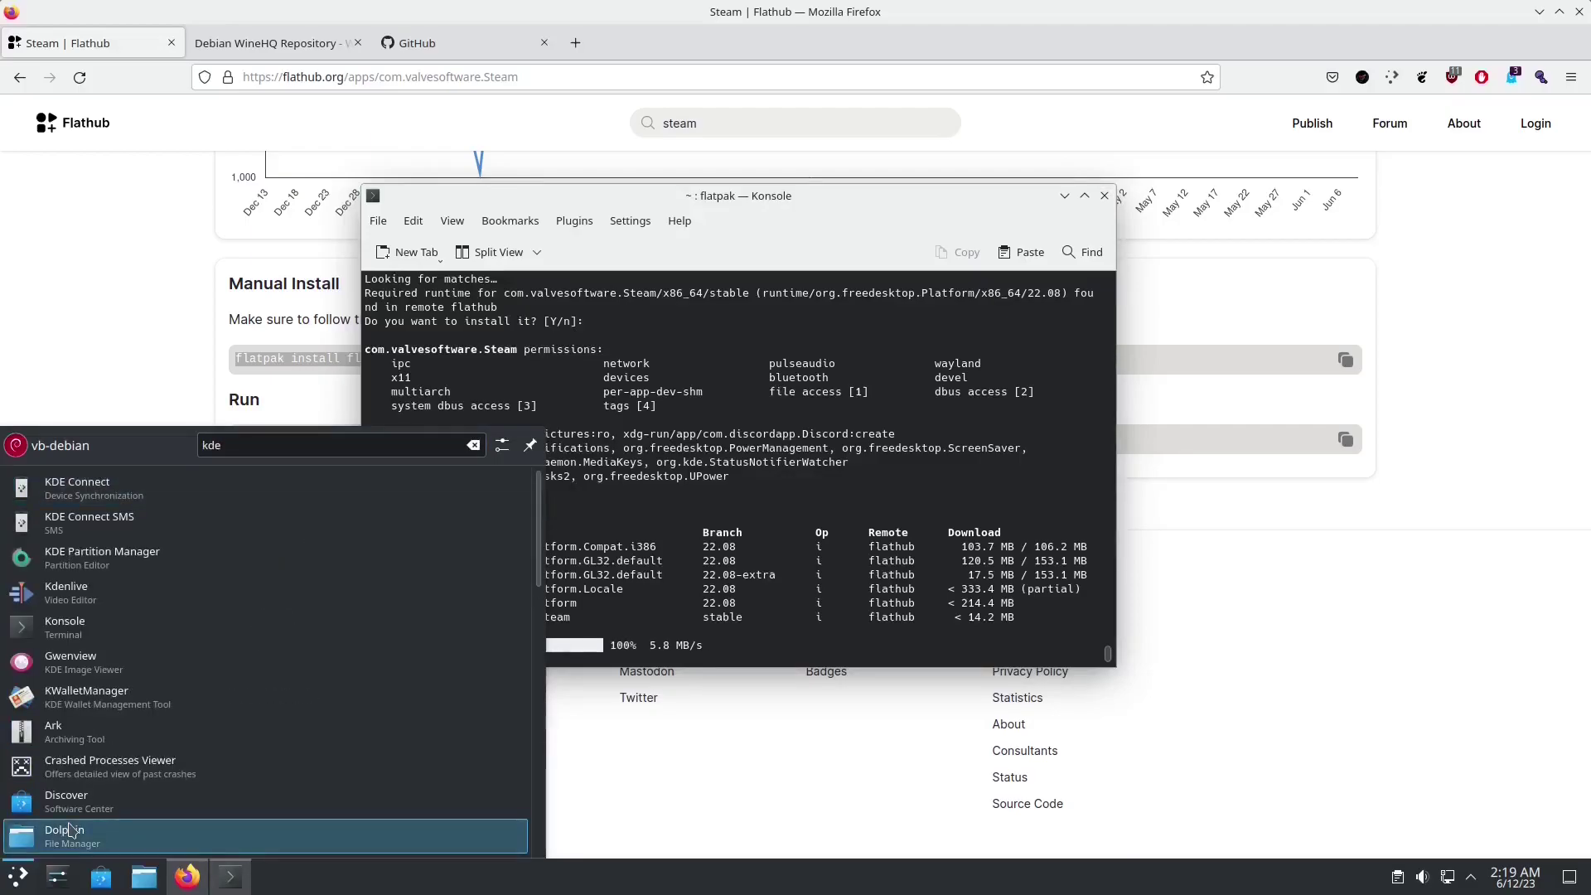
{"action": "left_click", "coordinate": [97, 603]}
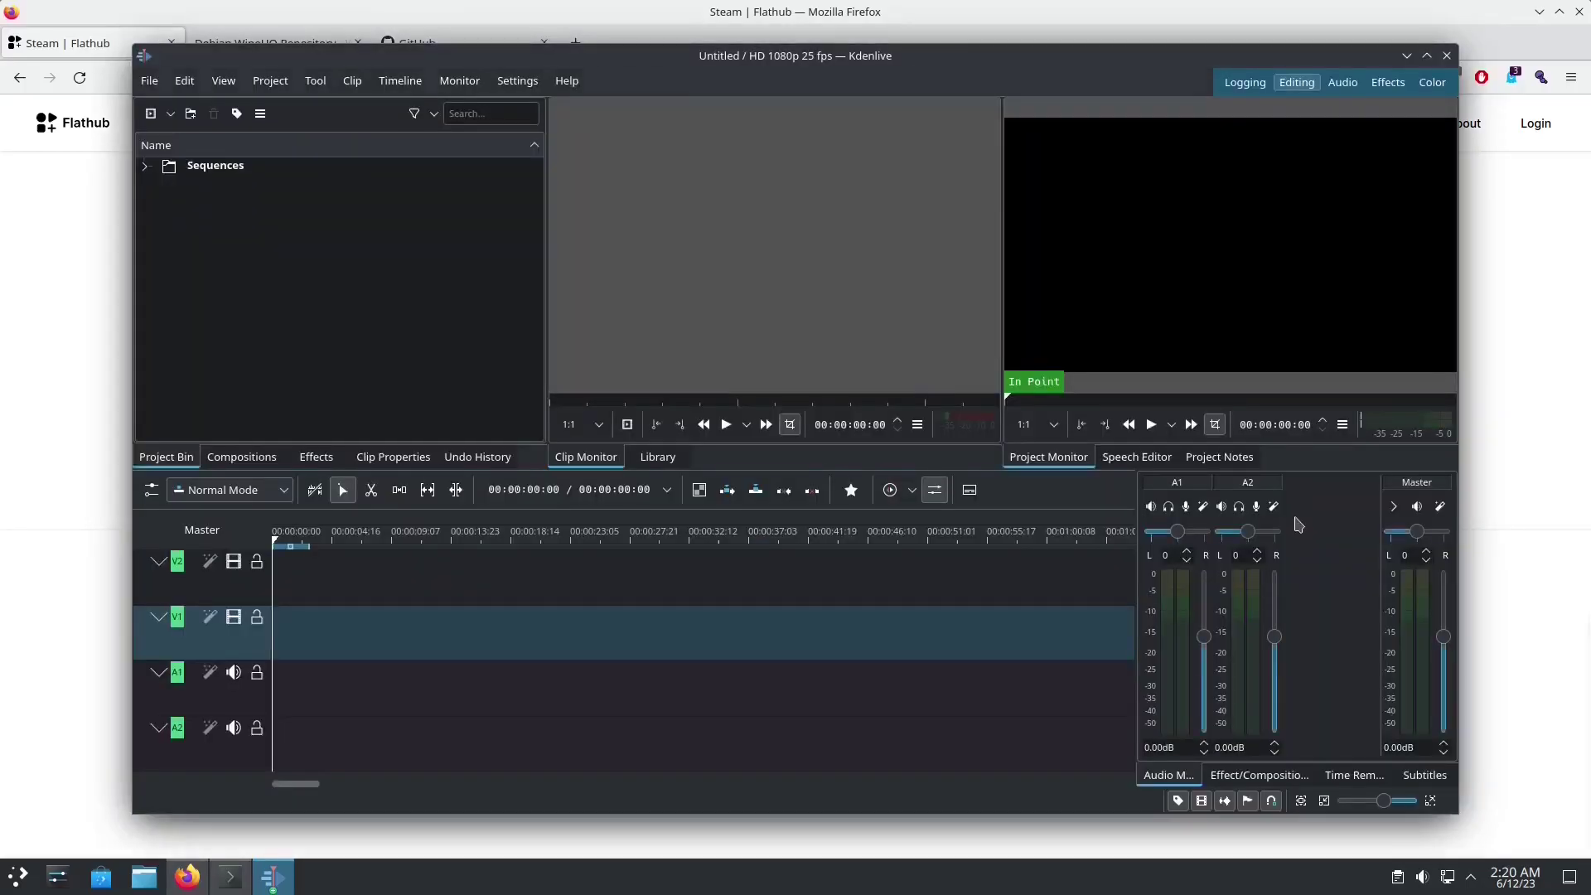
{"action": "left_click", "coordinate": [1447, 55]}
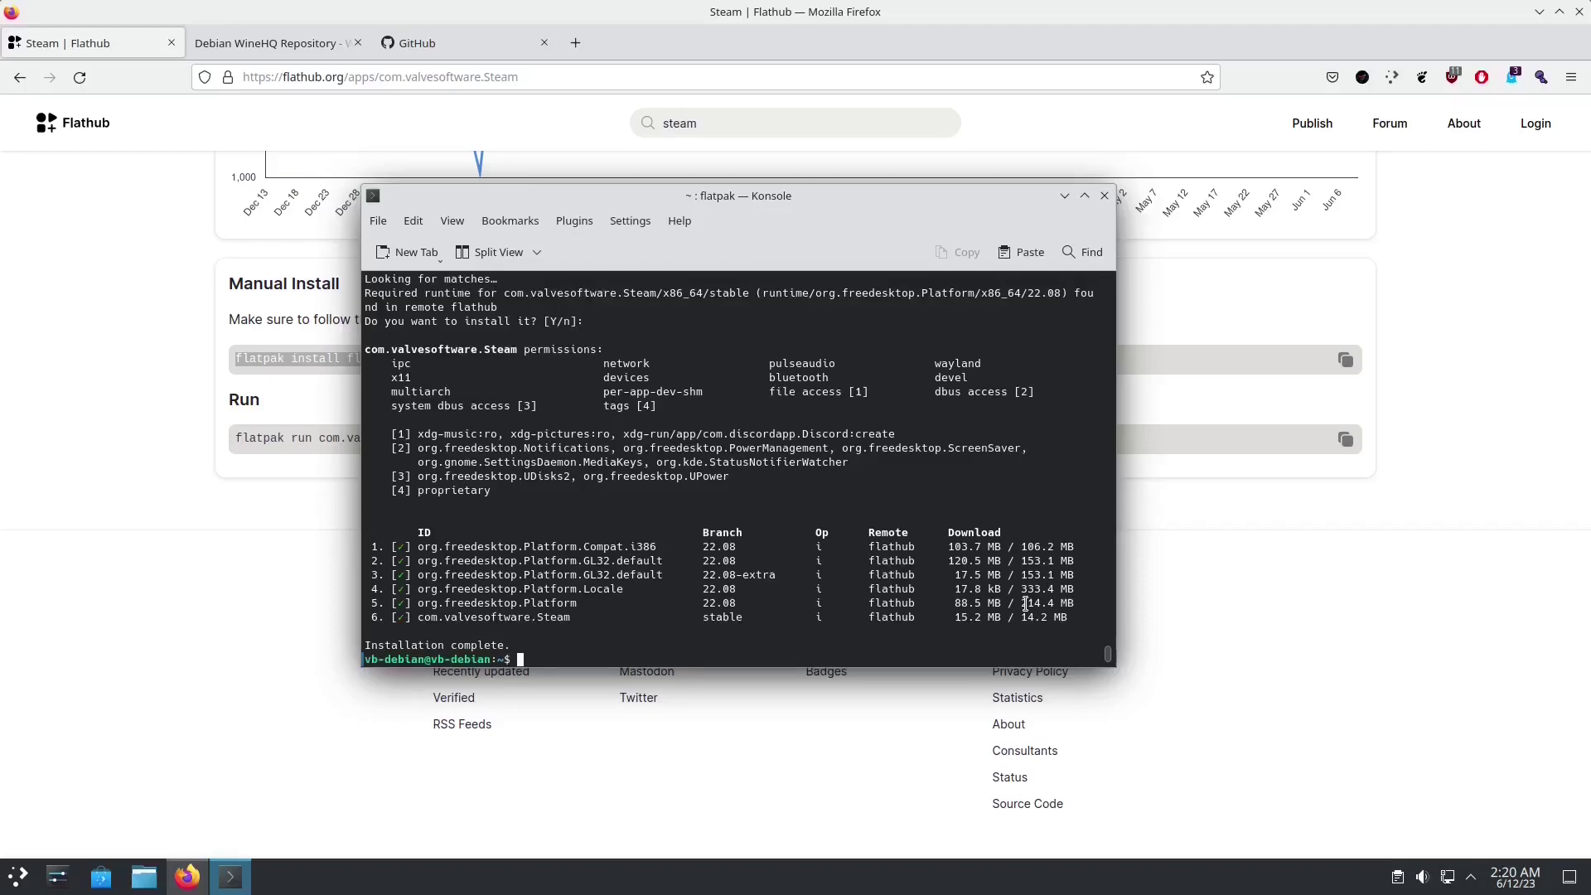
Step: Minimize the Flathub Steam page in Firefox to reveal the terminal showing Steam installed
{"action": "left_click", "coordinate": [815, 123]}
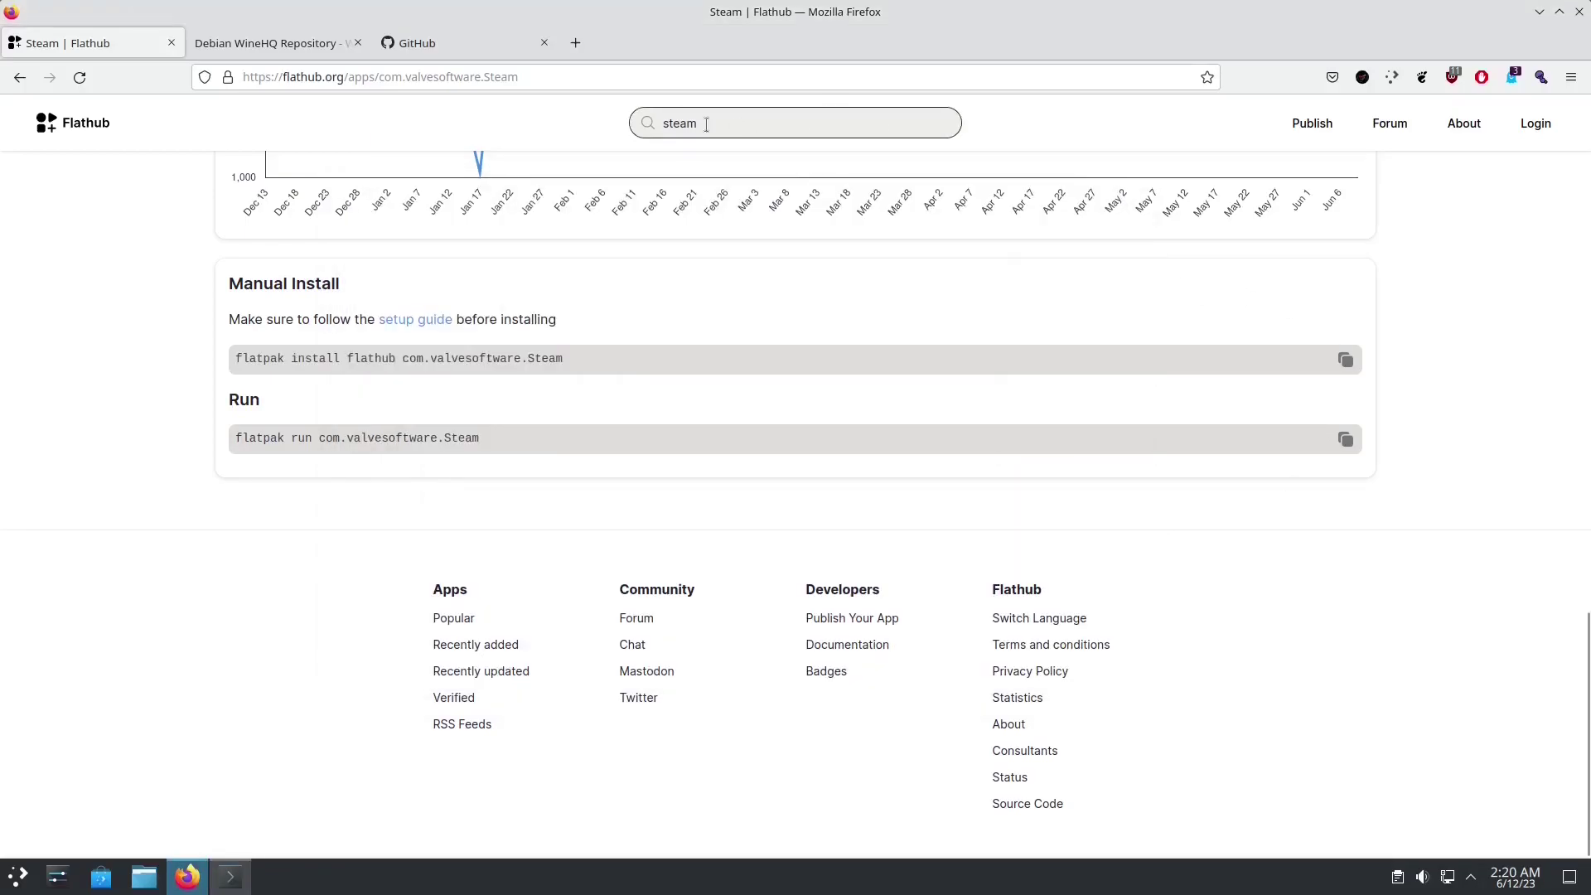
{"action": "left_click_drag", "start_coordinate": [704, 125], "coordinate": [554, 122]}
{"action": "left_click_drag", "start_coordinate": [617, 365], "coordinate": [270, 321]}
{"action": "left_click", "coordinate": [585, 365]}
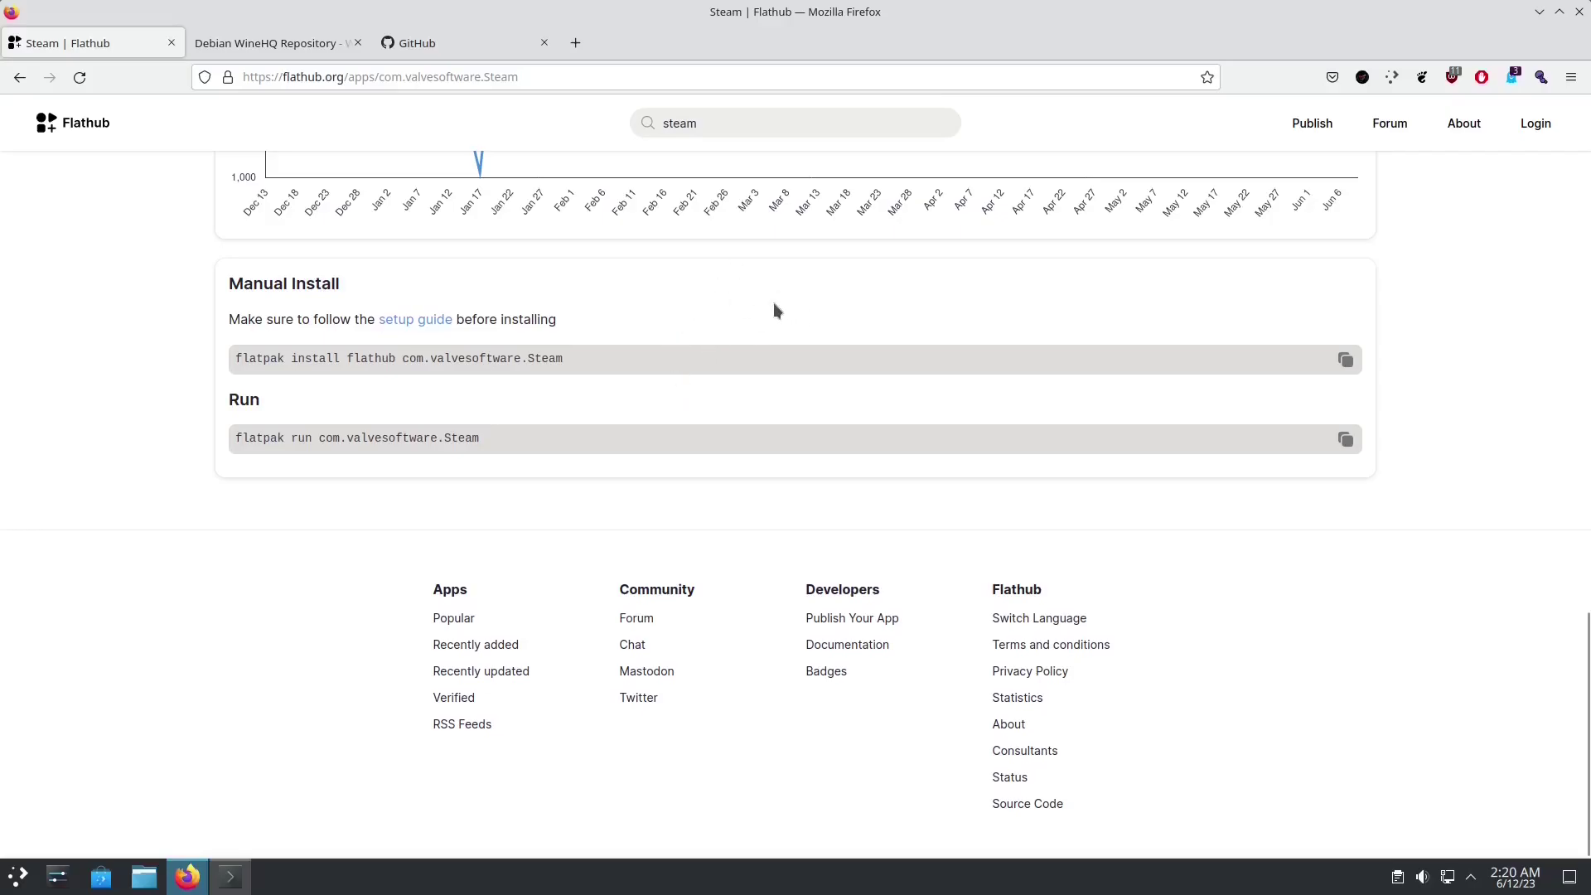
{"action": "left_click", "coordinate": [1538, 11]}
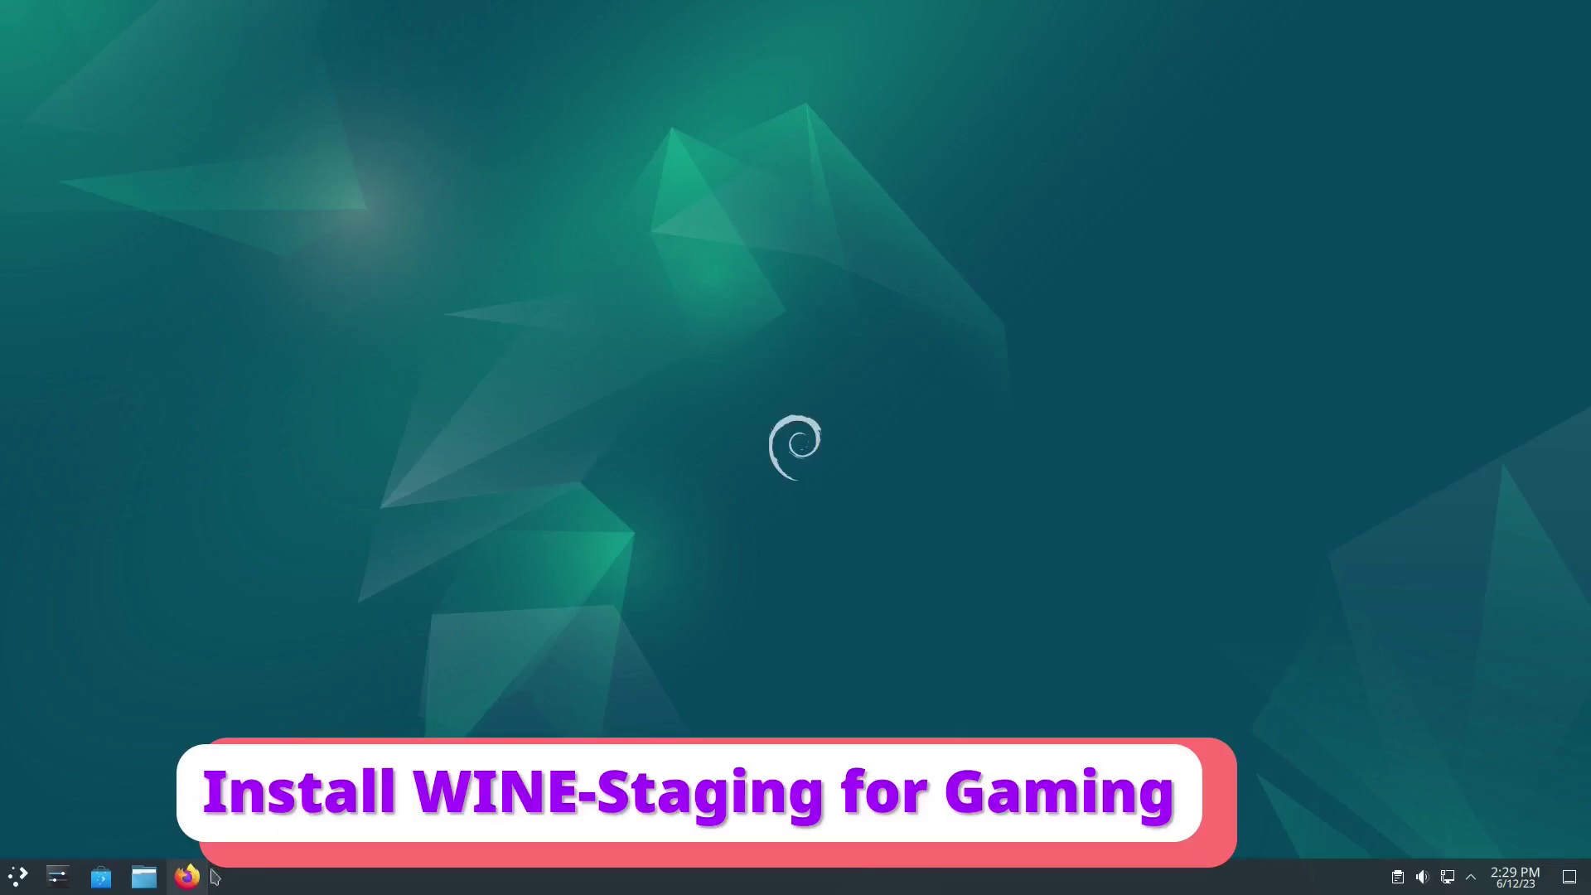
Step: Restore Firefox from the taskbar, showing the WineHQ wiki's Debian page
{"action": "left_click", "coordinate": [187, 876]}
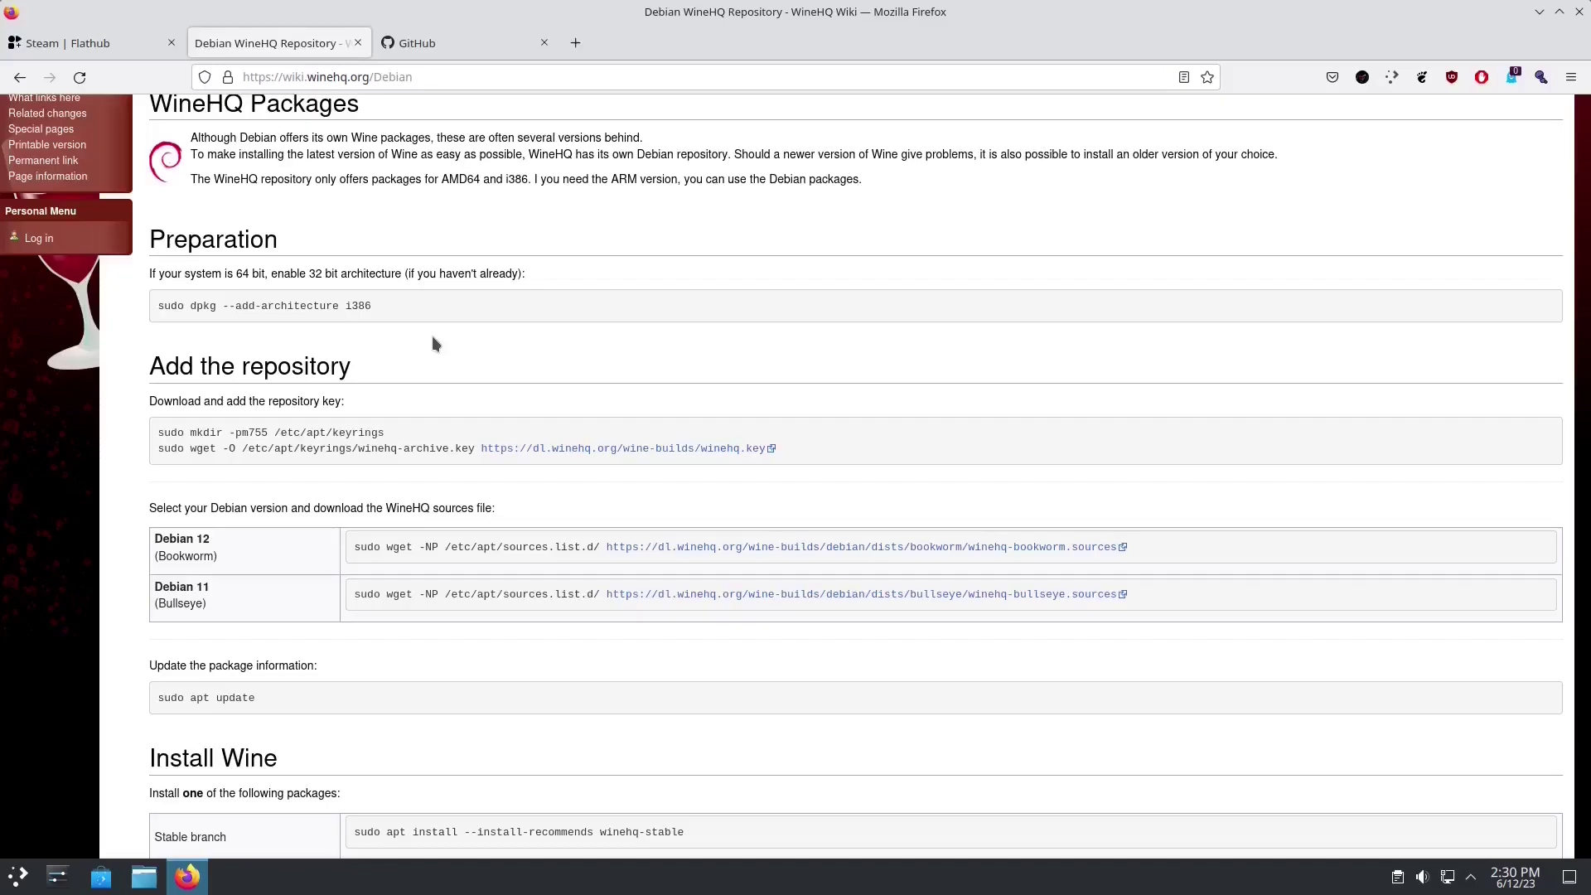
Step: Open Konsole and run the wiki's dpkg --add-architecture i386 command with sudo
{"action": "left_click_drag", "start_coordinate": [159, 306], "coordinate": [375, 305]}
{"action": "key", "text": "ctrl+c"}
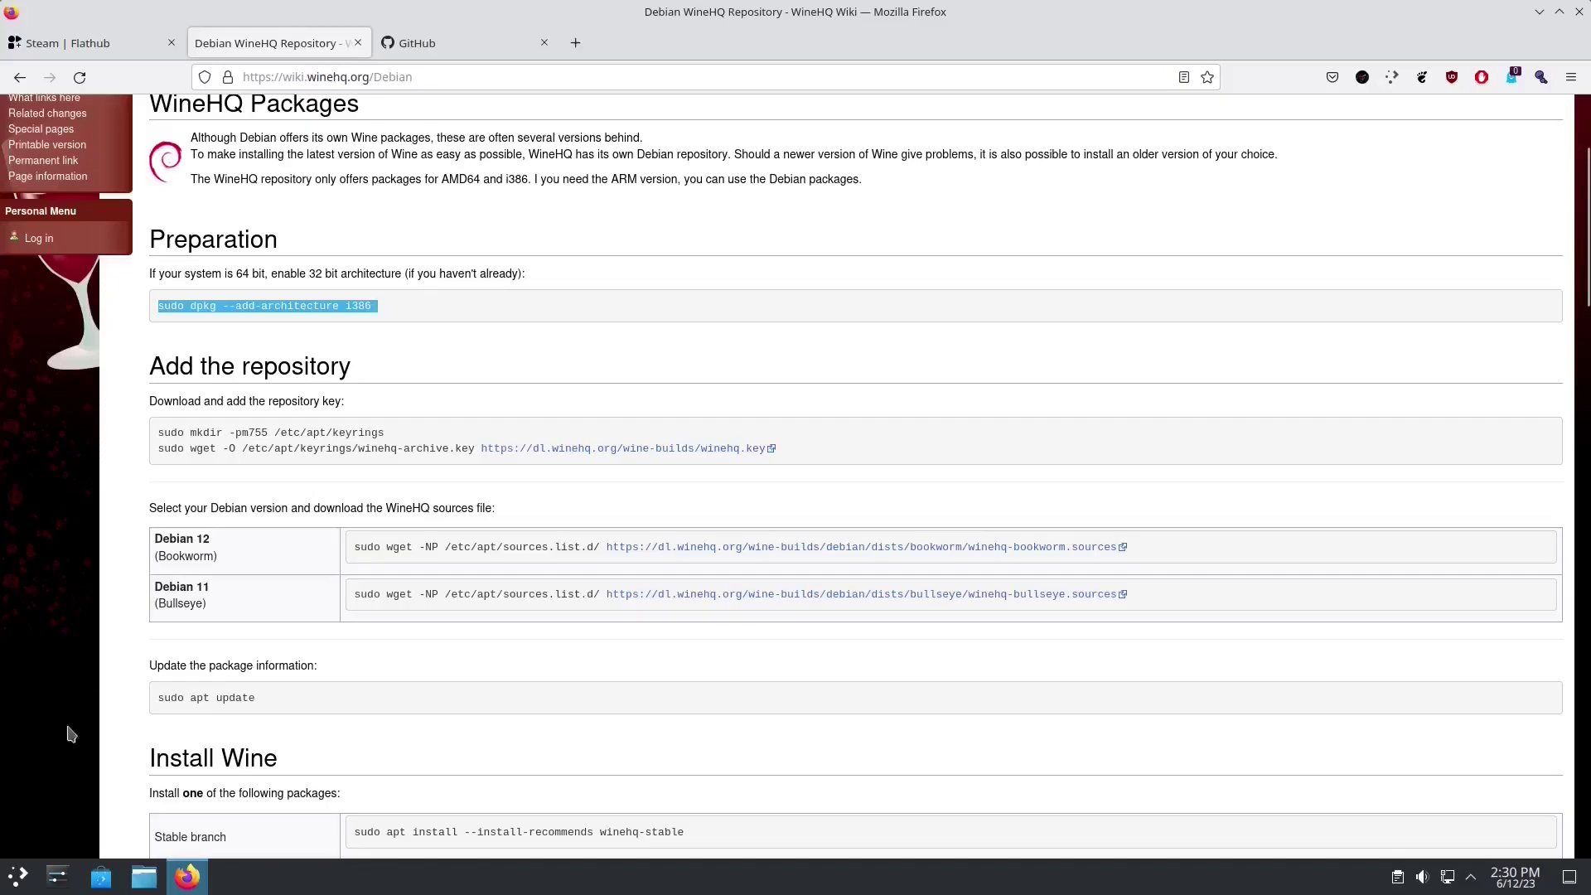
{"action": "left_click", "coordinate": [17, 876]}
{"action": "type", "text": "kon"}
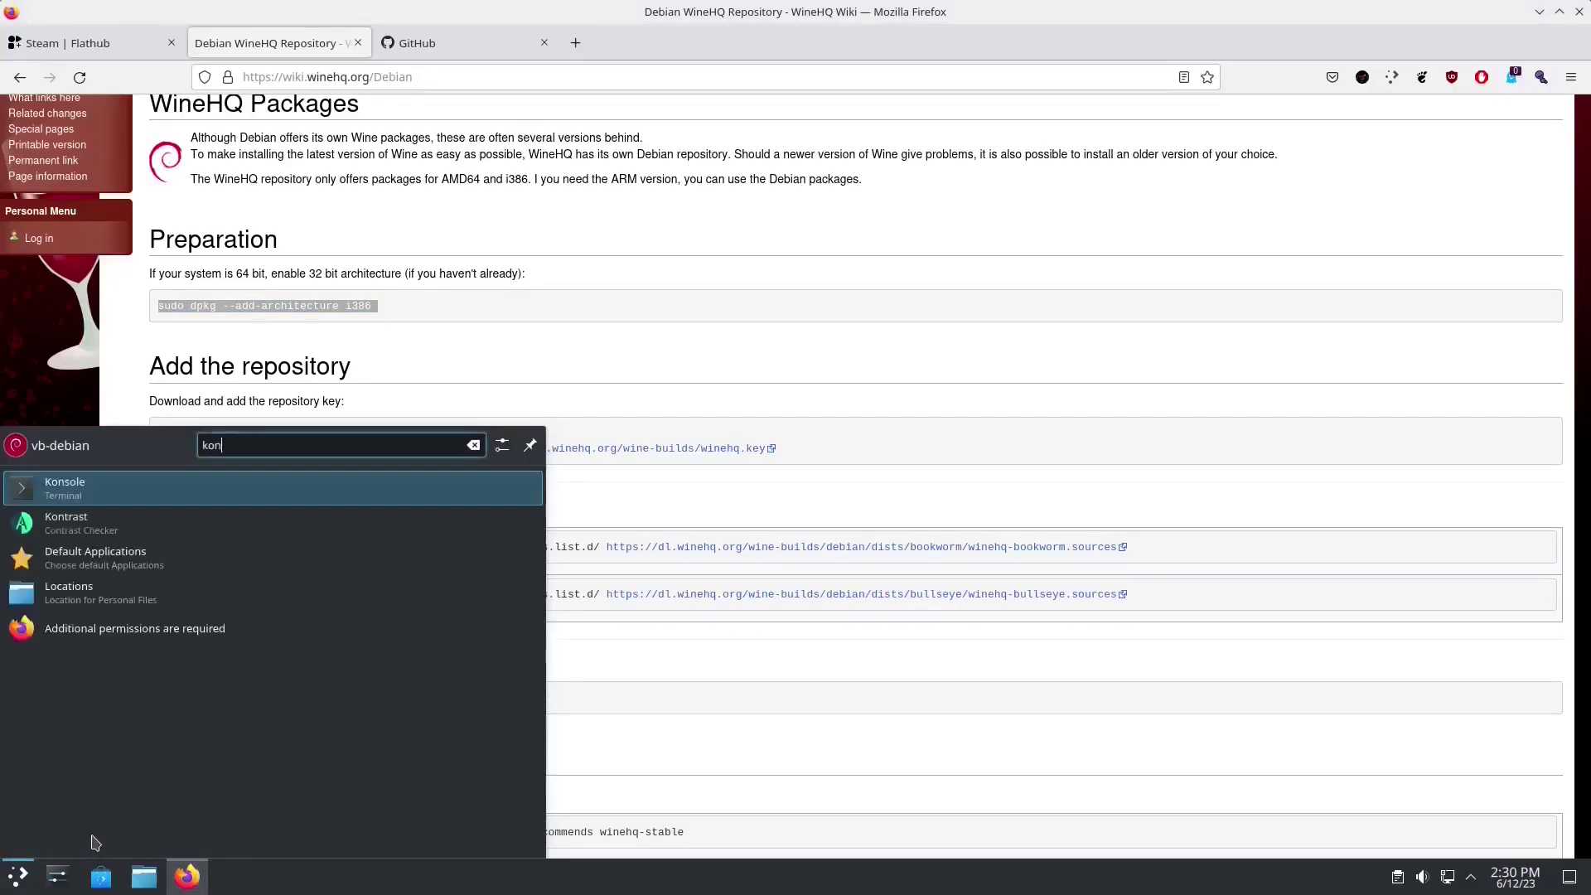
{"action": "key", "text": "Return"}
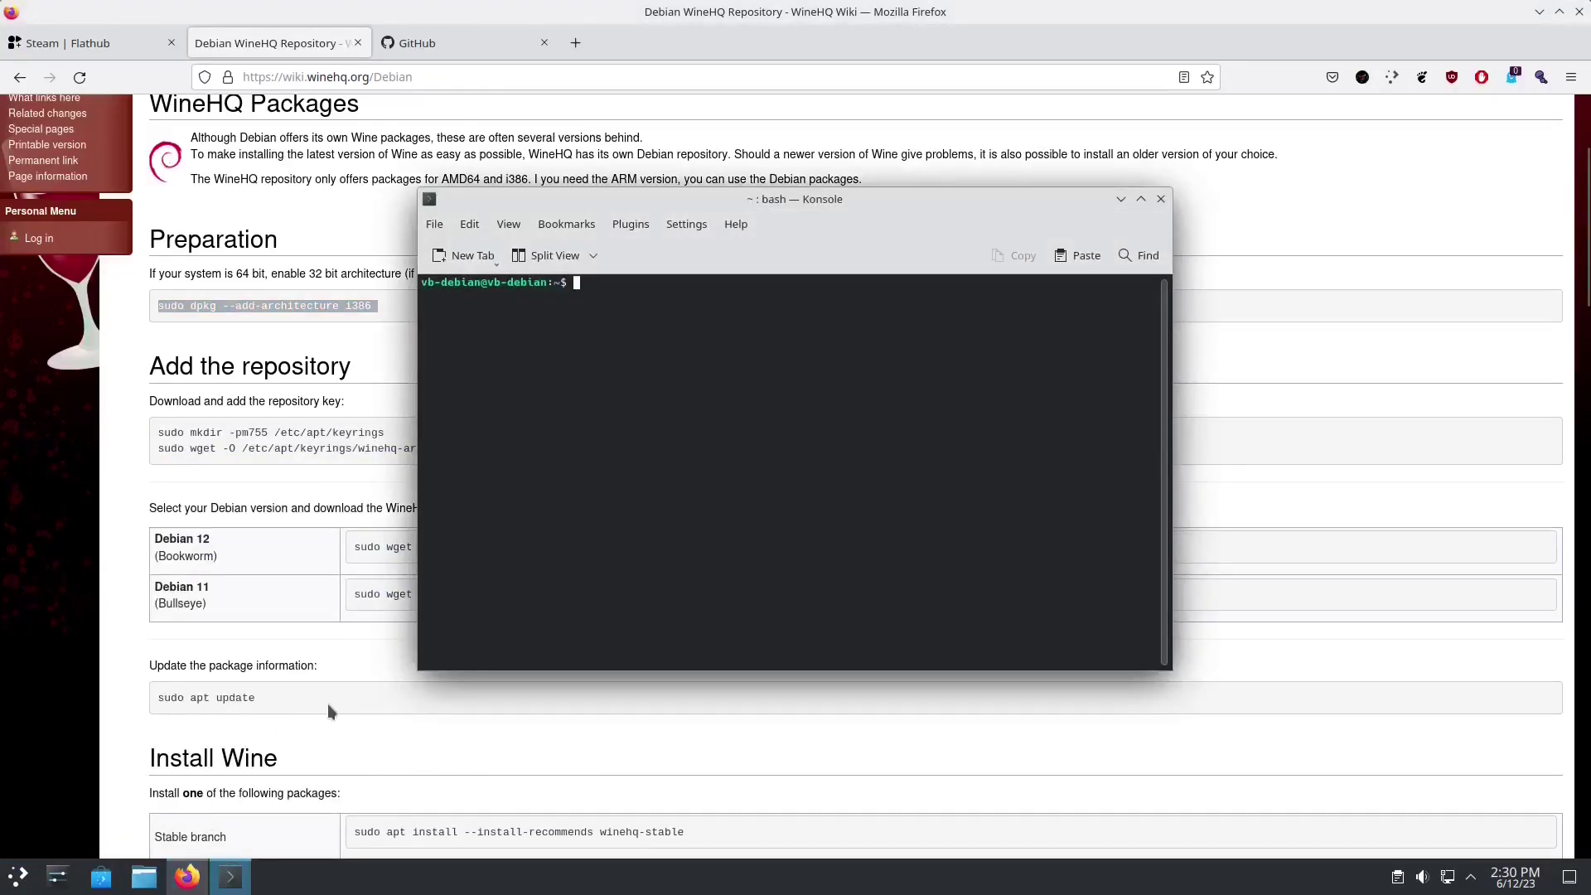
{"action": "key", "text": "ctrl+shift+v"}
{"action": "key", "text": "Return"}
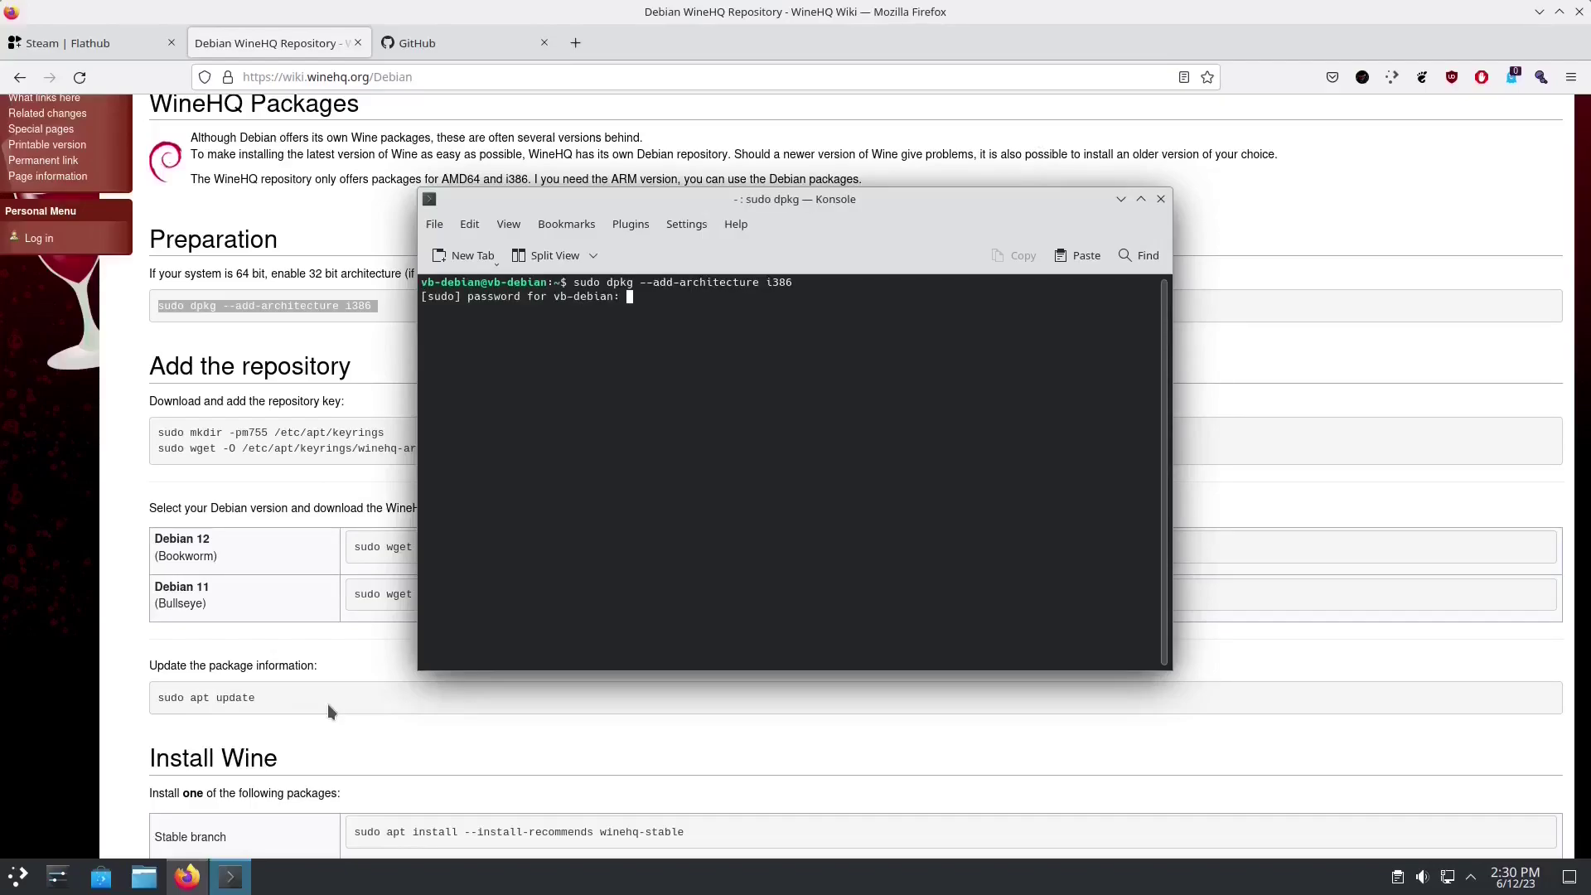
{"action": "key", "text": "Return"}
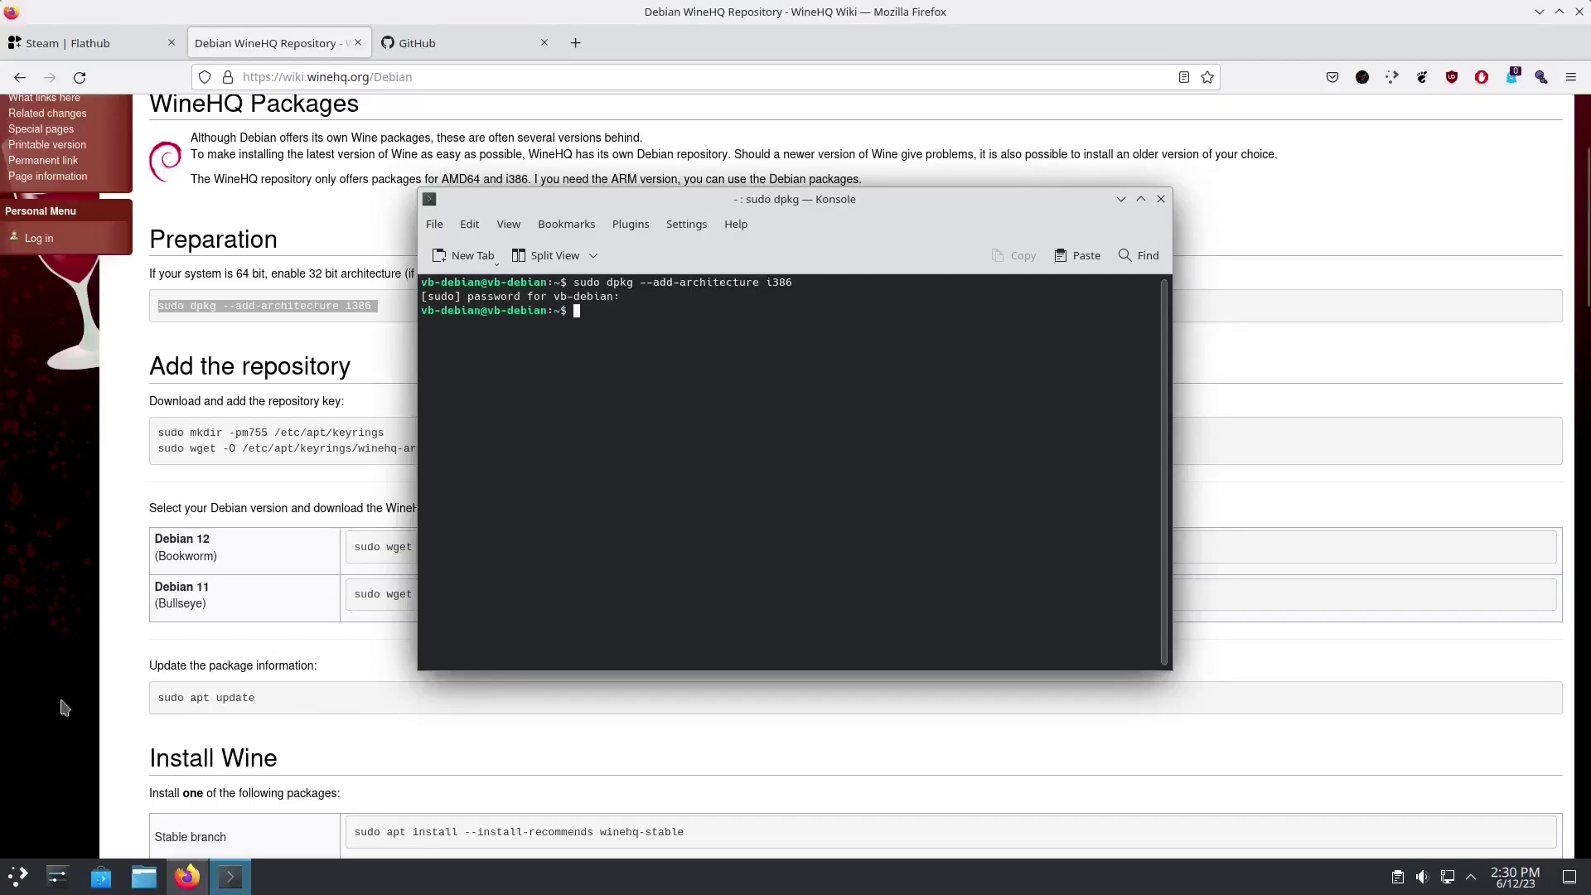
Step: Create the /etc/apt/keyrings folder with the wiki's mkdir -pm755 command
{"action": "left_click_drag", "start_coordinate": [158, 433], "coordinate": [383, 433]}
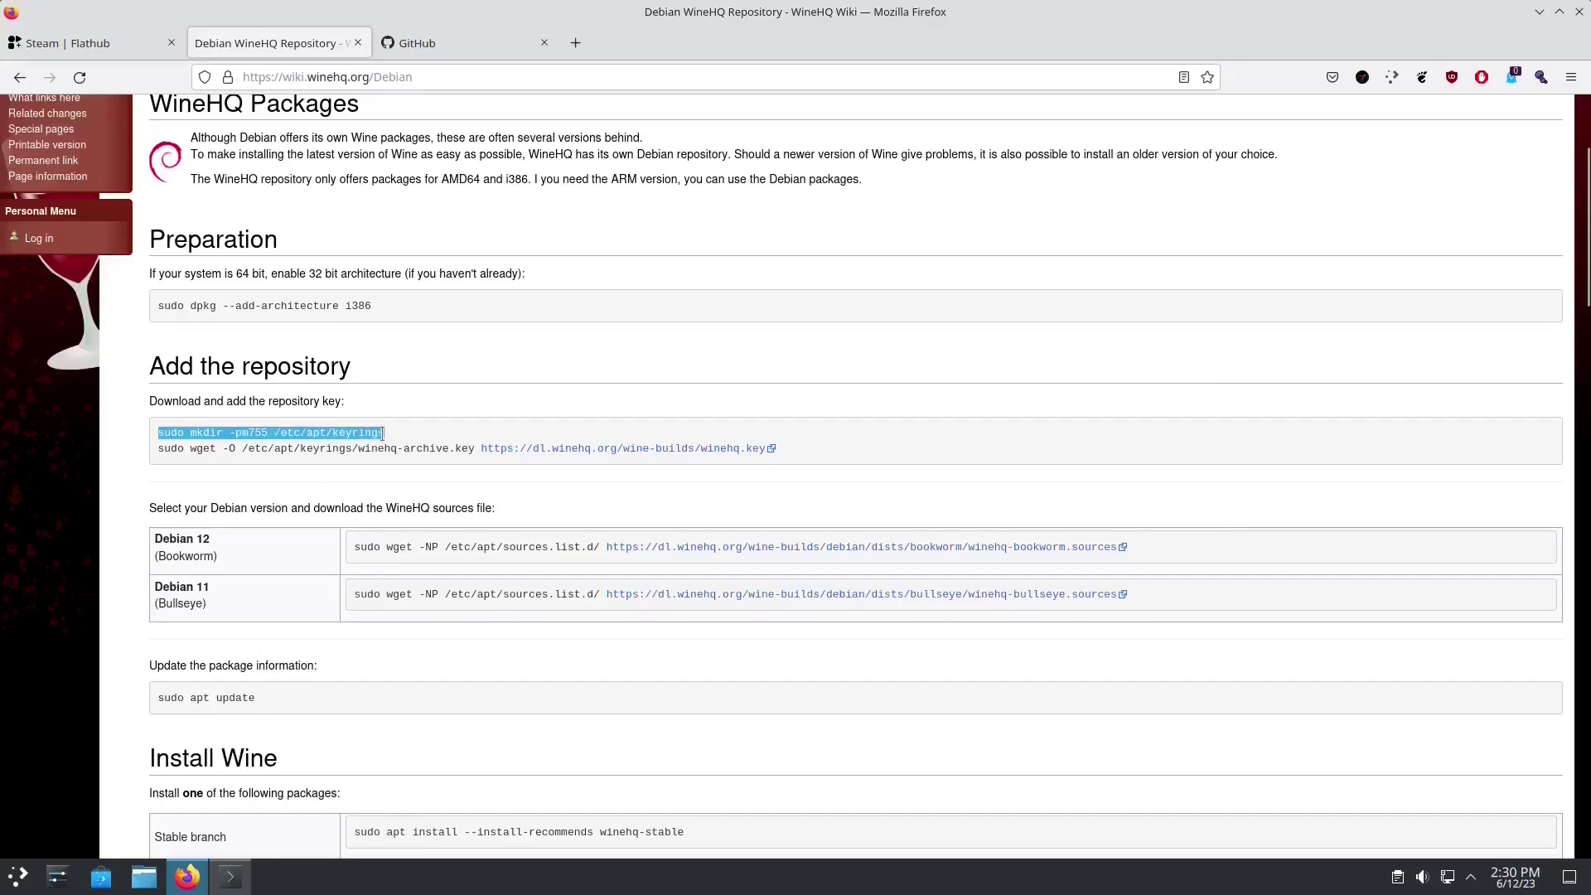
{"action": "key", "text": "alt+Tab"}
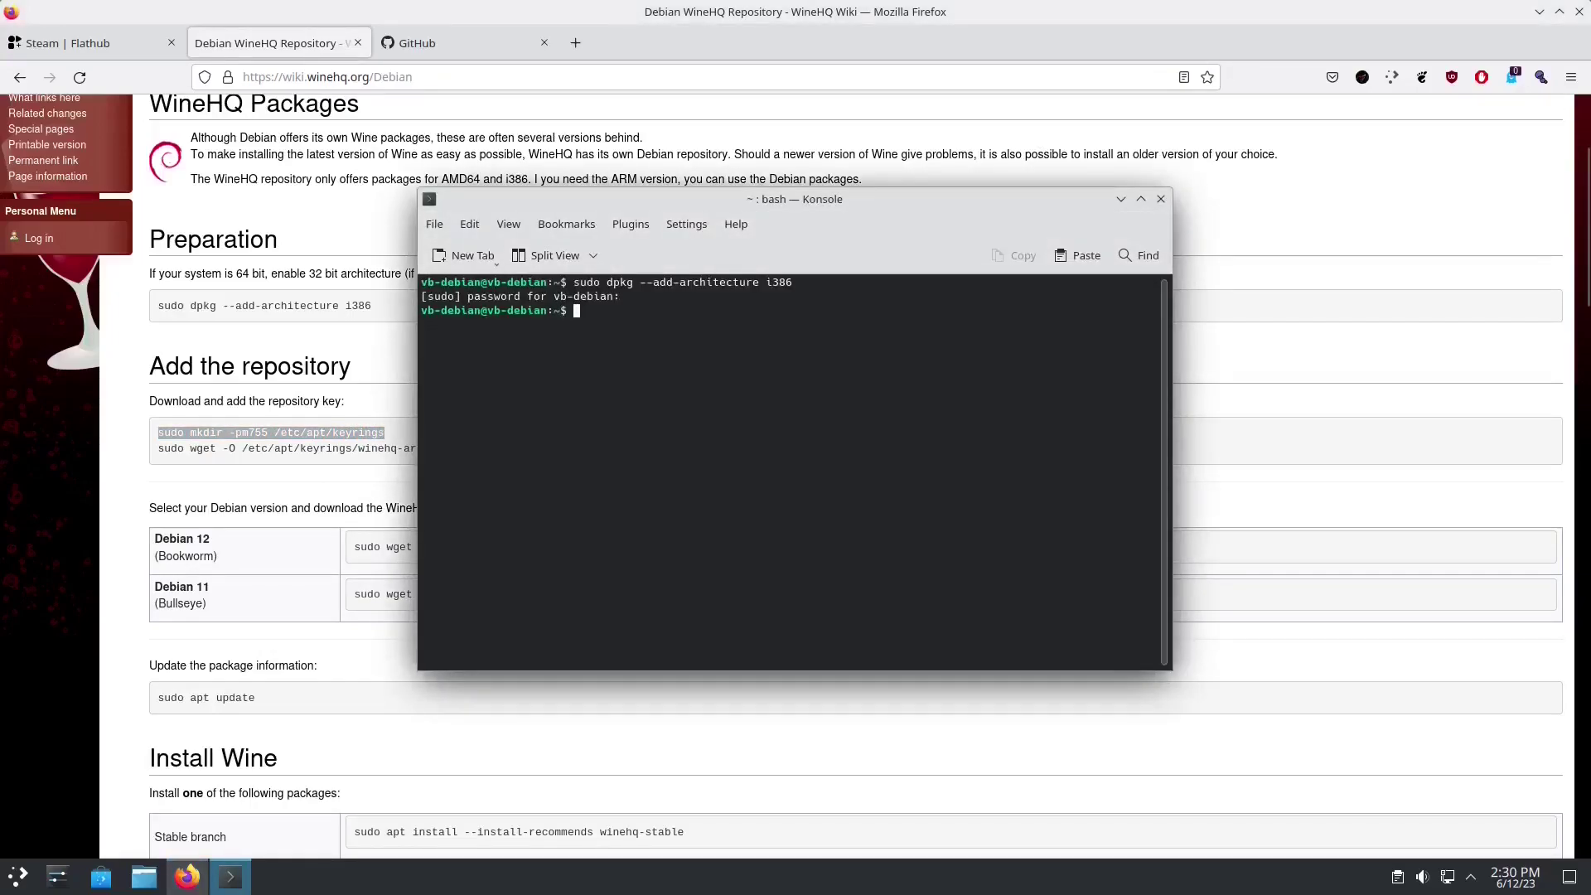
{"action": "type", "text": "sudo mkdir -pm755 /etc/apt/keyrings"}
{"action": "key", "text": "Return"}
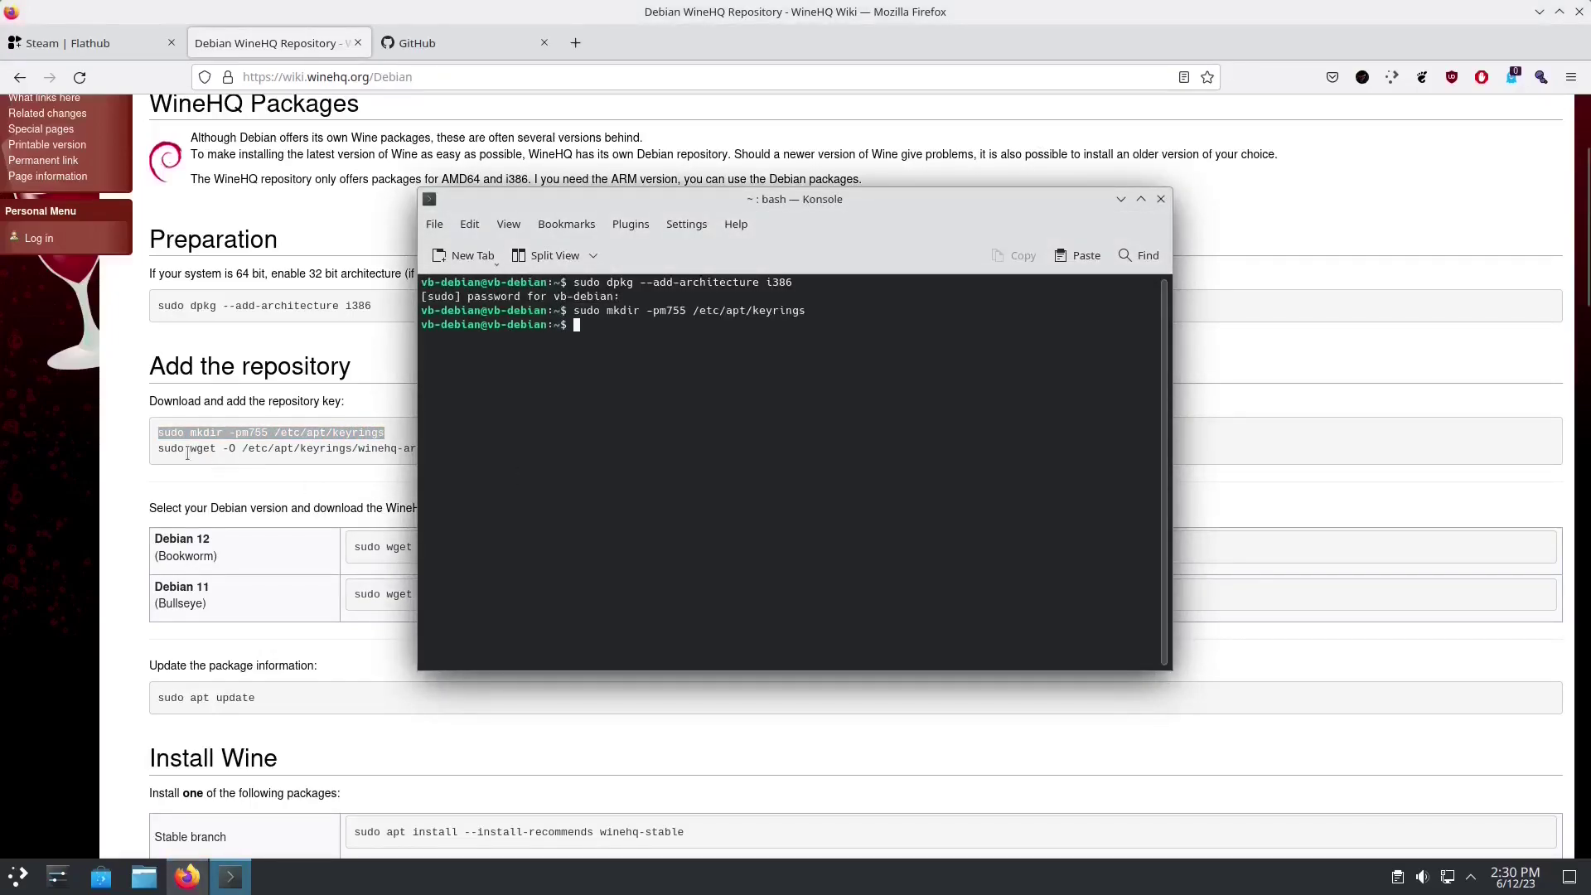
Step: Run the wiki's wget key-download command, which fails because wget is missing
{"action": "left_click_drag", "start_coordinate": [157, 452], "coordinate": [763, 449]}
{"action": "triple_click", "coordinate": [763, 448]}
{"action": "key", "text": "ctrl+c"}
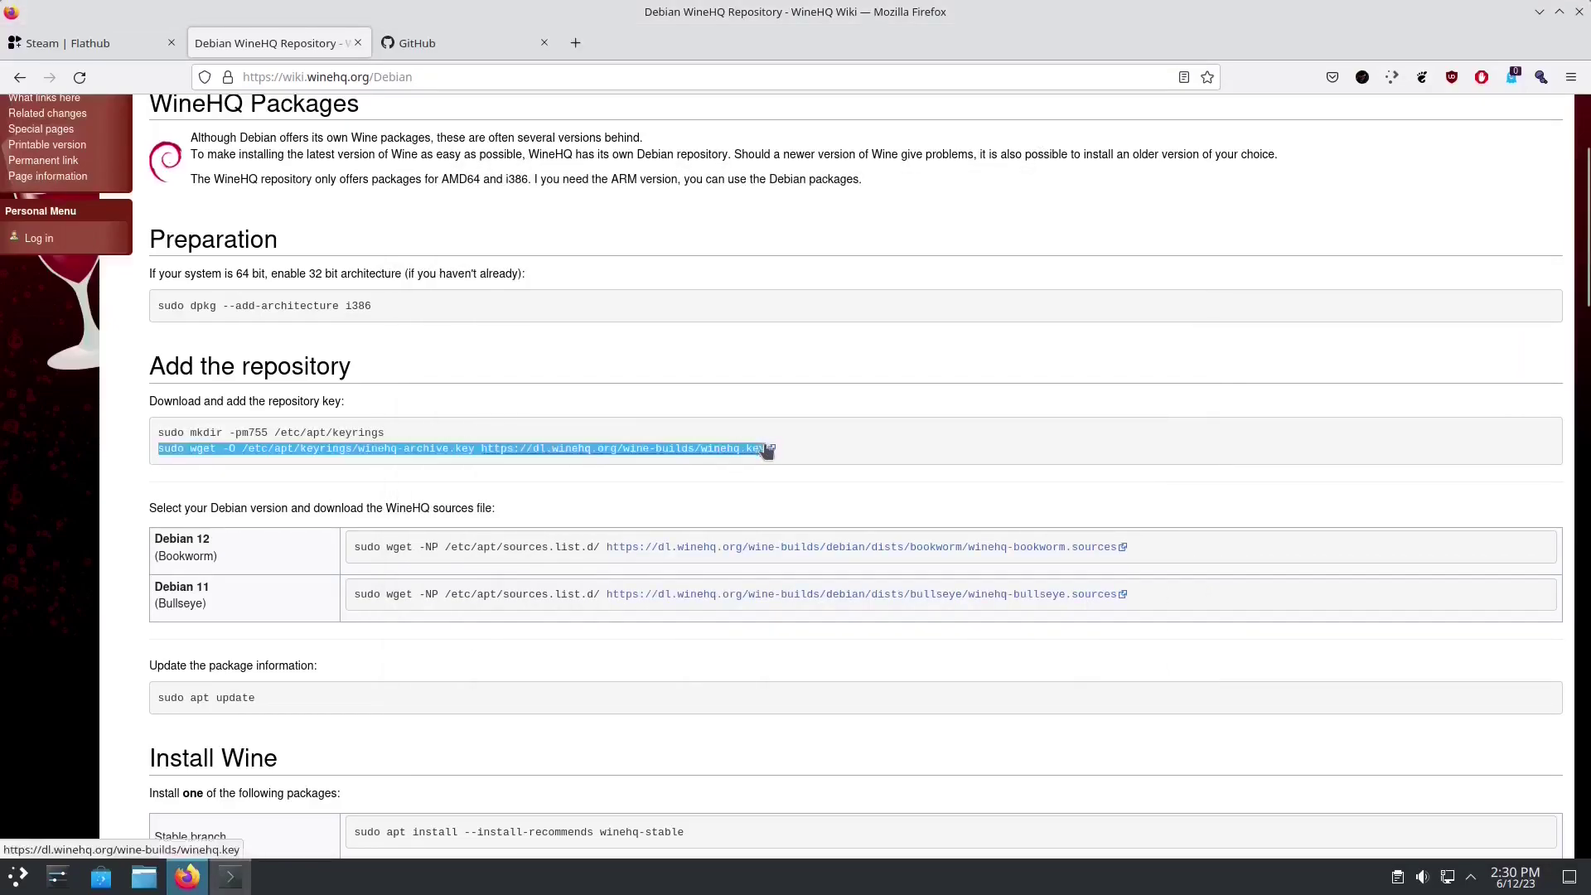
{"action": "key", "text": "alt+Tab"}
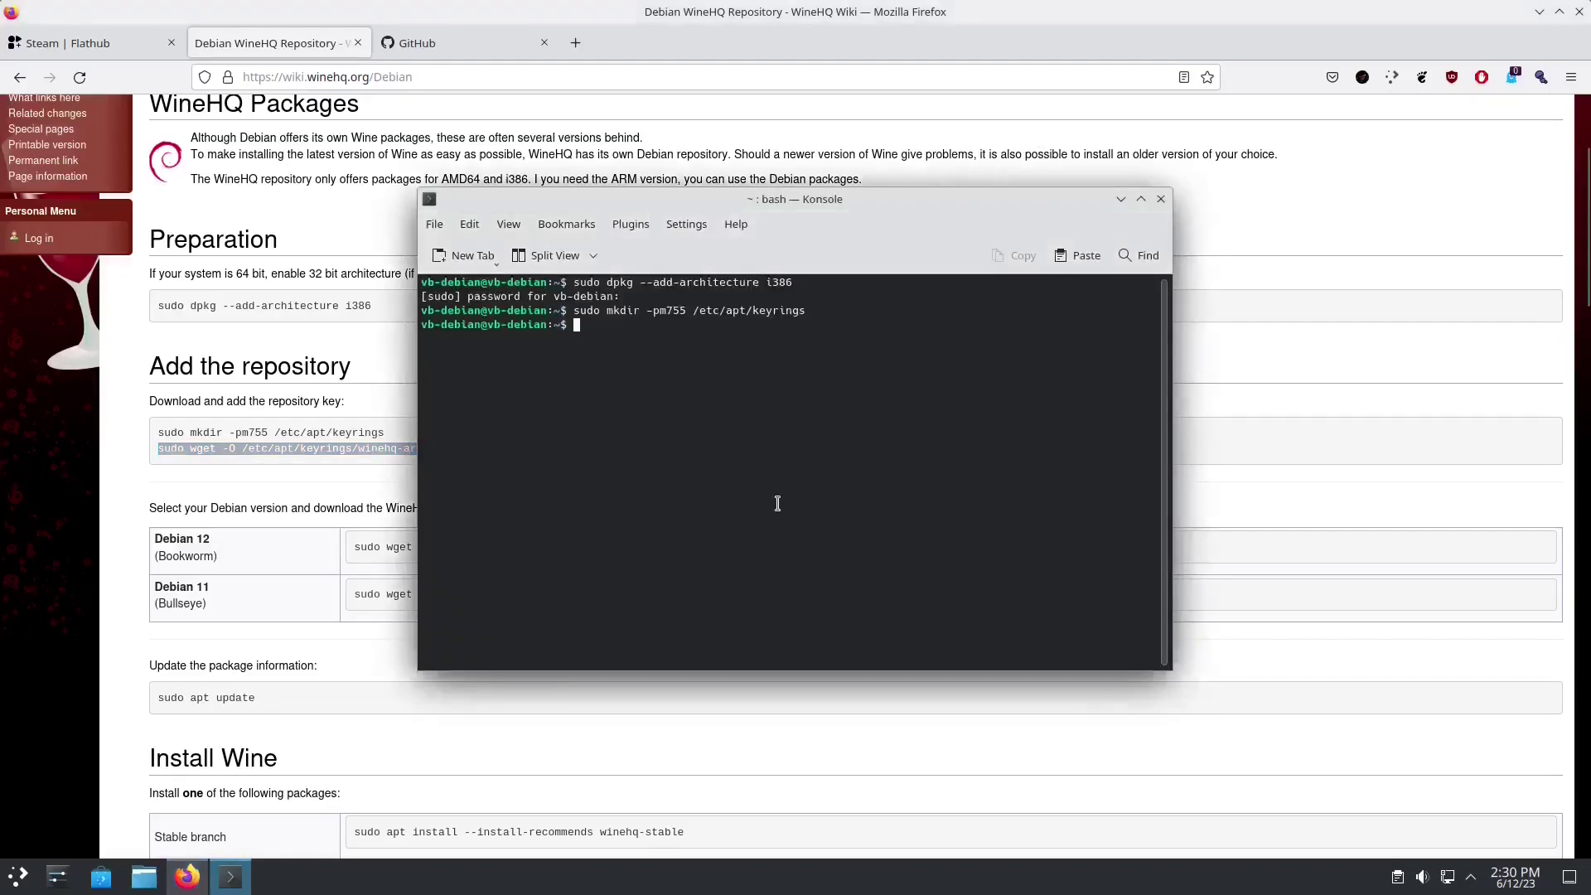
{"action": "key", "text": "ctrl+shift+v"}
{"action": "key", "text": "Return"}
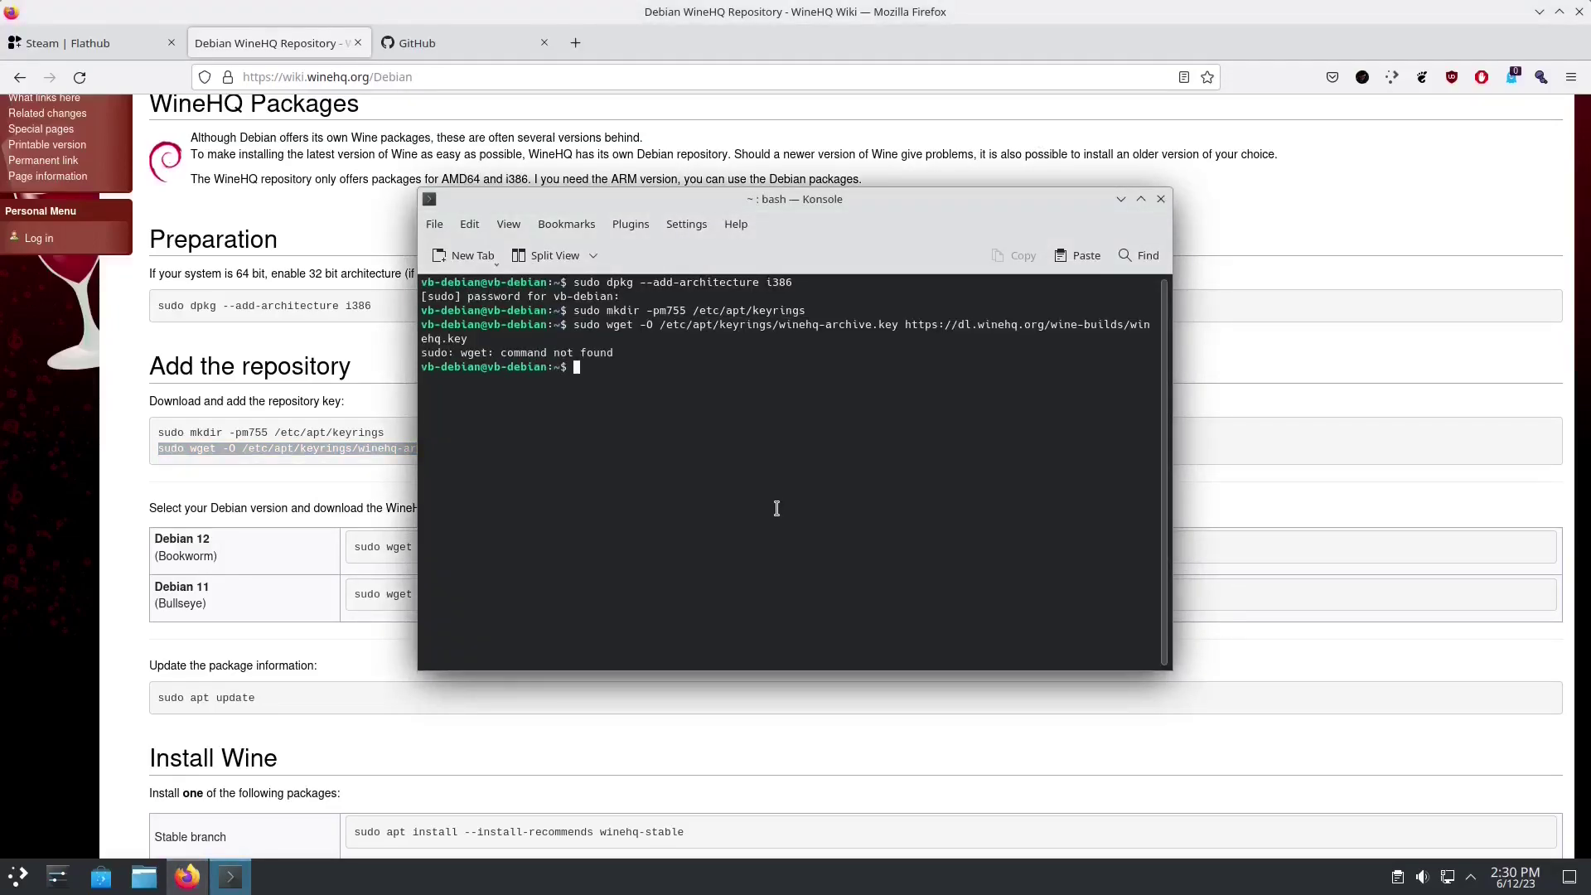
{"action": "type", "text": "sudo apt wget"}
Step: Run 'sudo apt wget' and search the application launcher for Synaptic
{"action": "key", "text": "Return"}
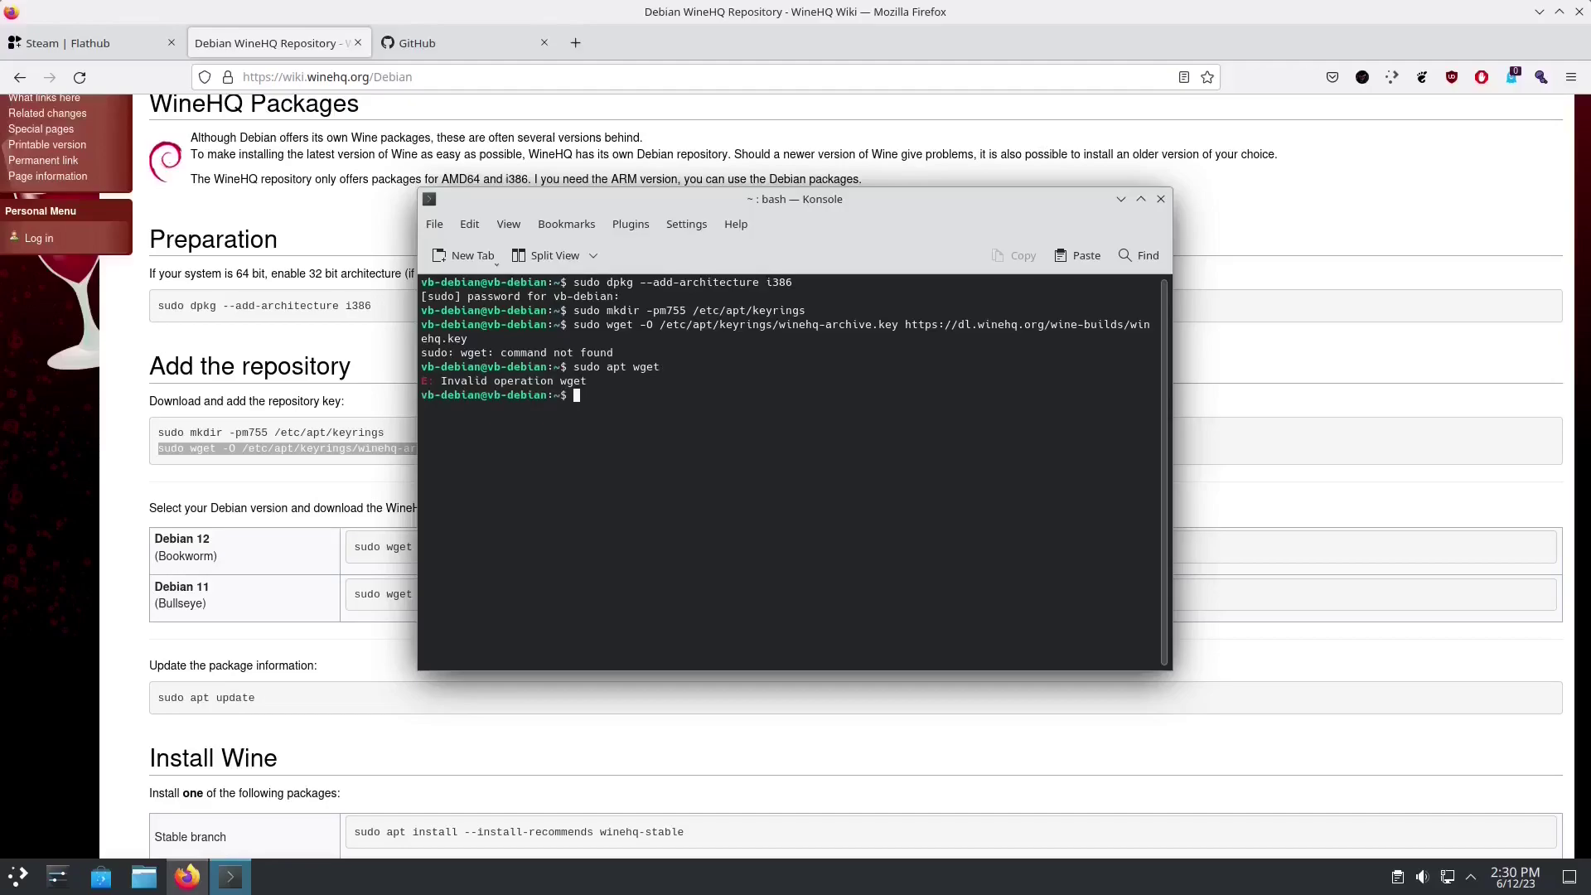
{"action": "key", "text": "super"}
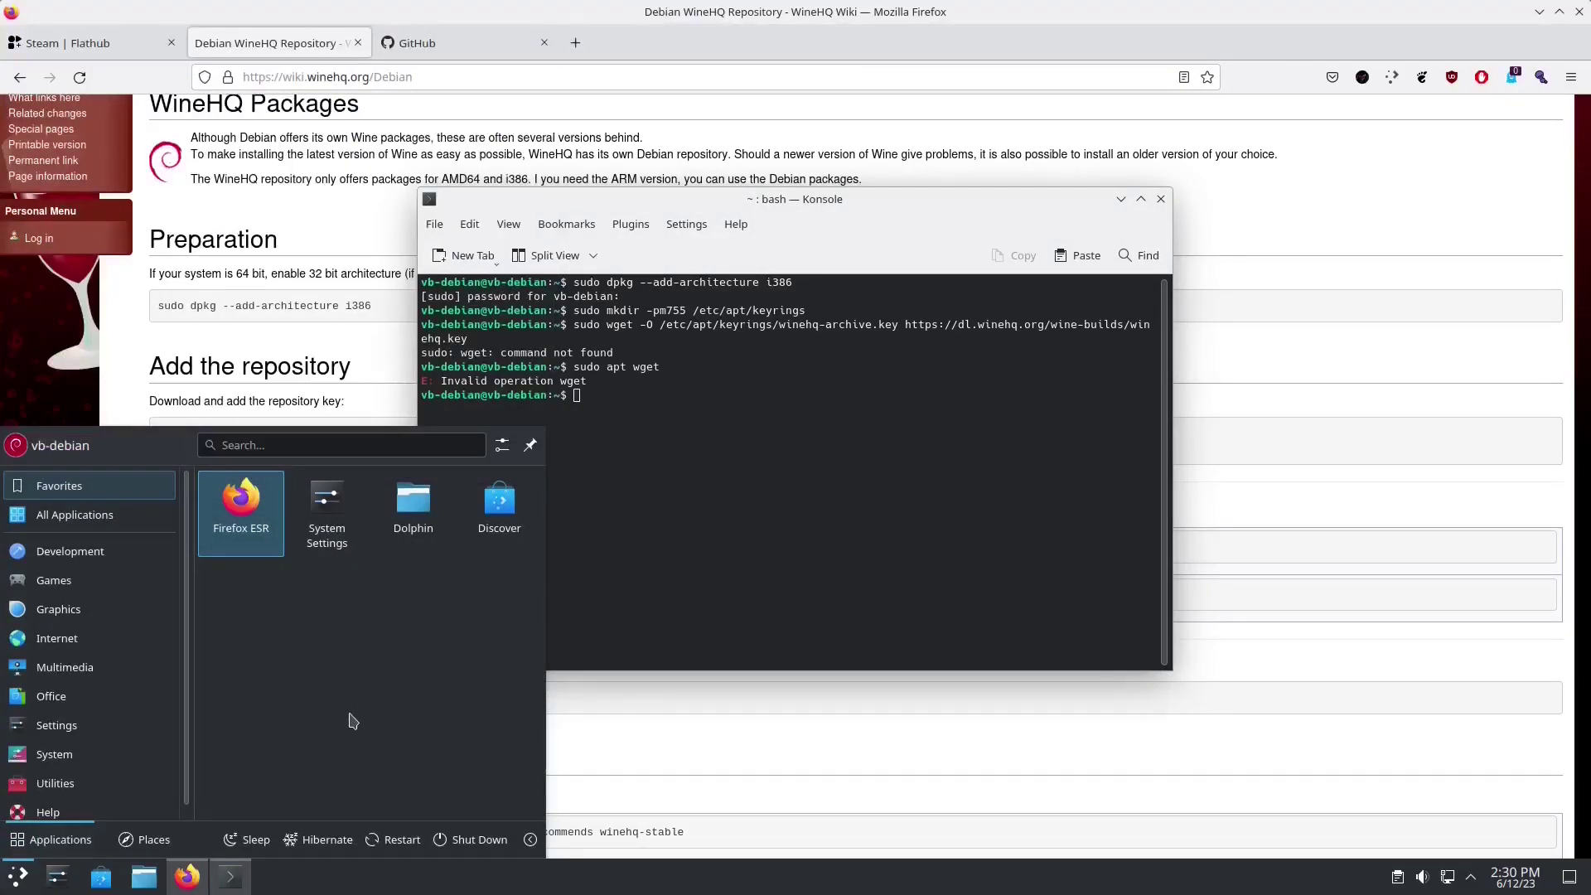
{"action": "type", "text": "syna"}
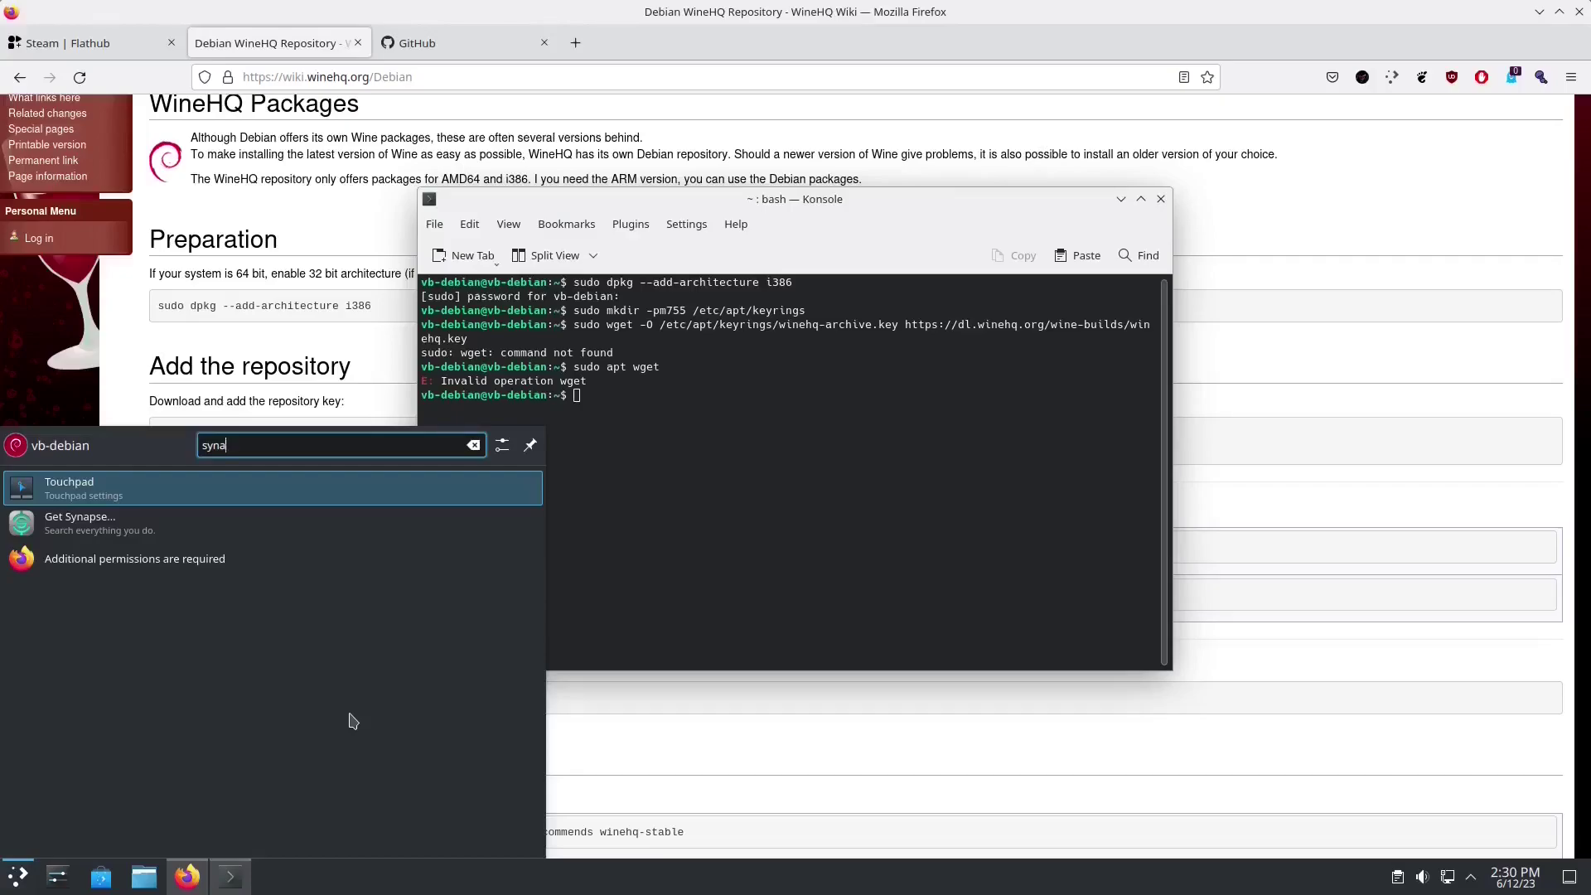
{"action": "type", "text": "pt"}
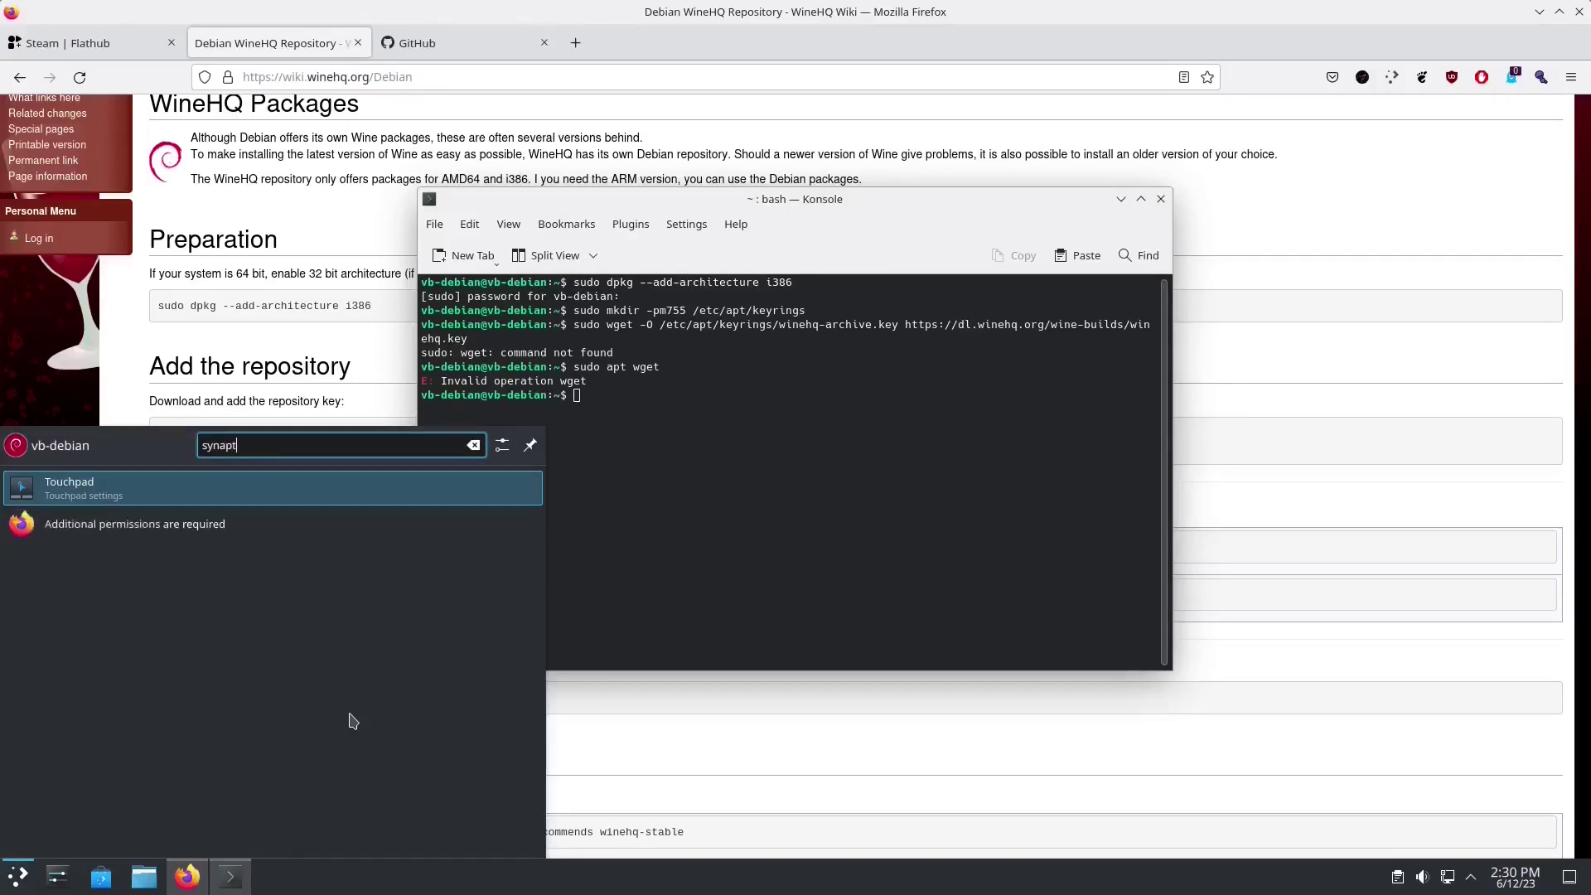
{"action": "key", "text": "BackSpace"}
{"action": "key", "text": "BackSpace"}
{"action": "key", "text": "BackSpace"}
{"action": "key", "text": "BackSpace"}
{"action": "key", "text": "BackSpace"}
{"action": "key", "text": "BackSpace"}
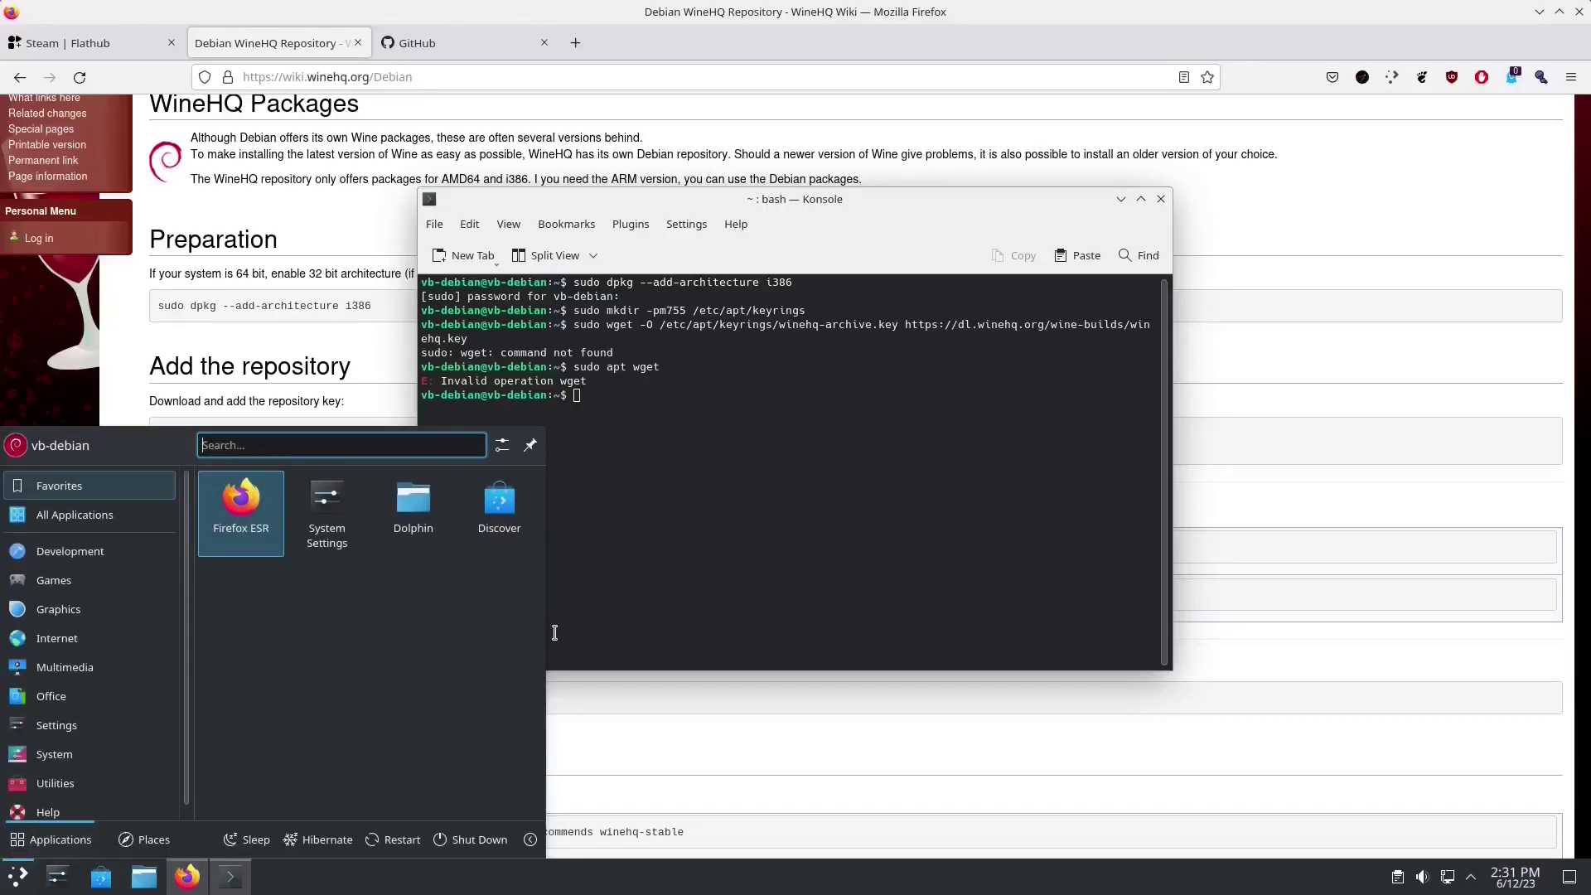
{"action": "type", "text": "syna"}
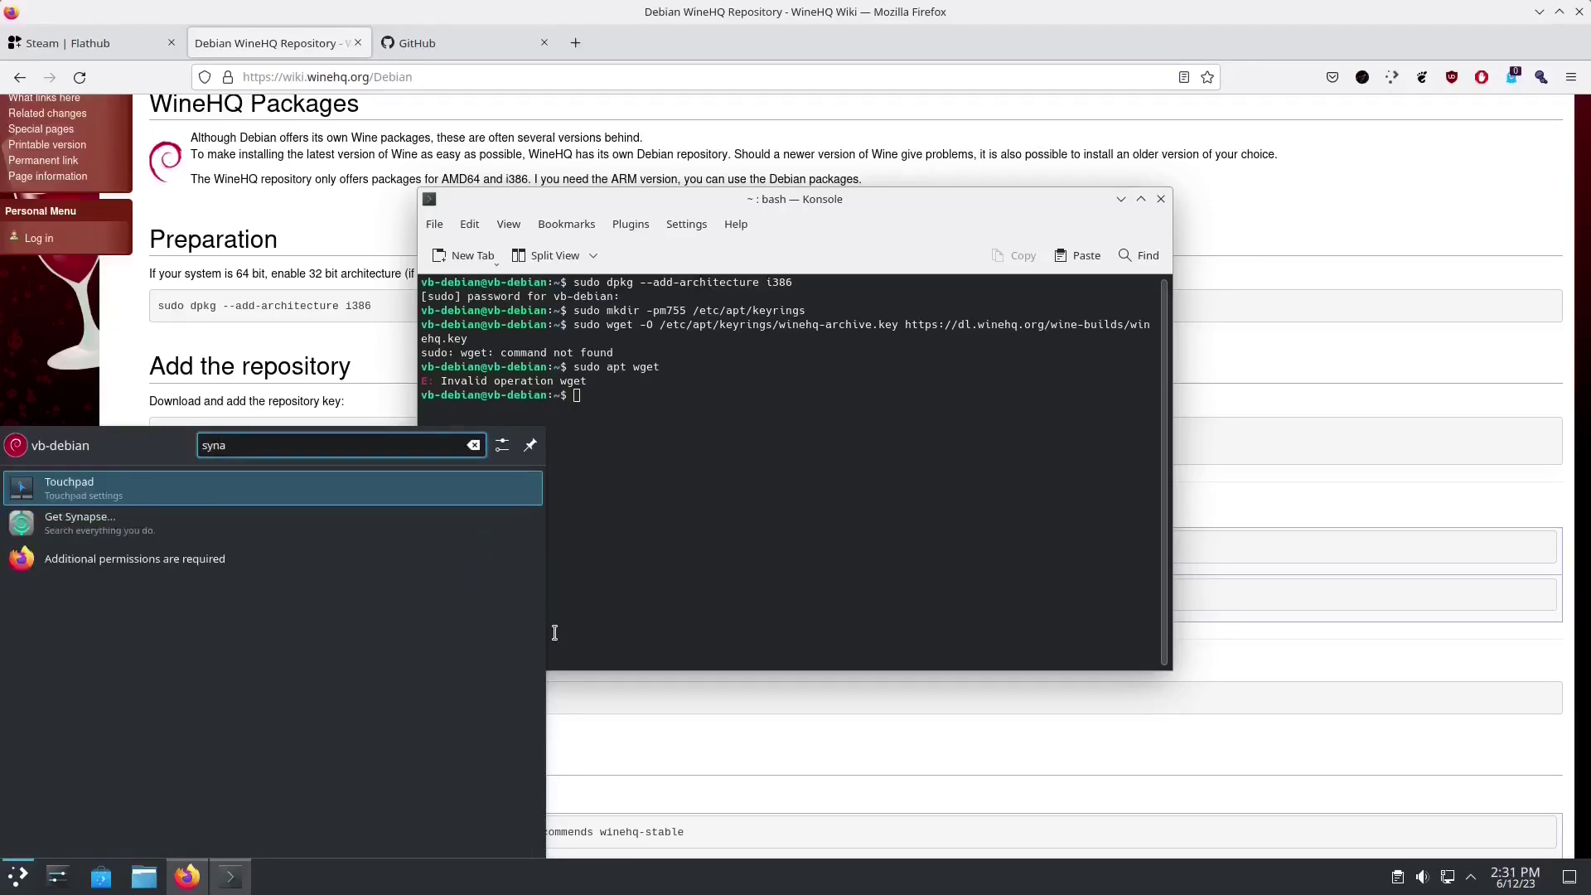
{"action": "left_click", "coordinate": [728, 509]}
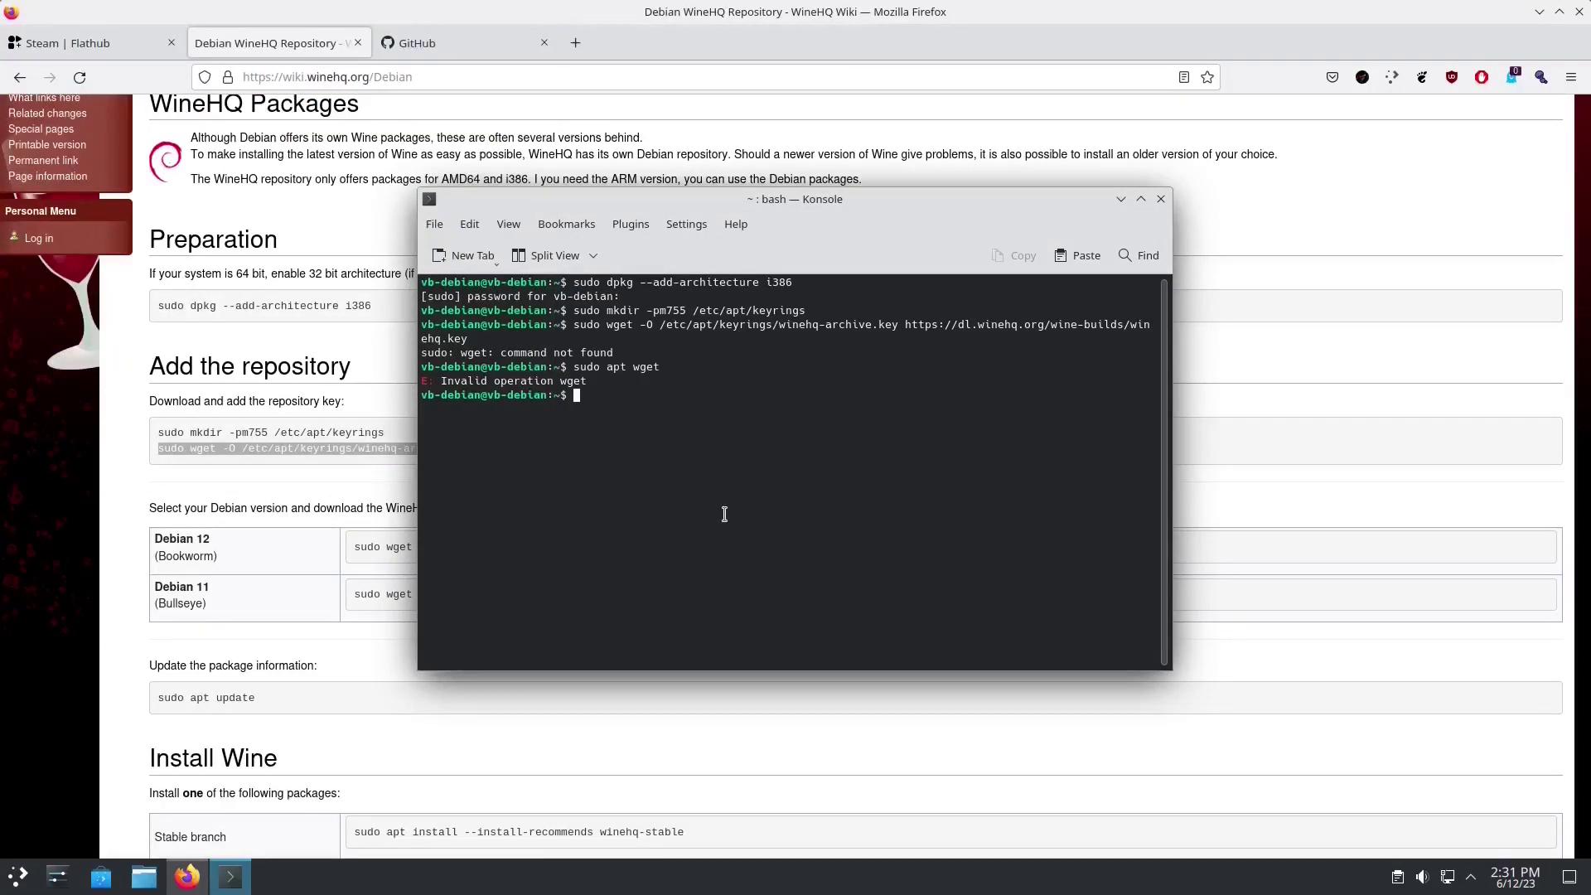
Step: Install Synaptic with 'sudo apt install synaptic', accepting the confirmation prompt
{"action": "type", "text": "sudo apt "}
{"action": "type", "text": "install sy"}
{"action": "type", "text": "napr"}
{"action": "type", "text": "ic"}
{"action": "key", "text": "Return"}
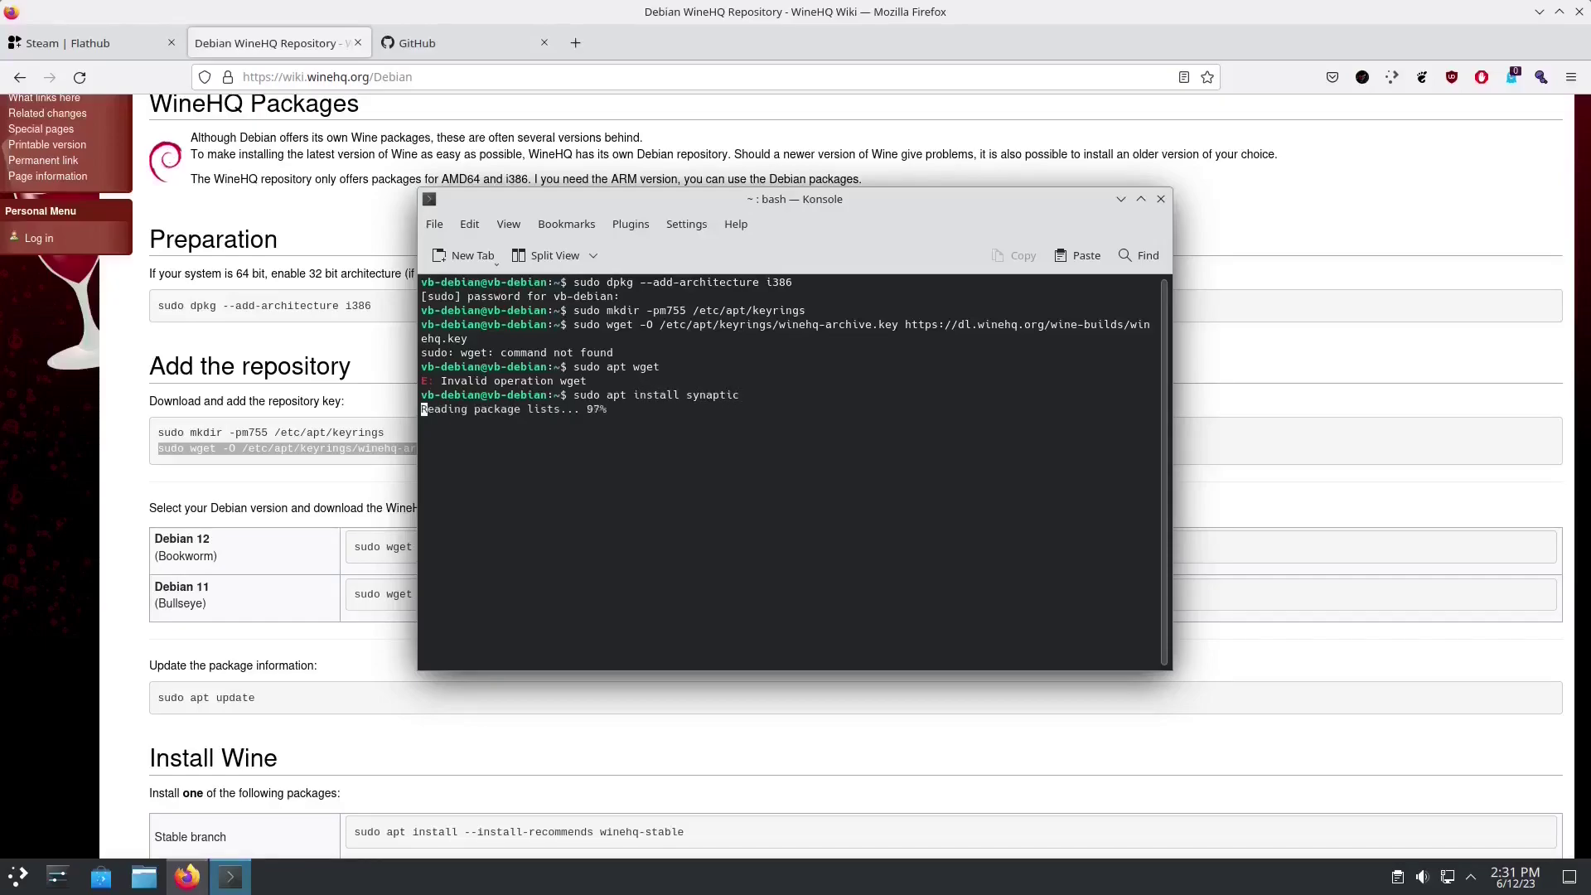
{"action": "key", "text": "Return"}
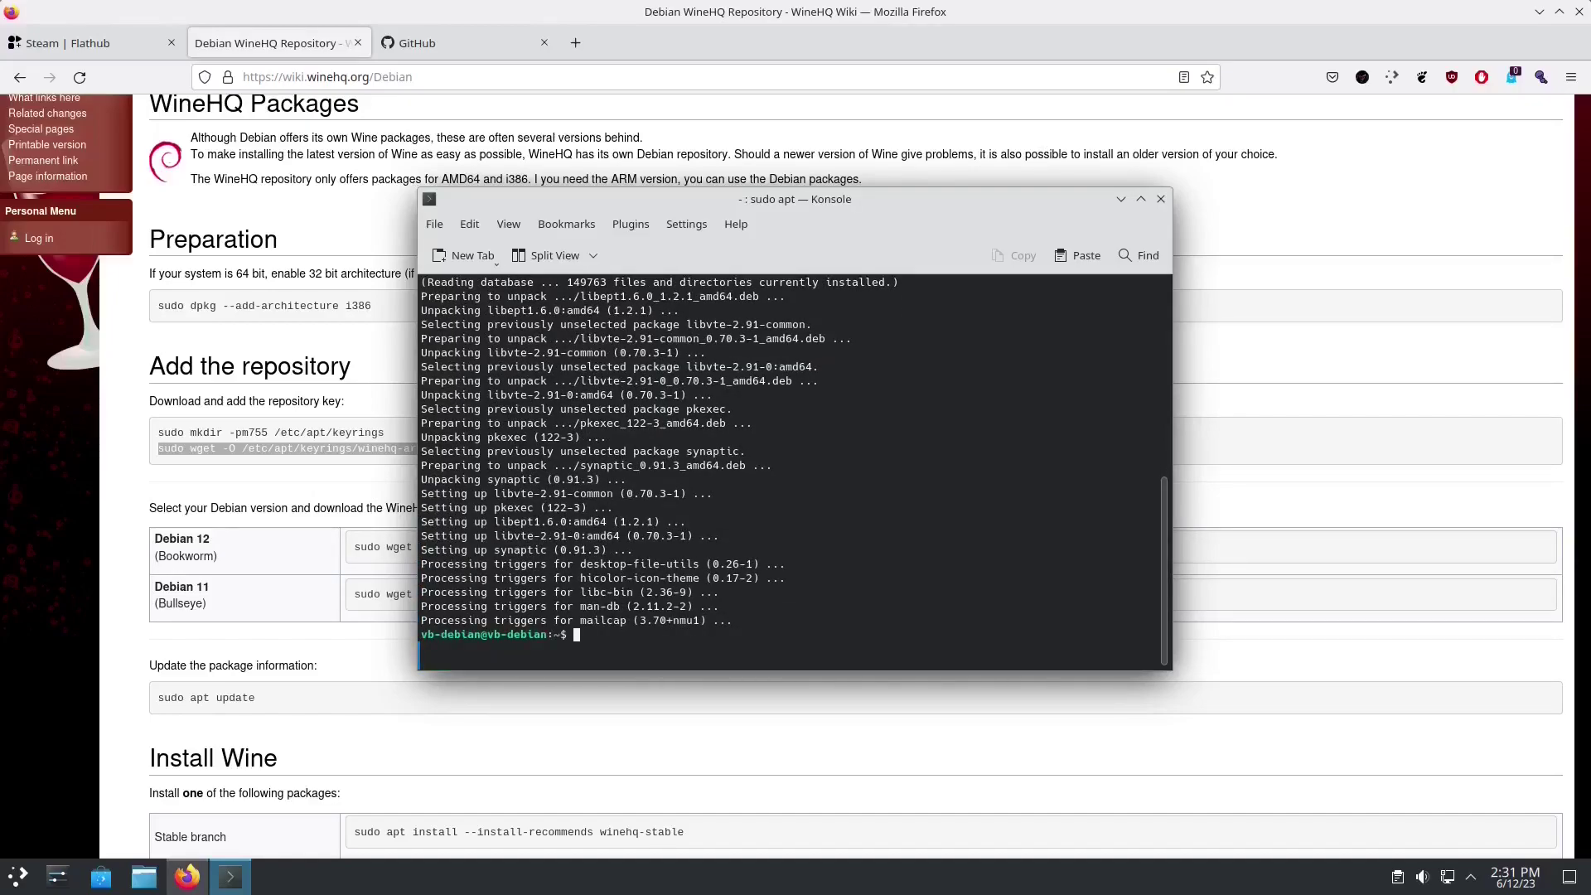
Step: Launch Synaptic Package Manager, authenticating with the administrator password
{"action": "left_click", "coordinate": [18, 876]}
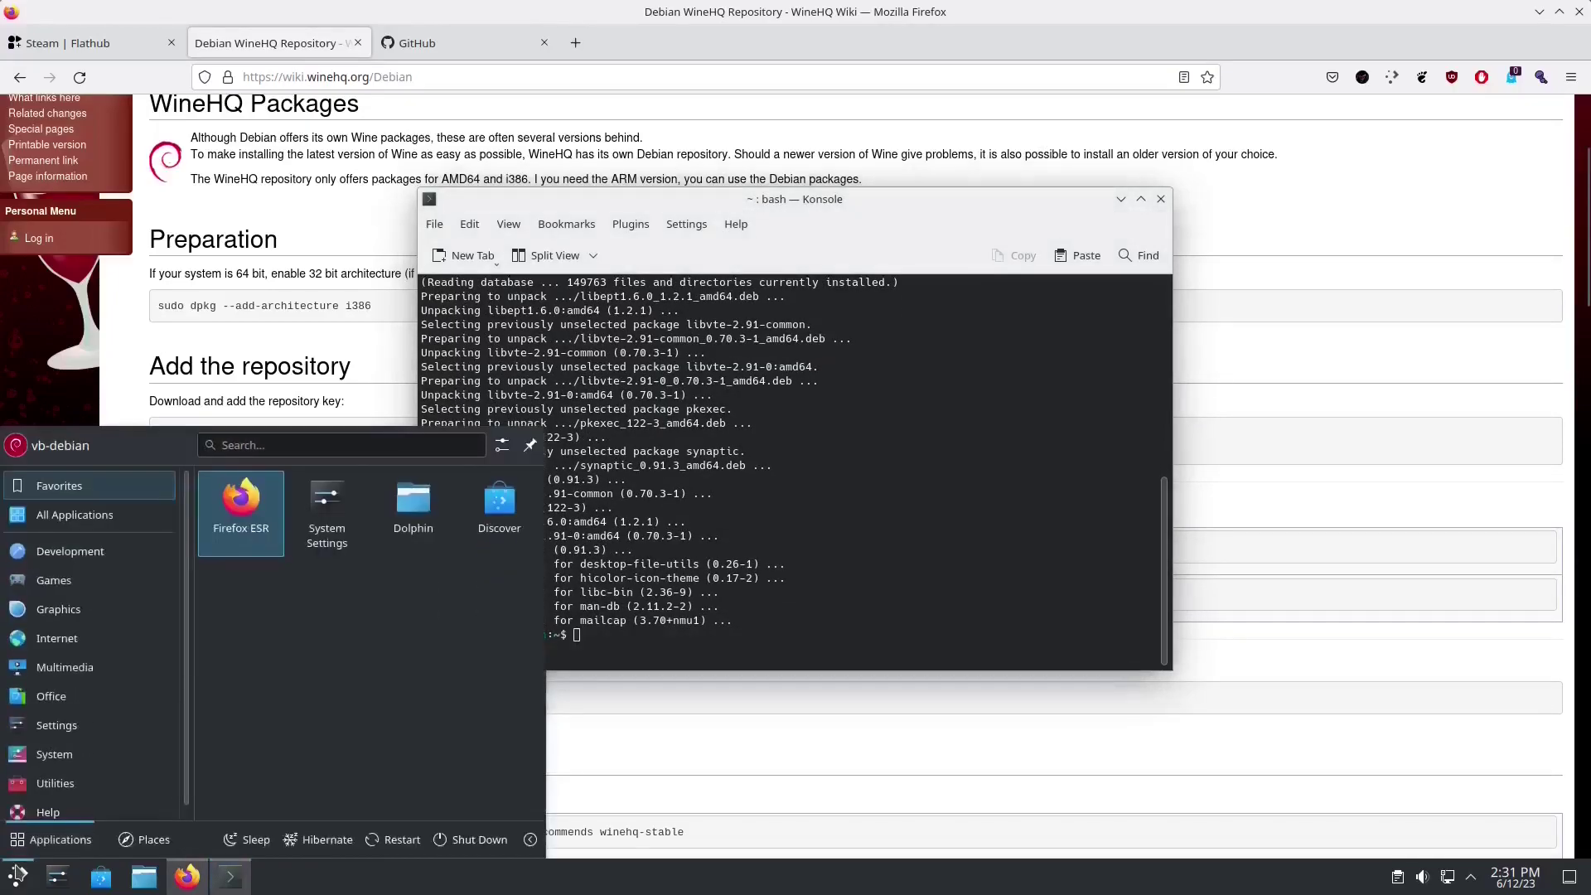
{"action": "type", "text": "synaptic"}
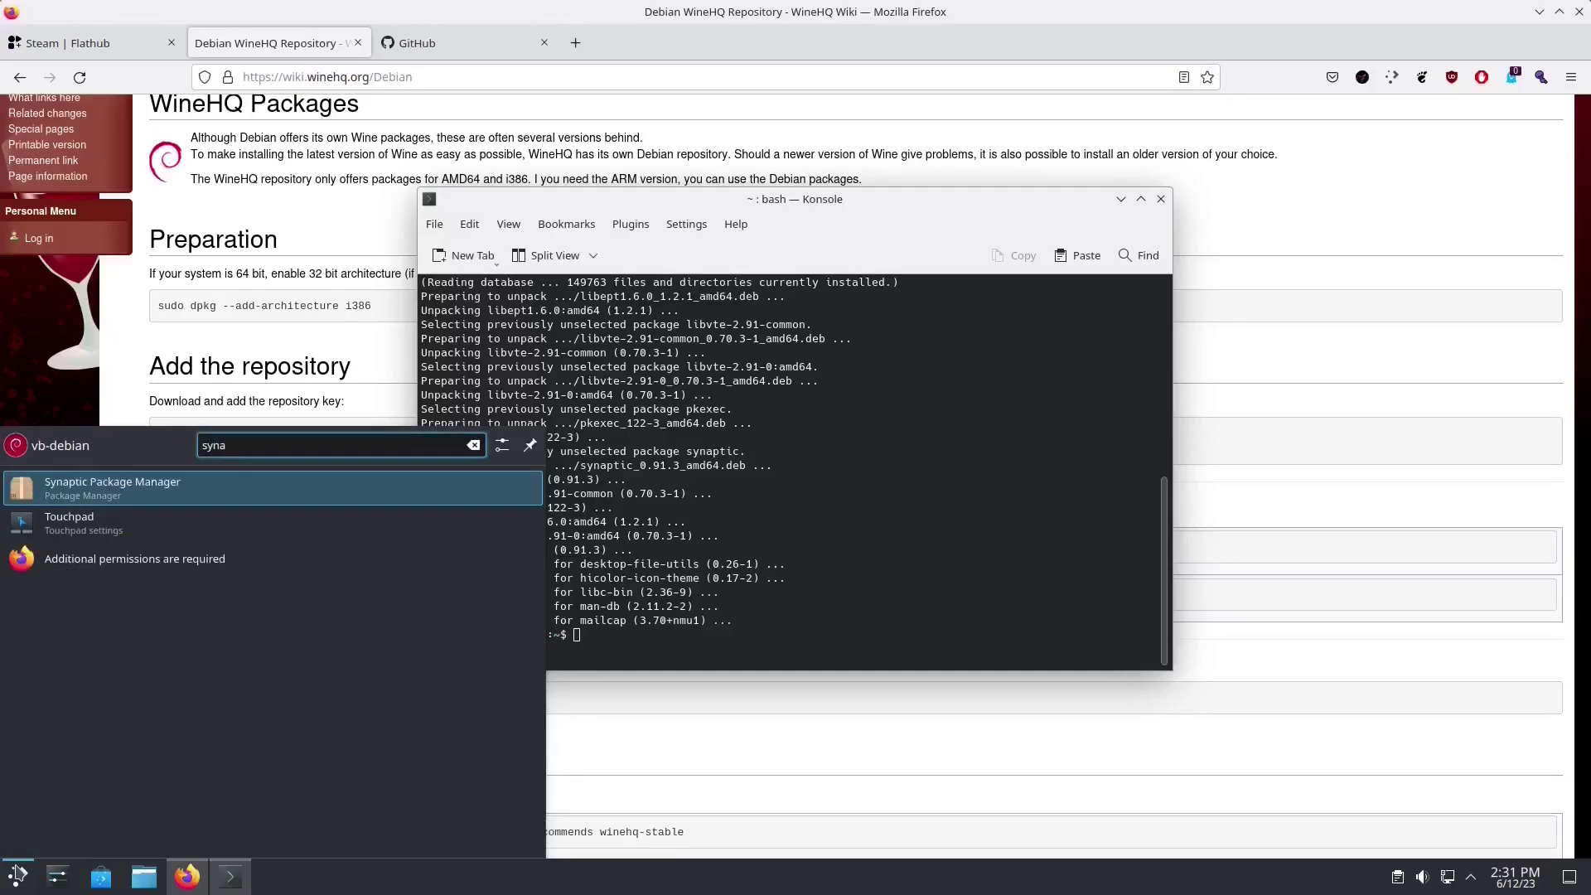
{"action": "key", "text": "Return"}
{"action": "type", "text": "***"}
{"action": "key", "text": "Return"}
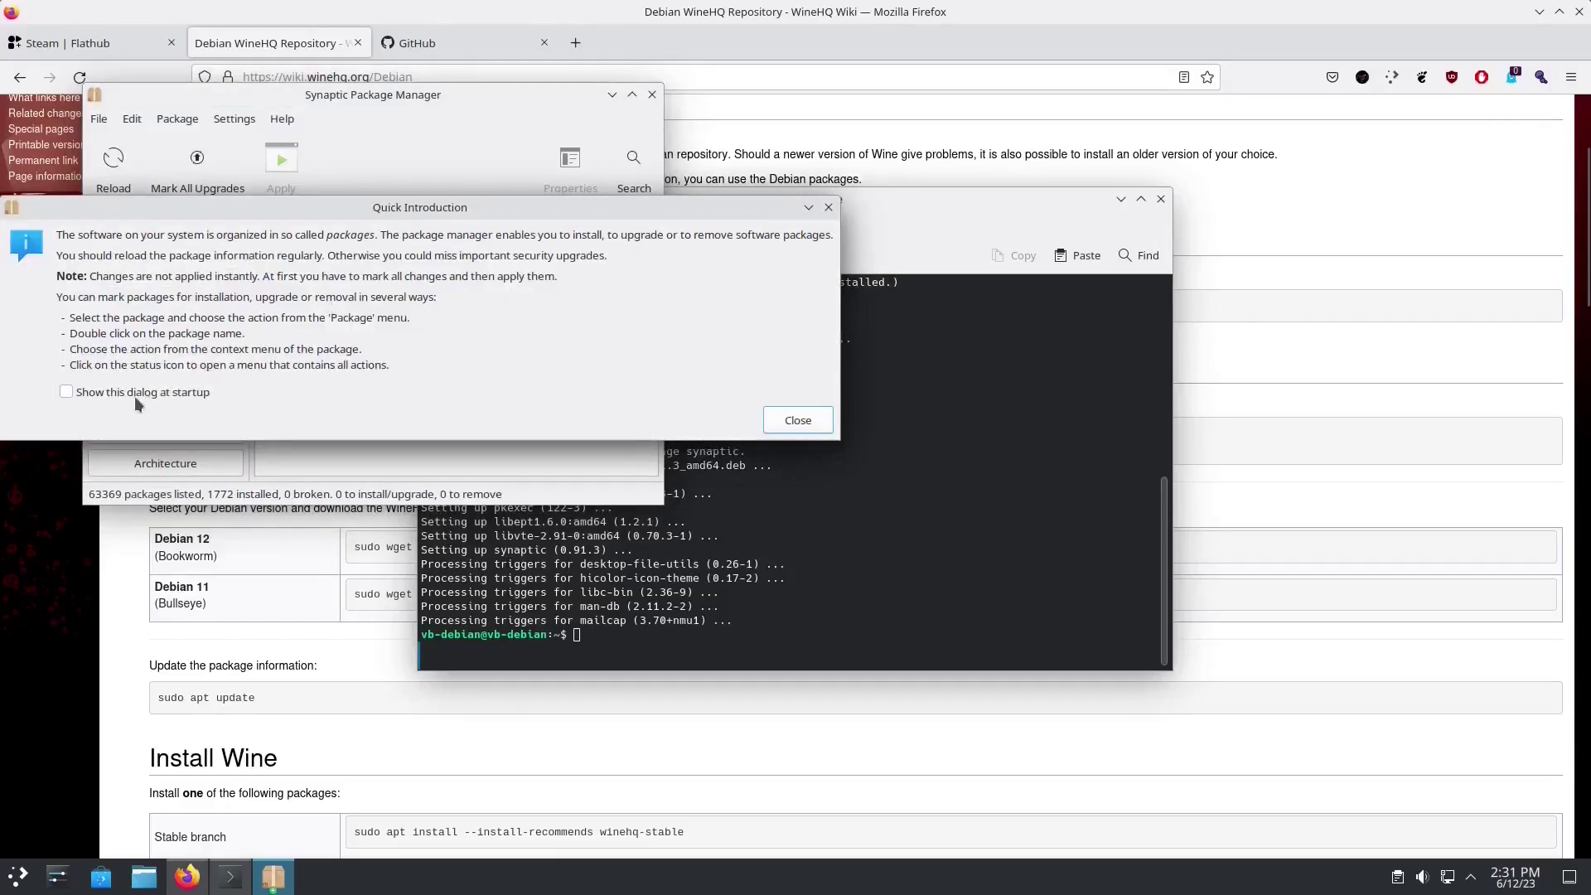
{"action": "left_click", "coordinate": [798, 420]}
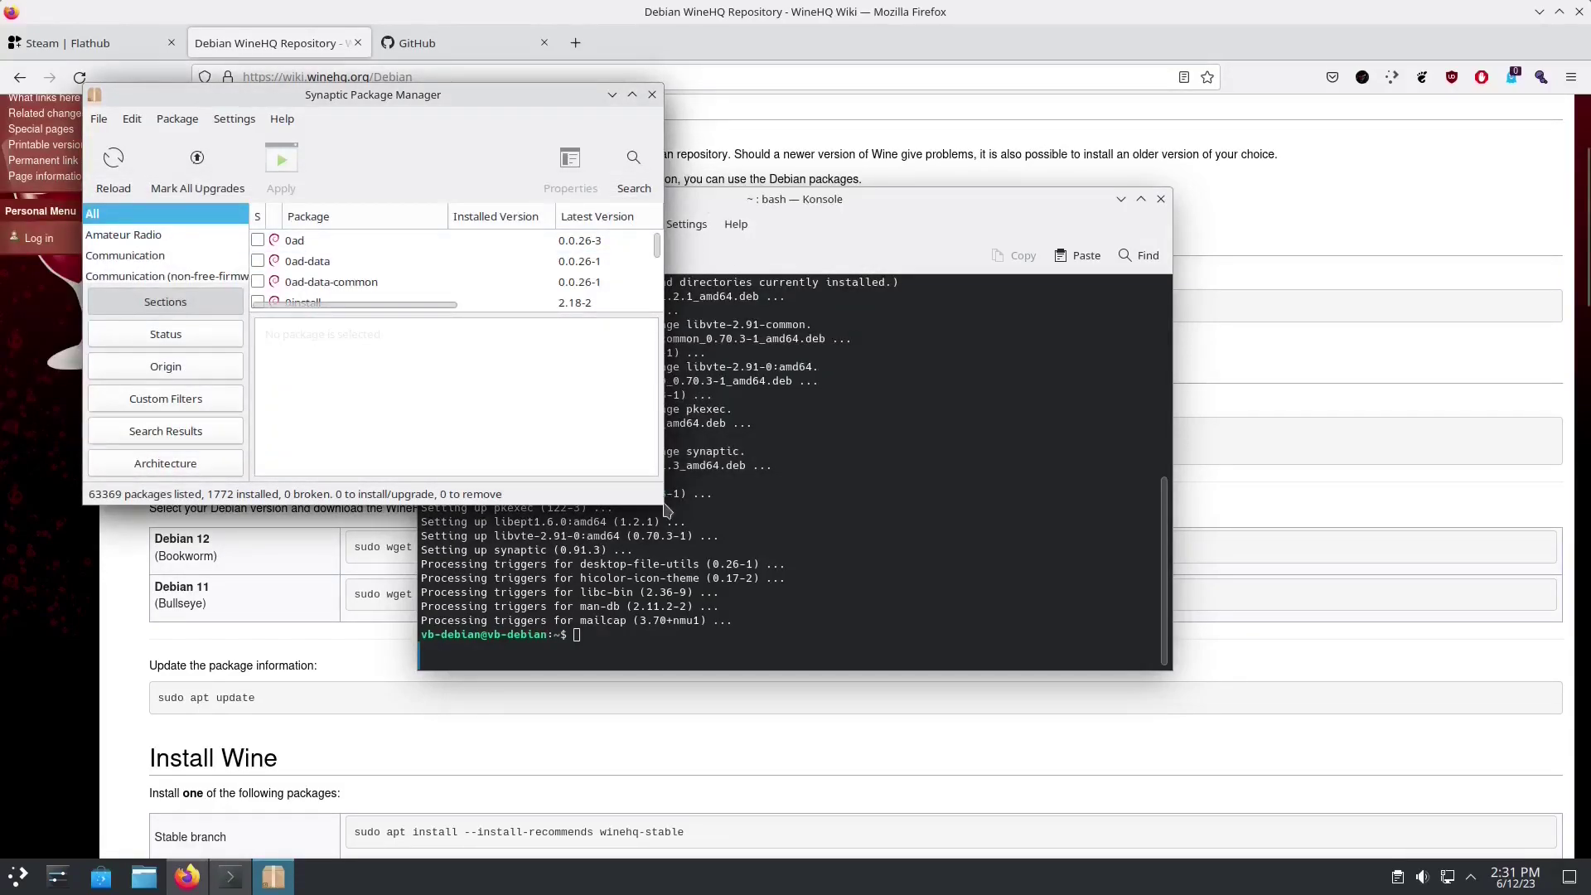
{"action": "left_click_drag", "start_coordinate": [660, 508], "coordinate": [1085, 573]}
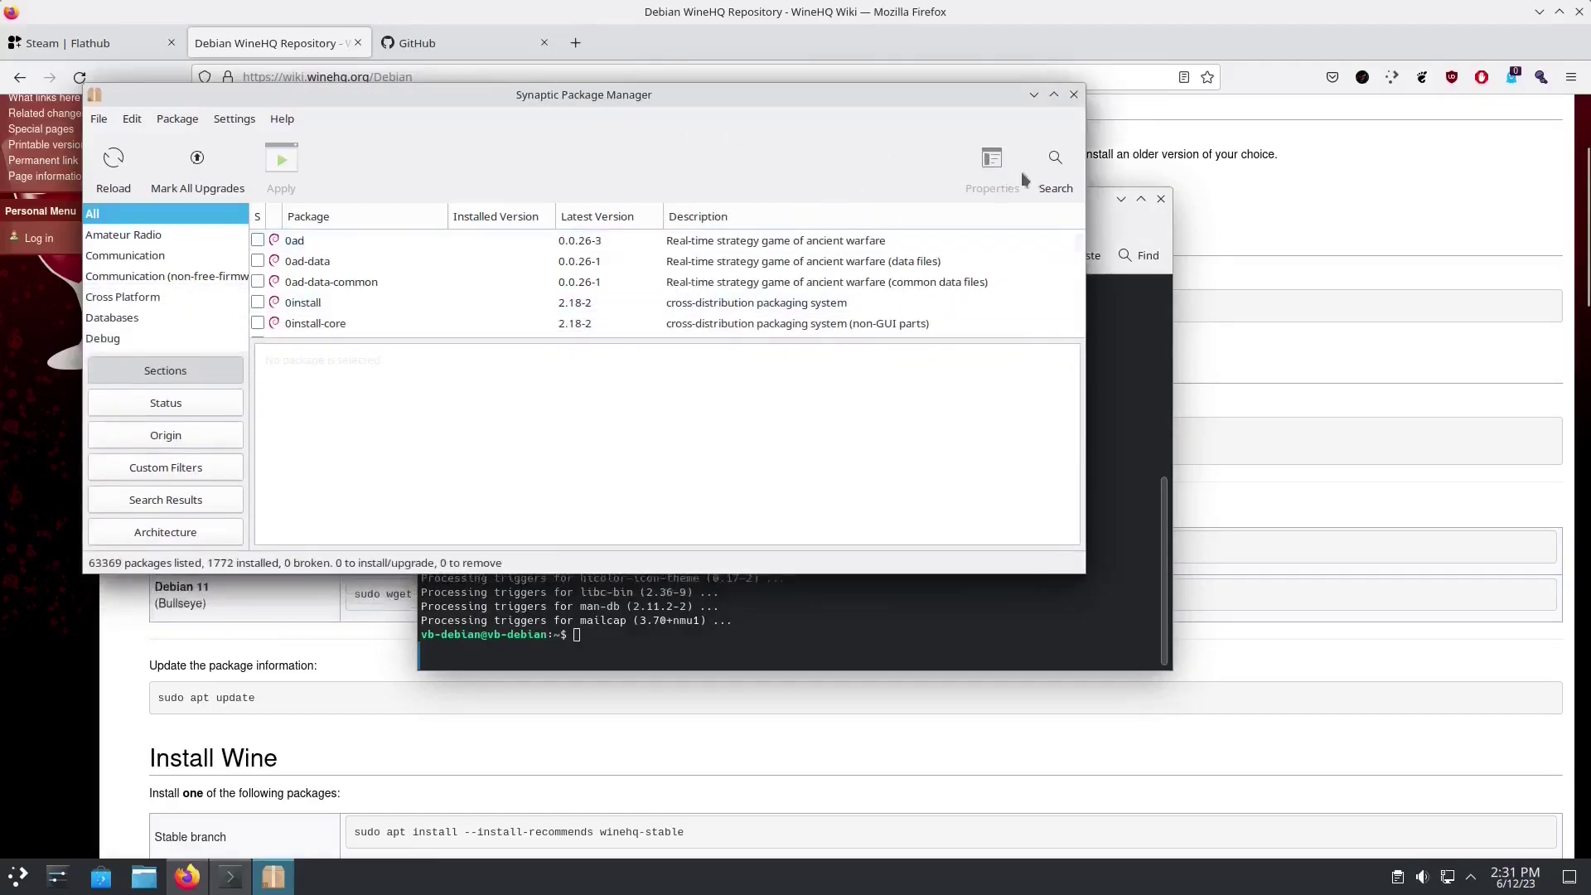
Step: Search Synaptic's package list for 'wget'
{"action": "left_click", "coordinate": [1054, 176]}
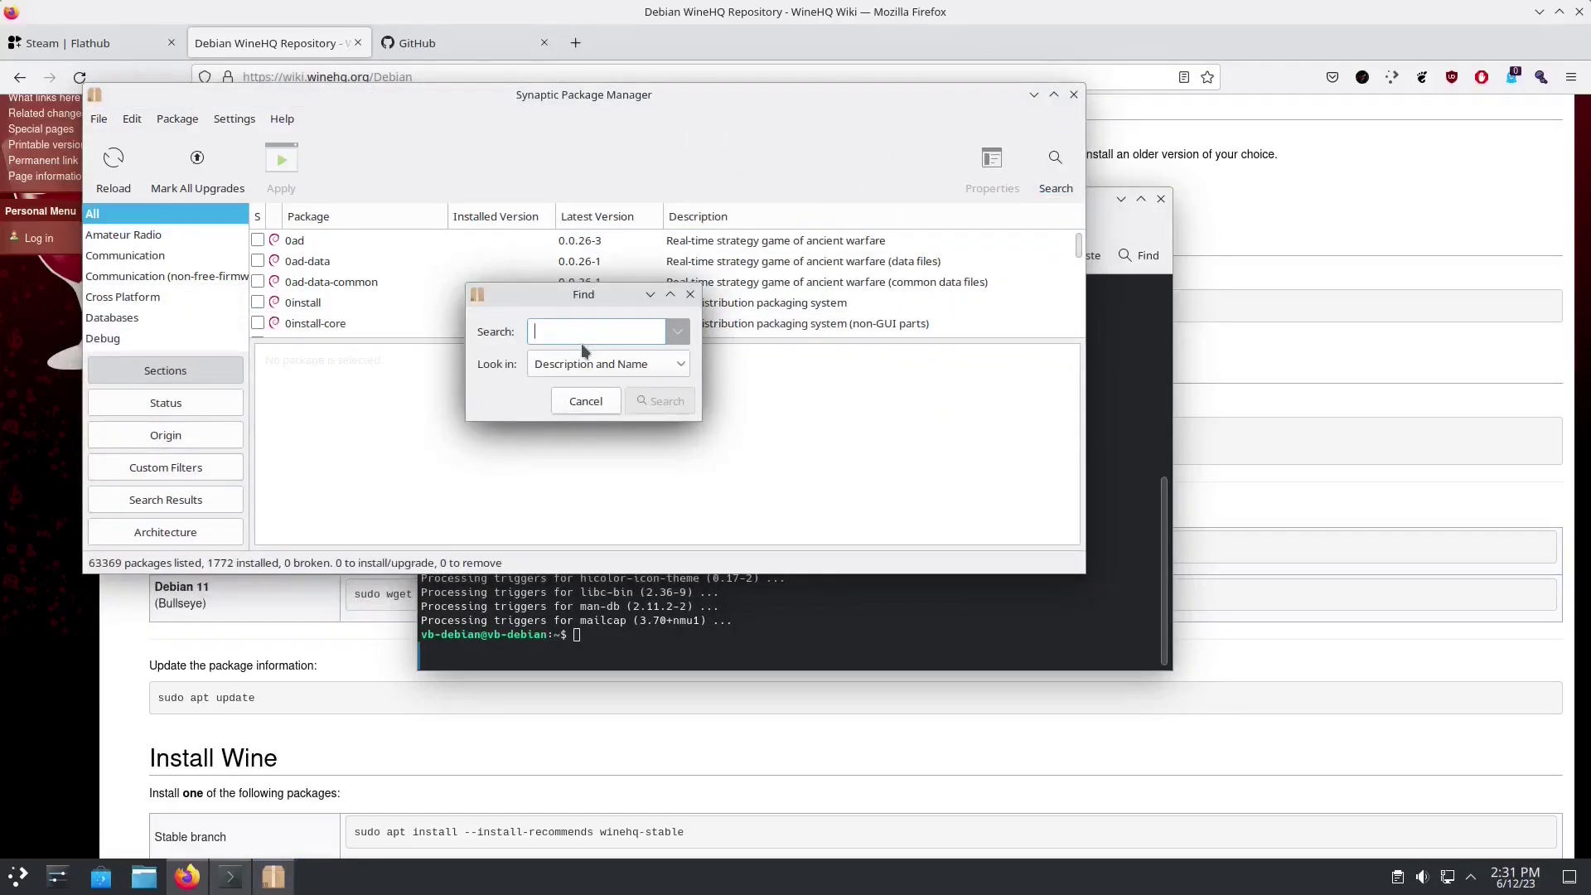
{"action": "type", "text": "wget"}
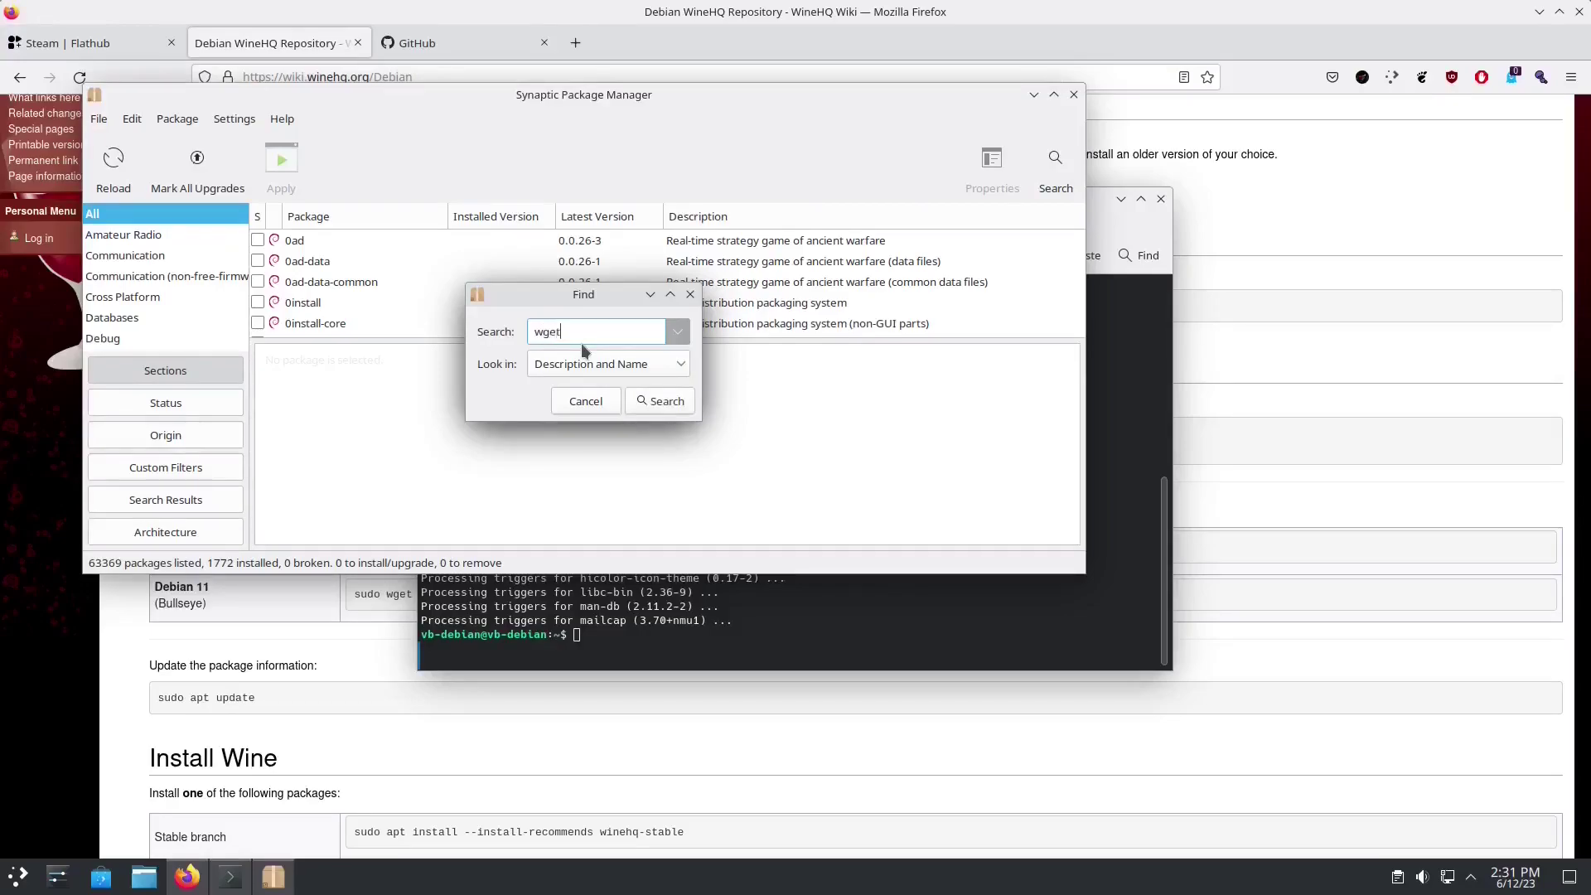
{"action": "key", "text": "Return"}
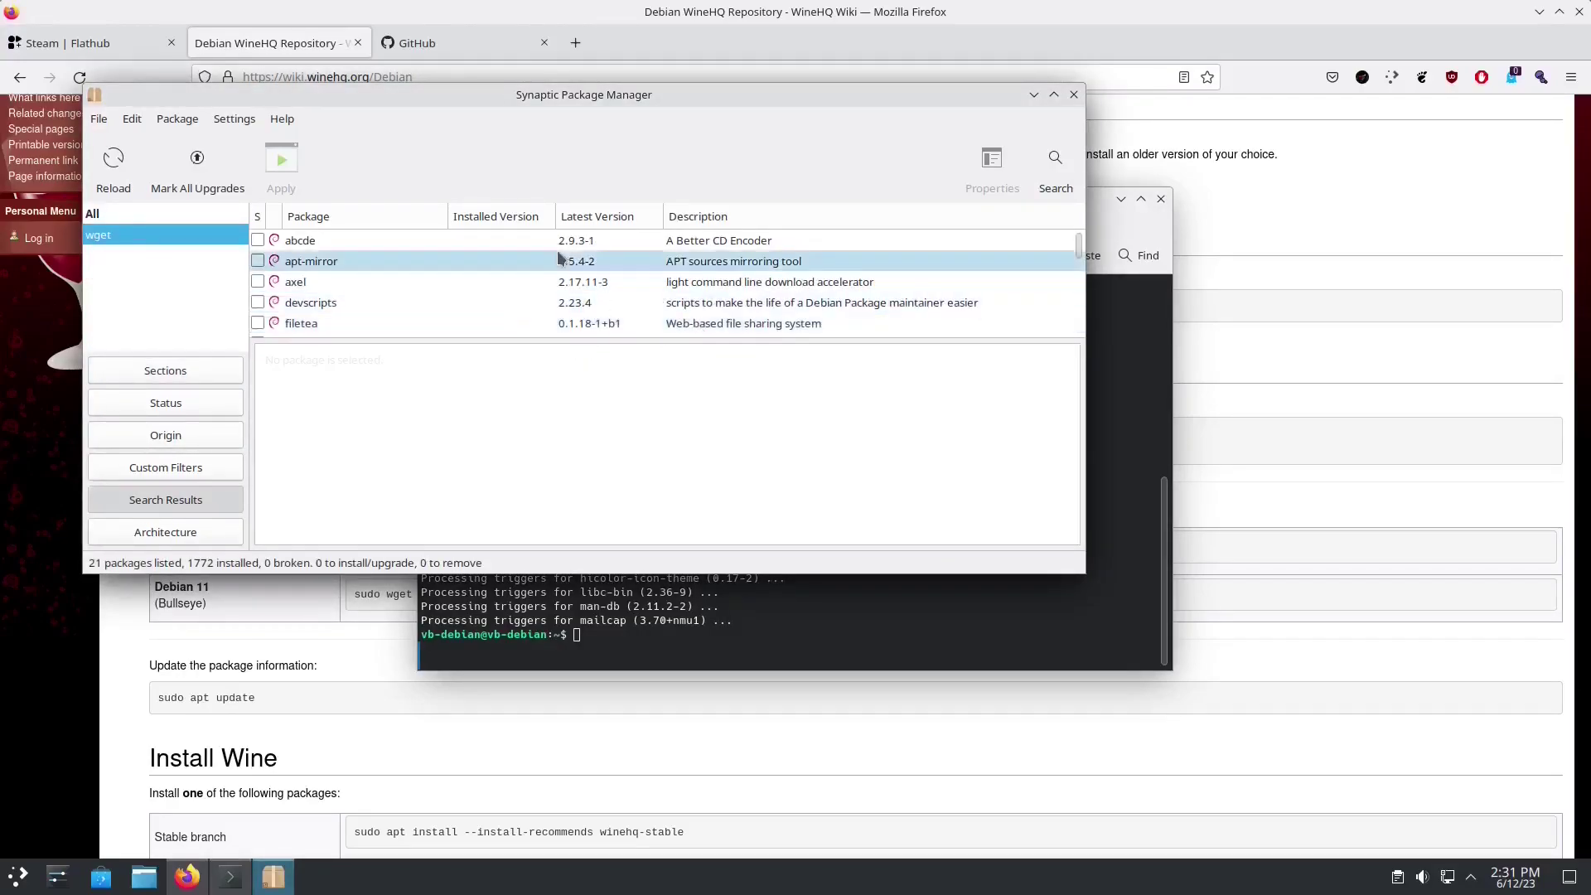
{"action": "left_click", "coordinate": [1054, 94]}
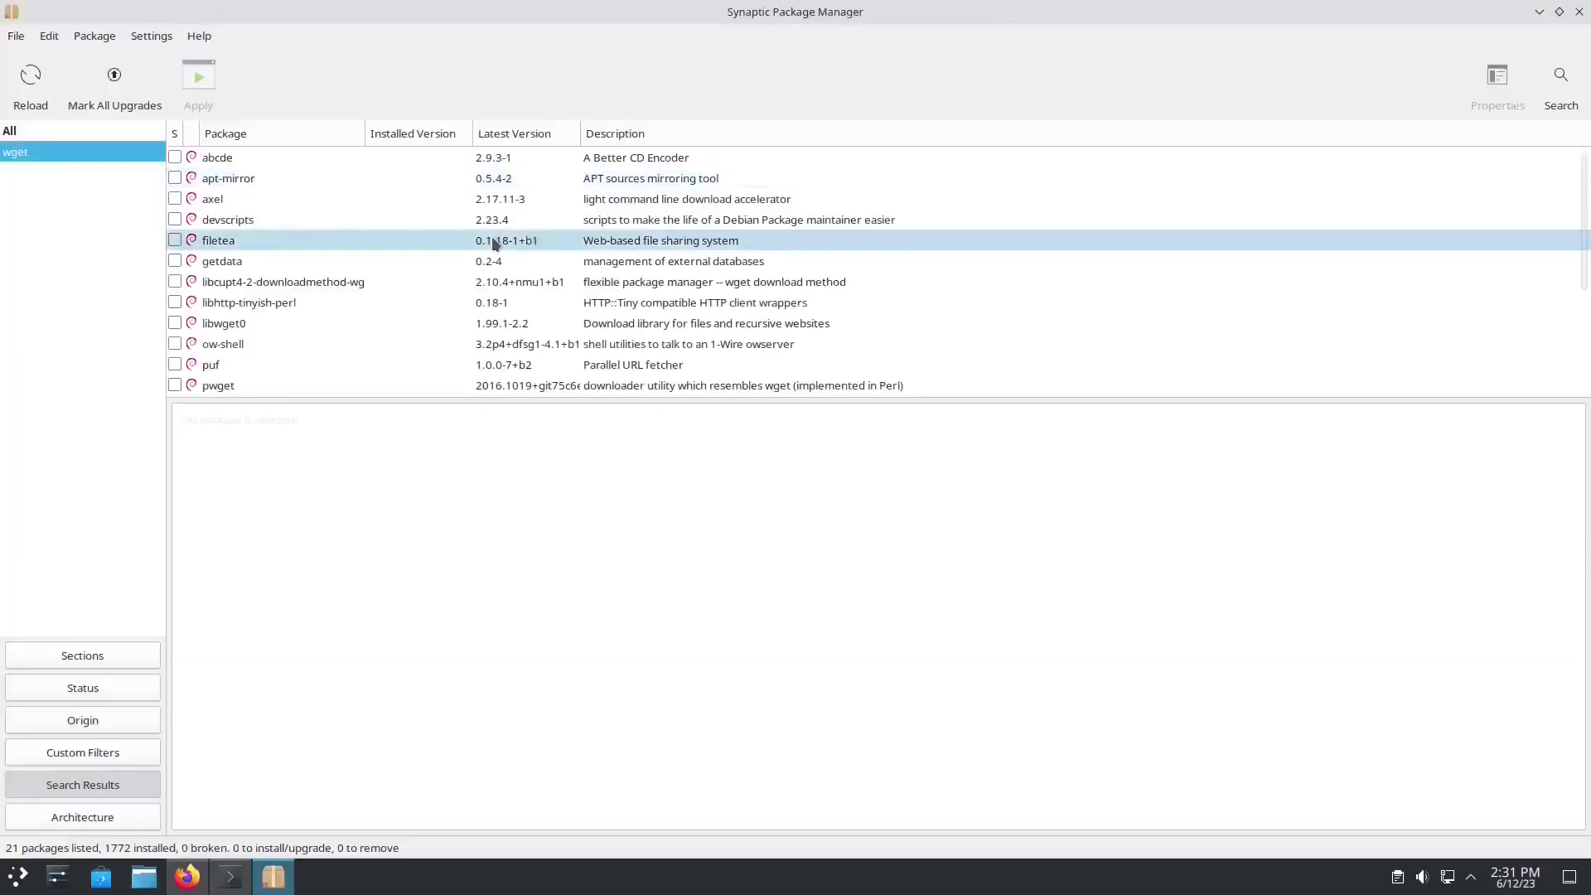
{"action": "scroll", "coordinate": [449, 286], "scroll_direction": "down", "scroll_amount": 5}
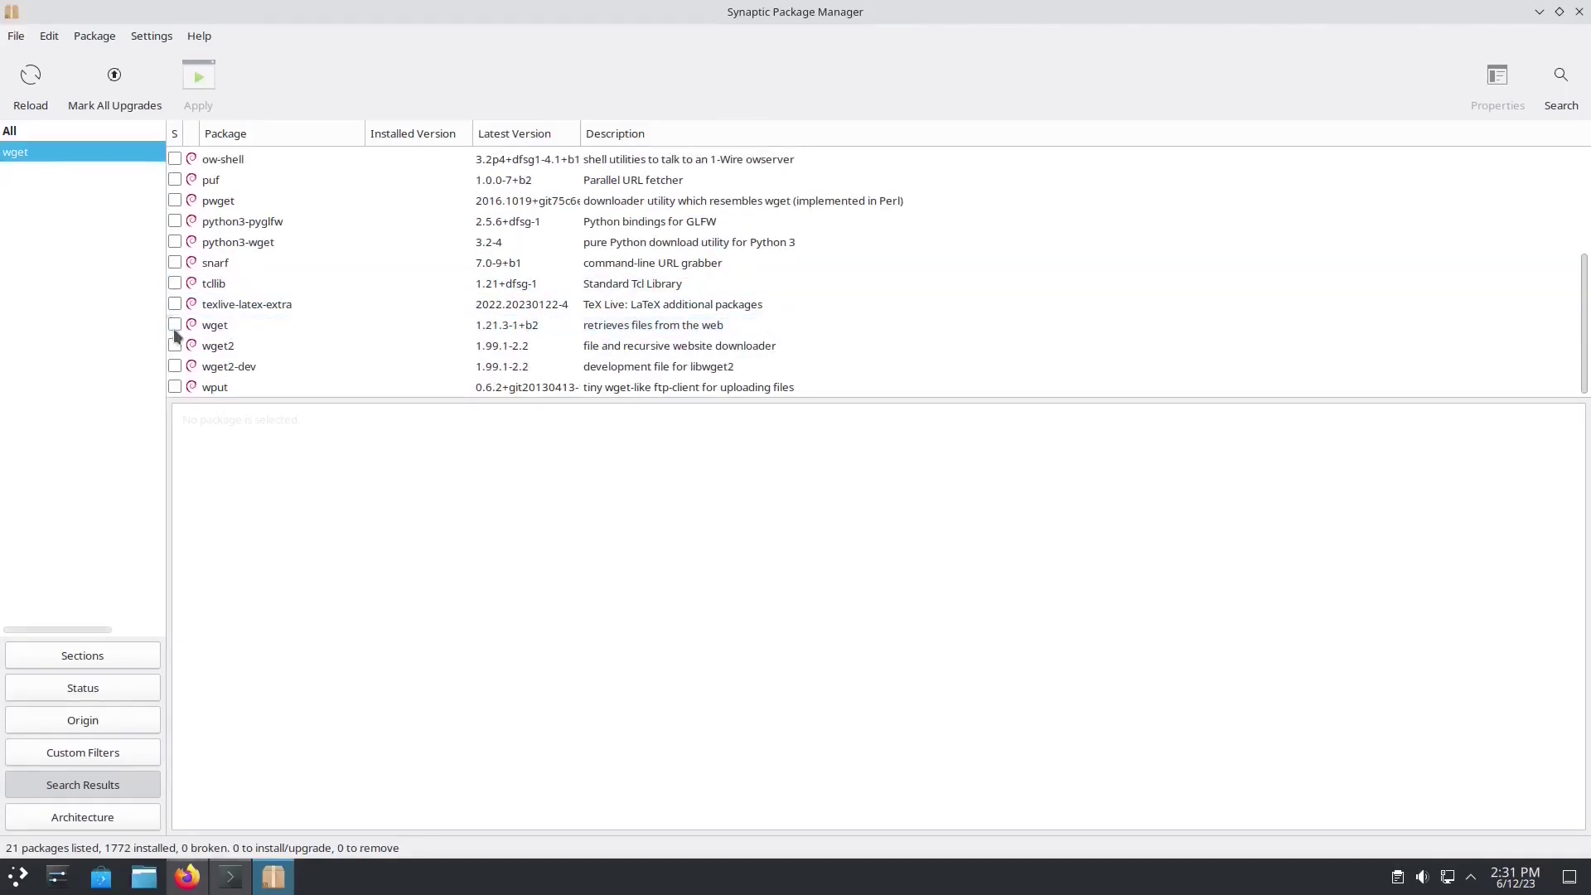
Step: Mark wget for installation and apply the change
{"action": "left_click", "coordinate": [174, 325]}
{"action": "left_click", "coordinate": [236, 363]}
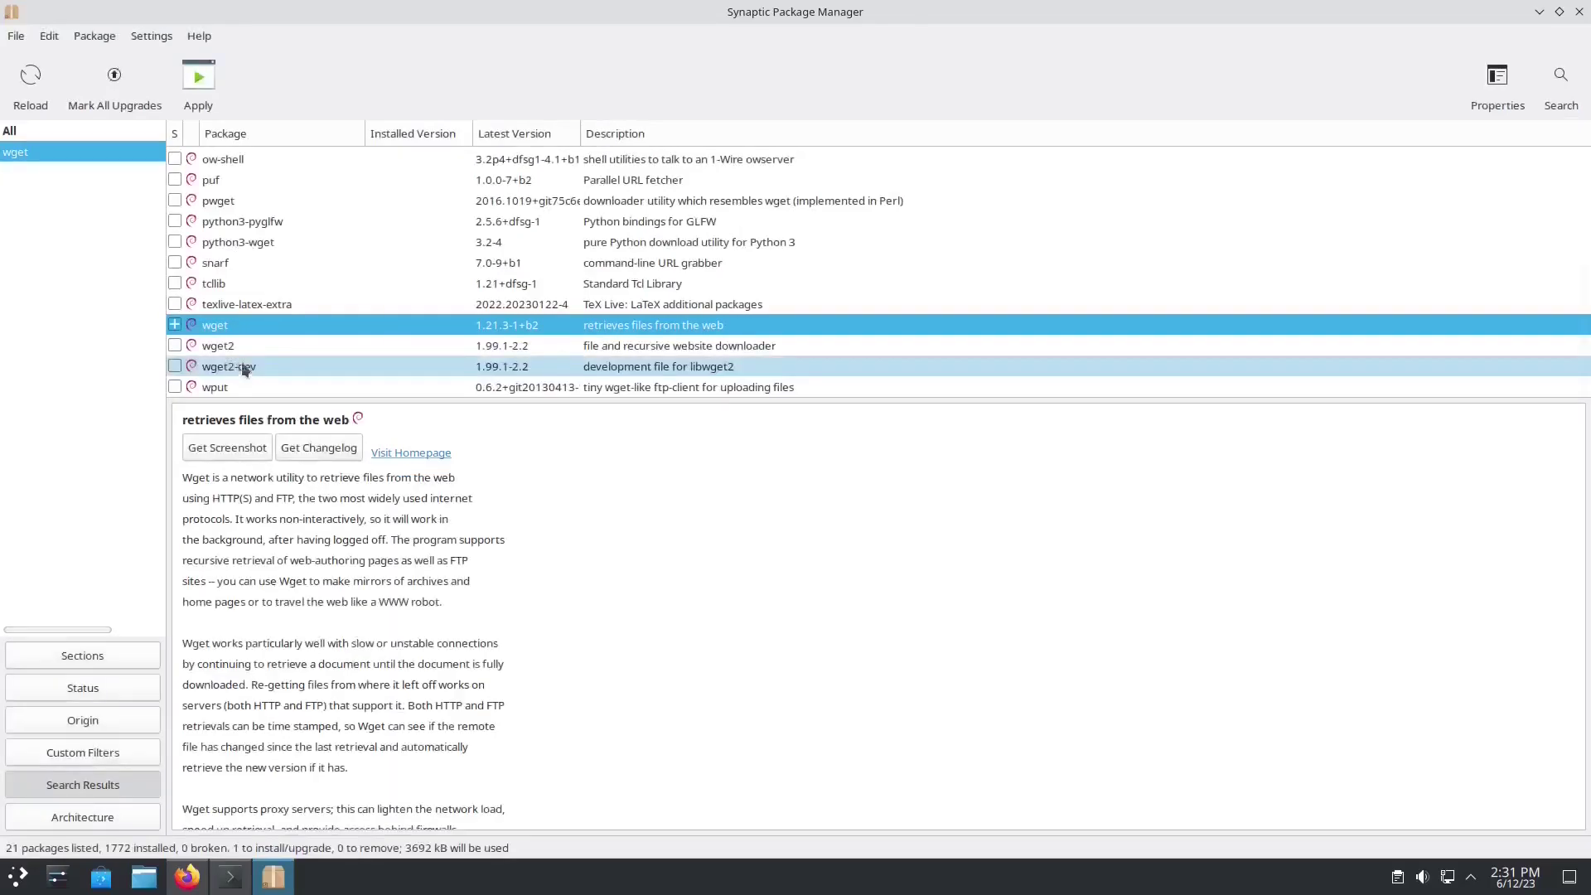
{"action": "left_click", "coordinate": [203, 91]}
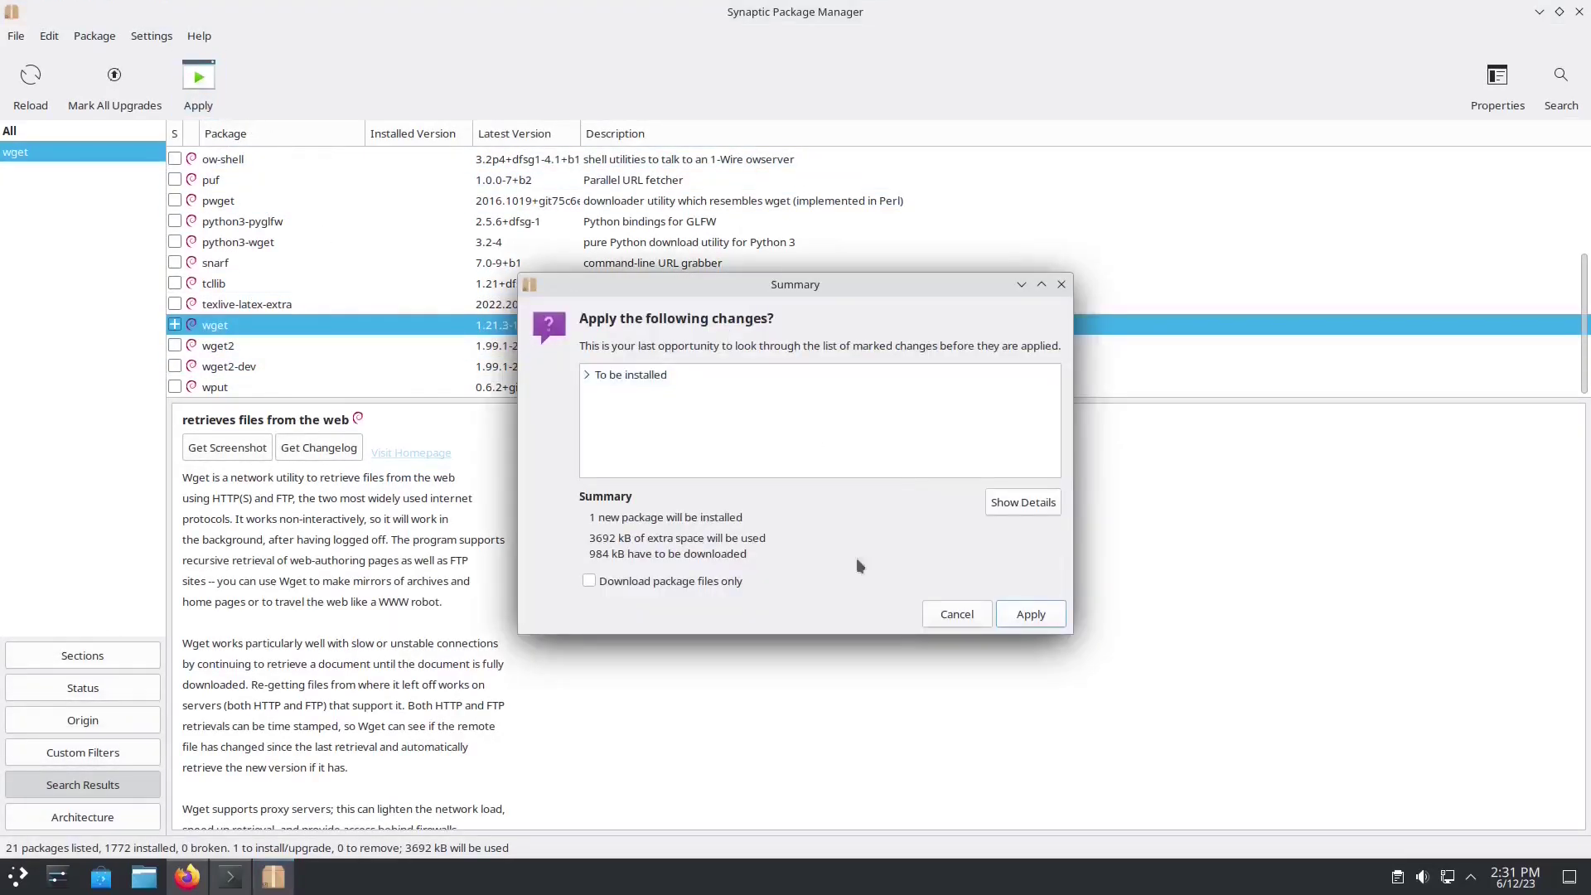
{"action": "left_click", "coordinate": [1042, 621]}
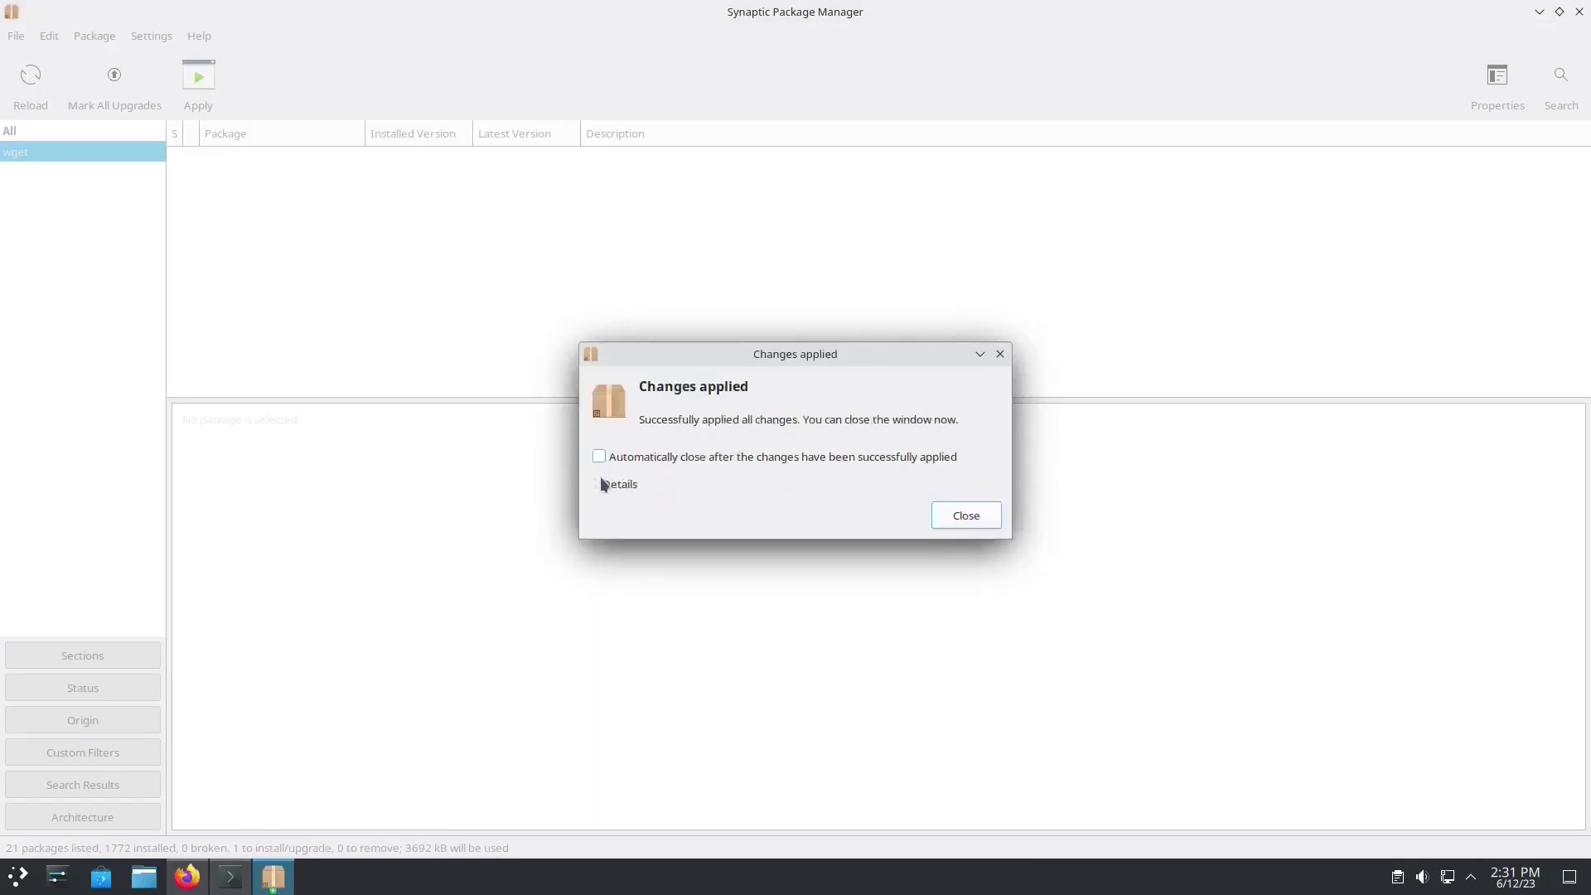
{"action": "left_click", "coordinate": [945, 515]}
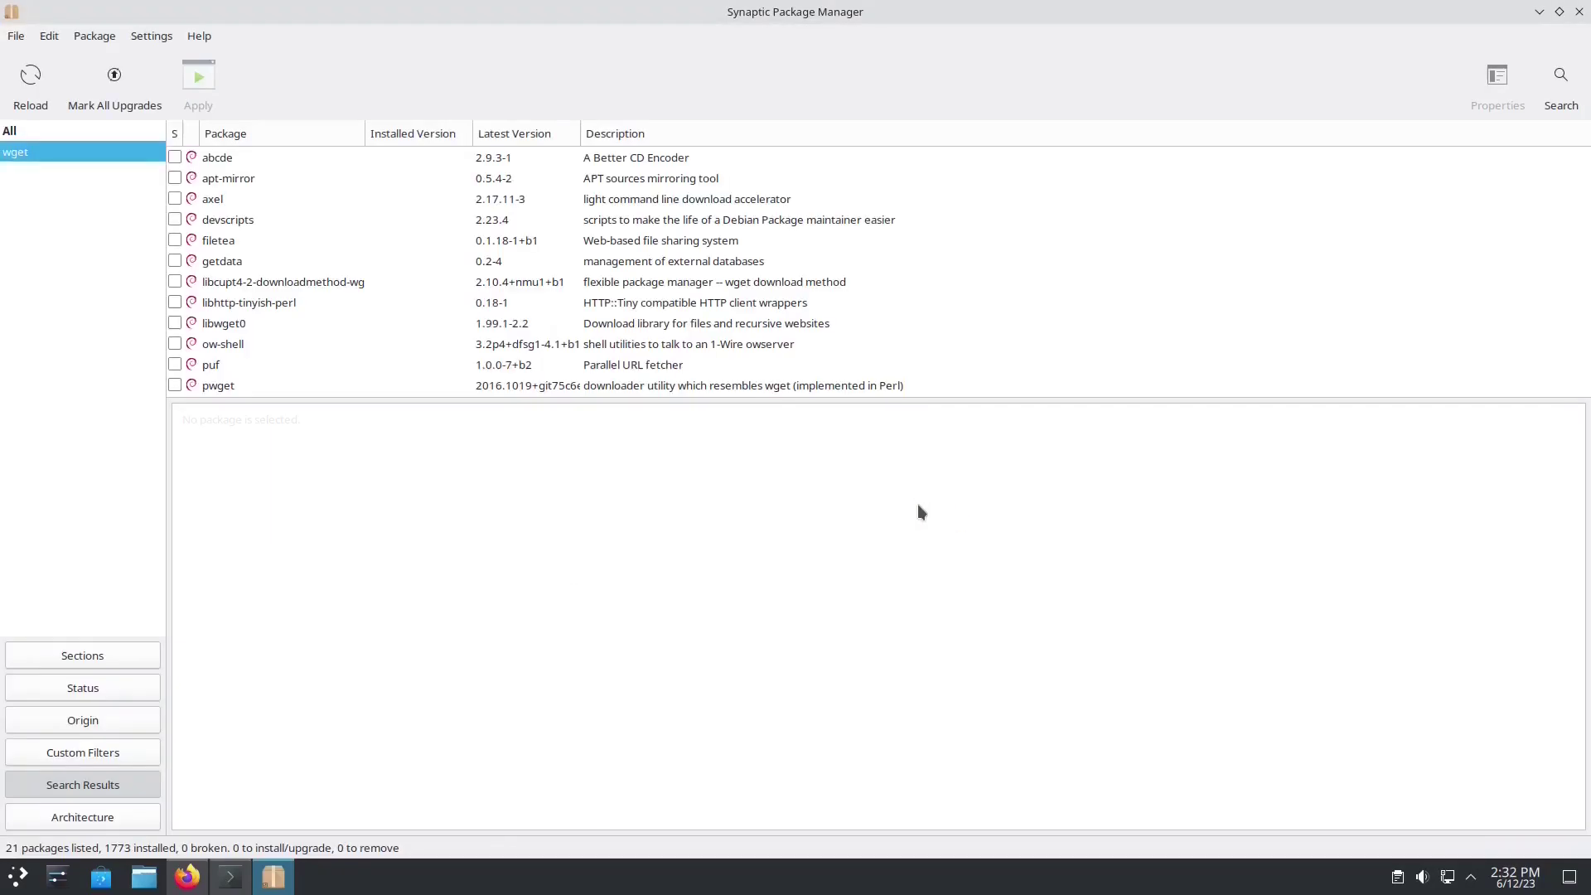
Step: Close Synaptic and rerun the WineHQ key download command from terminal history
{"action": "left_click", "coordinate": [1578, 12]}
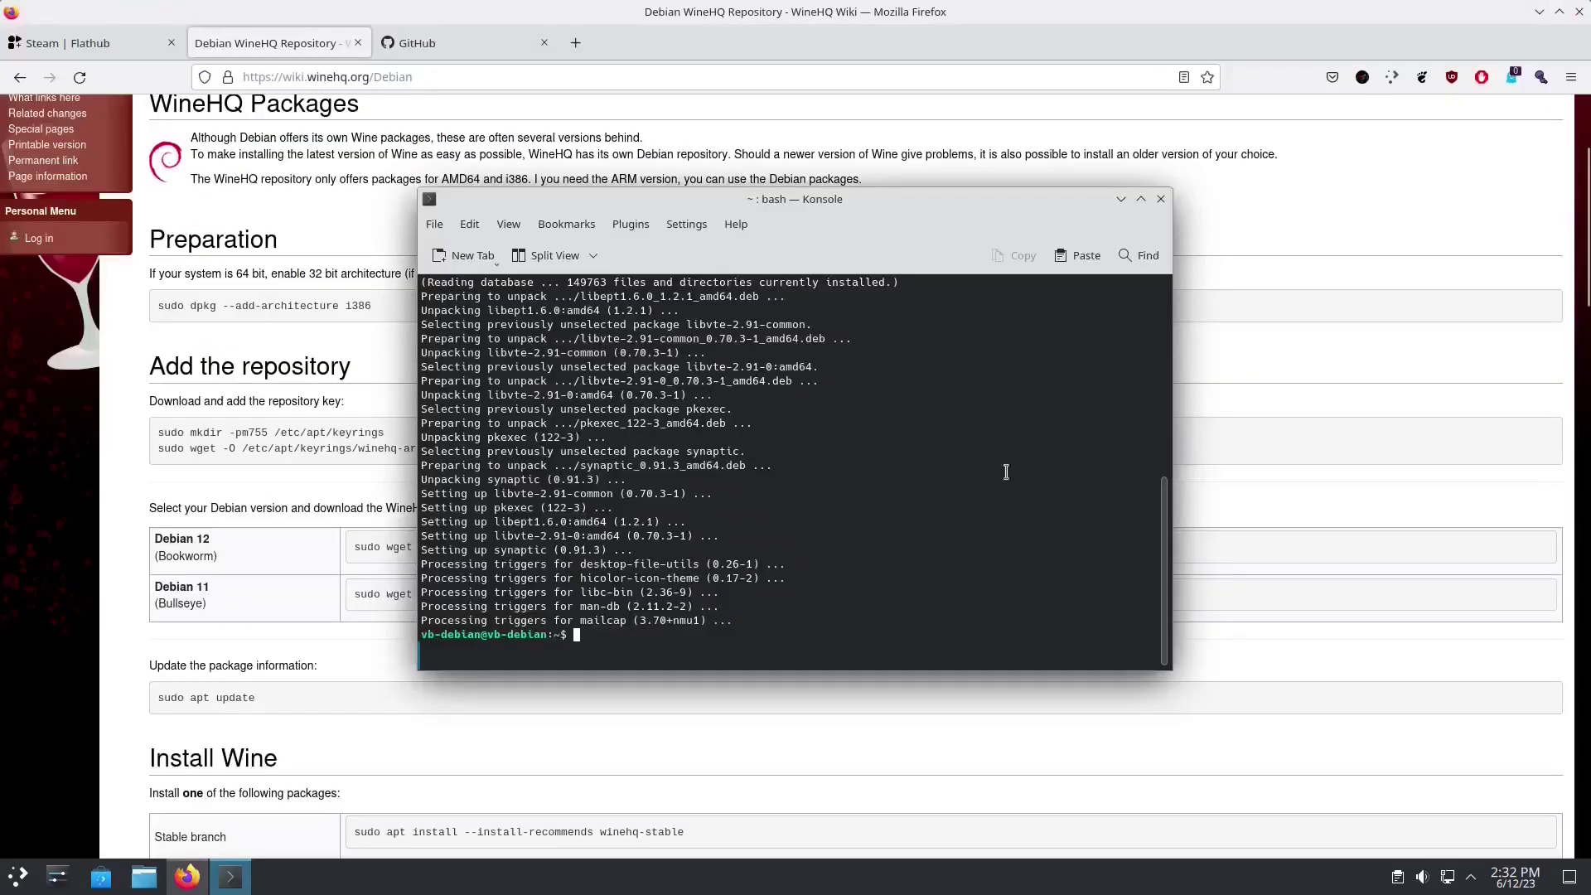
{"action": "key", "text": "Up"}
{"action": "key", "text": "Up"}
{"action": "key", "text": "Up"}
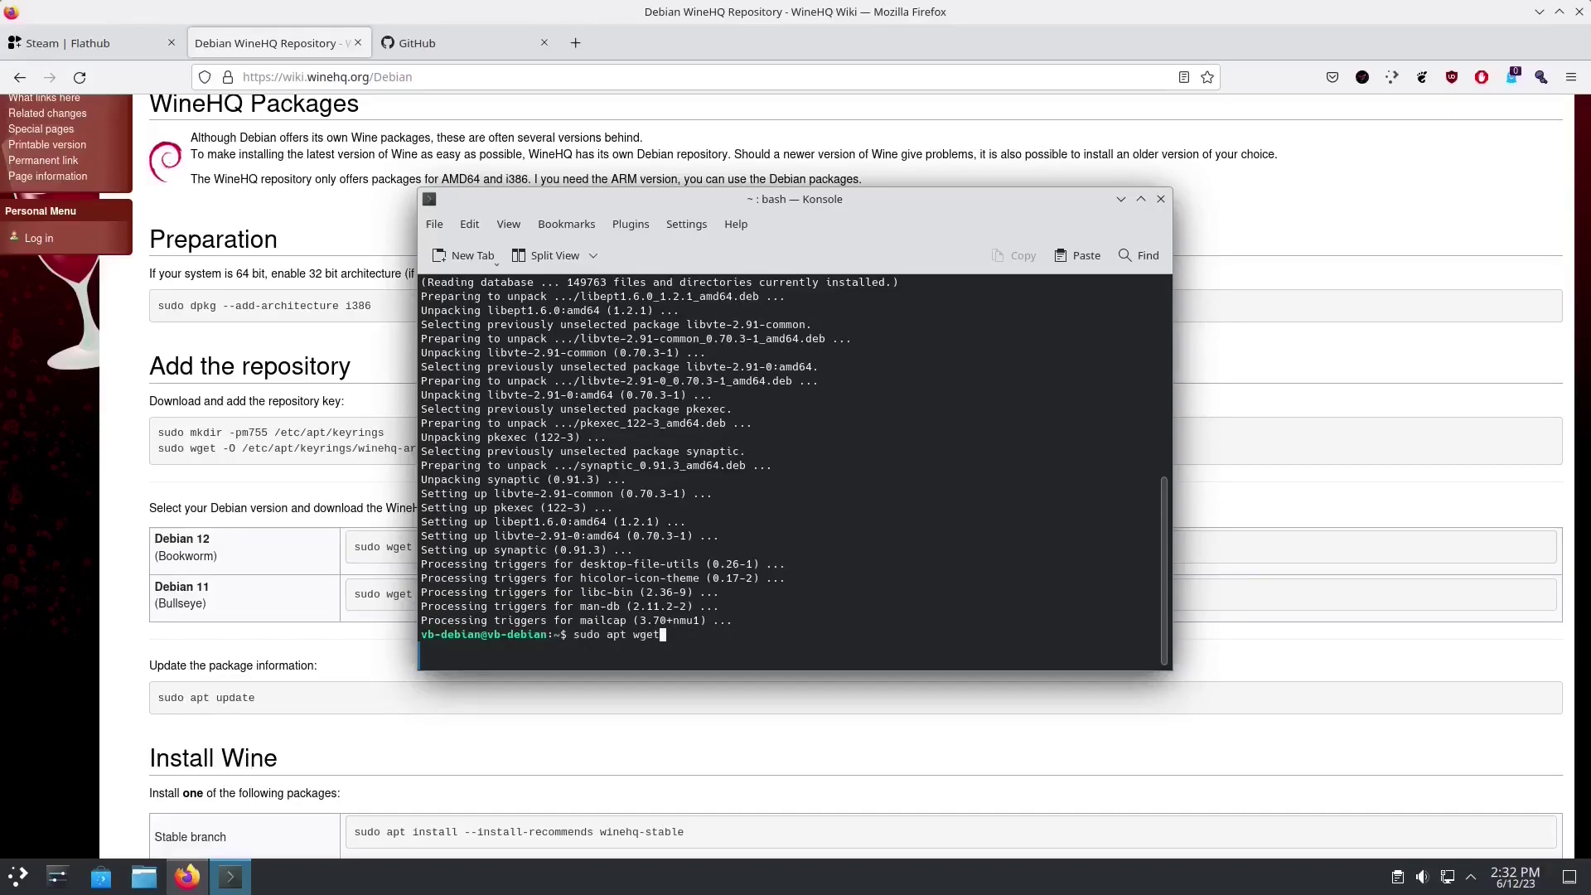
{"action": "key", "text": "Return"}
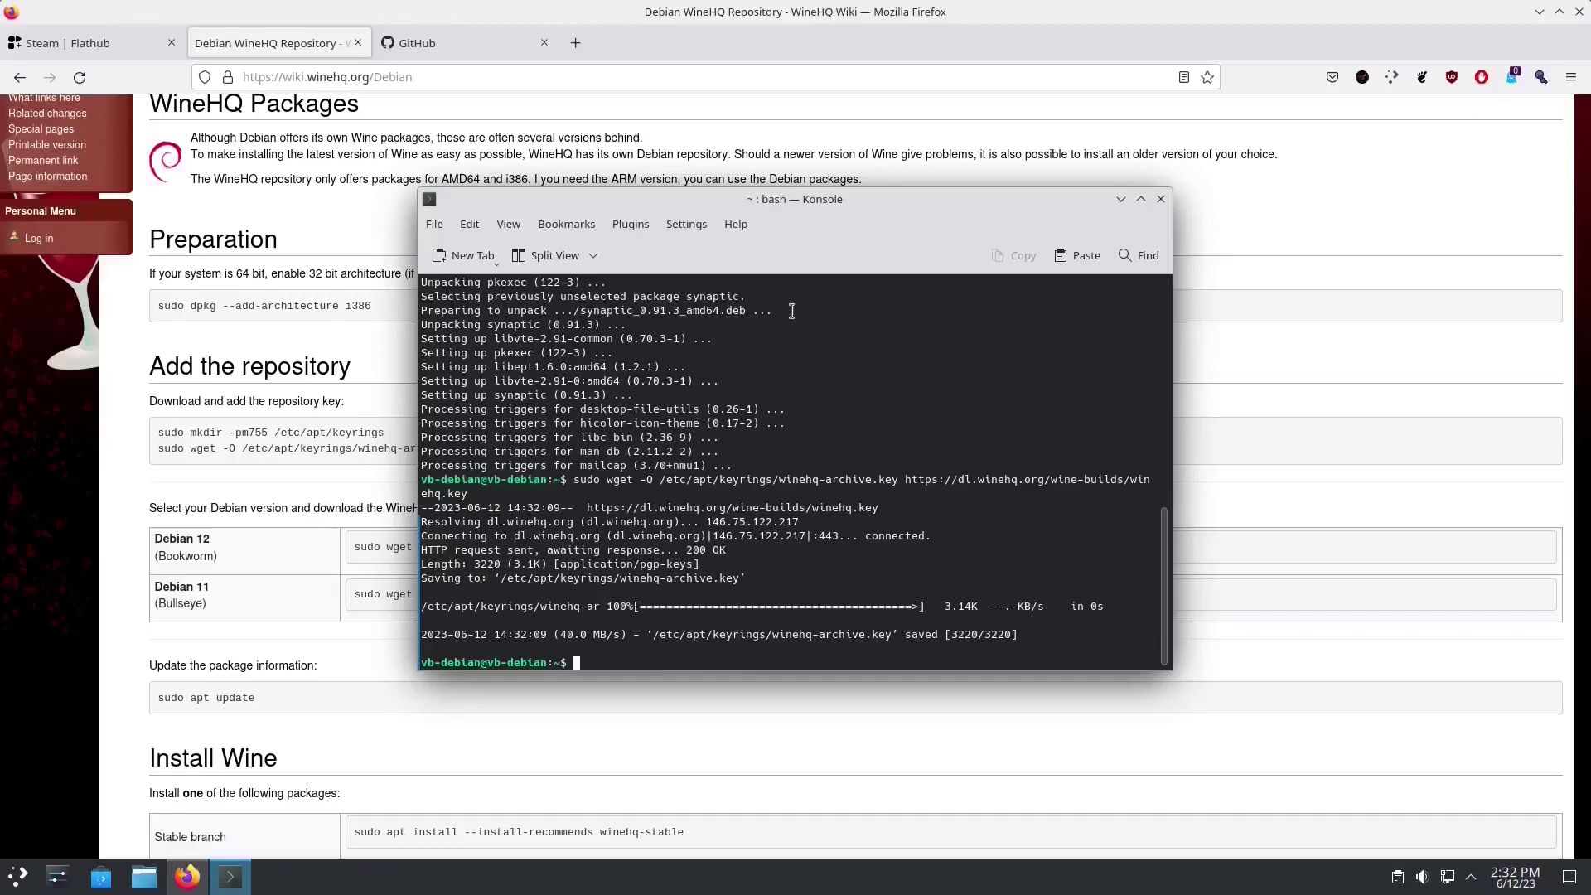
Step: Download the WineHQ Debian 12 Bookworm sources file using the wiki's wget command
{"action": "left_click", "coordinate": [351, 545]}
{"action": "left_click_drag", "start_coordinate": [352, 548], "coordinate": [1125, 559]}
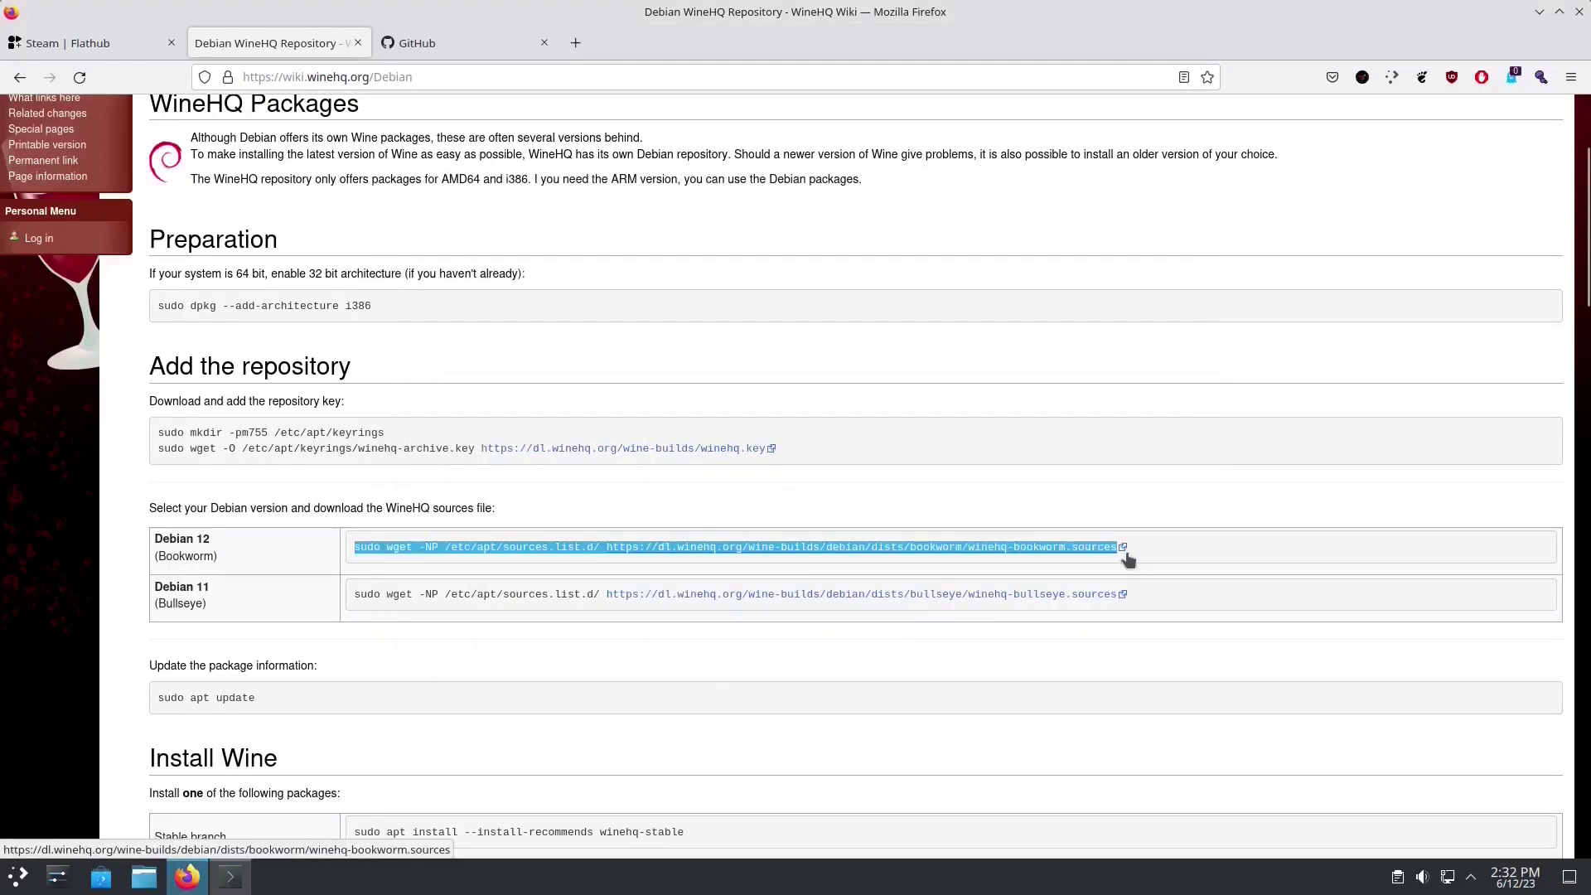
{"action": "key", "text": "ctrl+c"}
{"action": "key", "text": "alt+Tab"}
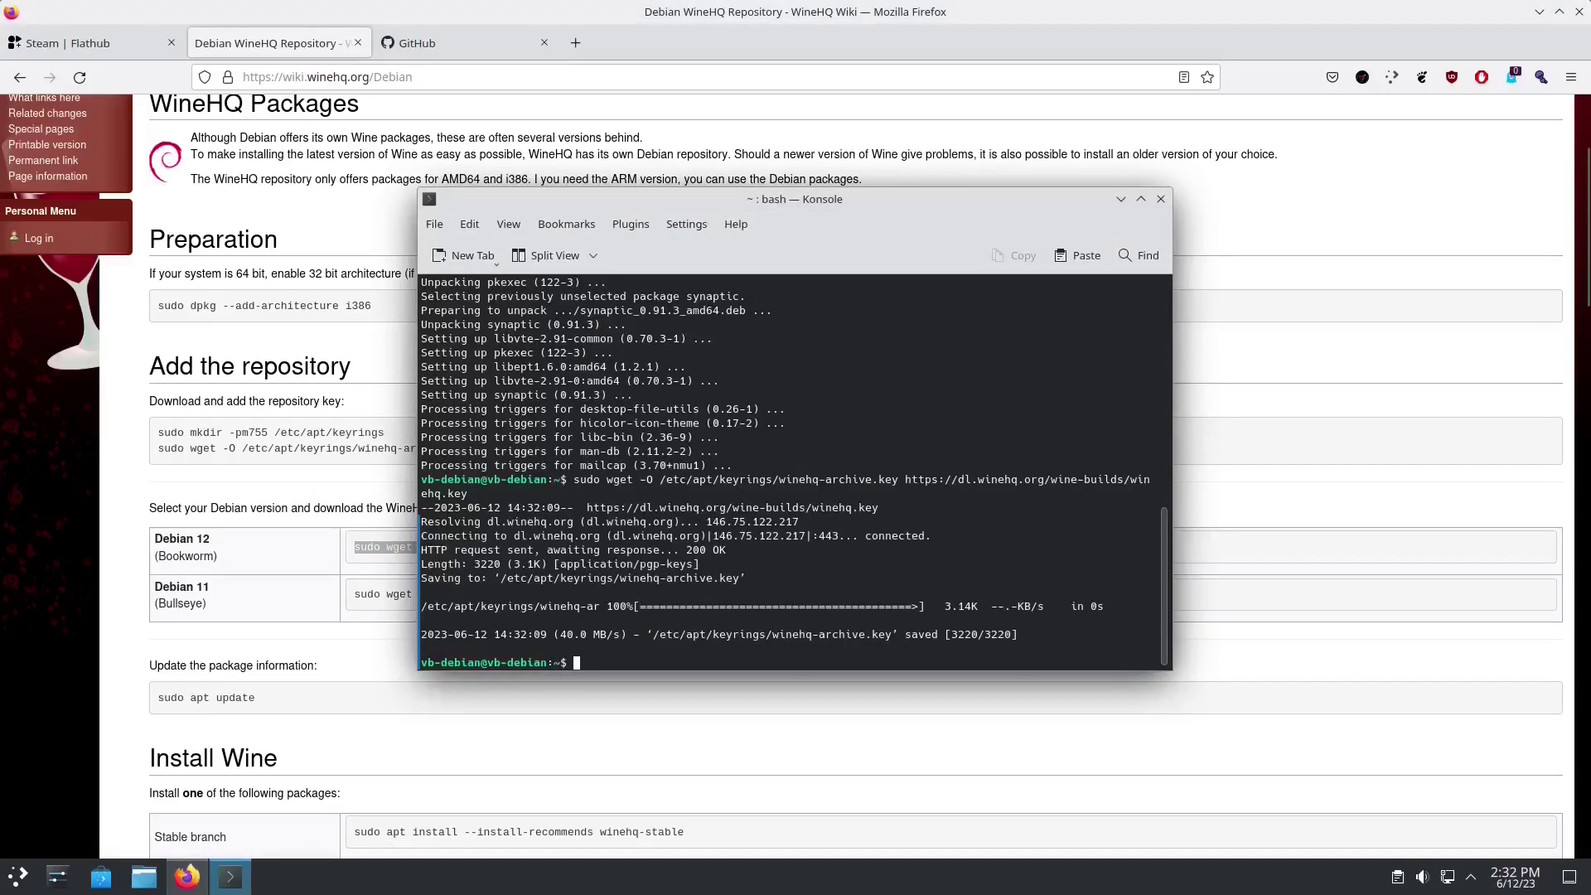
{"action": "key", "text": "ctrl+shift+v"}
{"action": "key", "text": "Return"}
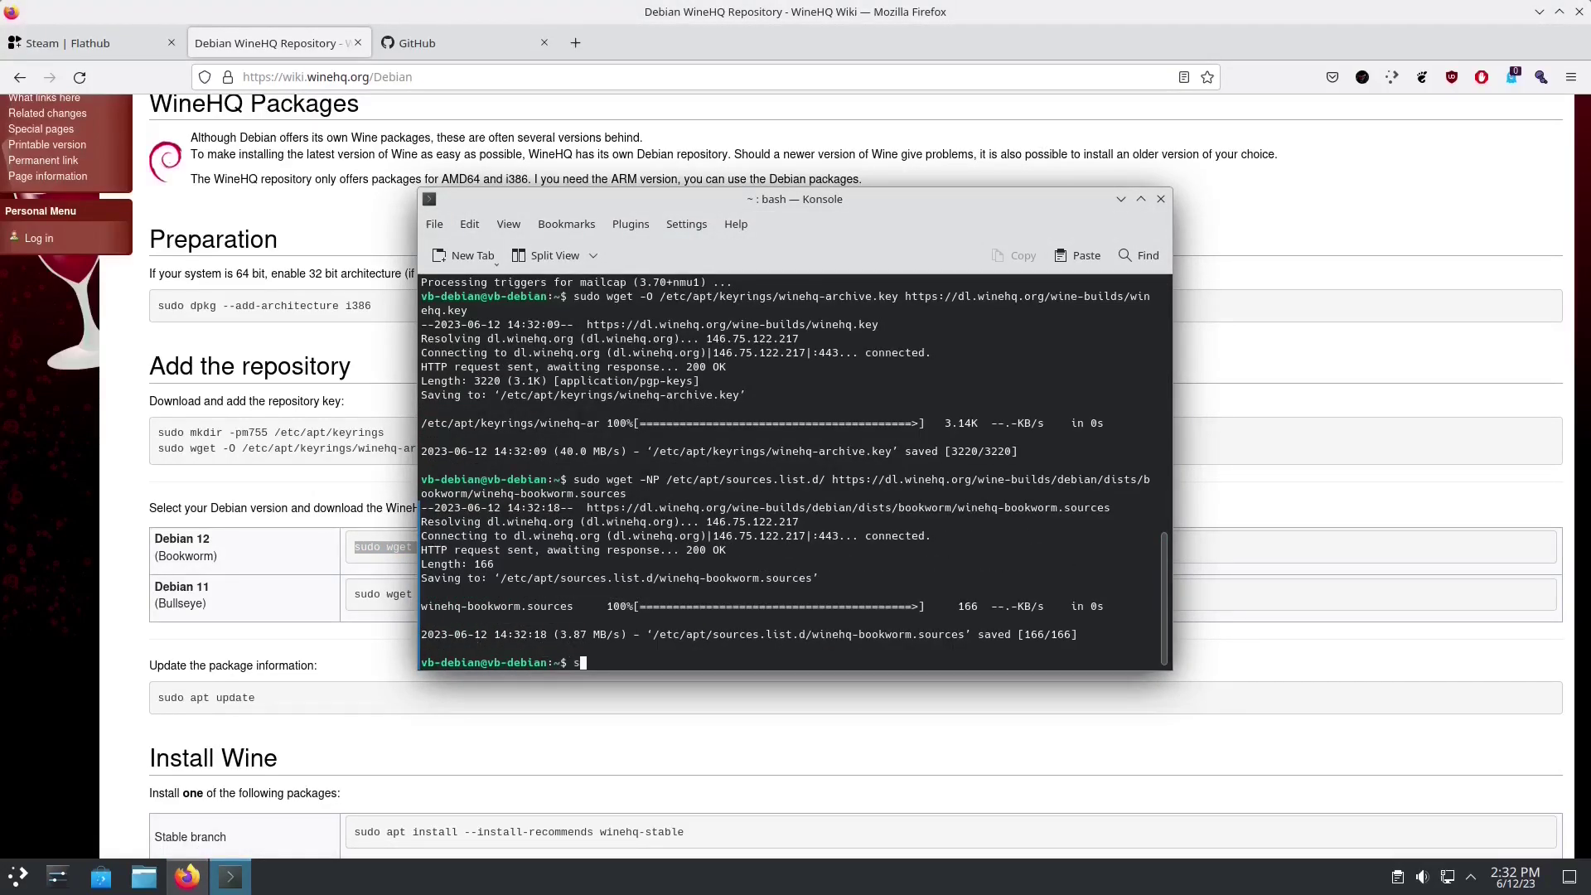
Step: Refresh the package lists with 'sudo apt update'
{"action": "type", "text": "sudo apt update"}
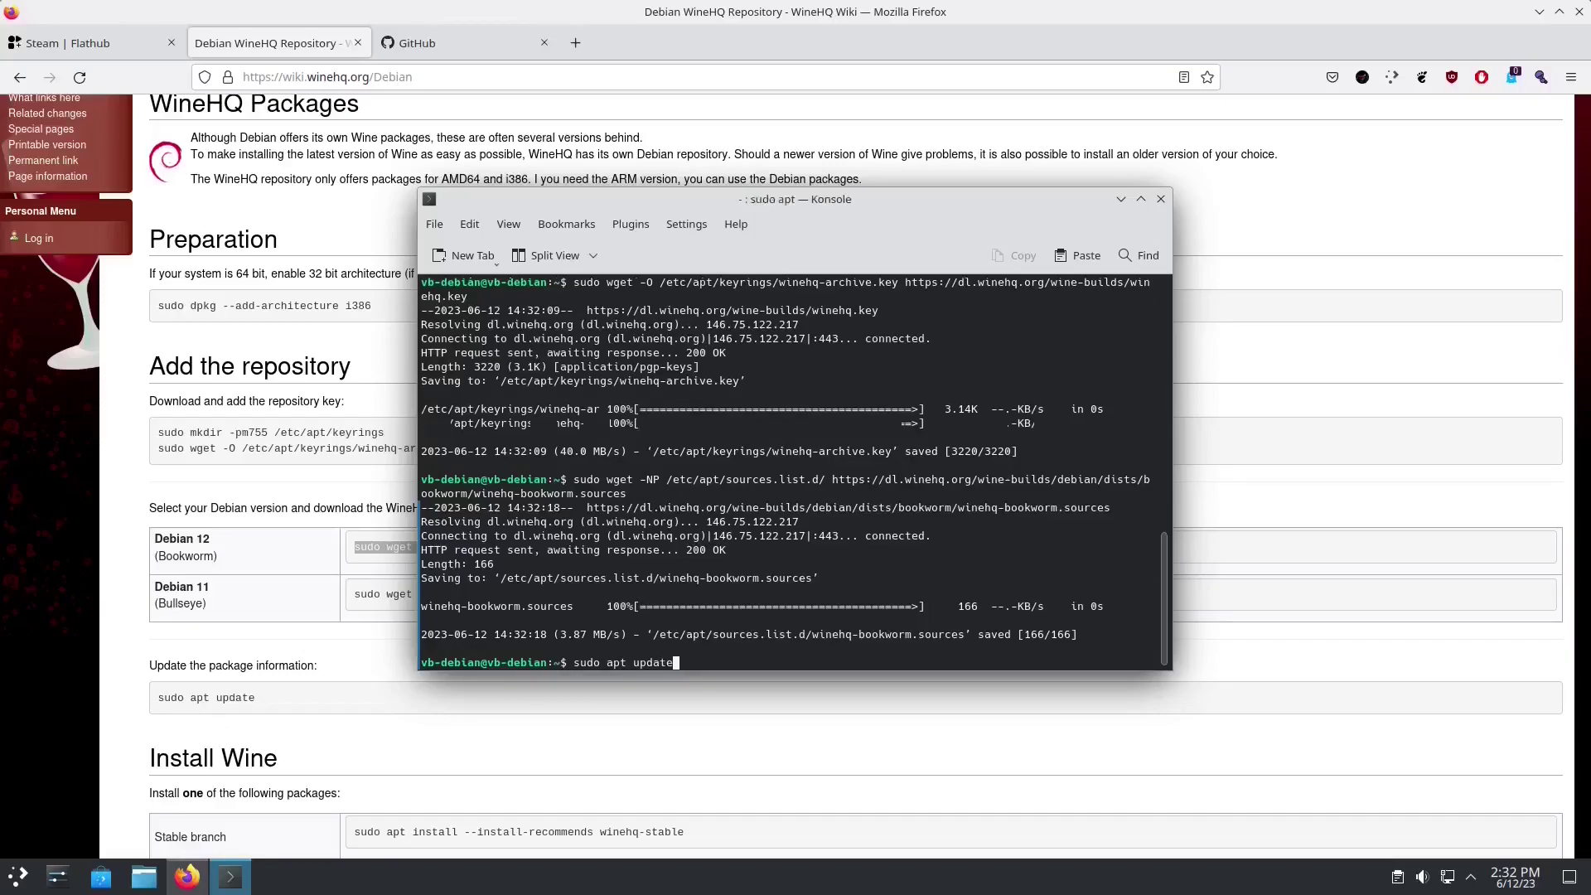
{"action": "key", "text": "Return"}
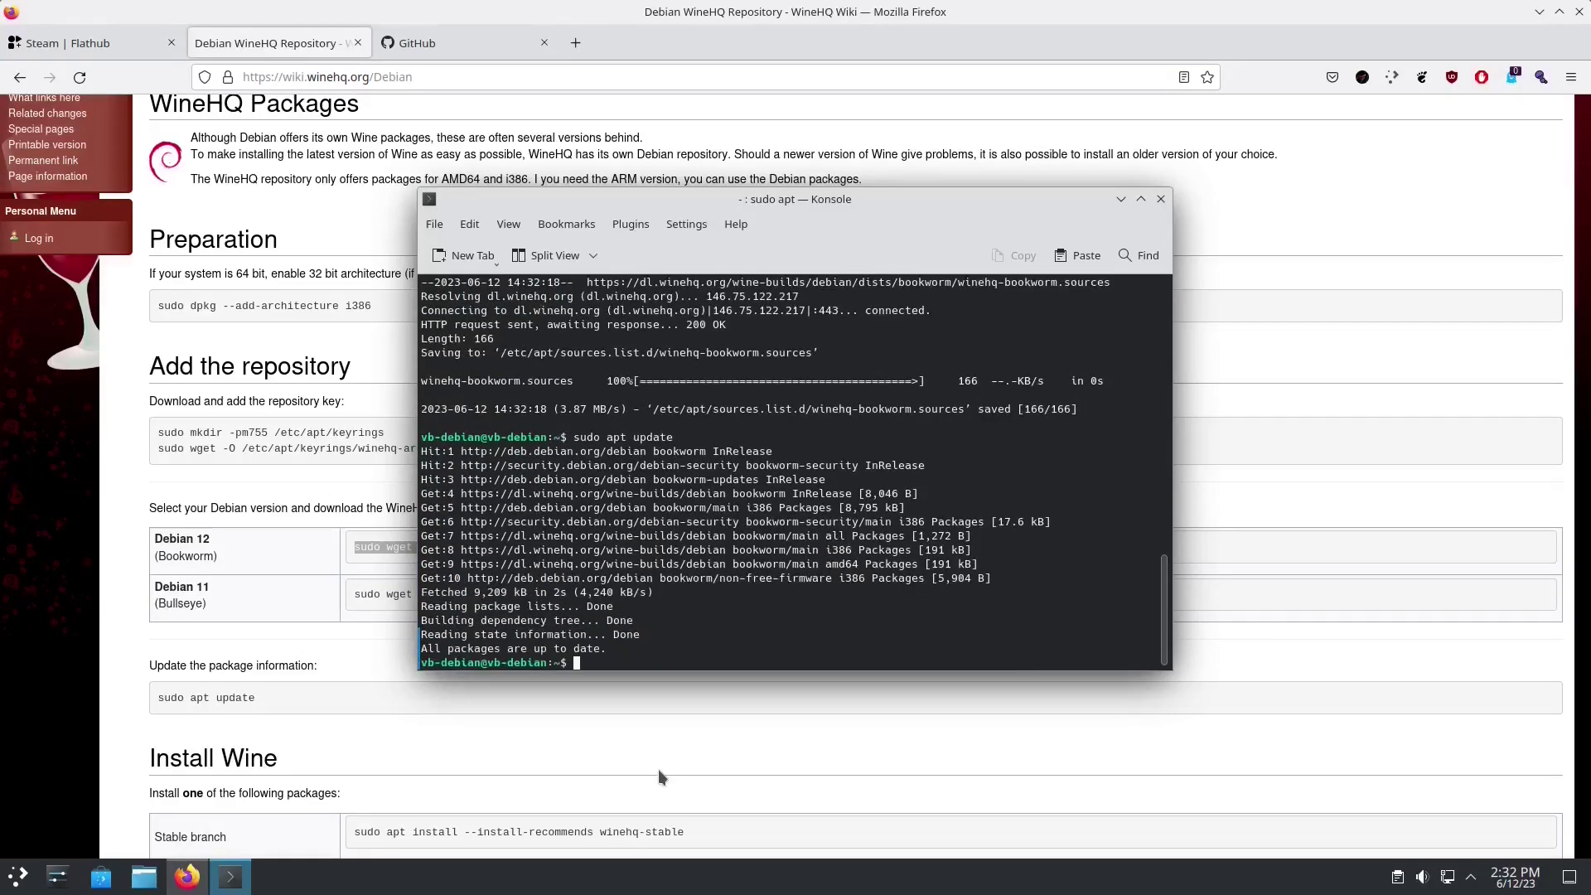
{"action": "scroll", "coordinate": [658, 769], "scroll_direction": "down", "scroll_amount": 8}
{"action": "scroll", "coordinate": [655, 768], "scroll_direction": "up", "scroll_amount": 5}
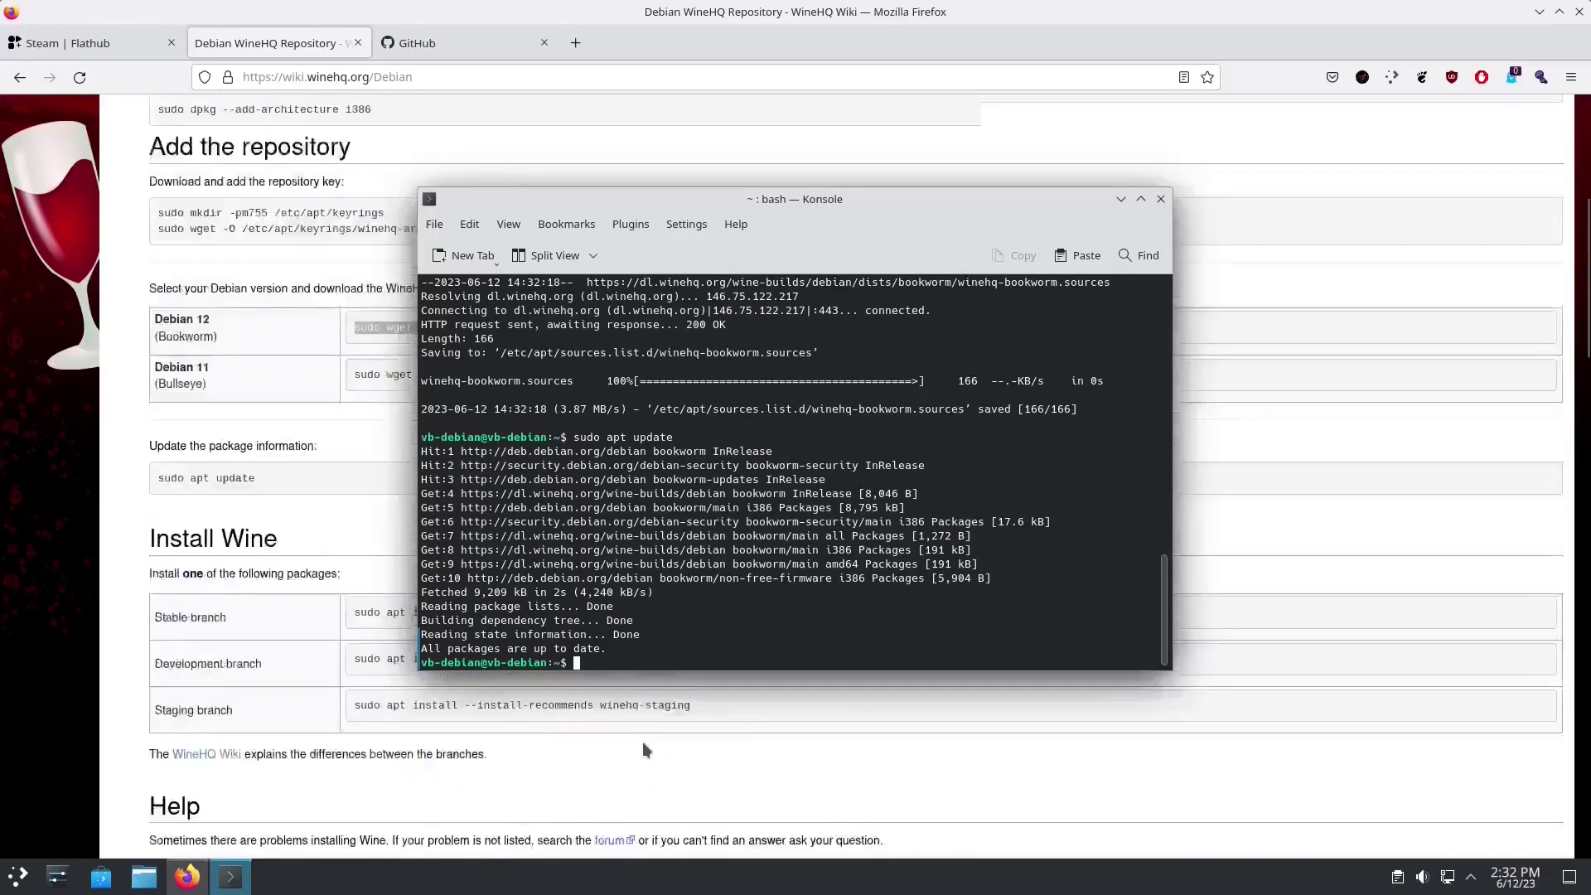
{"action": "scroll", "coordinate": [643, 742], "scroll_direction": "up", "scroll_amount": 2}
Step: Start installing winehq-staging with the install command copied from the wiki
{"action": "left_click_drag", "start_coordinate": [352, 812], "coordinate": [644, 832]}
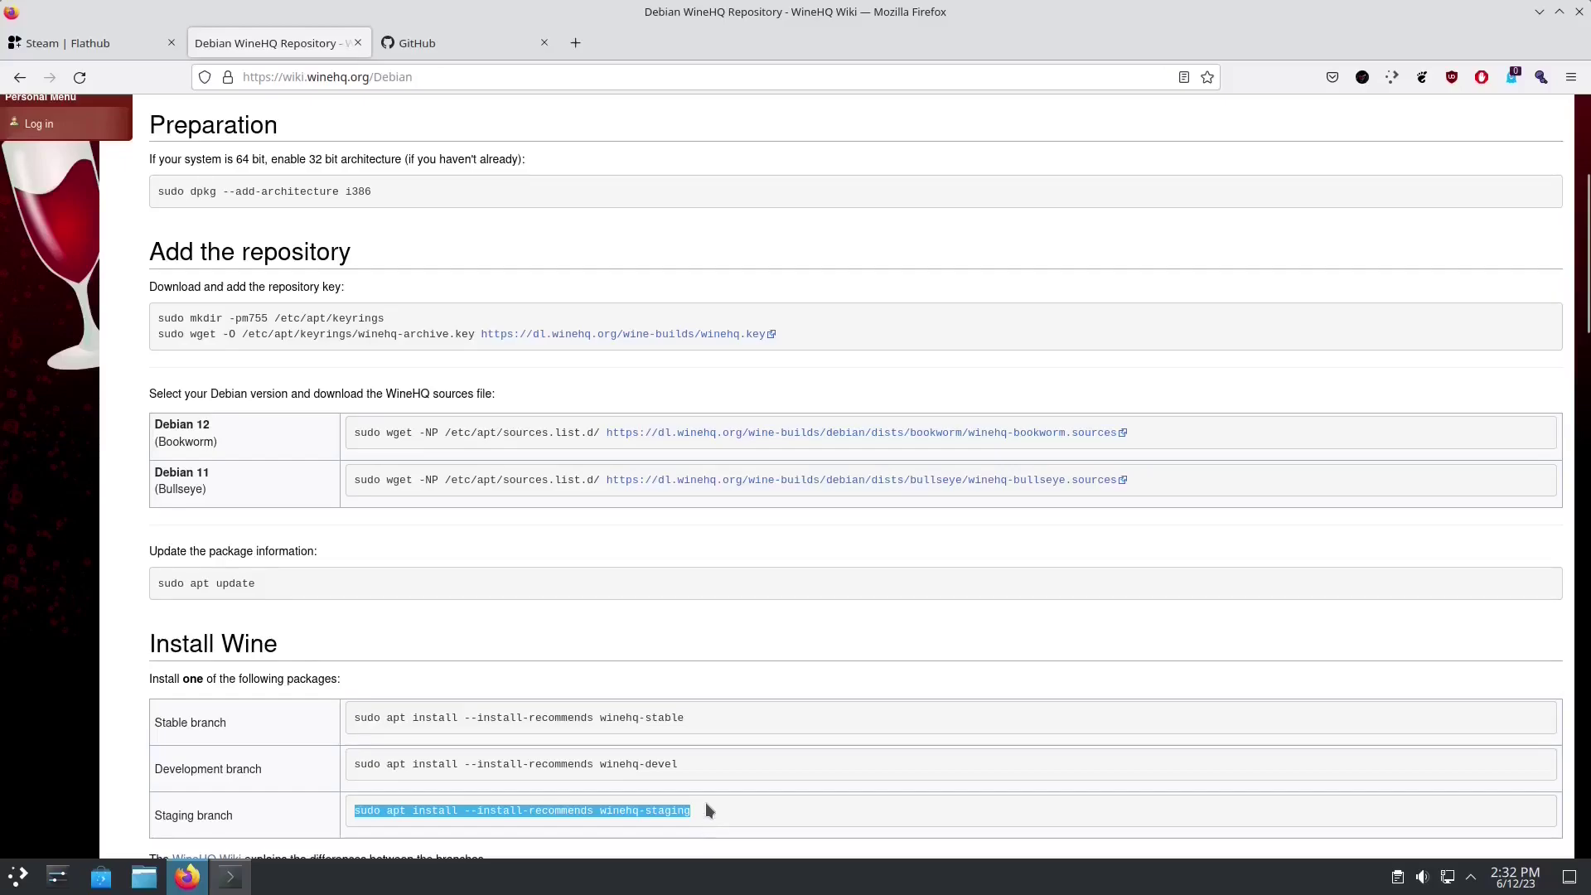
{"action": "key", "text": "alt+Tab"}
{"action": "key", "text": "ctrl+shift+v"}
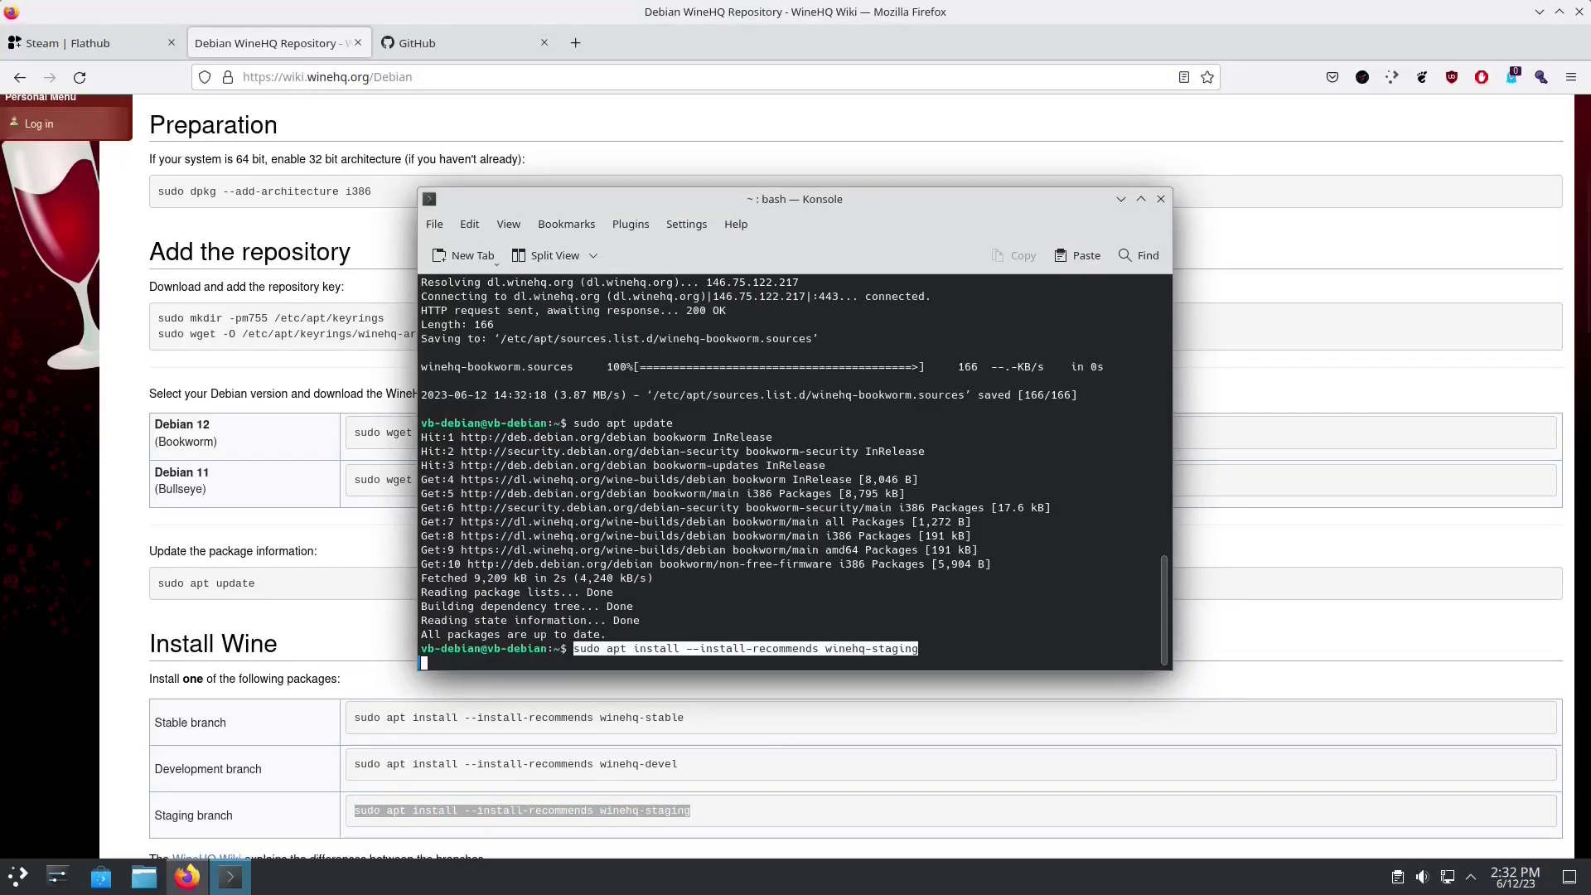
{"action": "key", "text": "Return"}
{"action": "key", "text": "Return"}
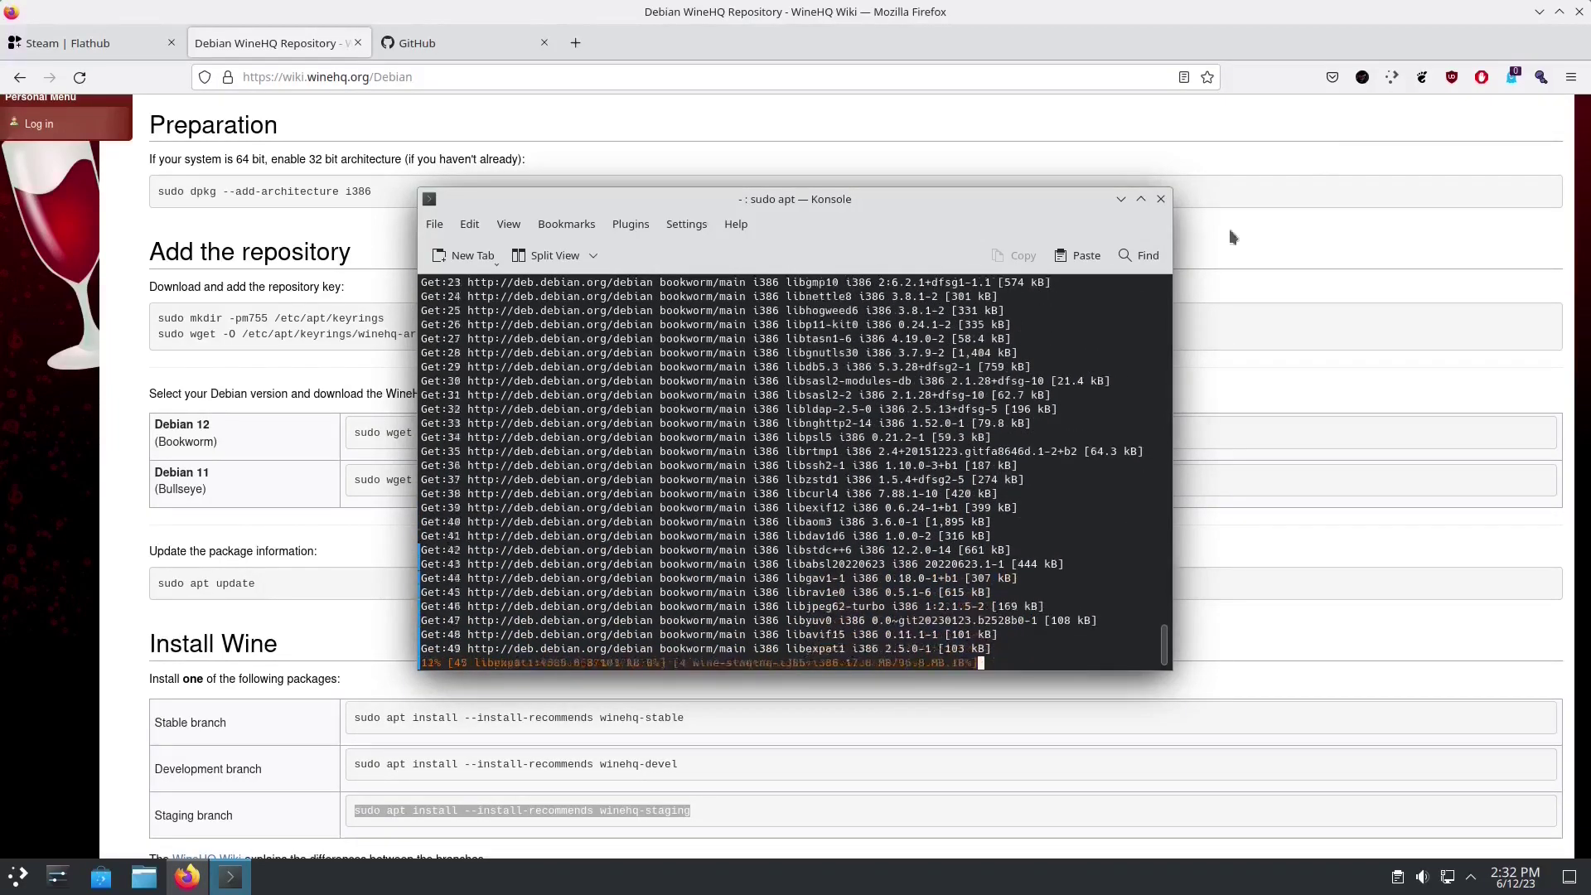
{"action": "left_click", "coordinate": [1539, 12]}
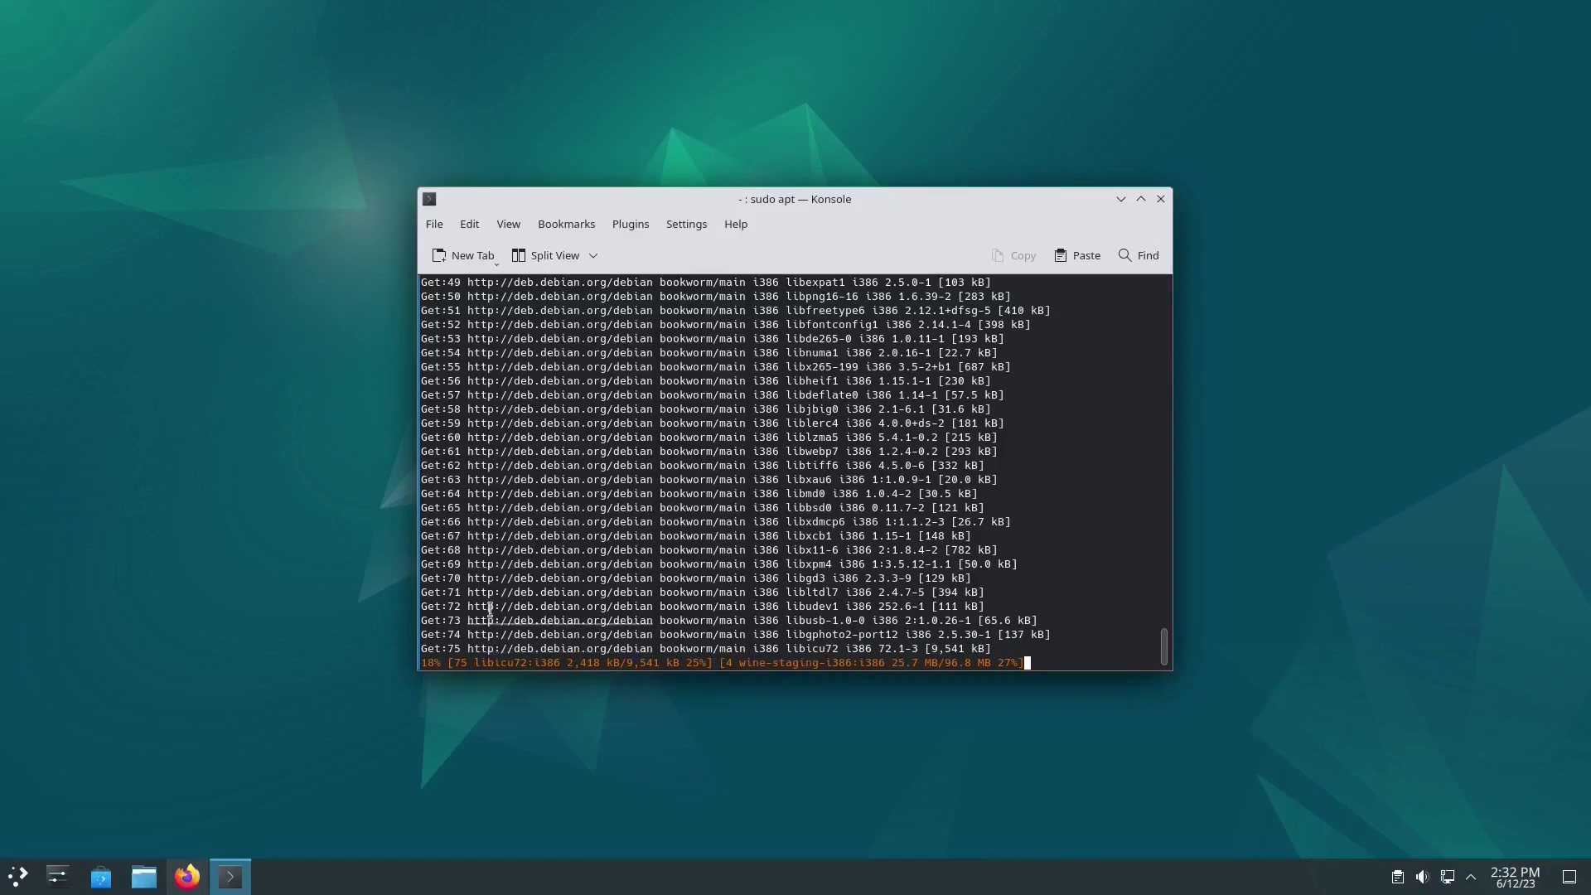
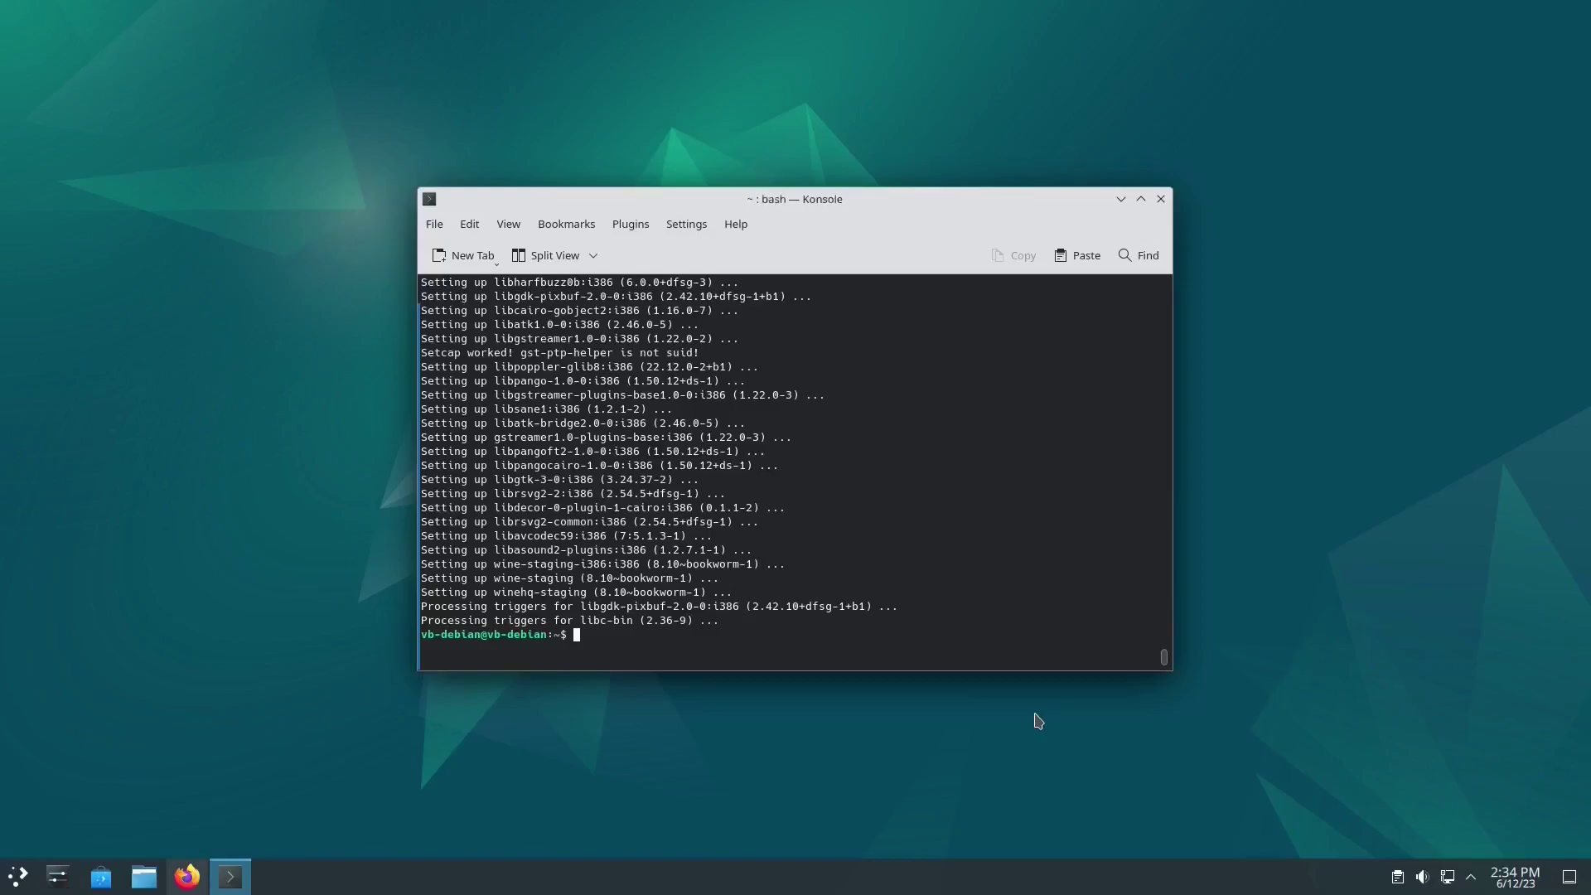
Step: Run sudo apt update in Konsole to refresh the package lists
{"action": "type", "text": "sudo apt update"}
{"action": "key", "text": "Return"}
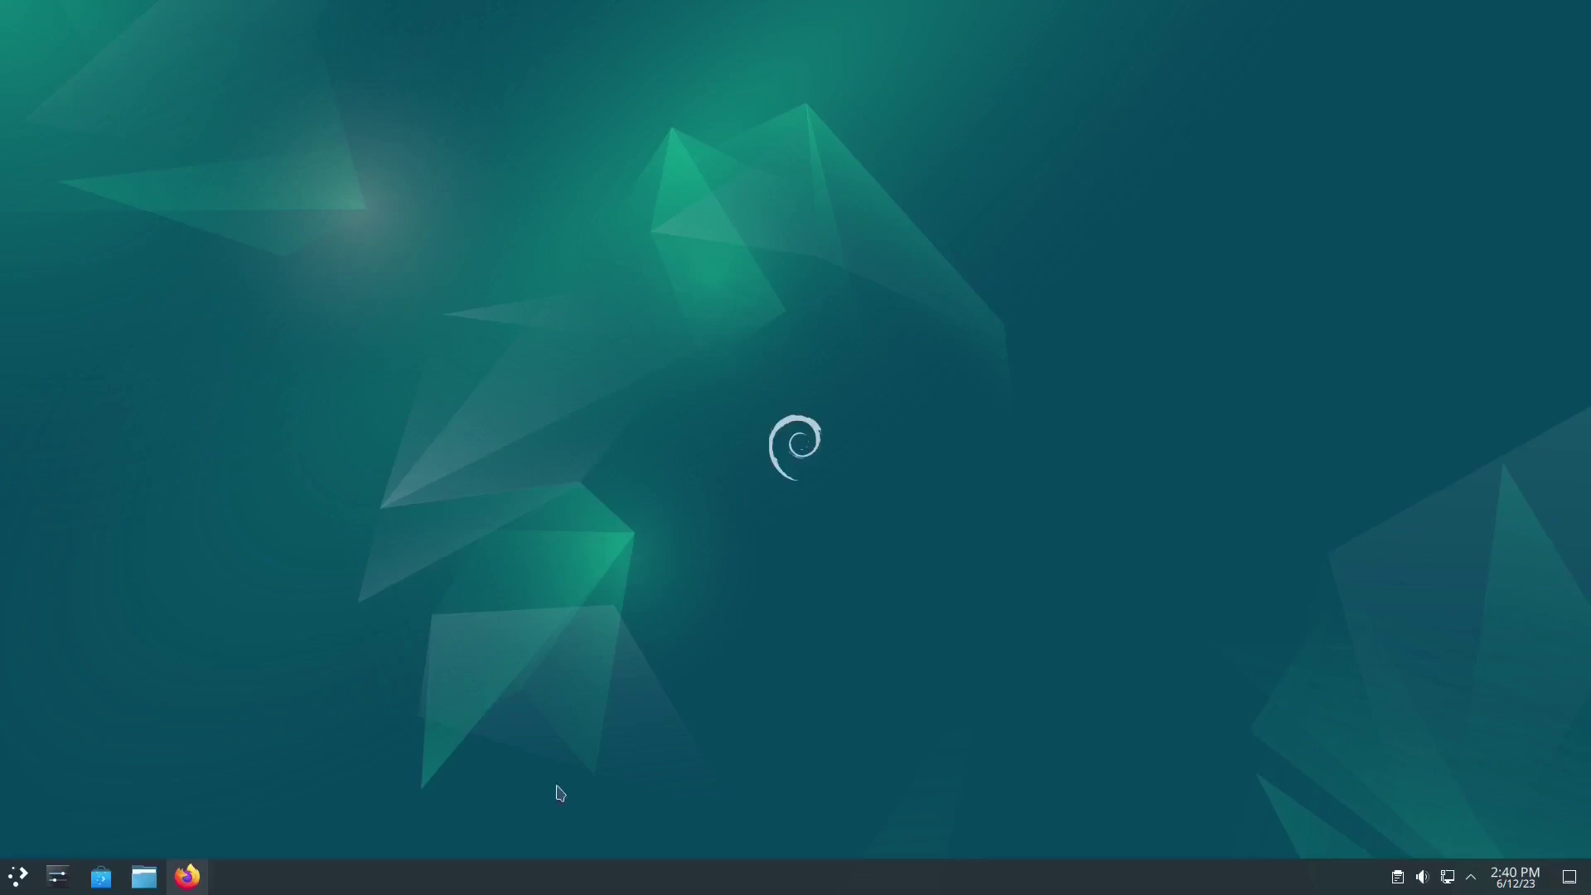
Step: Open the downloadable Global Themes catalogue in System Settings and install Mirage
{"action": "left_click", "coordinate": [63, 862]}
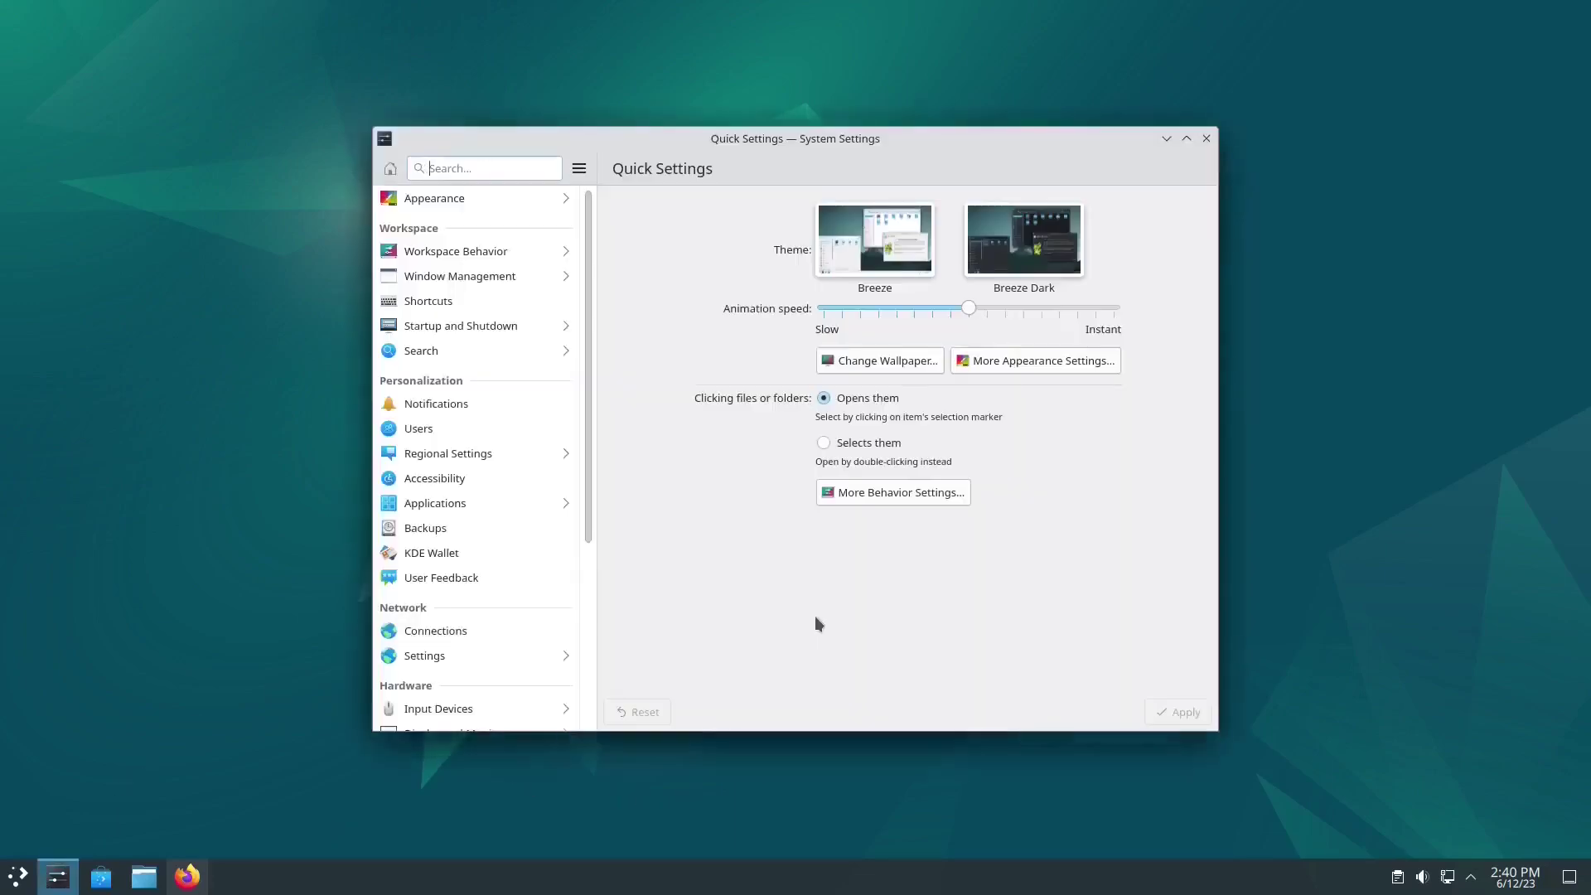
{"action": "left_click", "coordinate": [468, 202]}
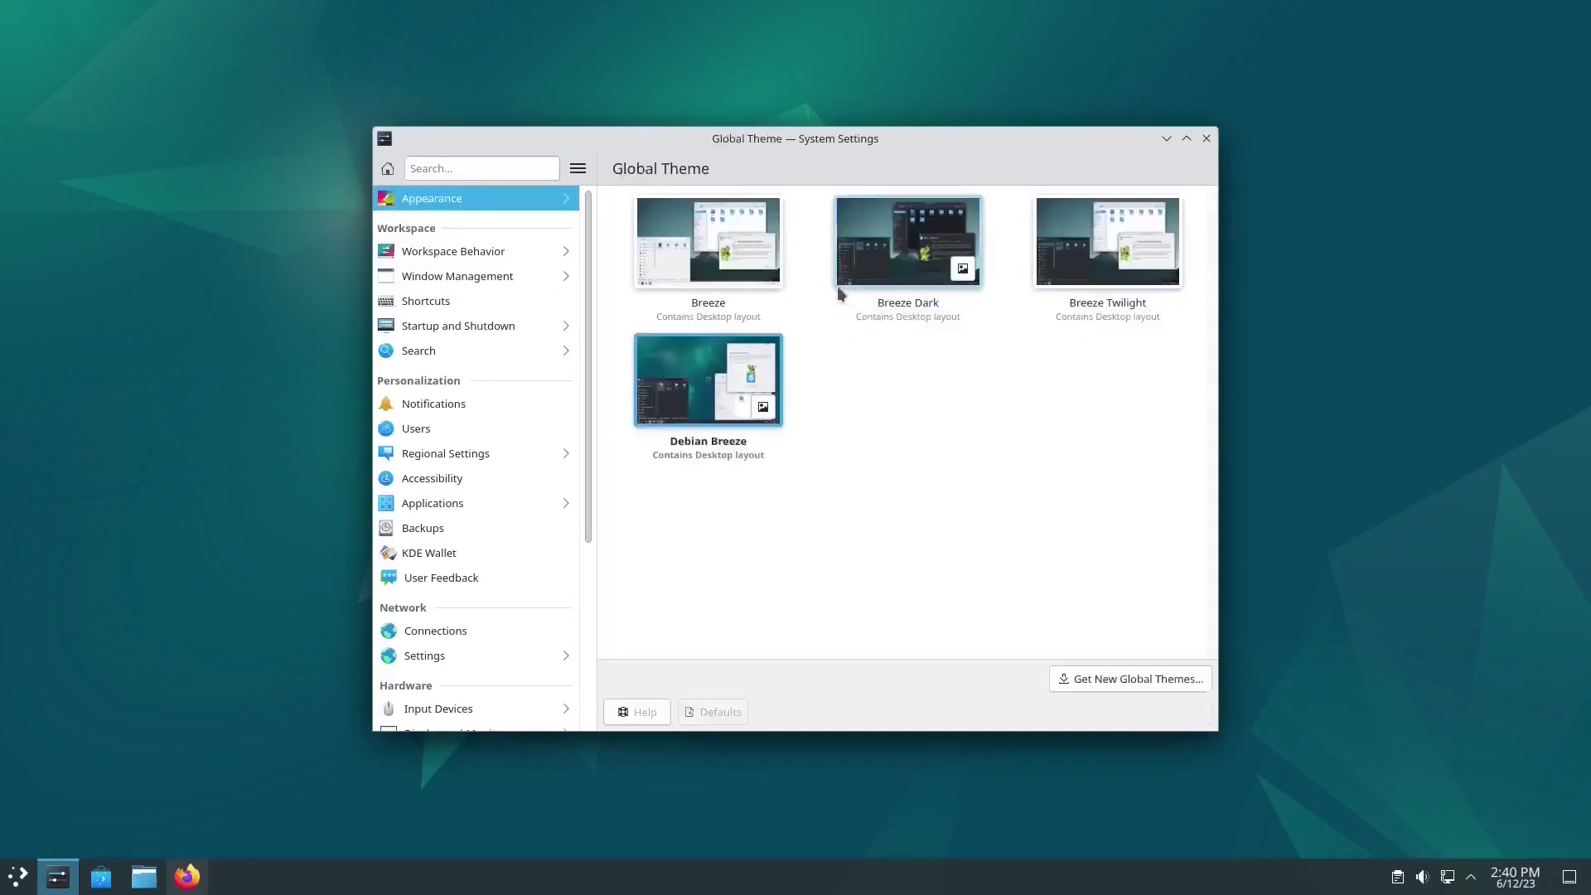
{"action": "left_click", "coordinate": [1115, 681]}
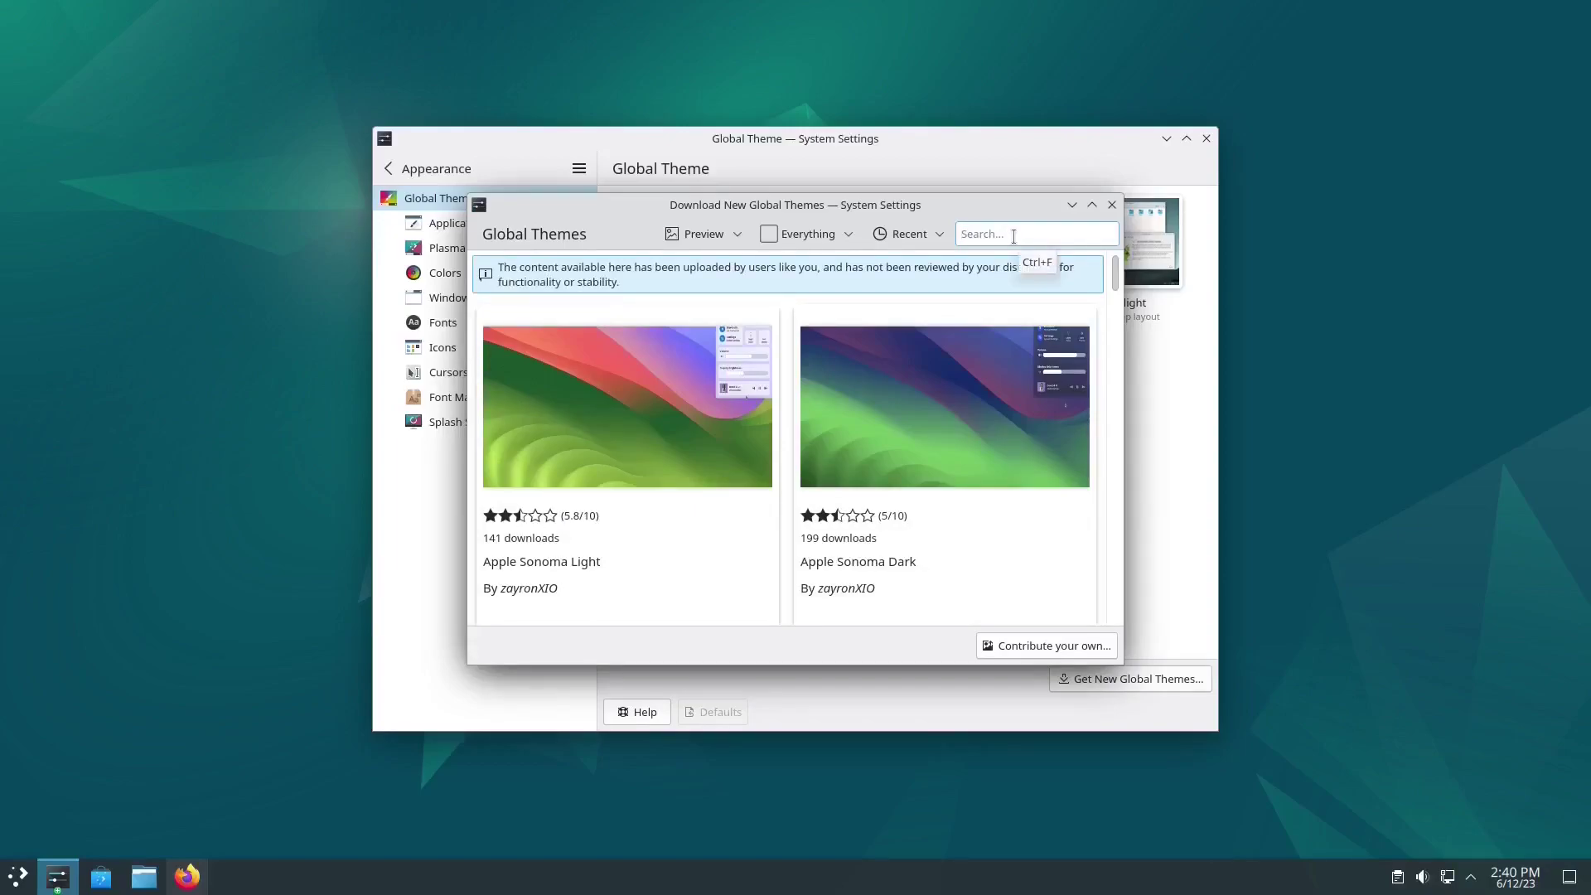
{"action": "type", "text": "mirage"}
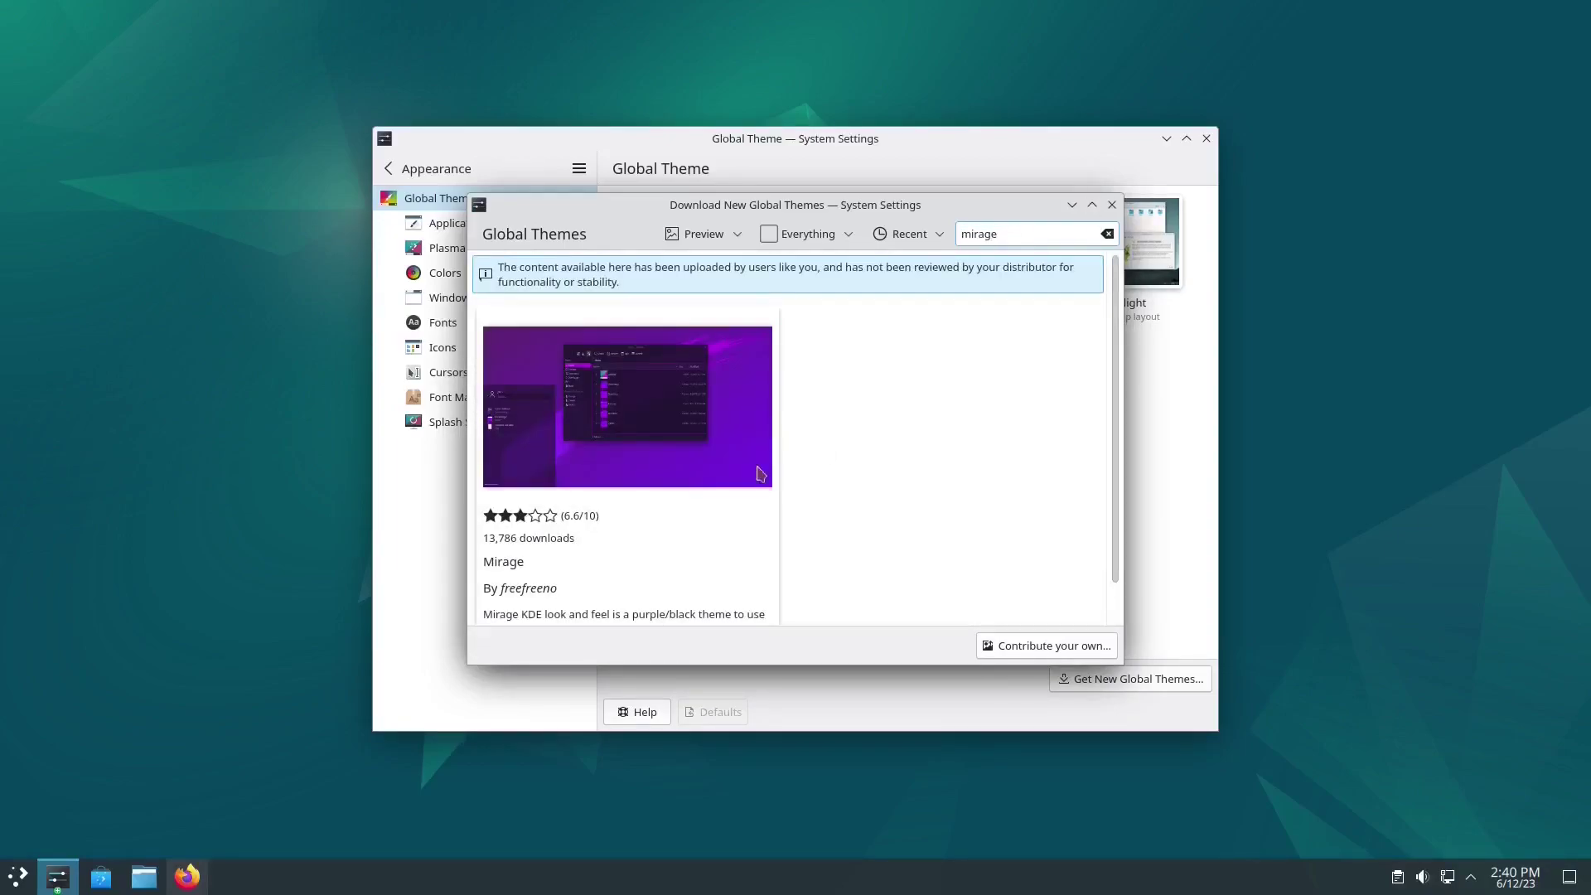
{"action": "left_click", "coordinate": [733, 489]}
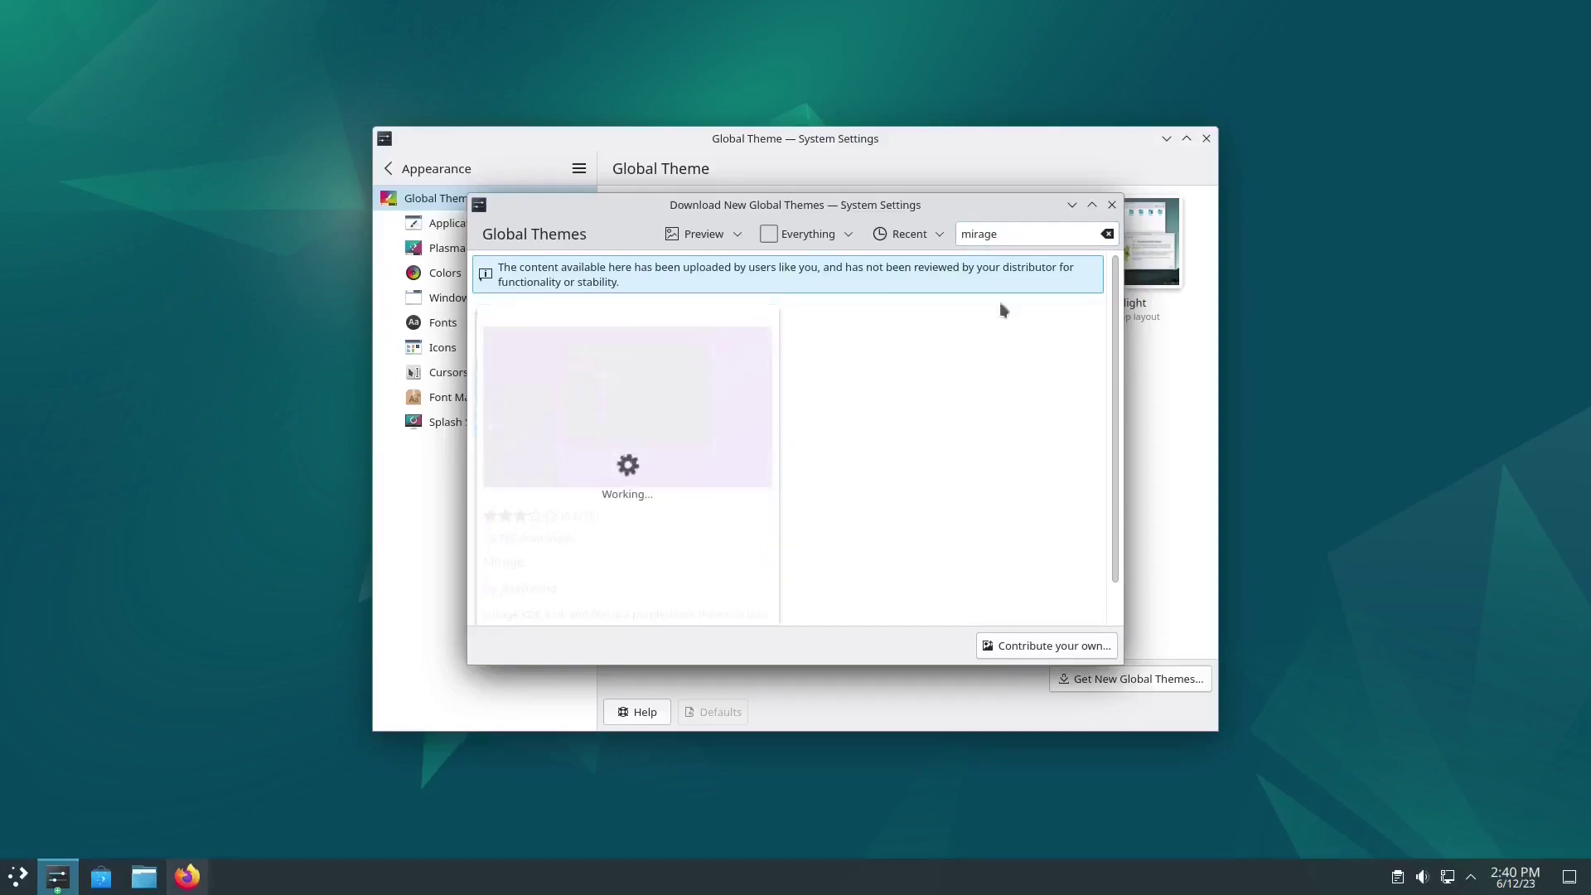
Step: Search 'swe' and install the Utterly Sweet and Sweet Ambar Blue global themes
{"action": "double_click", "coordinate": [1018, 232]}
{"action": "type", "text": "sweet"}
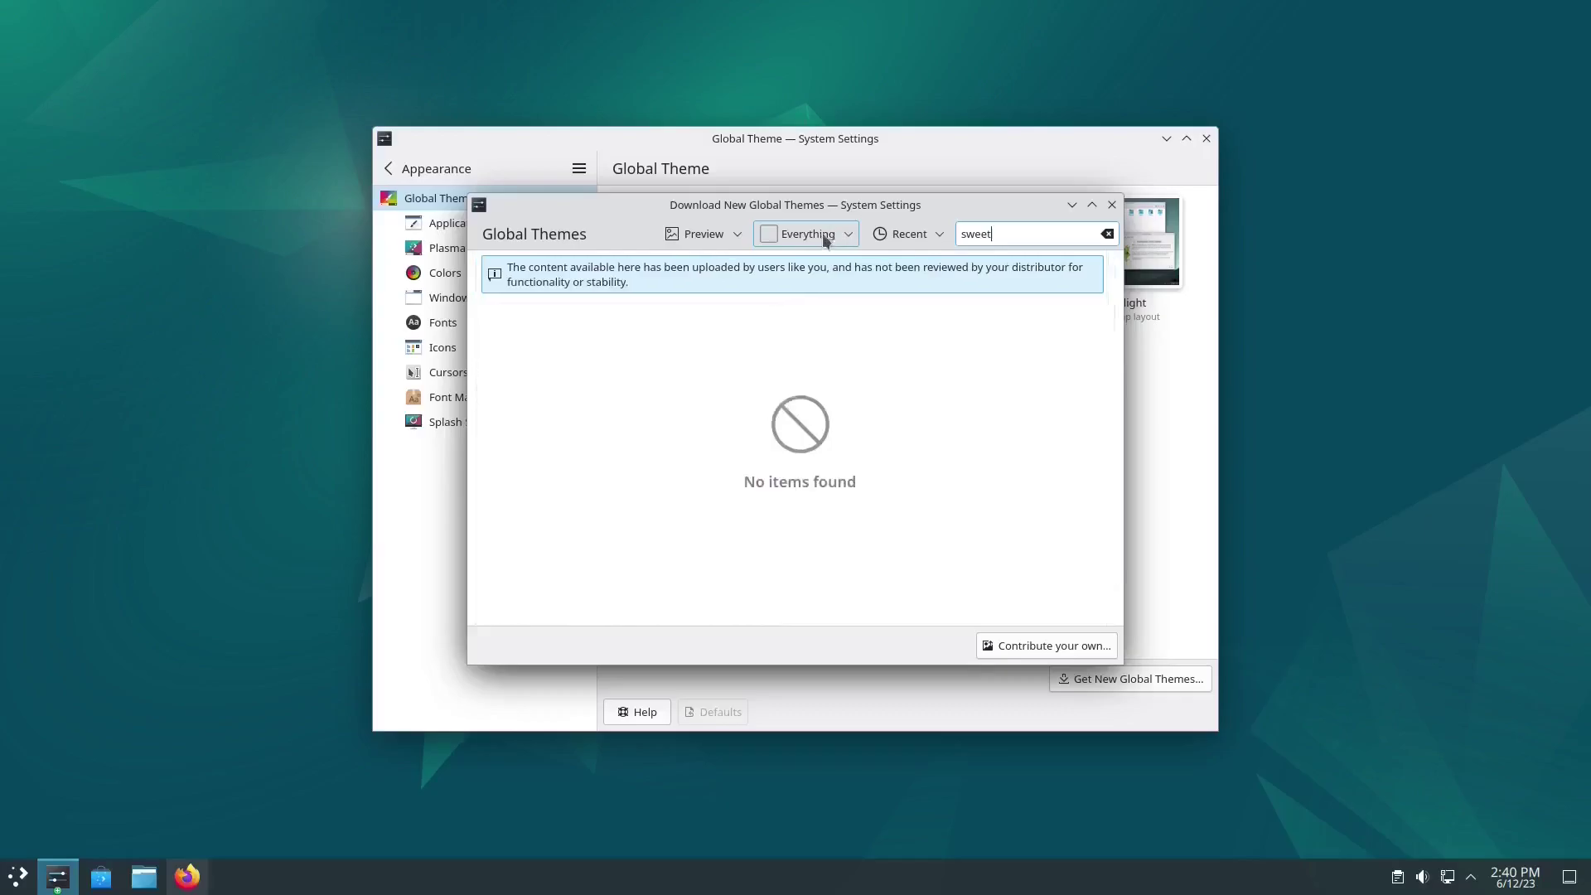
{"action": "mouse_move", "coordinate": [952, 359]}
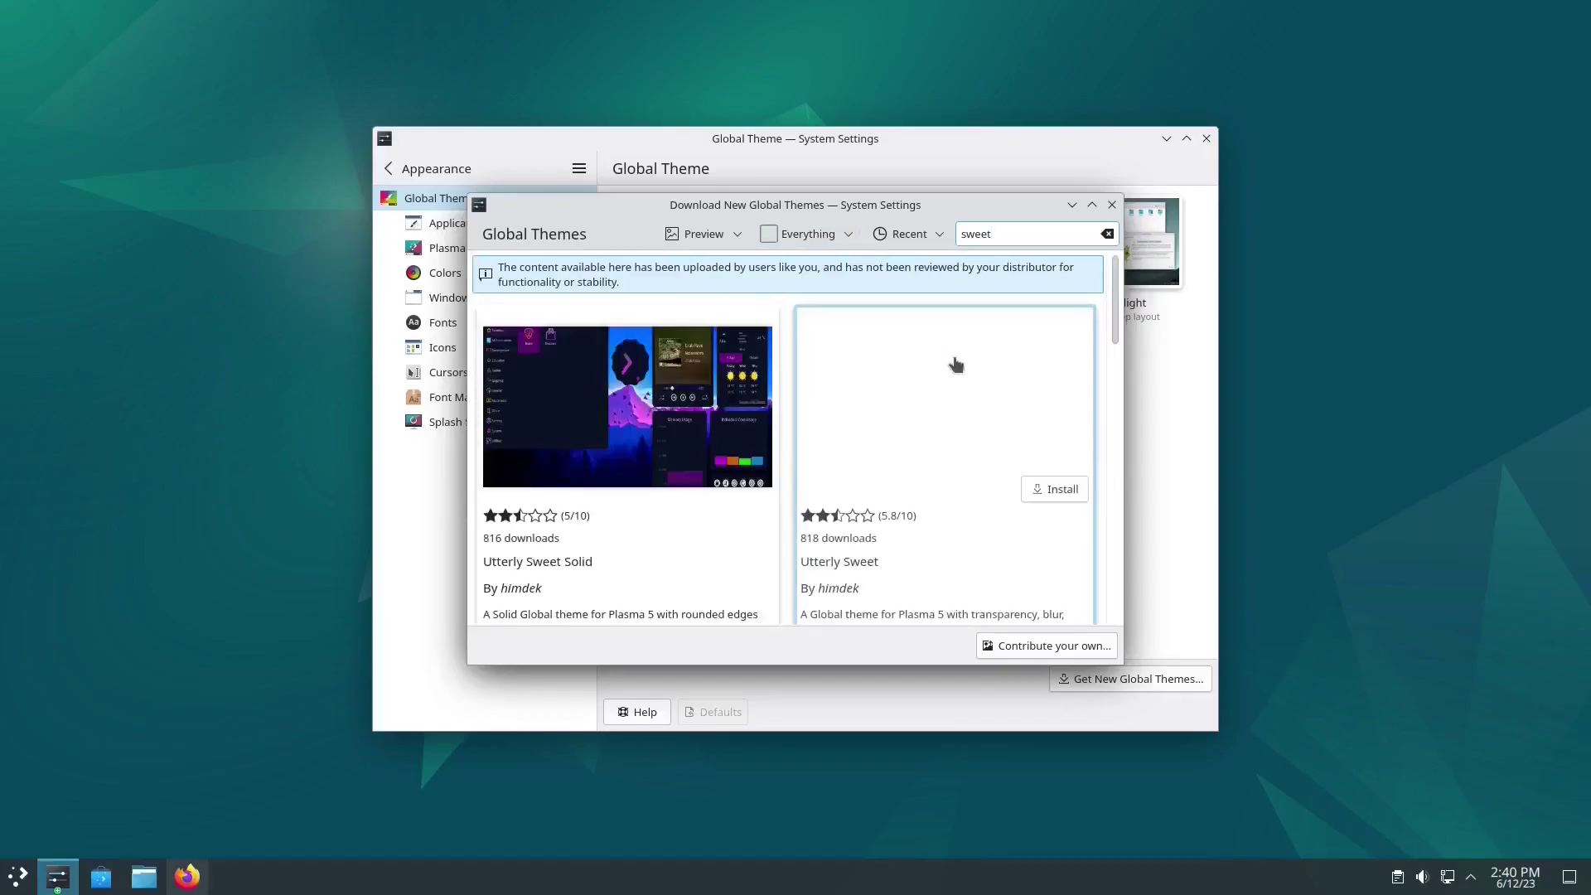
{"action": "left_click", "coordinate": [1034, 489]}
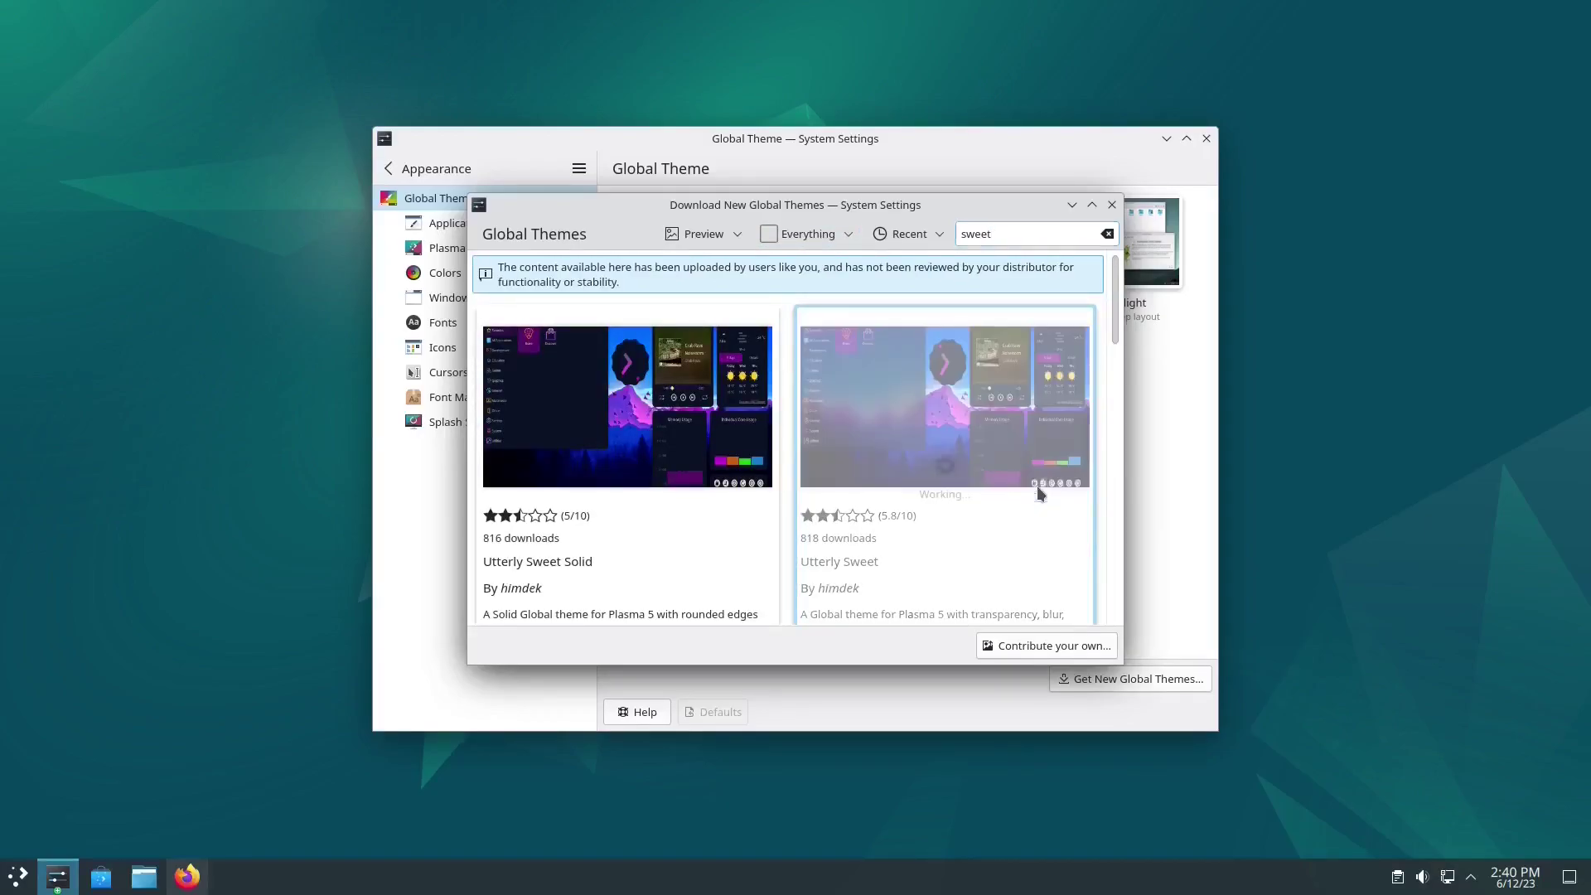
{"action": "mouse_move", "coordinate": [698, 454]}
{"action": "scroll", "coordinate": [698, 454], "scroll_direction": "down", "scroll_amount": 5}
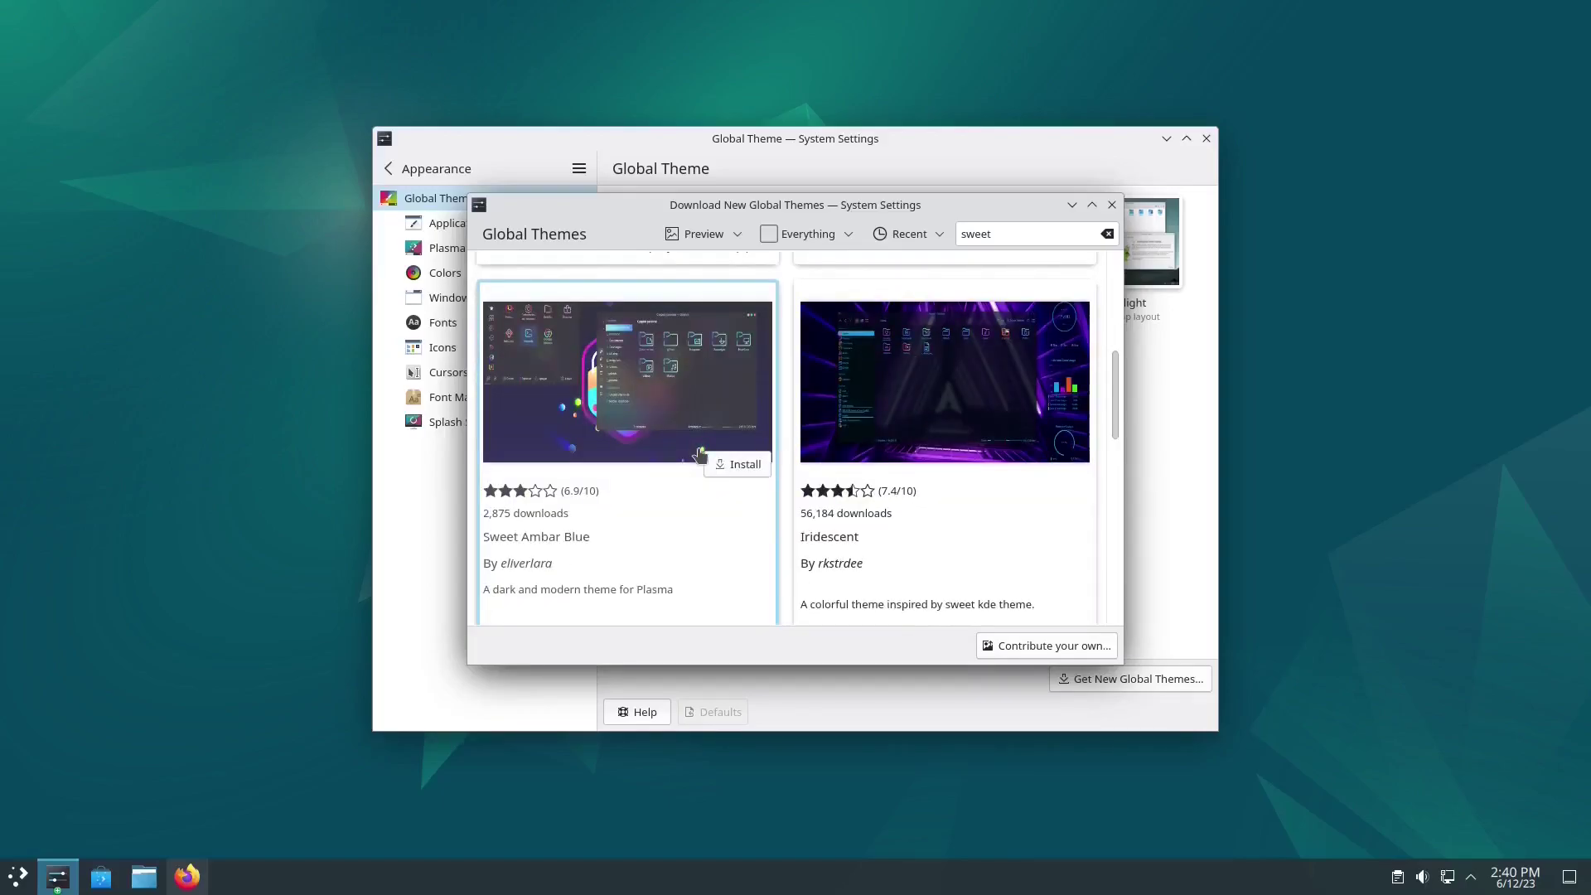
{"action": "left_click", "coordinate": [738, 464]}
{"action": "mouse_move", "coordinate": [874, 520]}
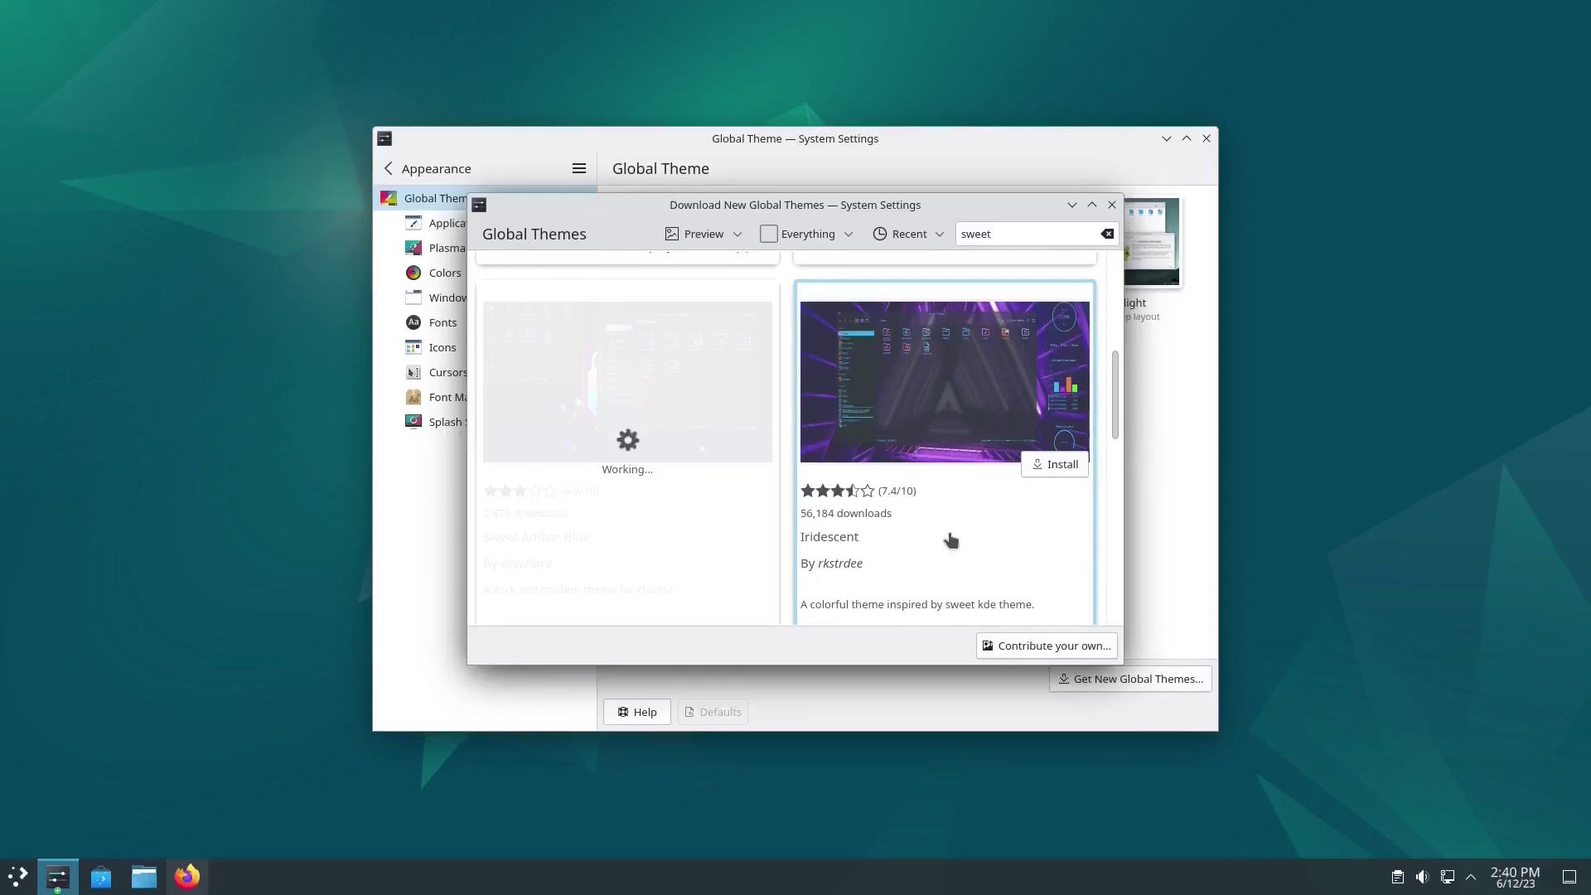
{"action": "right_click", "coordinate": [771, 888]}
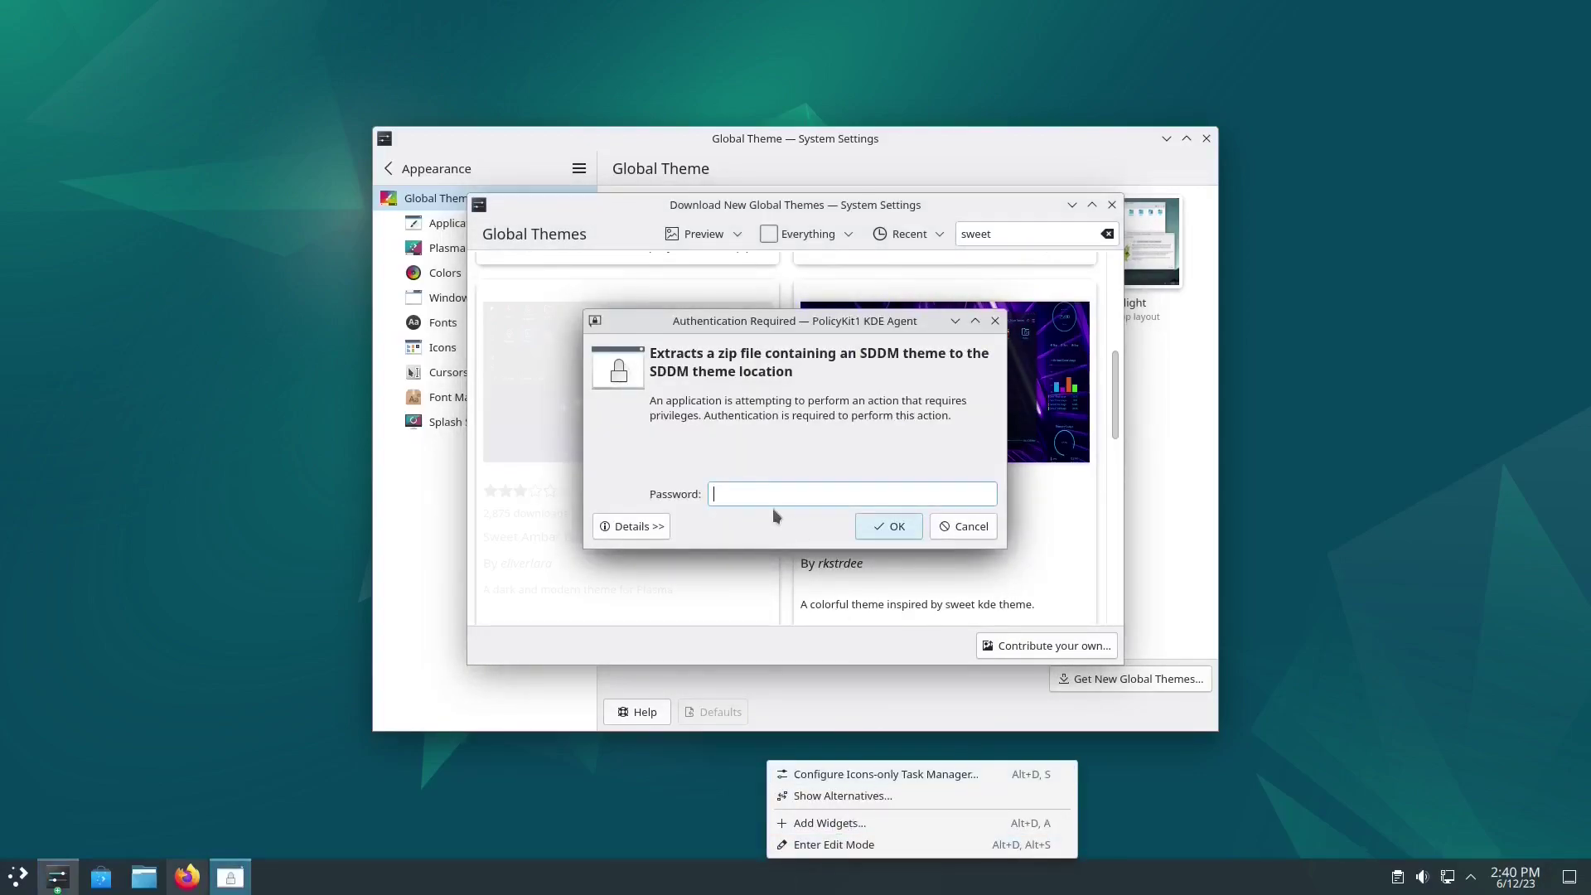
Step: Authorise the pending theme install with the account password
{"action": "left_click", "coordinate": [772, 498]}
{"action": "type", "text": "***"}
{"action": "key", "text": "Return"}
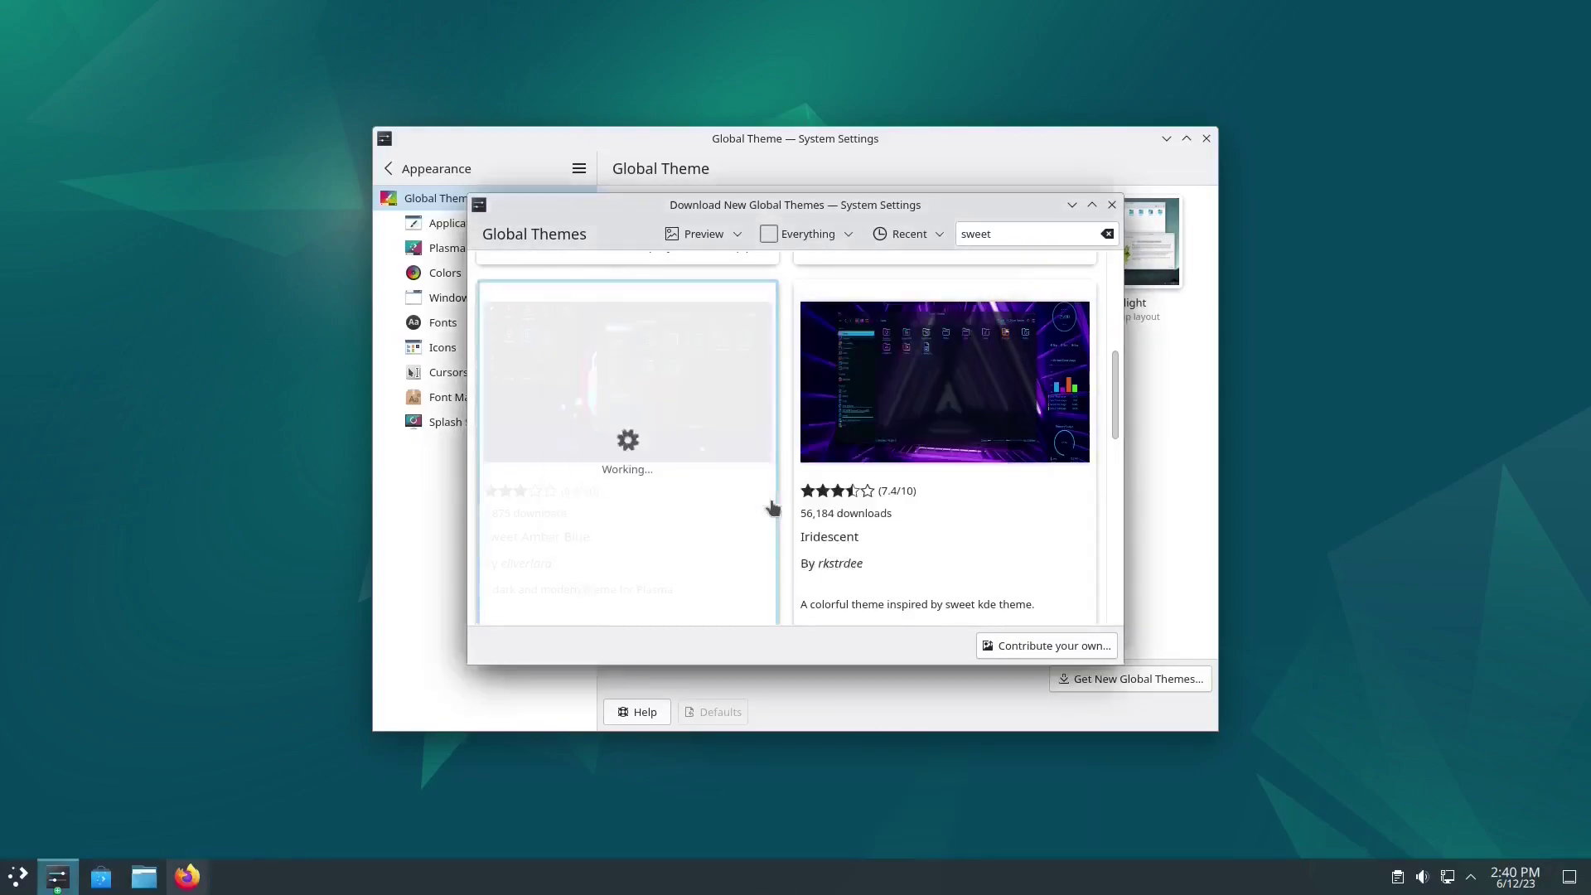
Step: Move the taskbar panel to the top screen edge and make it a floating panel
{"action": "right_click", "coordinate": [692, 889]}
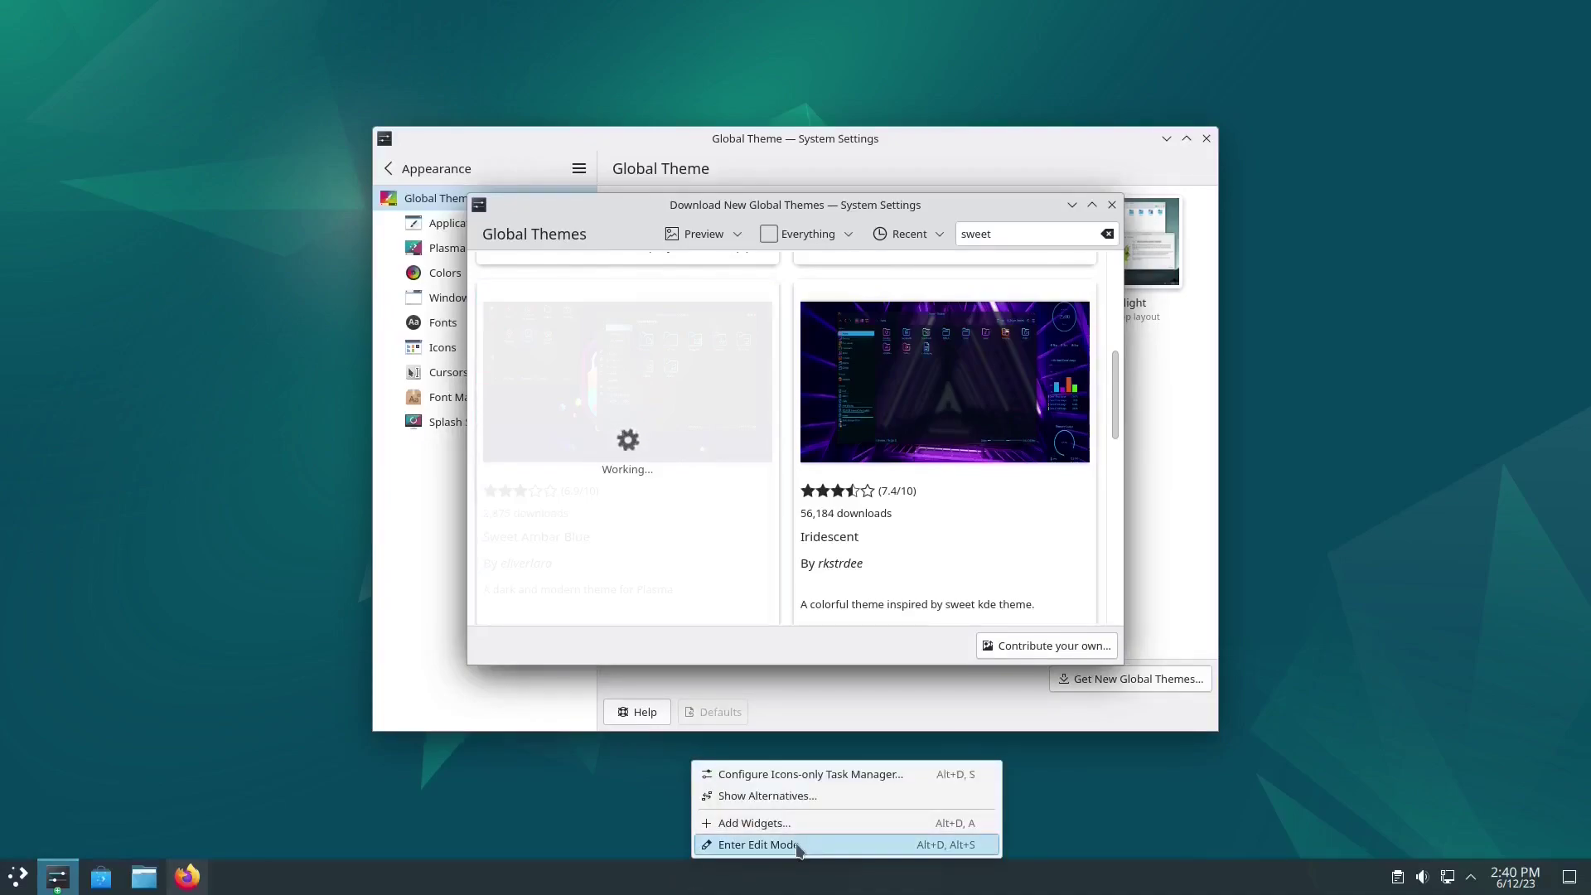
{"action": "left_click", "coordinate": [797, 850]}
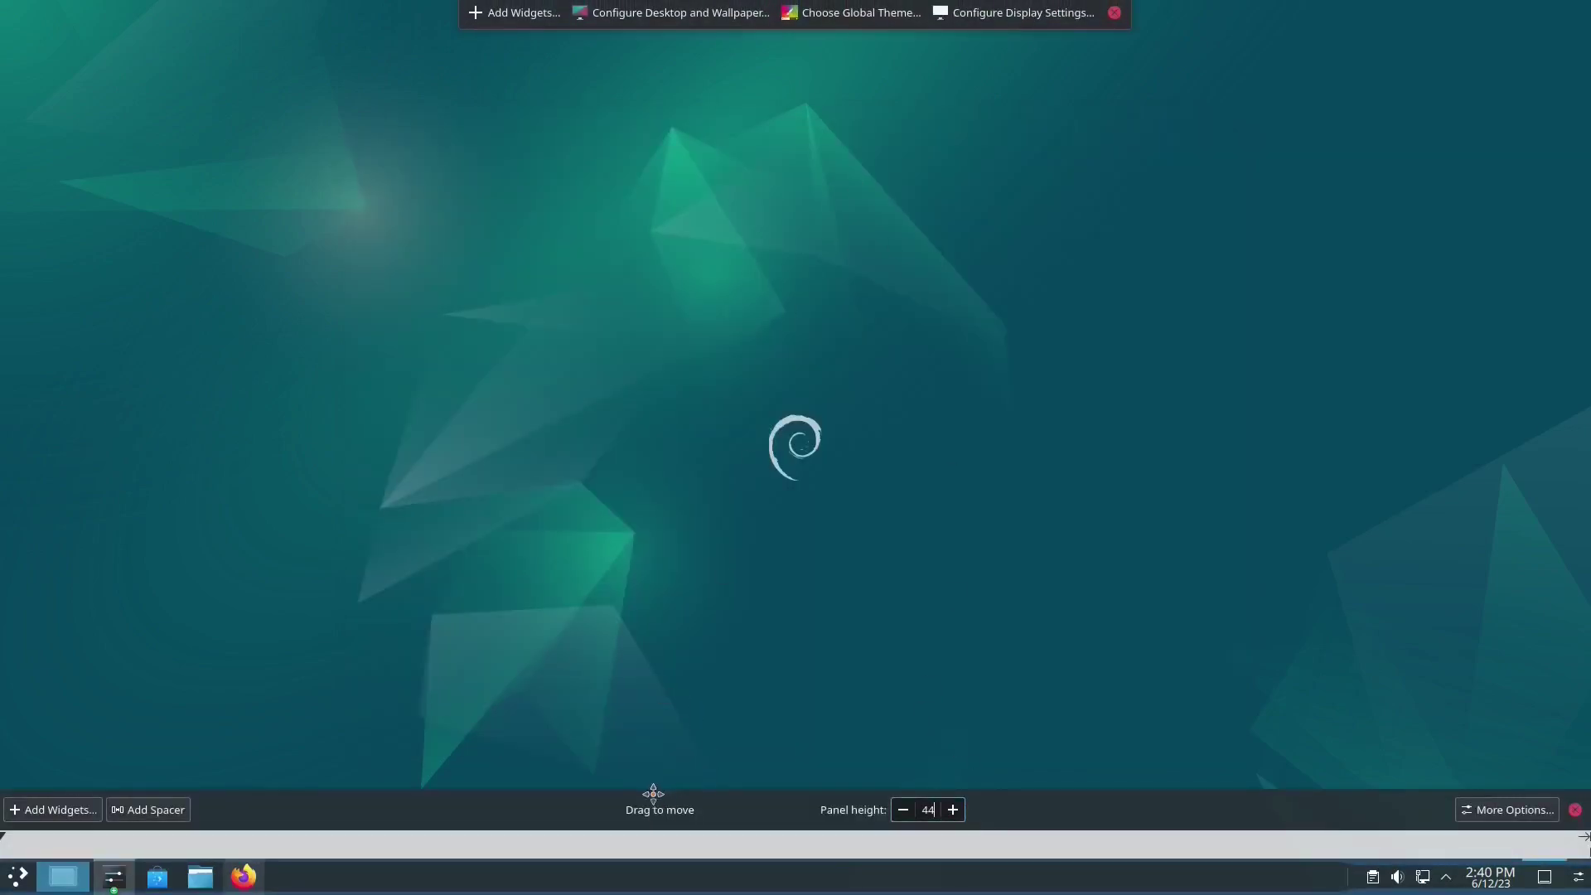
{"action": "left_click_drag", "start_coordinate": [651, 797], "coordinate": [831, 6]}
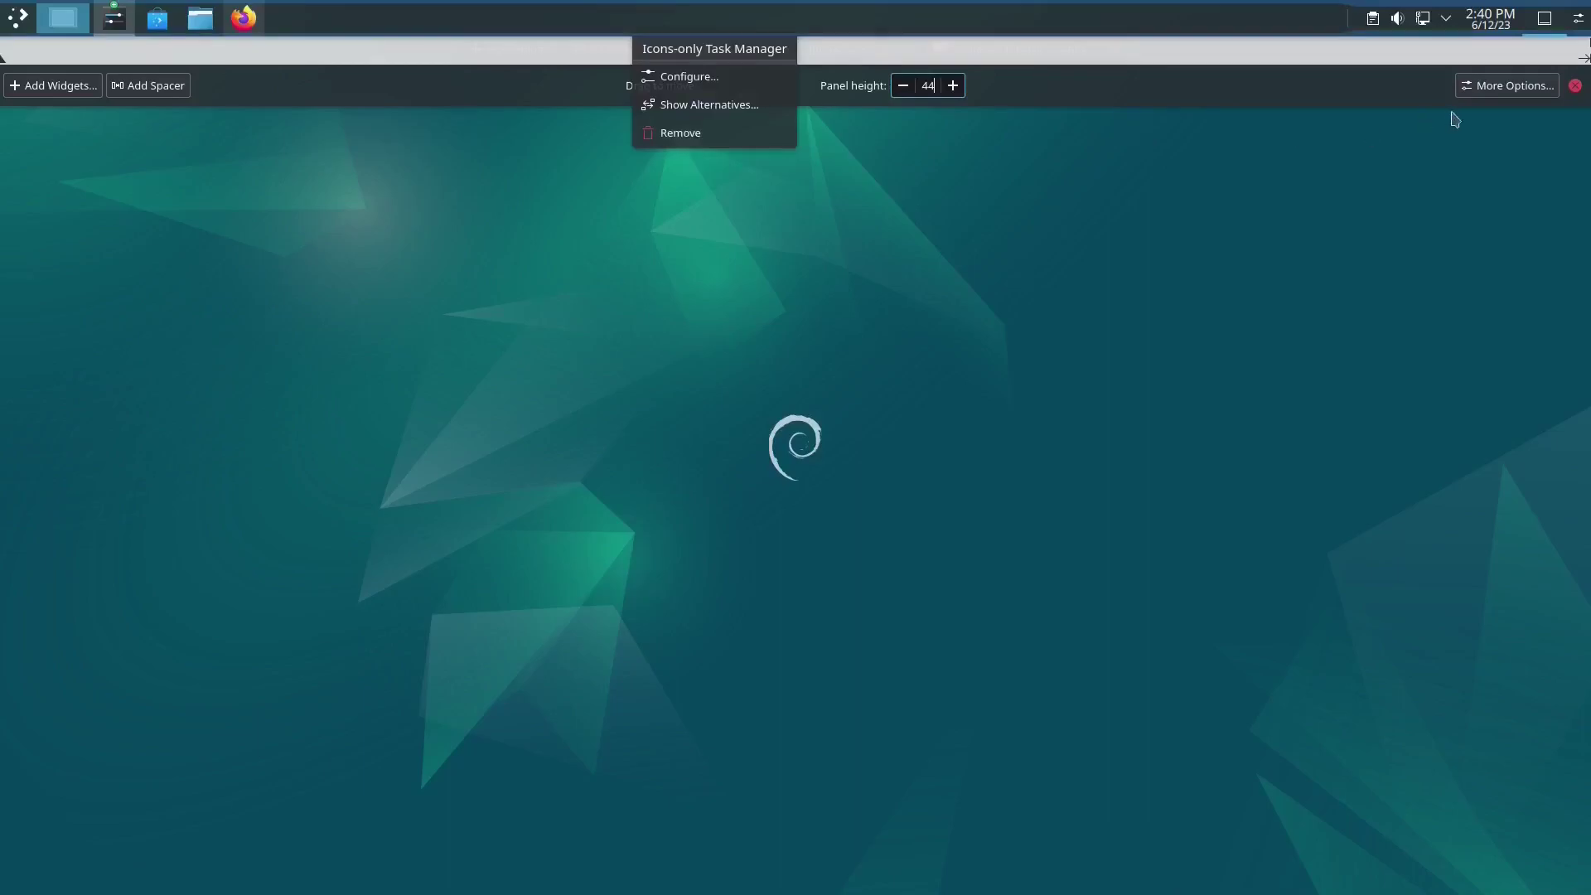
{"action": "left_click", "coordinate": [1515, 88]}
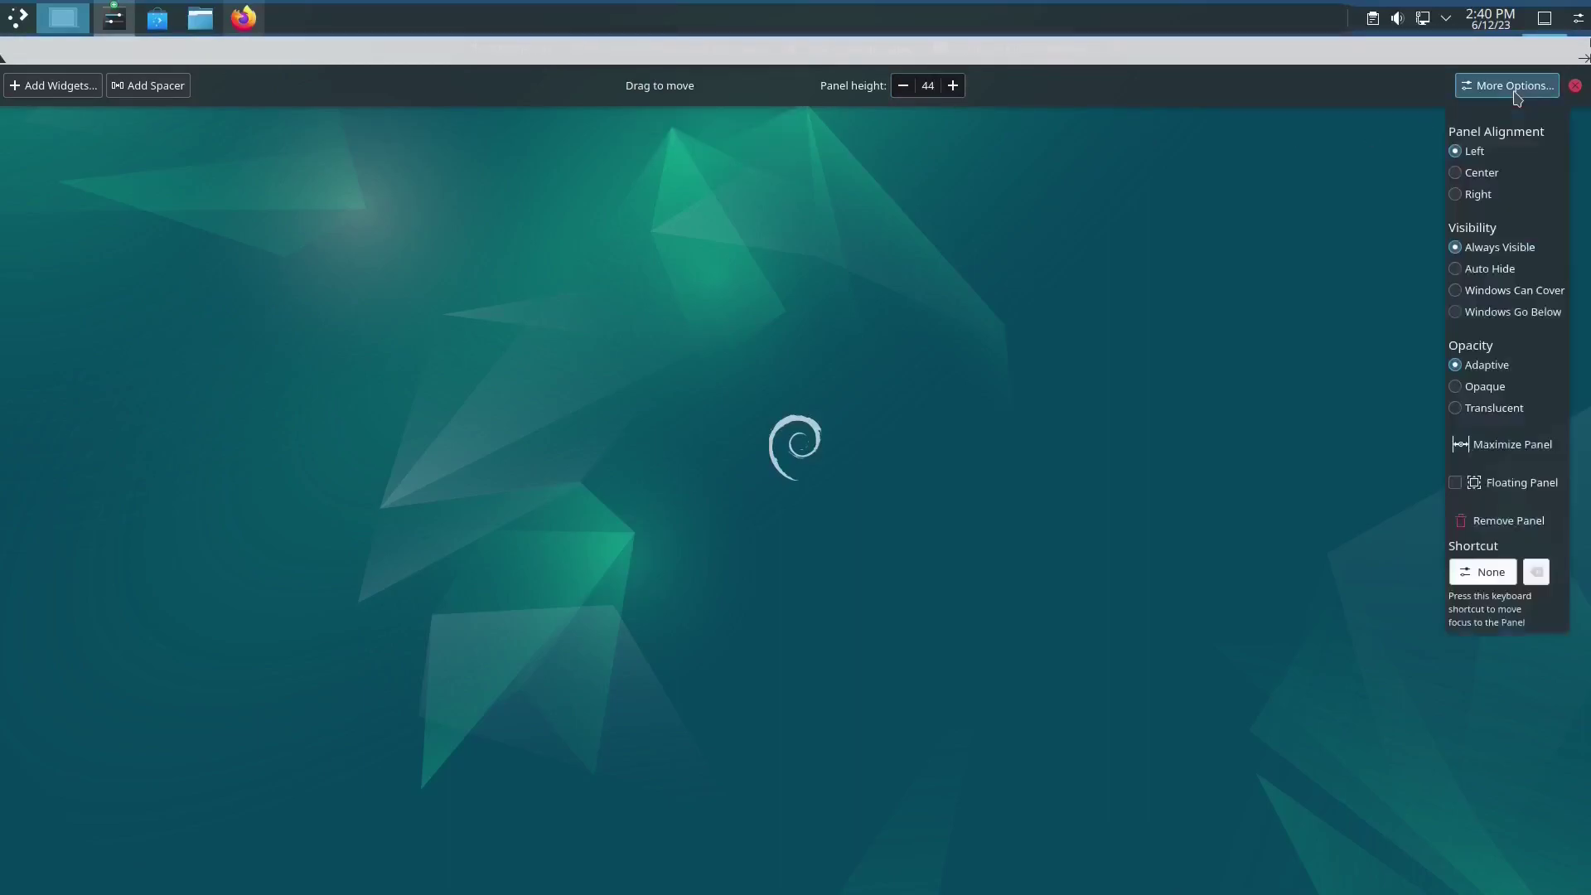
{"action": "left_click", "coordinate": [1506, 487]}
{"action": "left_click", "coordinate": [1008, 416]}
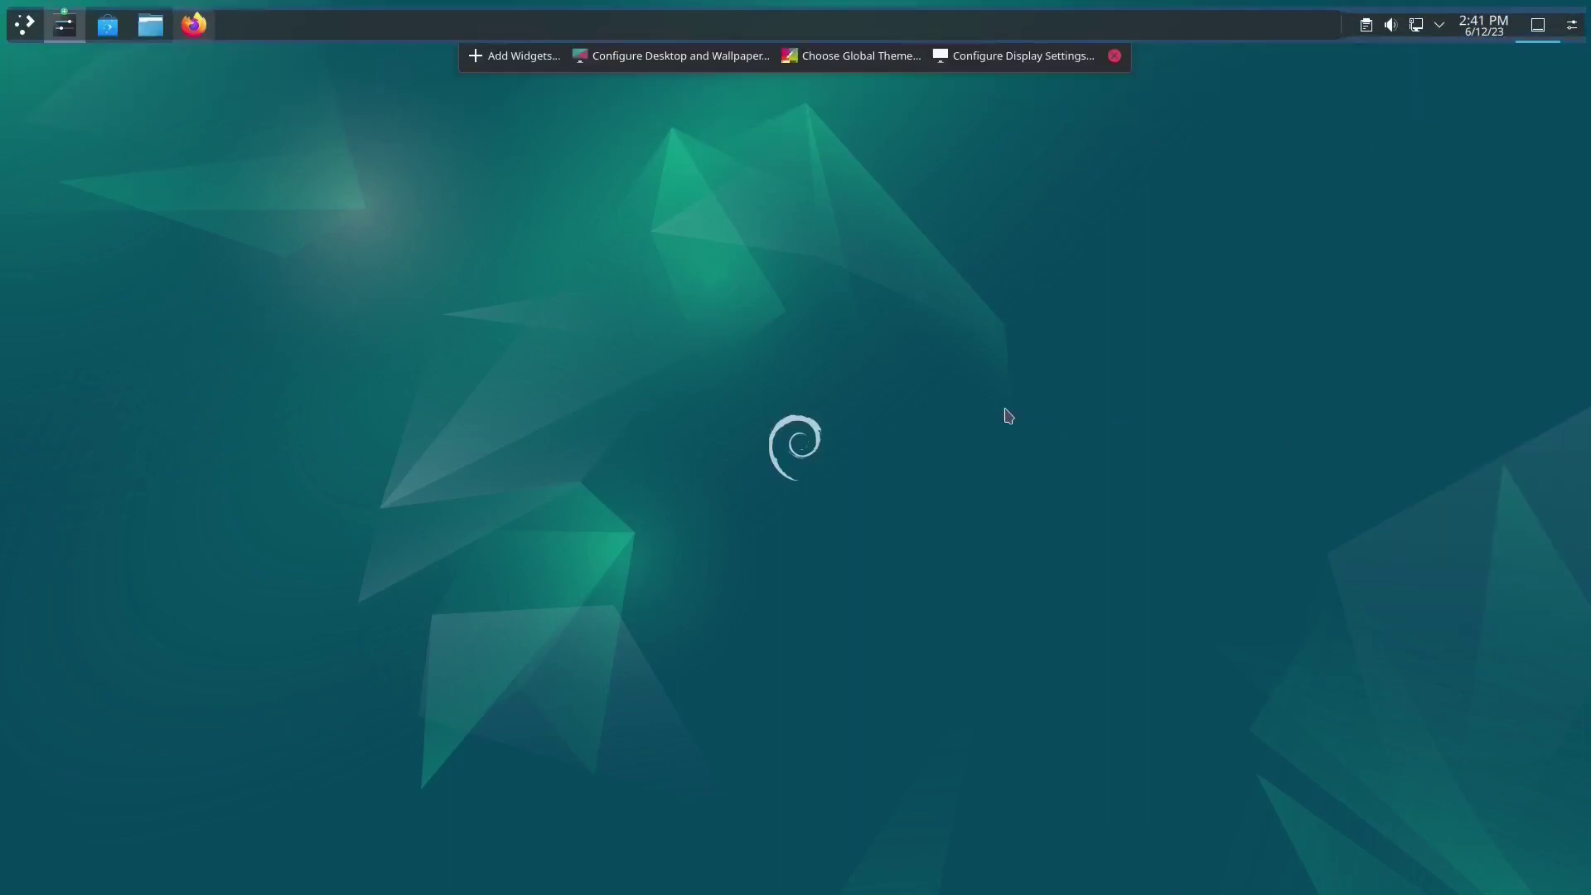
Step: Leave panel edit mode, then select and apply the Mirage global theme, authenticating with the password
{"action": "left_click", "coordinate": [1115, 56]}
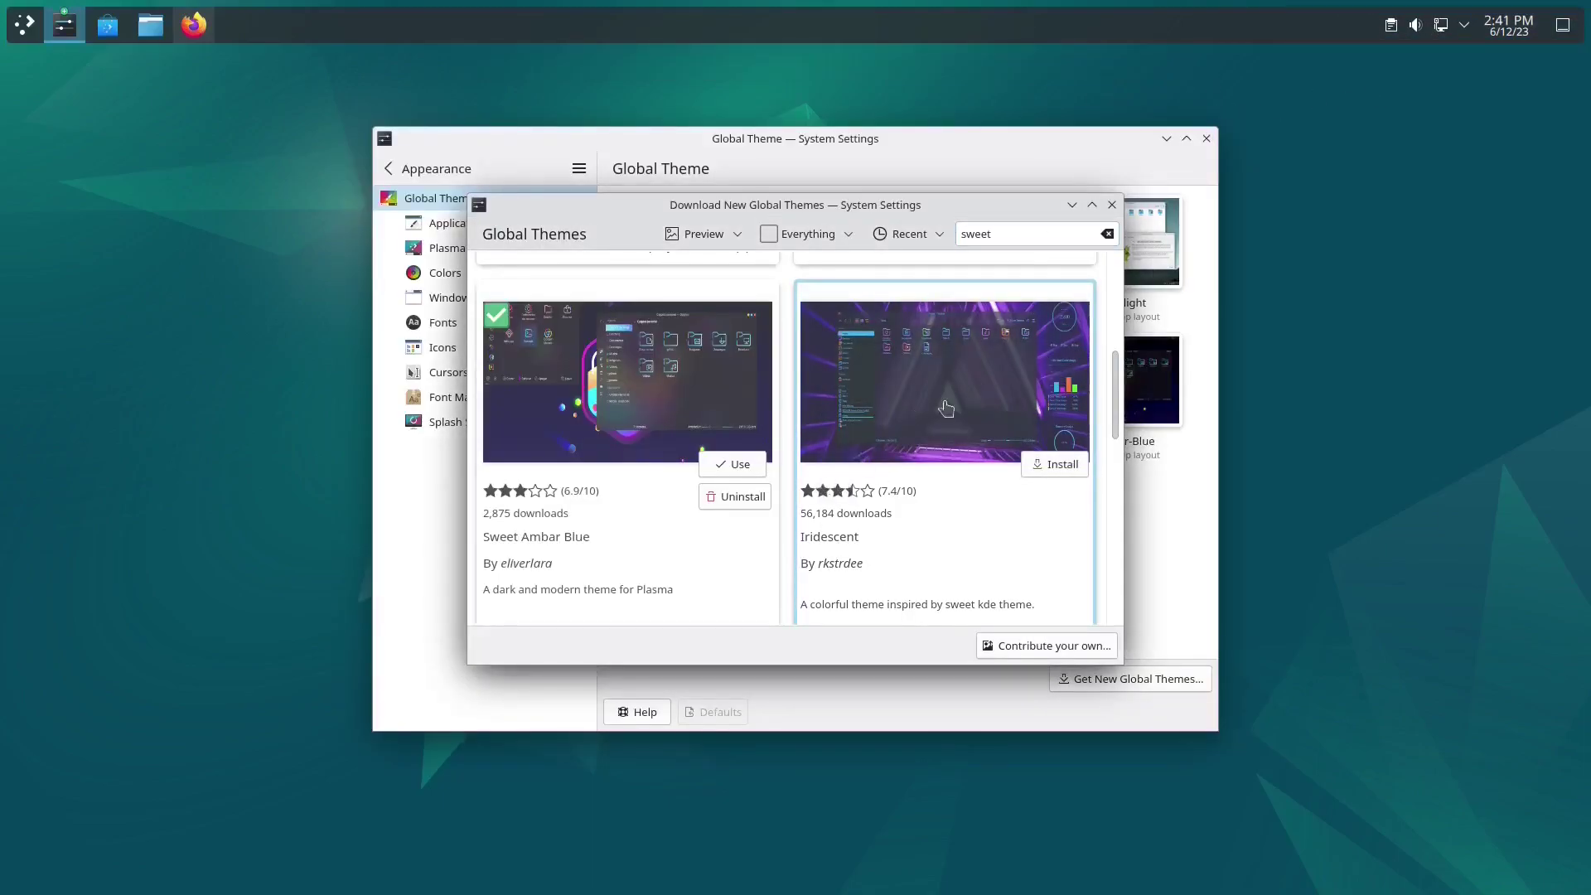
{"action": "left_click", "coordinate": [1112, 204]}
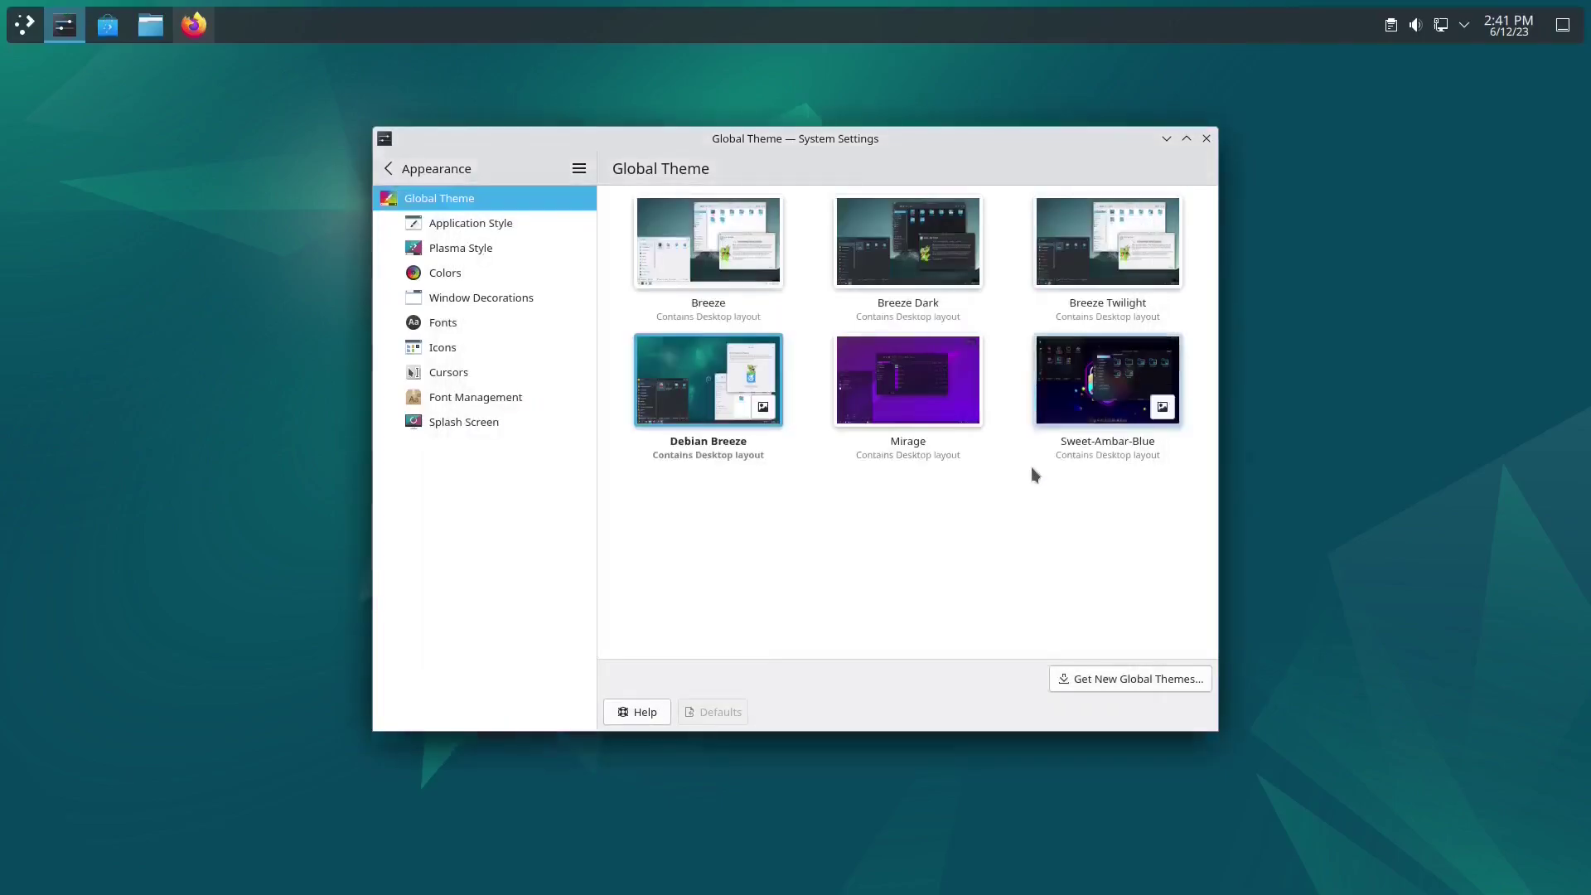
{"action": "left_click", "coordinate": [900, 396]}
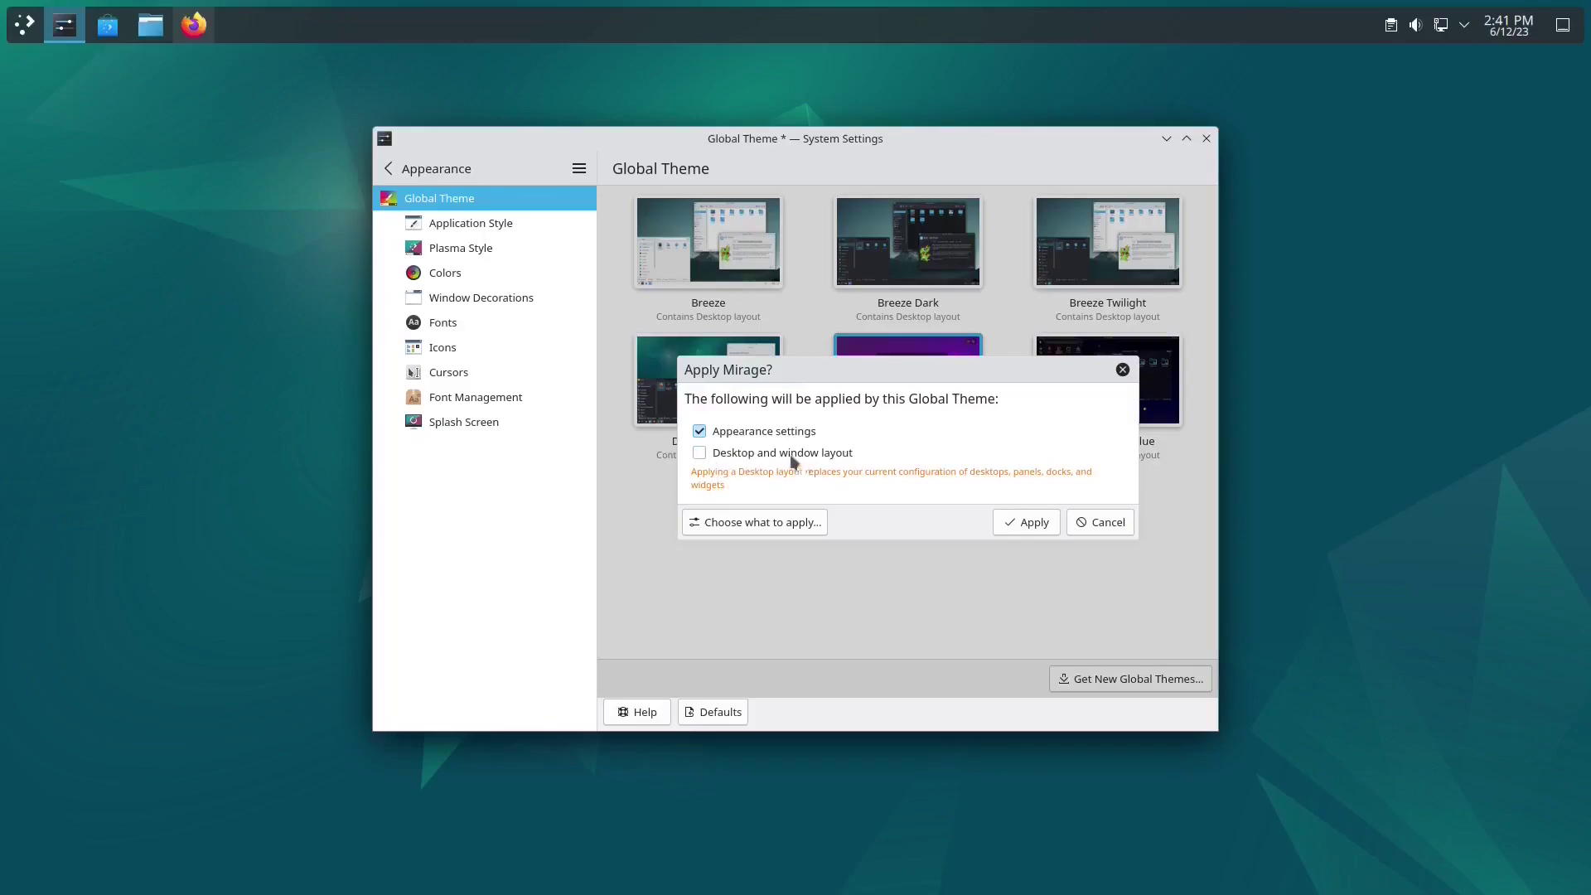
{"action": "left_click", "coordinate": [1025, 521]}
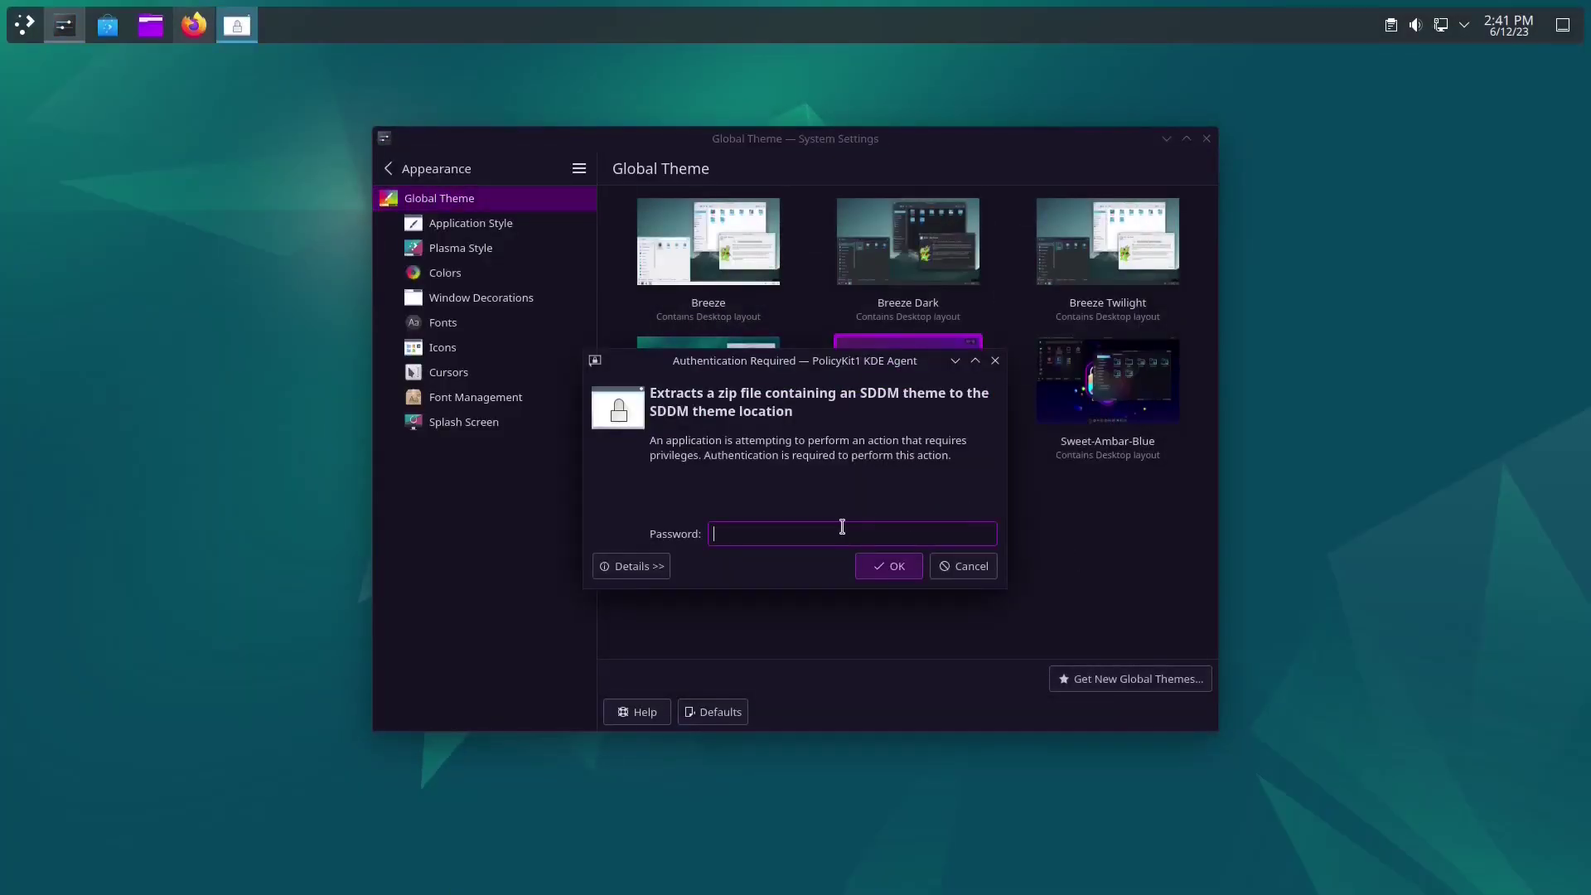
{"action": "type", "text": "****"}
{"action": "key", "text": "Return"}
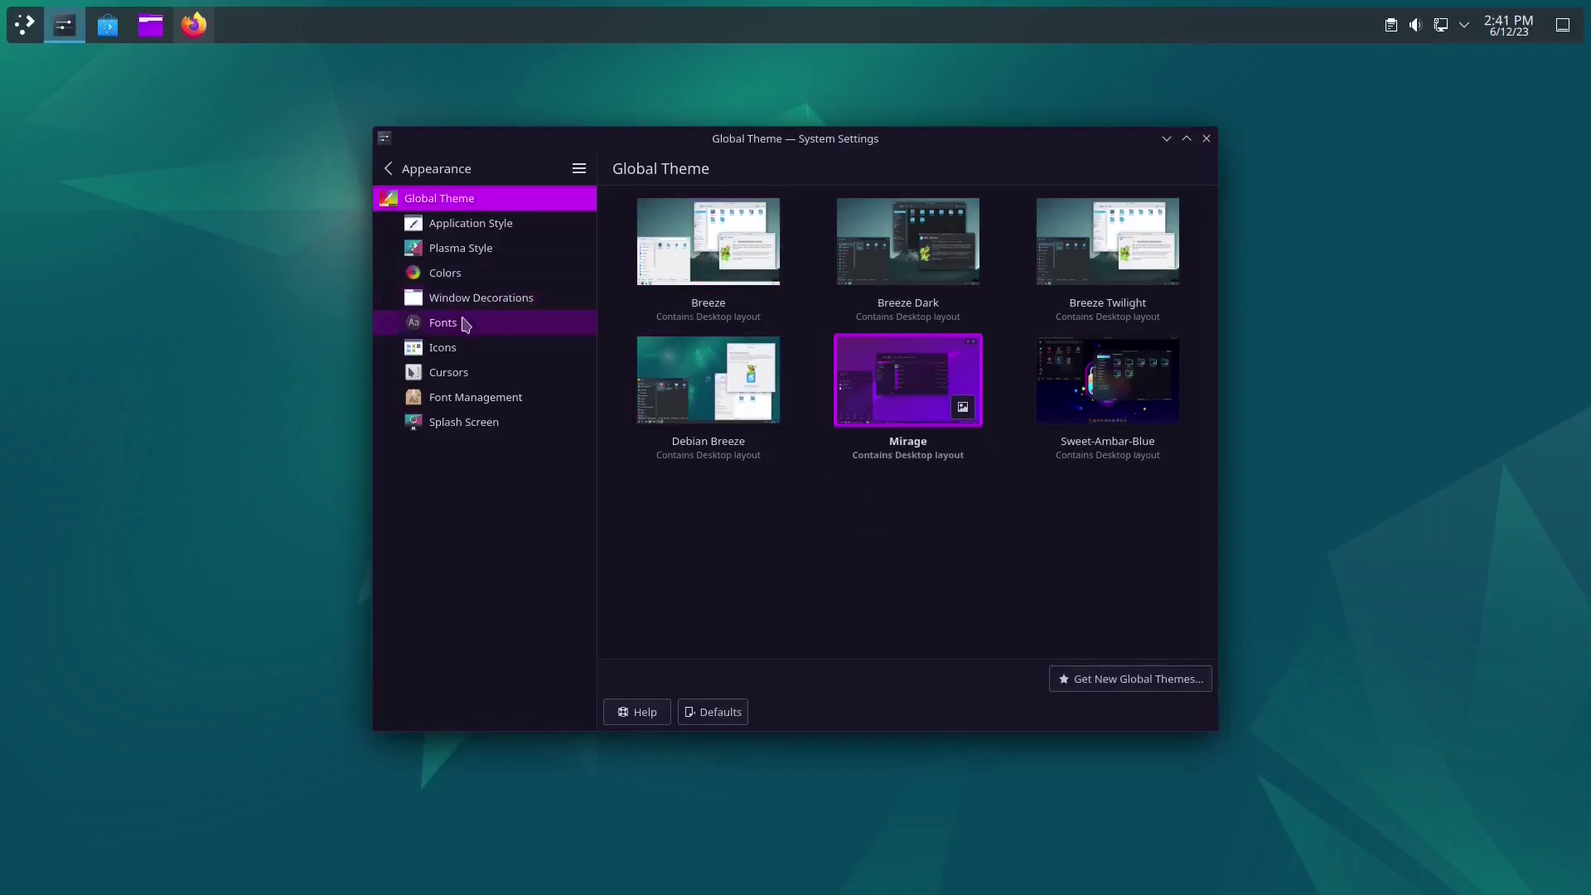
{"action": "left_click", "coordinate": [458, 348]}
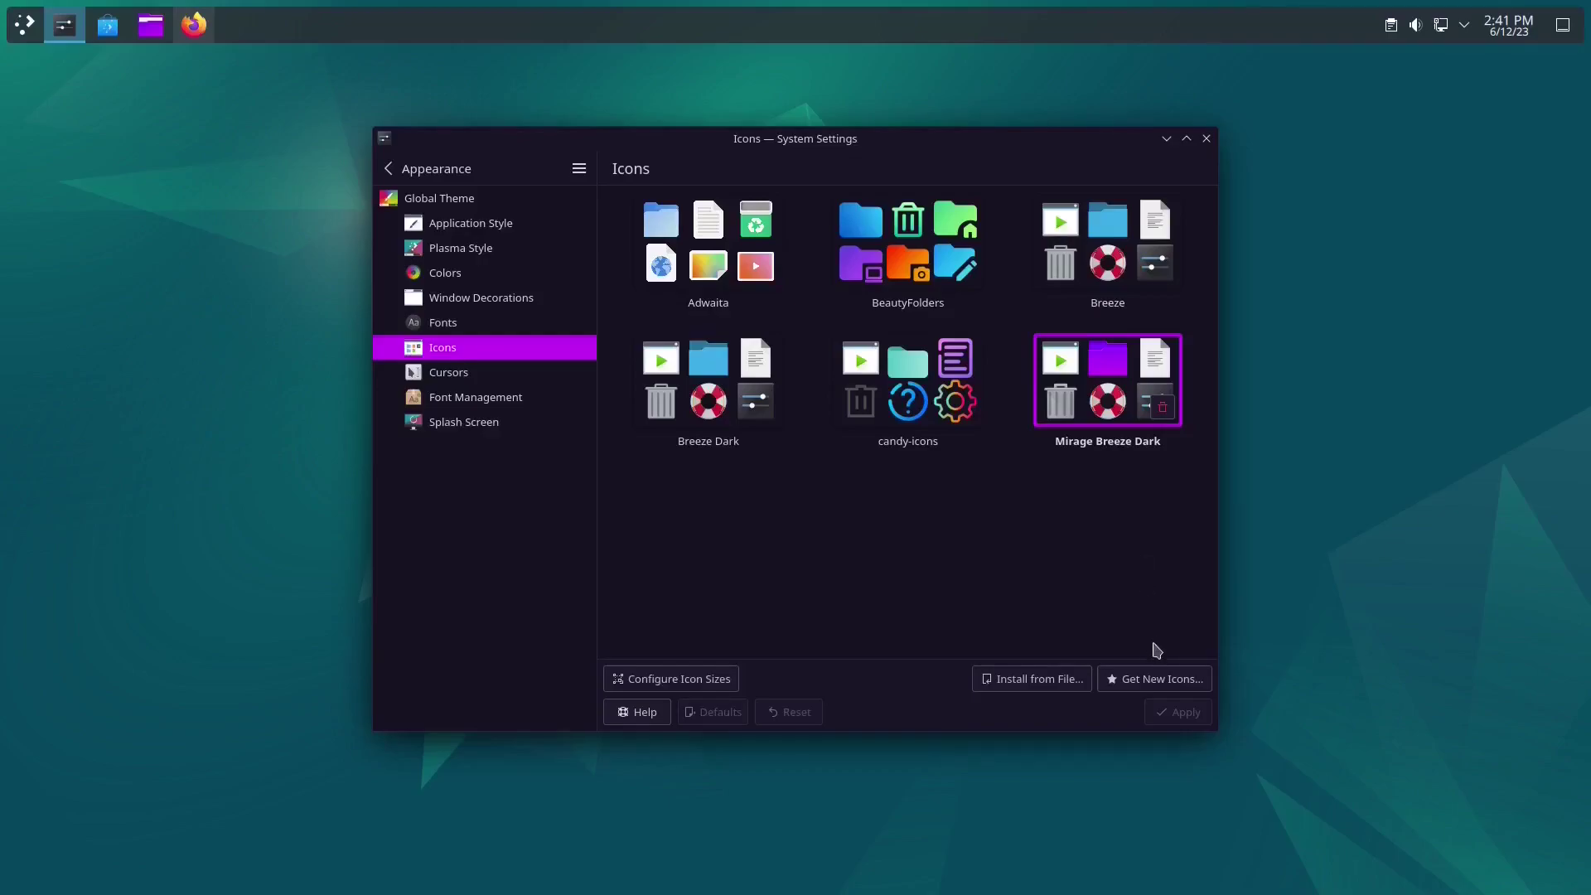
Step: Install the Fluent icon theme's 01-Fluent variant from the downloadable icons catalogue
{"action": "left_click", "coordinate": [1147, 680]}
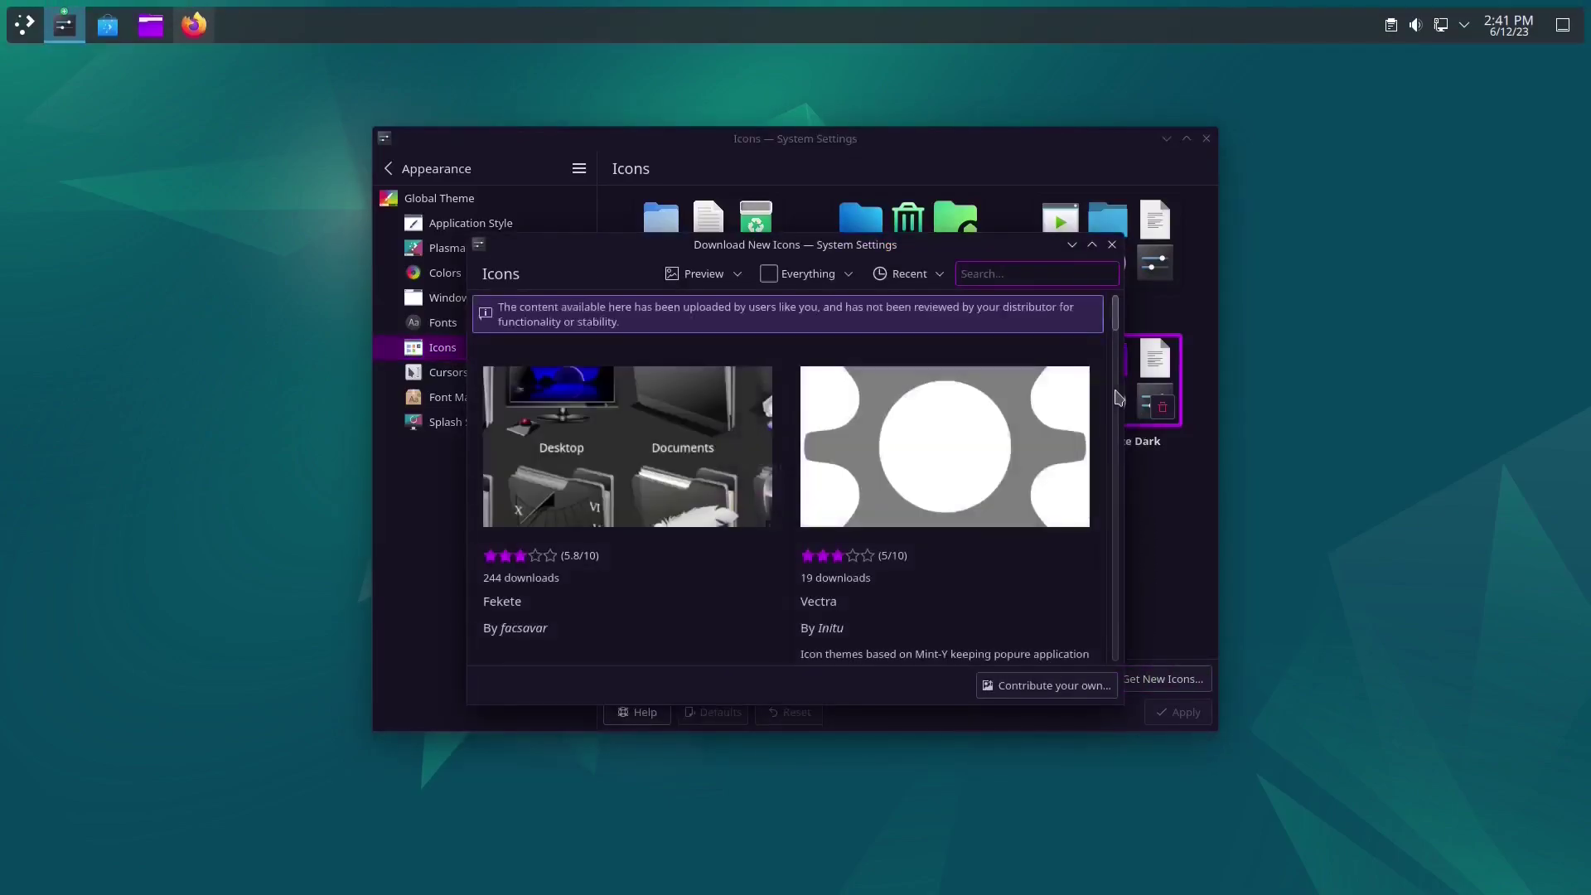
{"action": "type", "text": "fluent icon"}
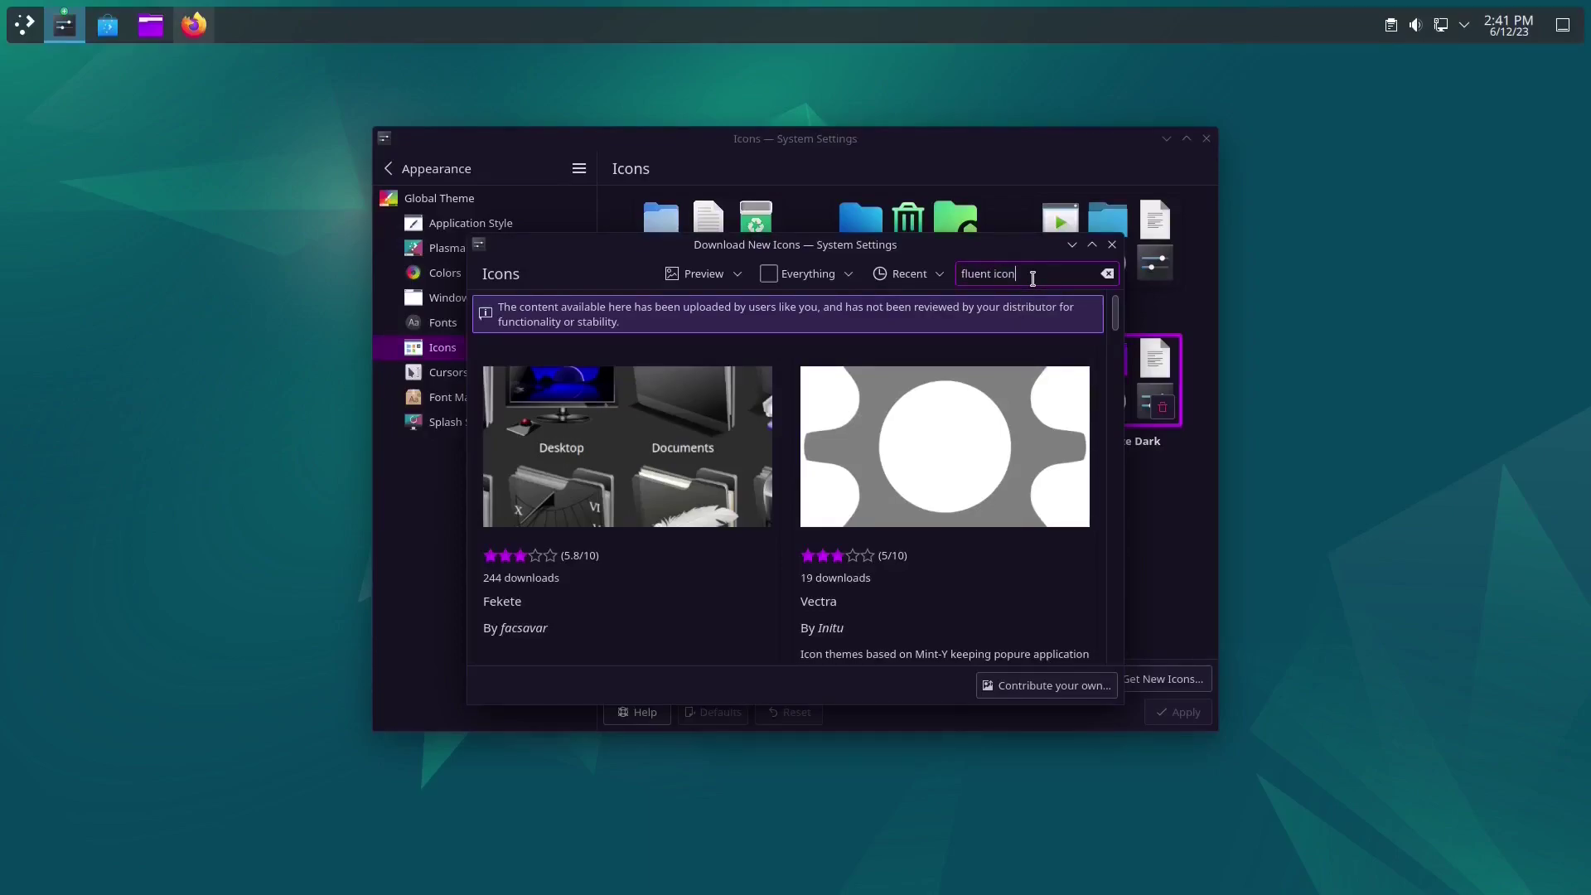
{"action": "scroll", "coordinate": [831, 494], "scroll_direction": "down", "scroll_amount": 3}
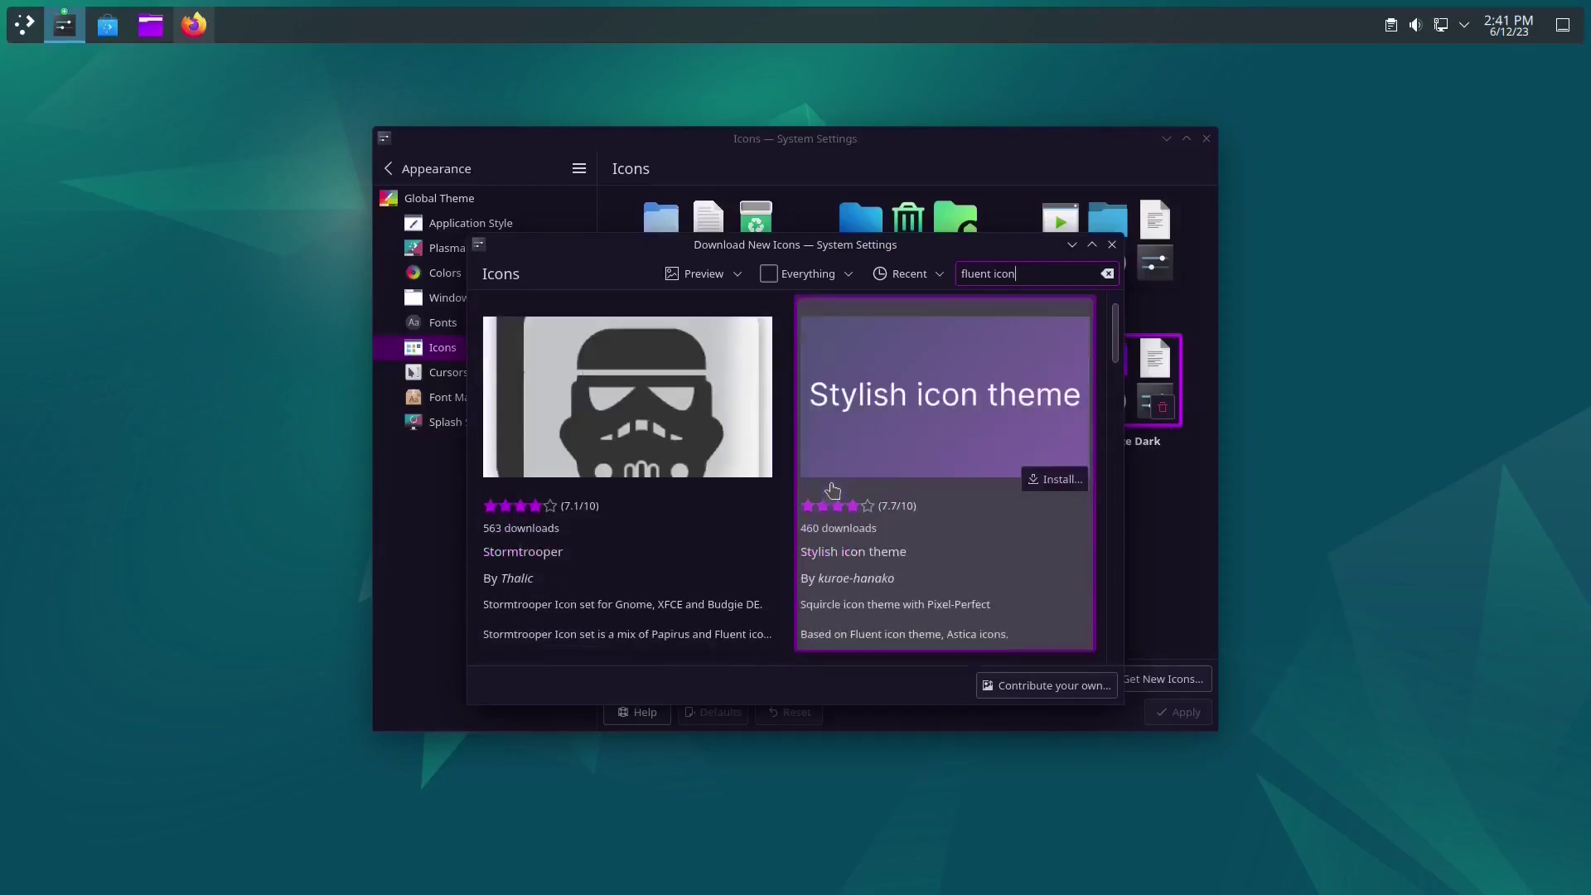
{"action": "scroll", "coordinate": [832, 490], "scroll_direction": "down", "scroll_amount": 5}
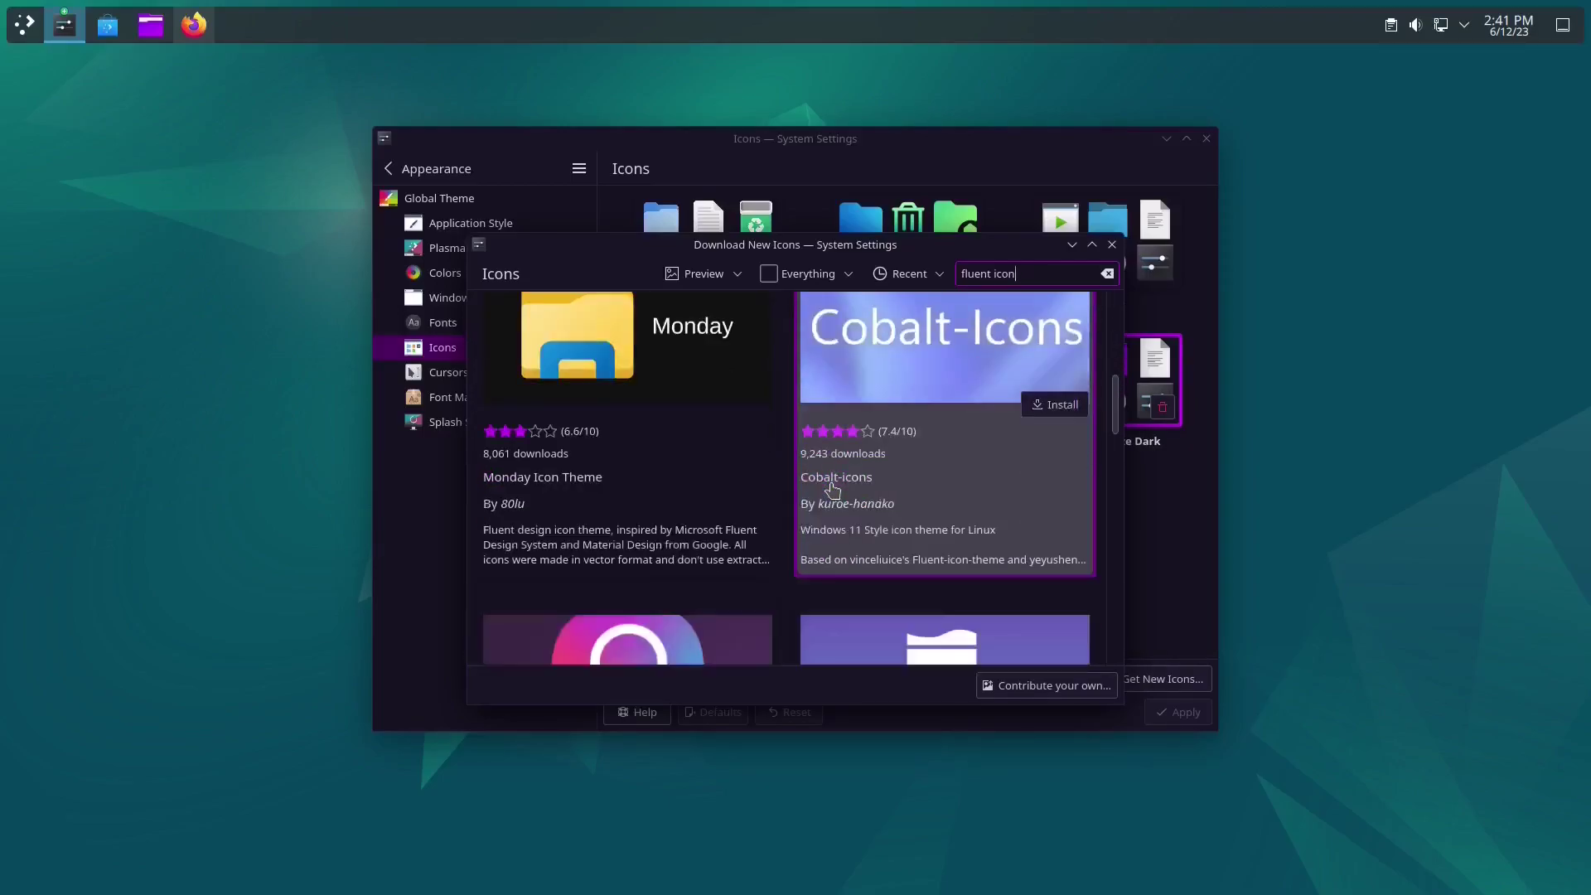
{"action": "scroll", "coordinate": [832, 491], "scroll_direction": "down", "scroll_amount": 6}
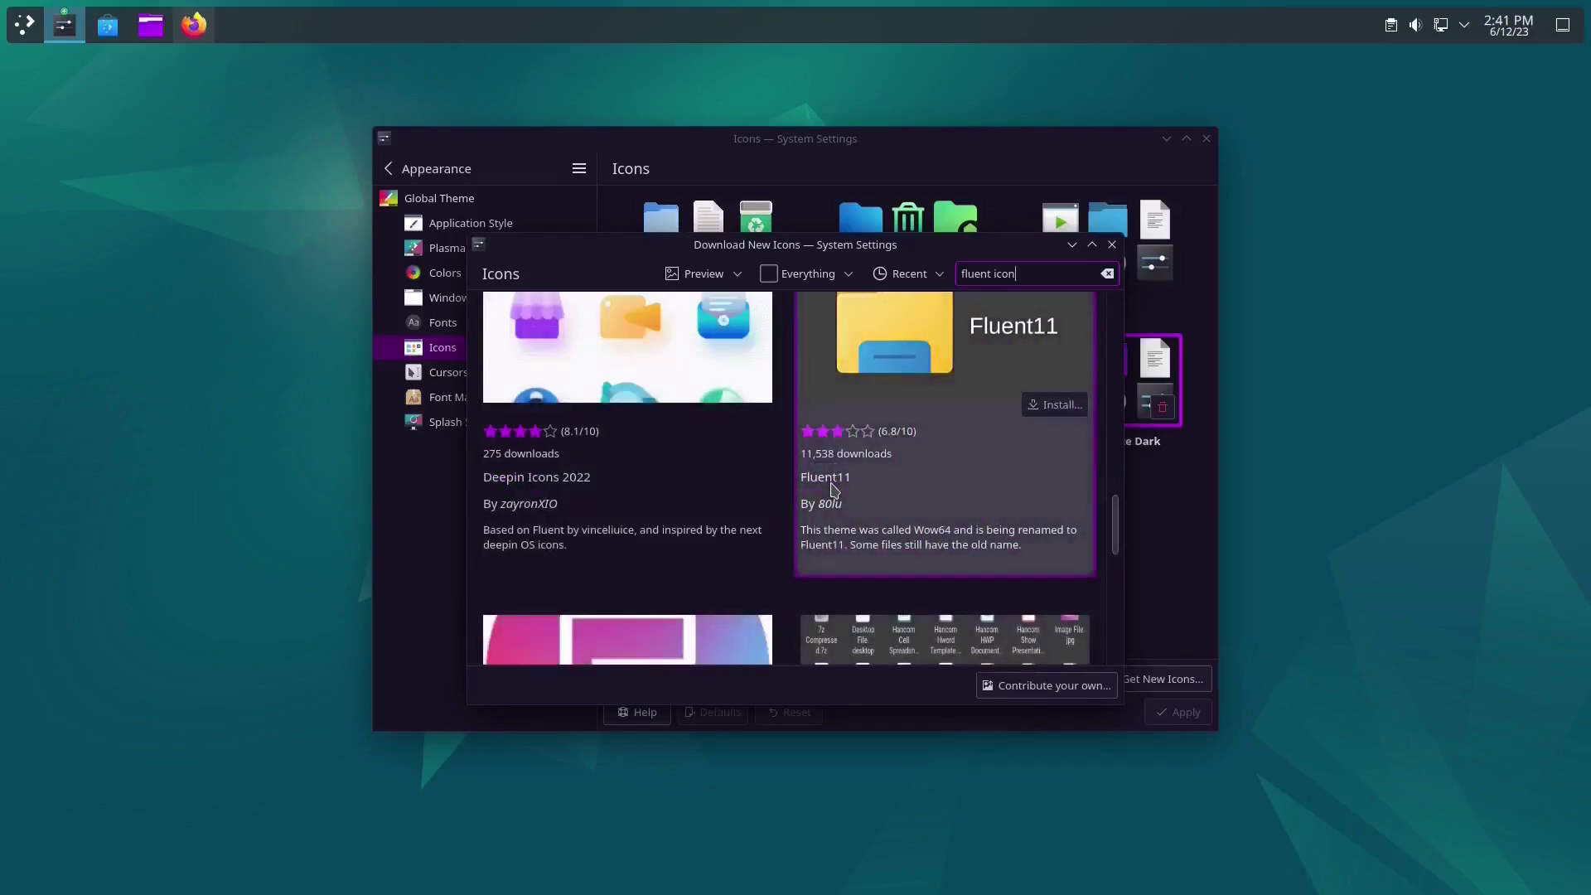
{"action": "scroll", "coordinate": [832, 489], "scroll_direction": "down", "scroll_amount": 5}
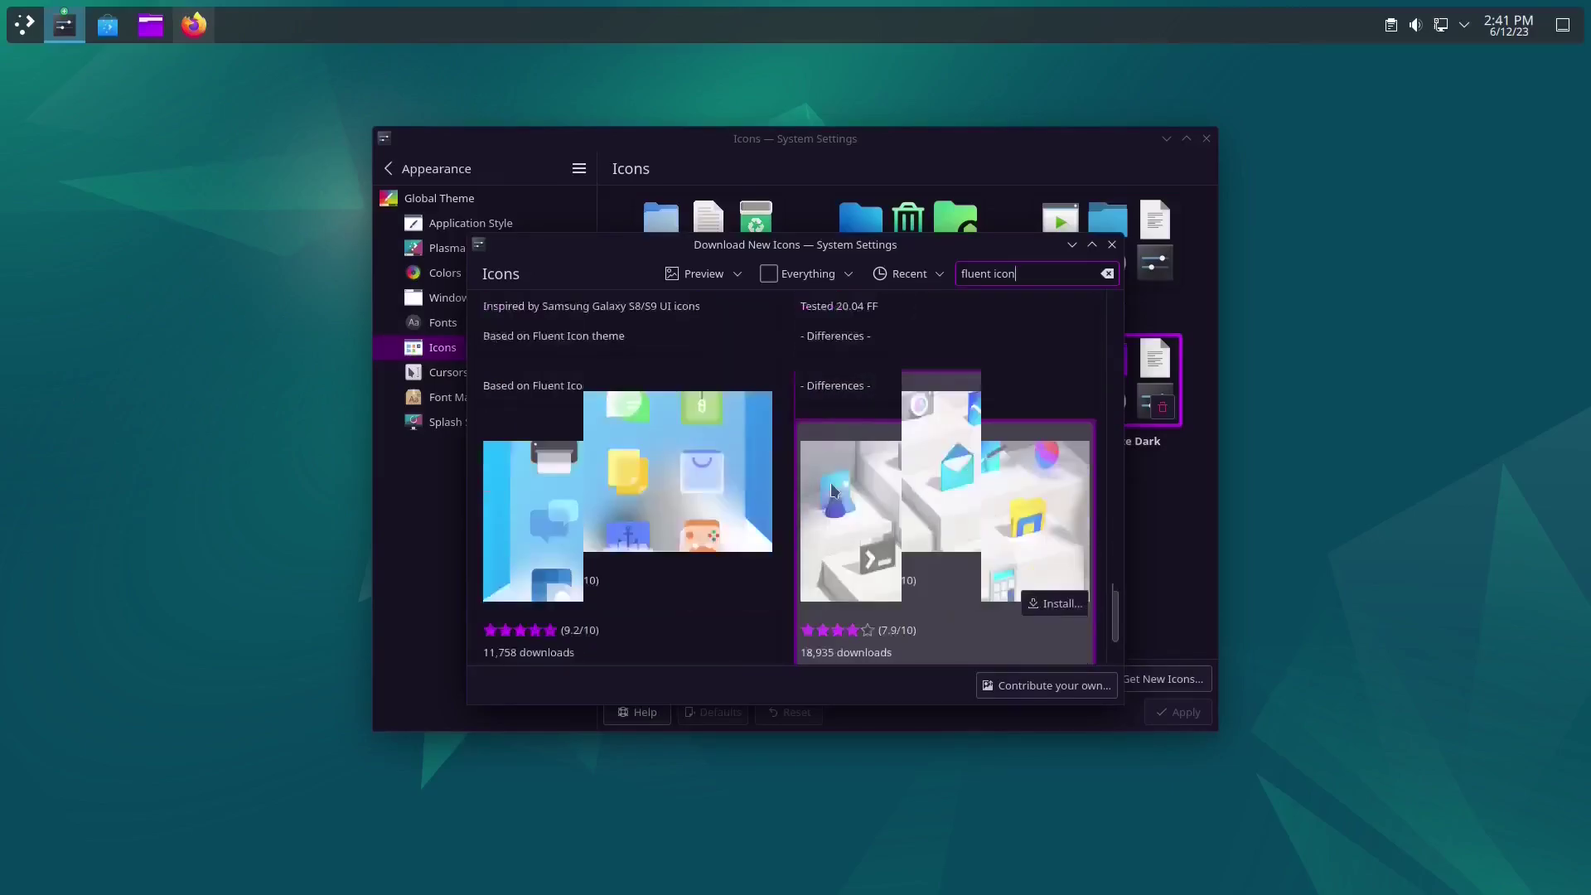
{"action": "left_click", "coordinate": [730, 555]}
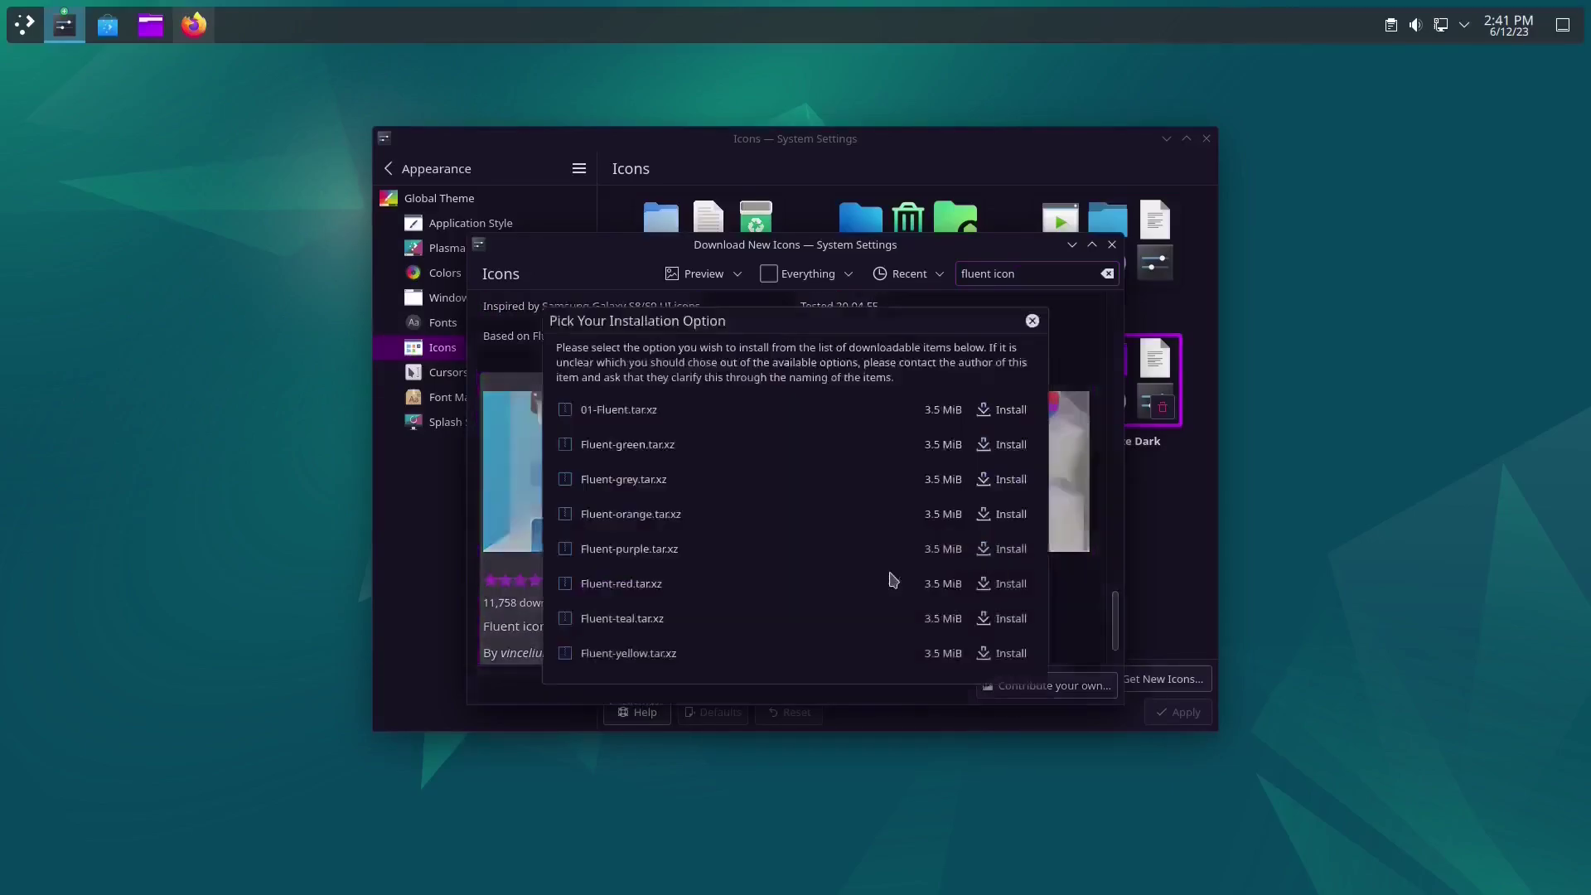
{"action": "left_click", "coordinate": [999, 415]}
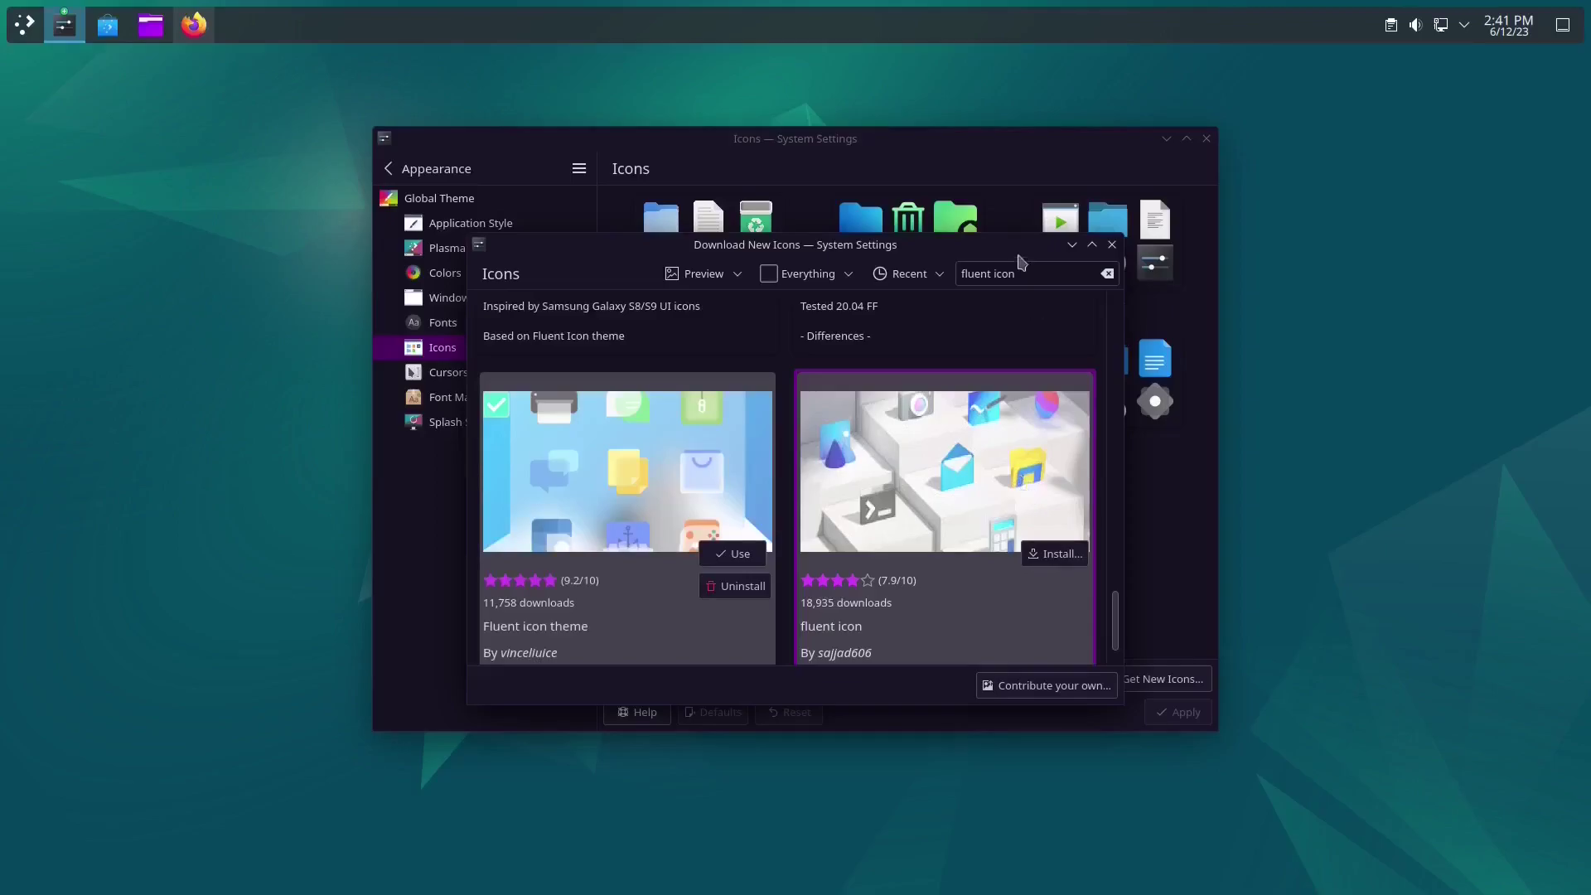
Step: Apply Fluent dark as the system icon theme
{"action": "left_click", "coordinate": [1112, 245]}
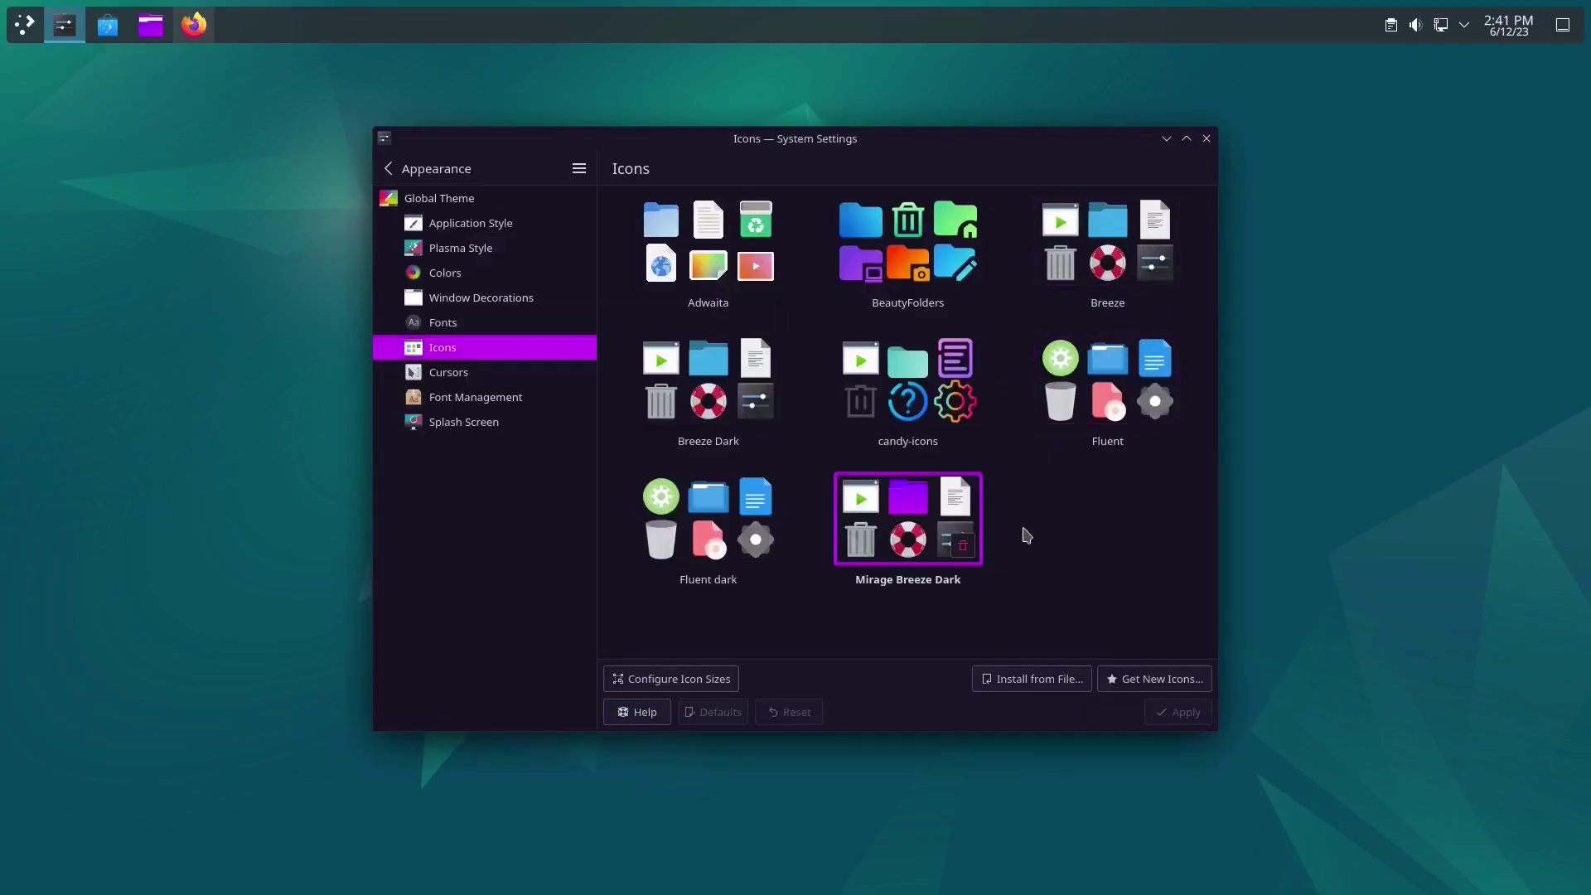
{"action": "left_click", "coordinate": [721, 522]}
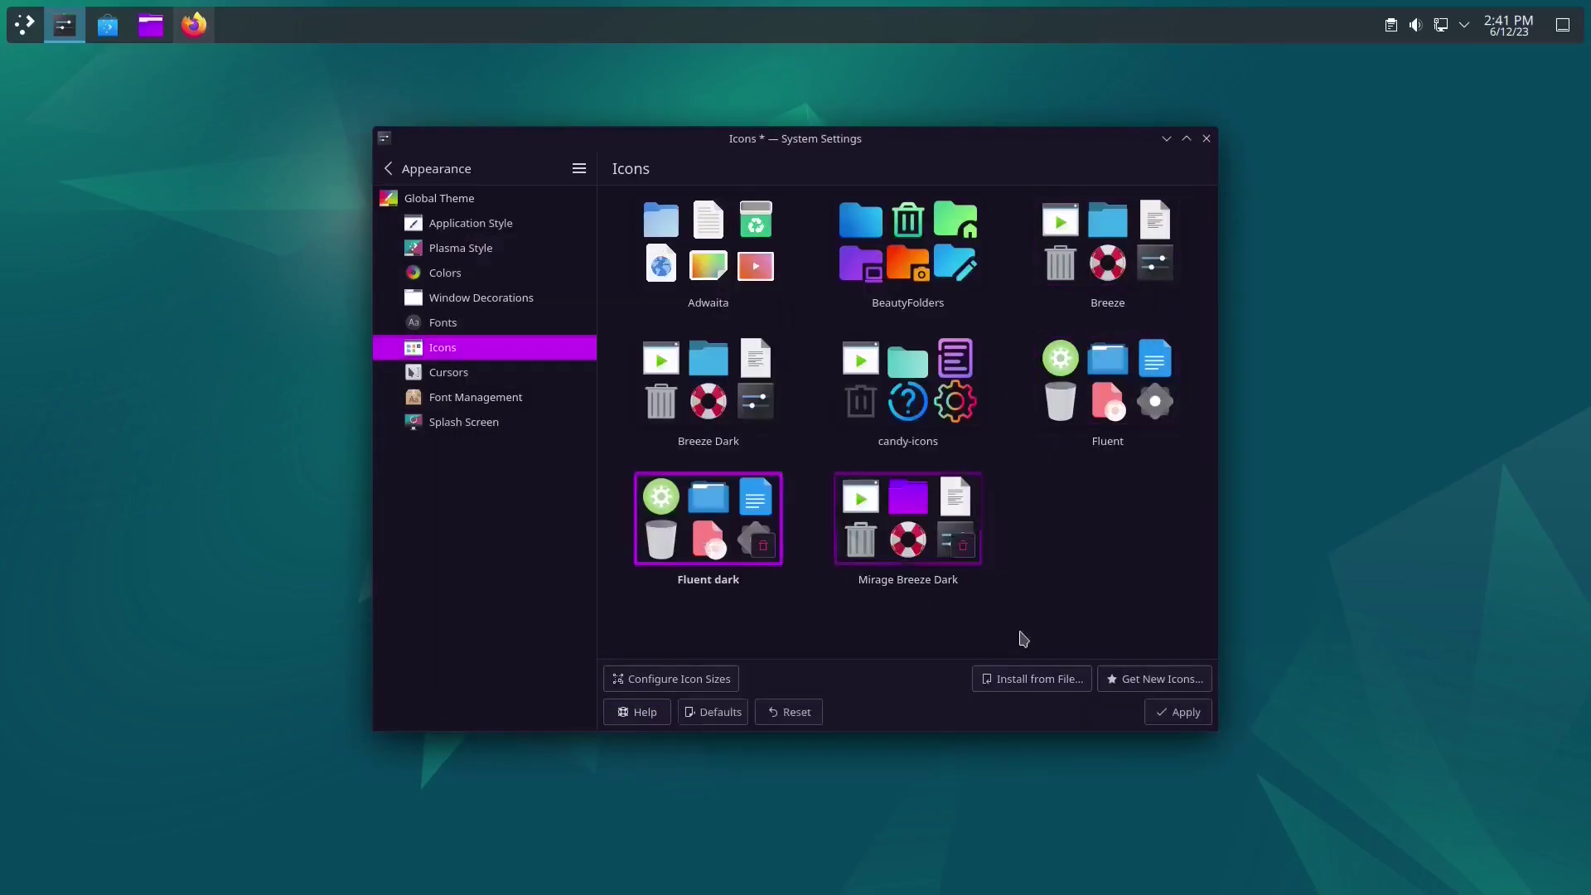
{"action": "left_click", "coordinate": [1178, 712]}
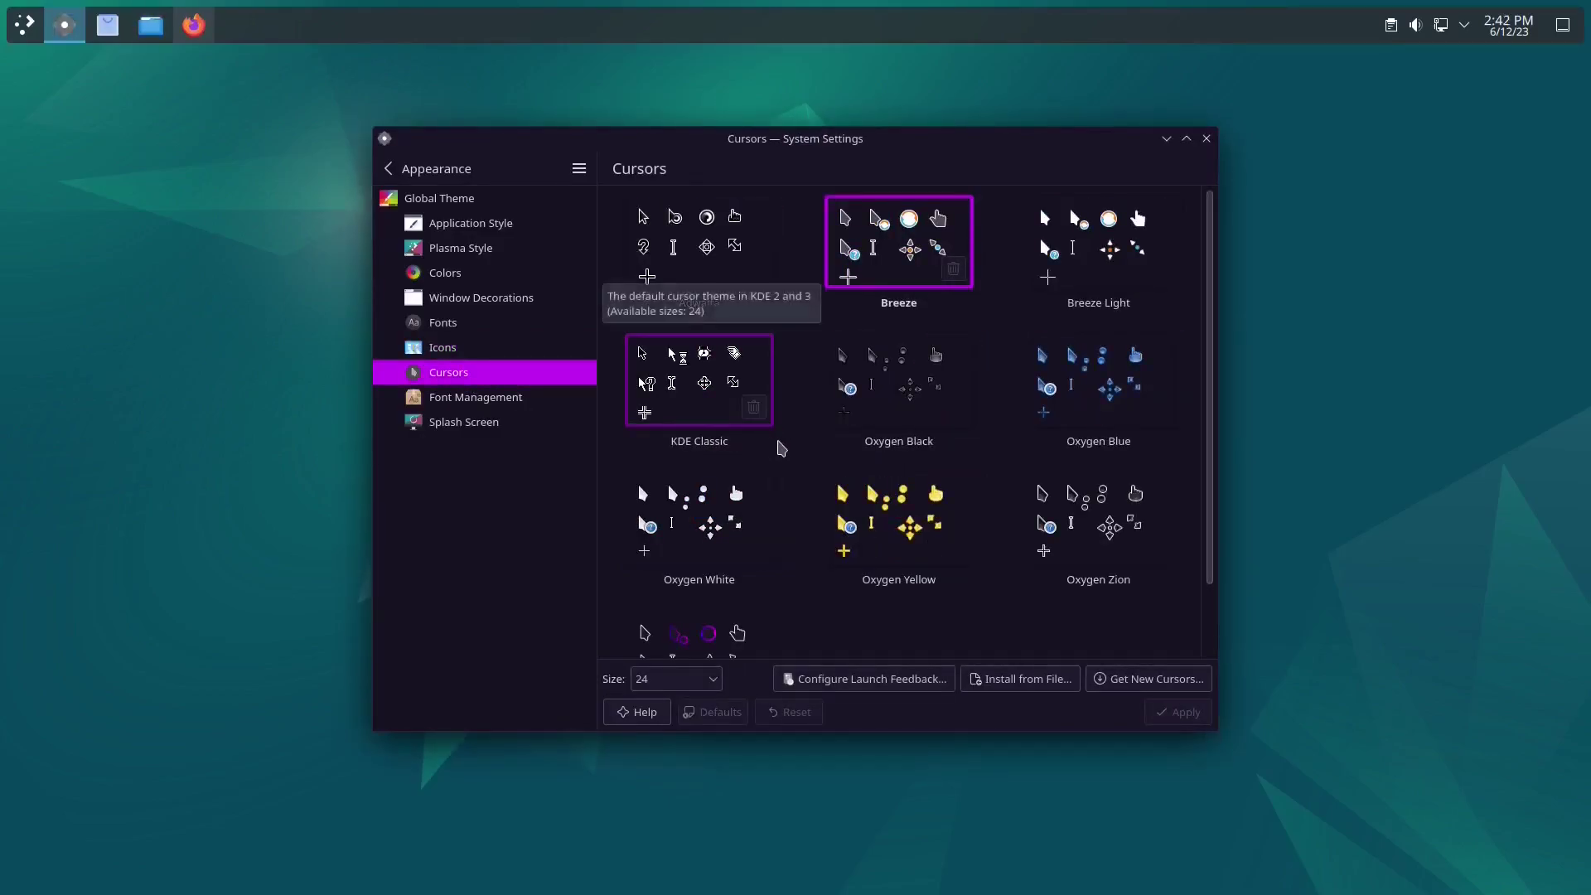
Step: Apply Sweet-cursors as the cursor theme and close System Settings
{"action": "scroll", "coordinate": [939, 479], "scroll_direction": "down", "scroll_amount": 2}
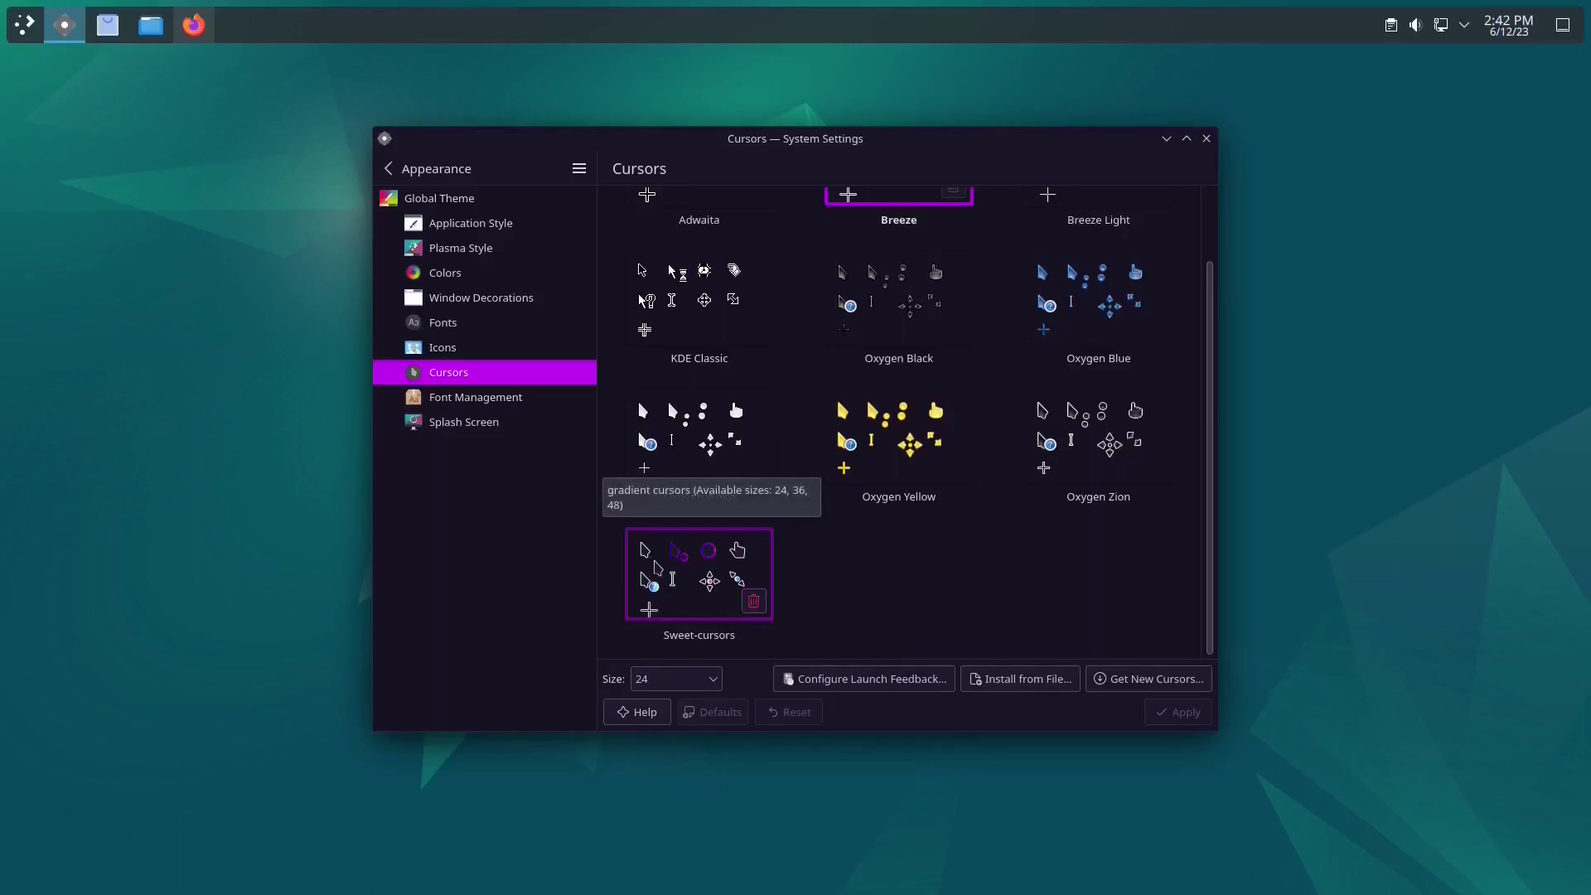
{"action": "left_click", "coordinate": [699, 574]}
{"action": "left_click", "coordinate": [1181, 712]}
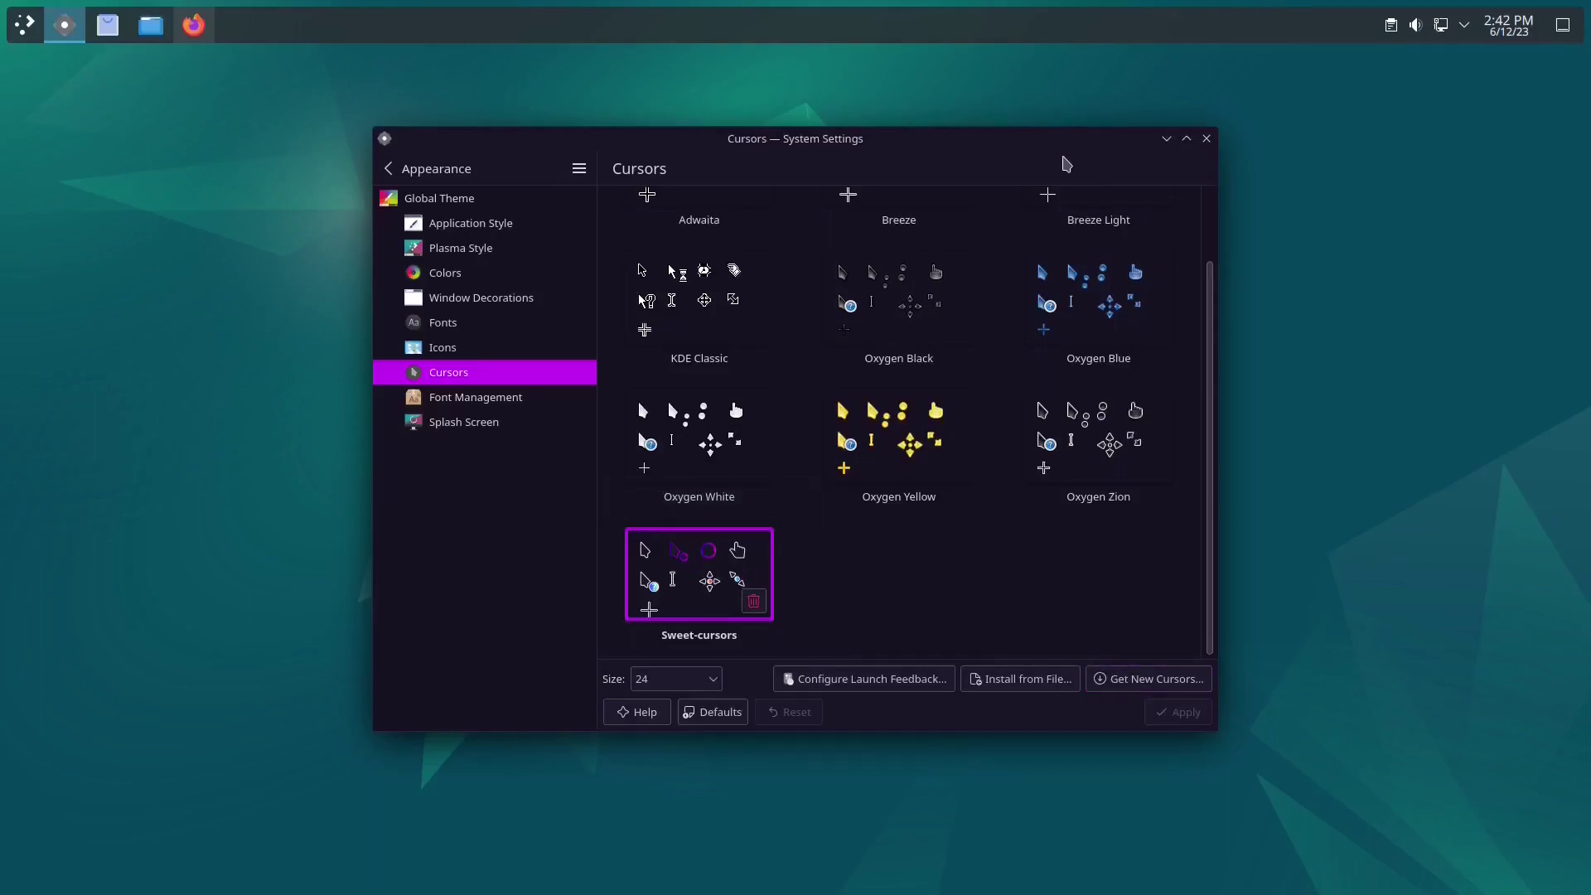
{"action": "left_click", "coordinate": [1205, 138]}
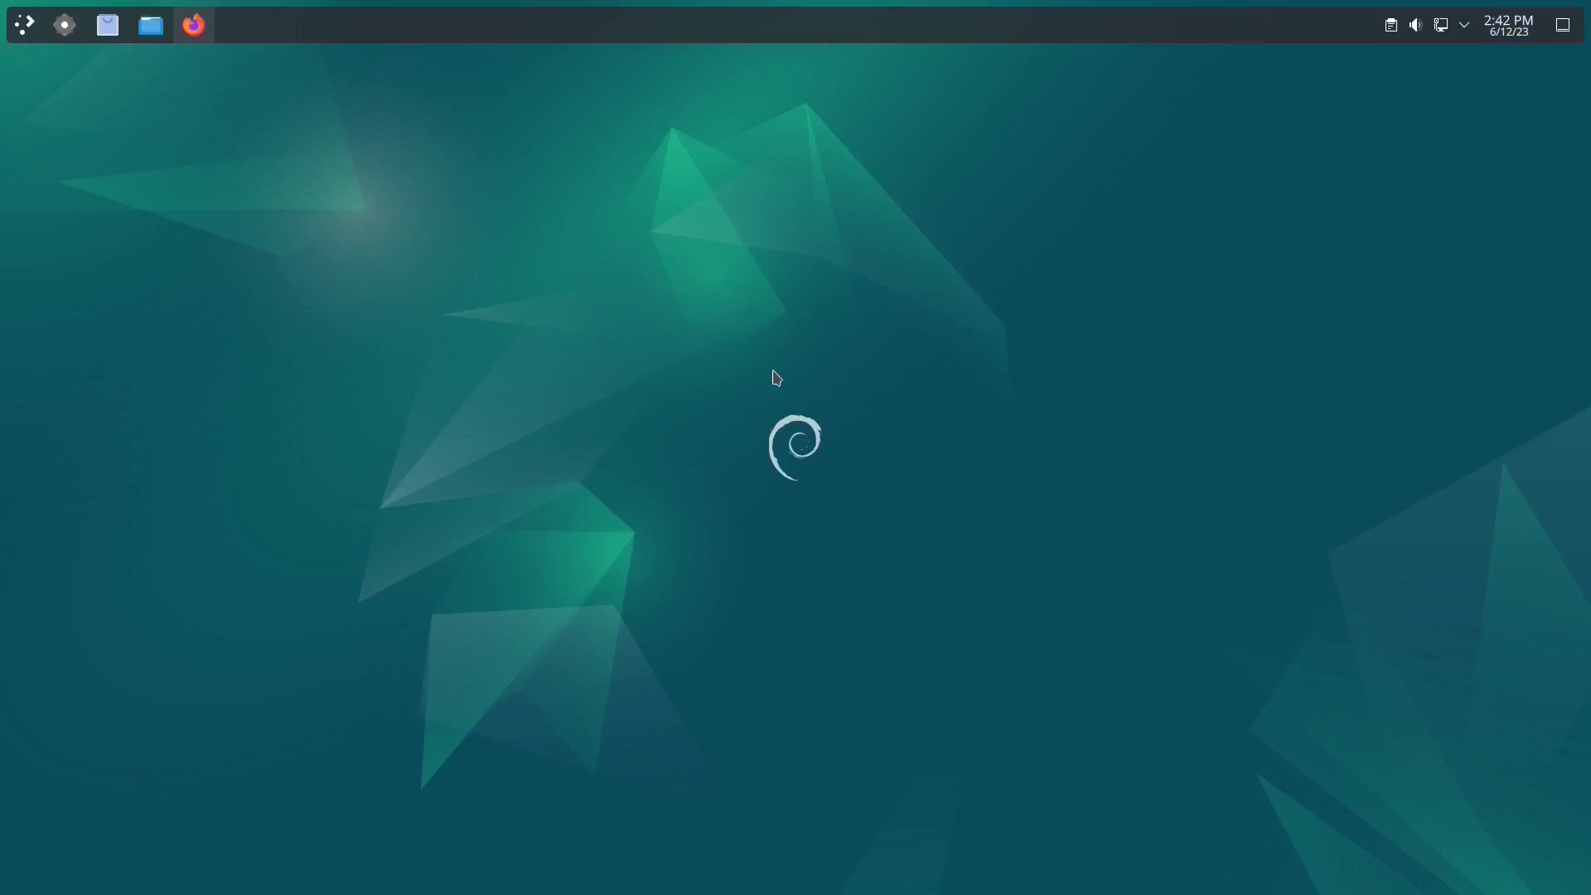
Step: Install the Wallhaven Wallpaper plugin from the desktop settings' plugin catalogue
{"action": "right_click", "coordinate": [730, 291]}
{"action": "left_click", "coordinate": [844, 312]}
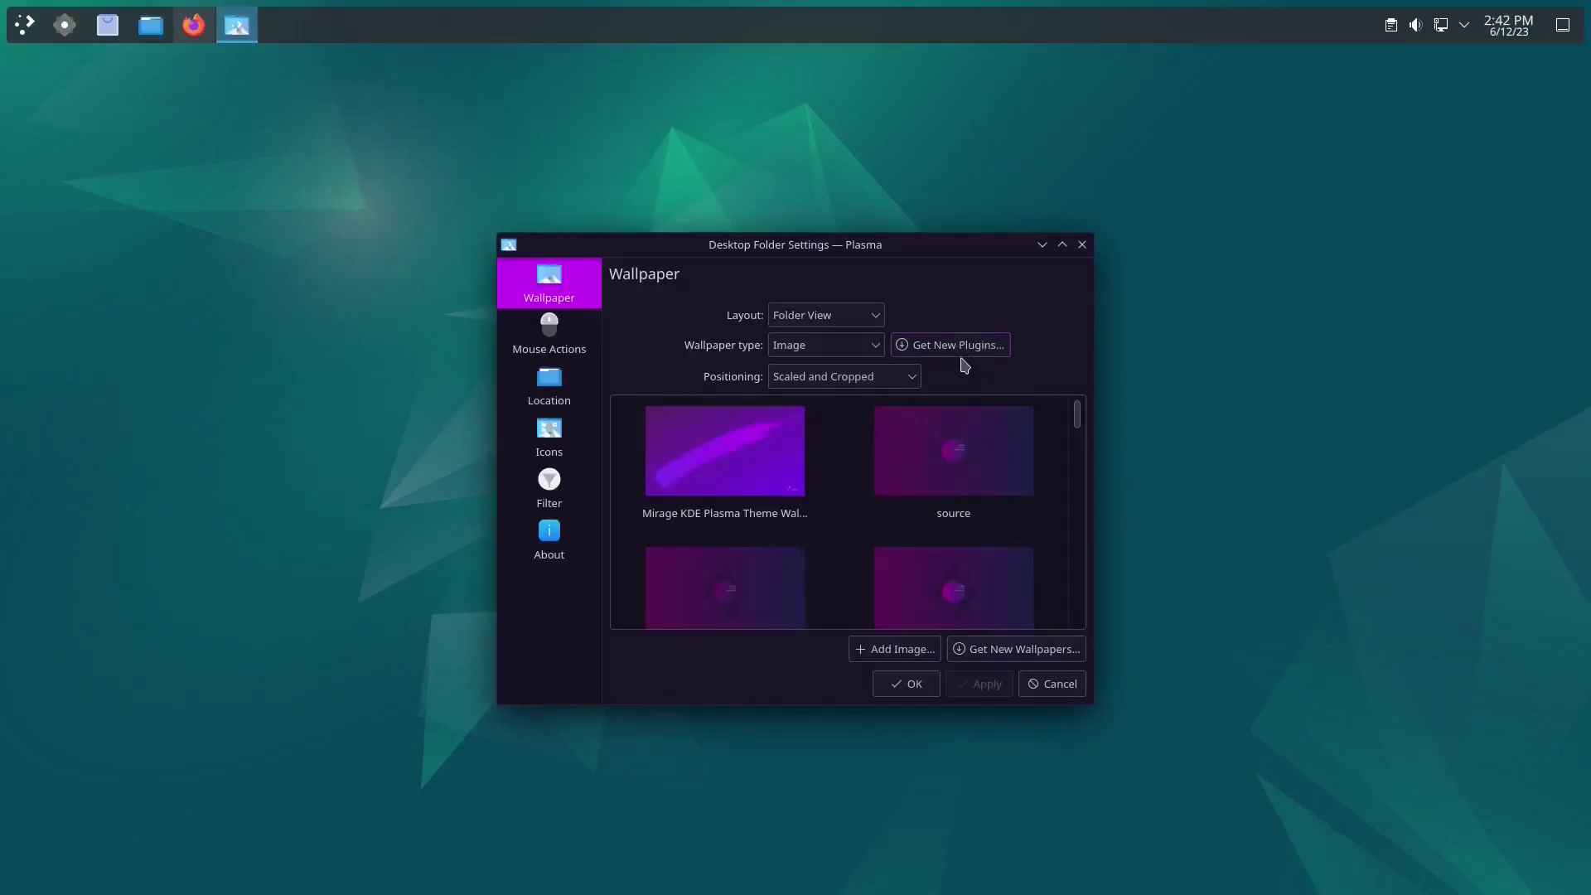
{"action": "left_click", "coordinate": [956, 347]}
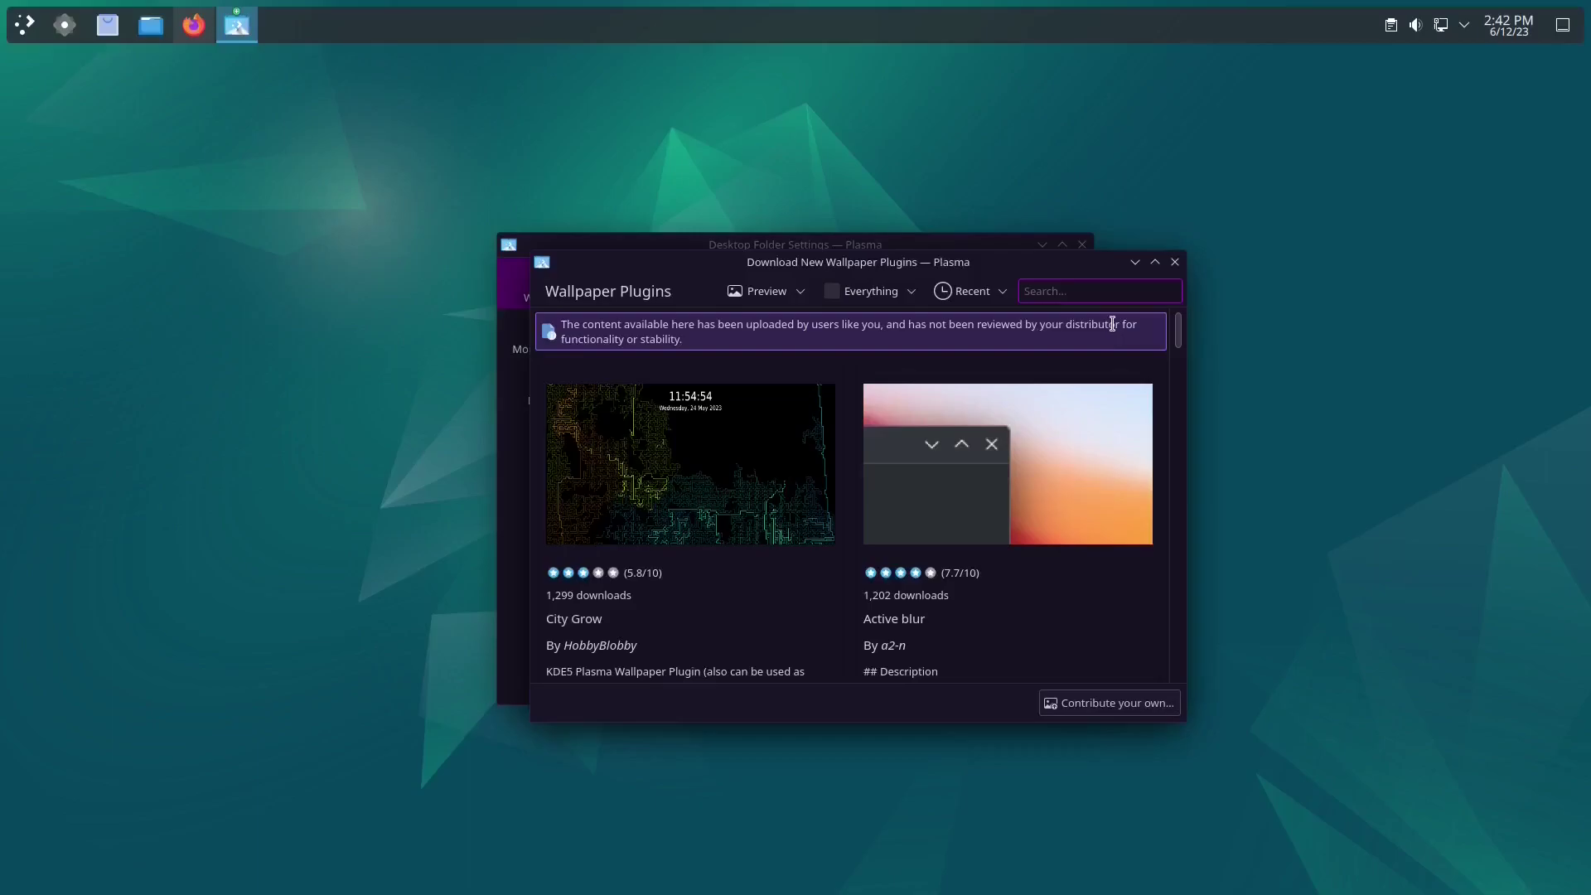
{"action": "type", "text": "wallh"}
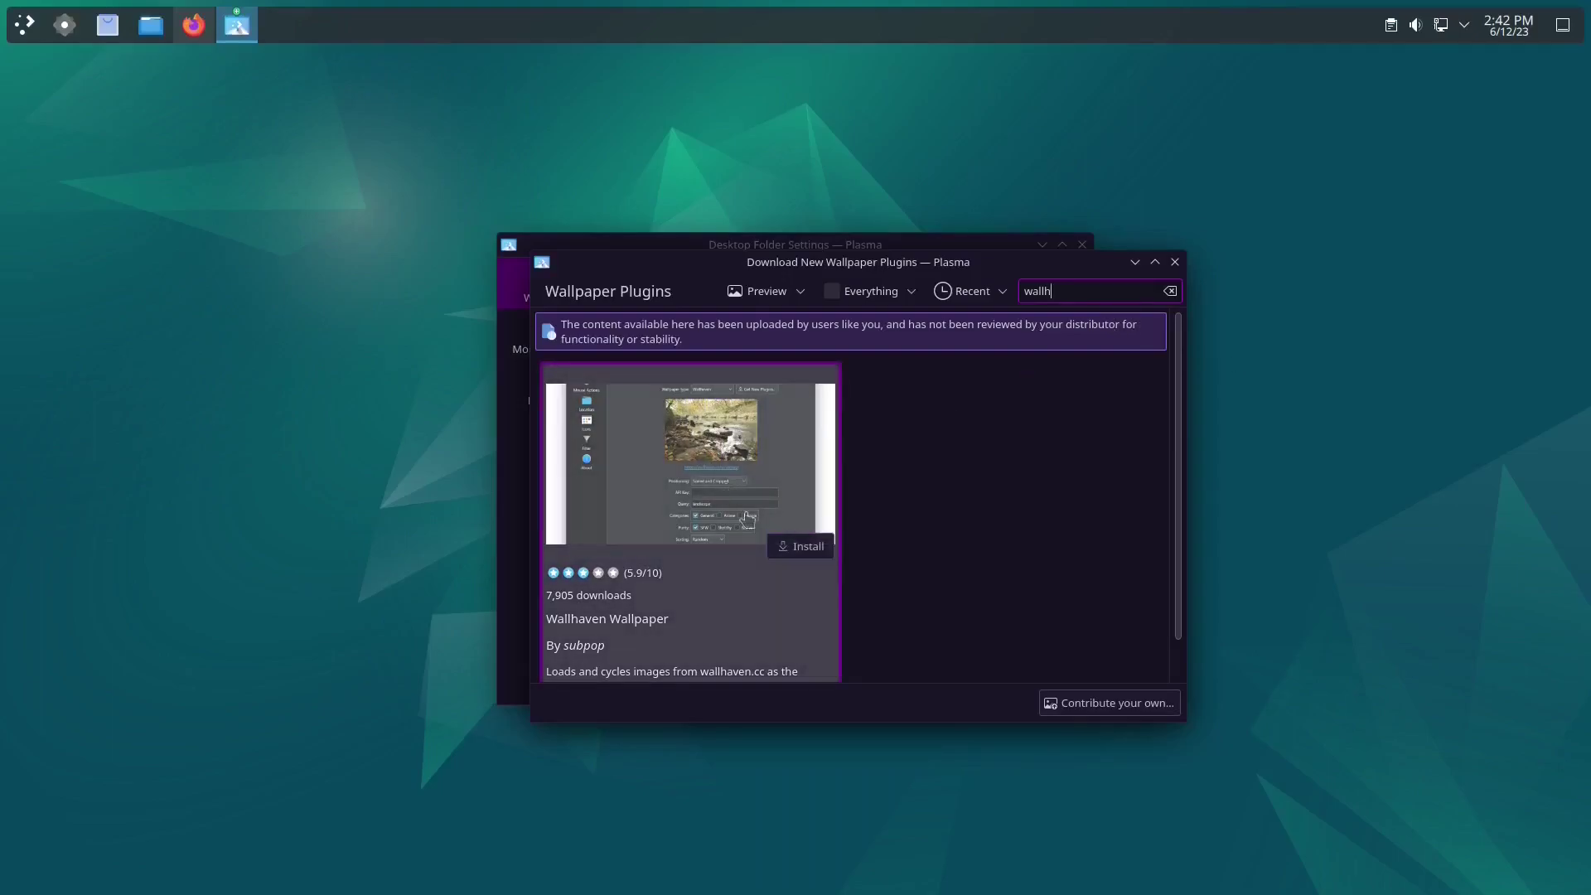
{"action": "left_click", "coordinate": [798, 547]}
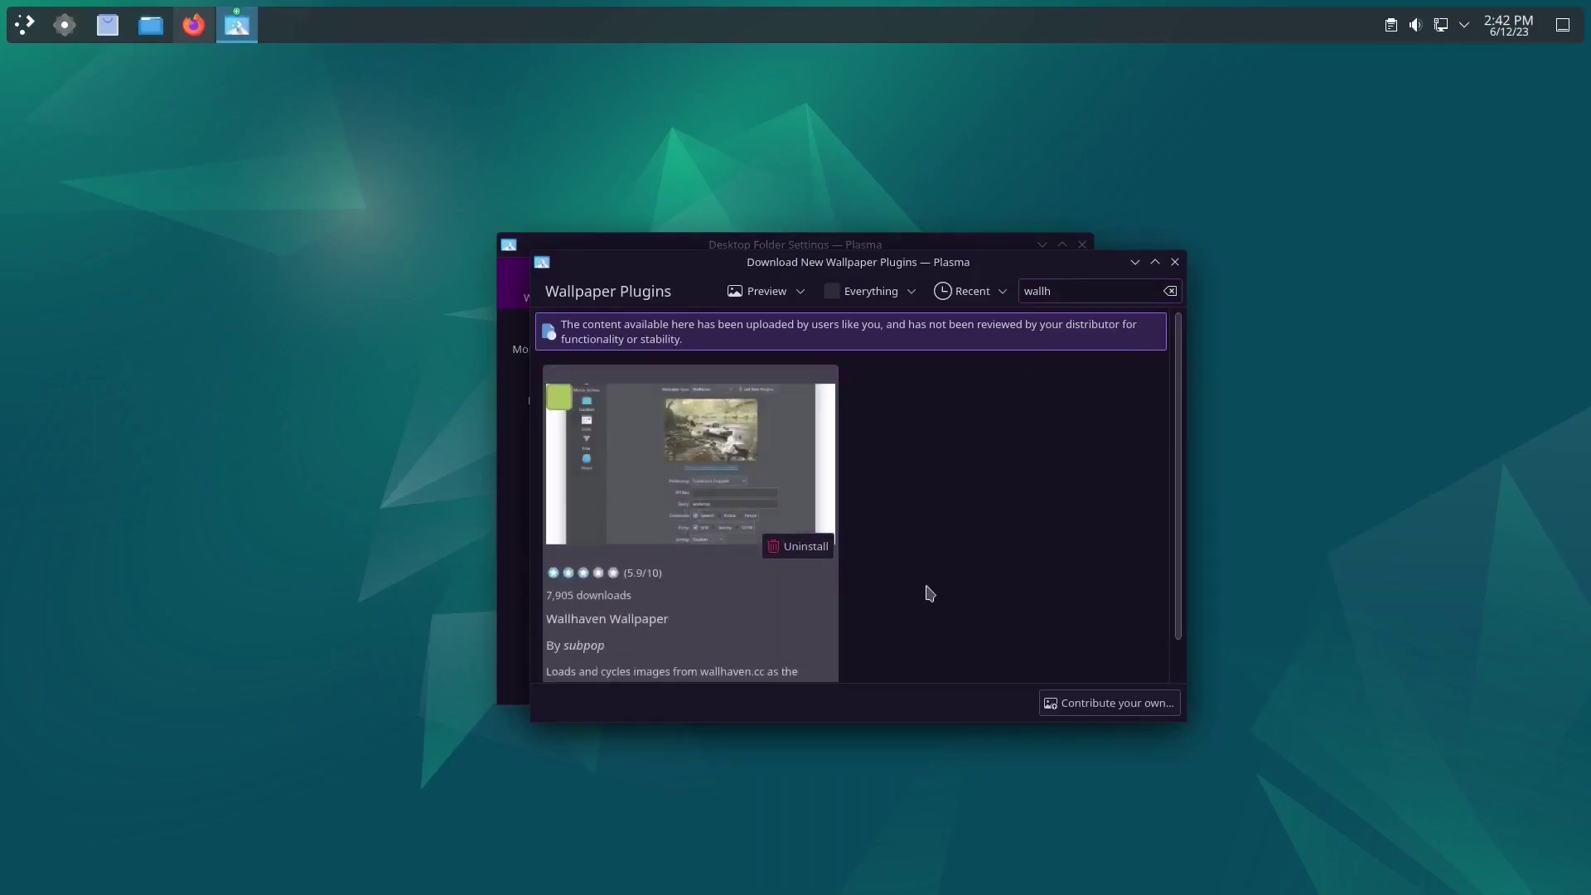
{"action": "left_click", "coordinate": [1175, 262]}
Step: Set the wallpaper type to Wallhaven, apply it, and confirm with OK
{"action": "left_click", "coordinate": [835, 345]}
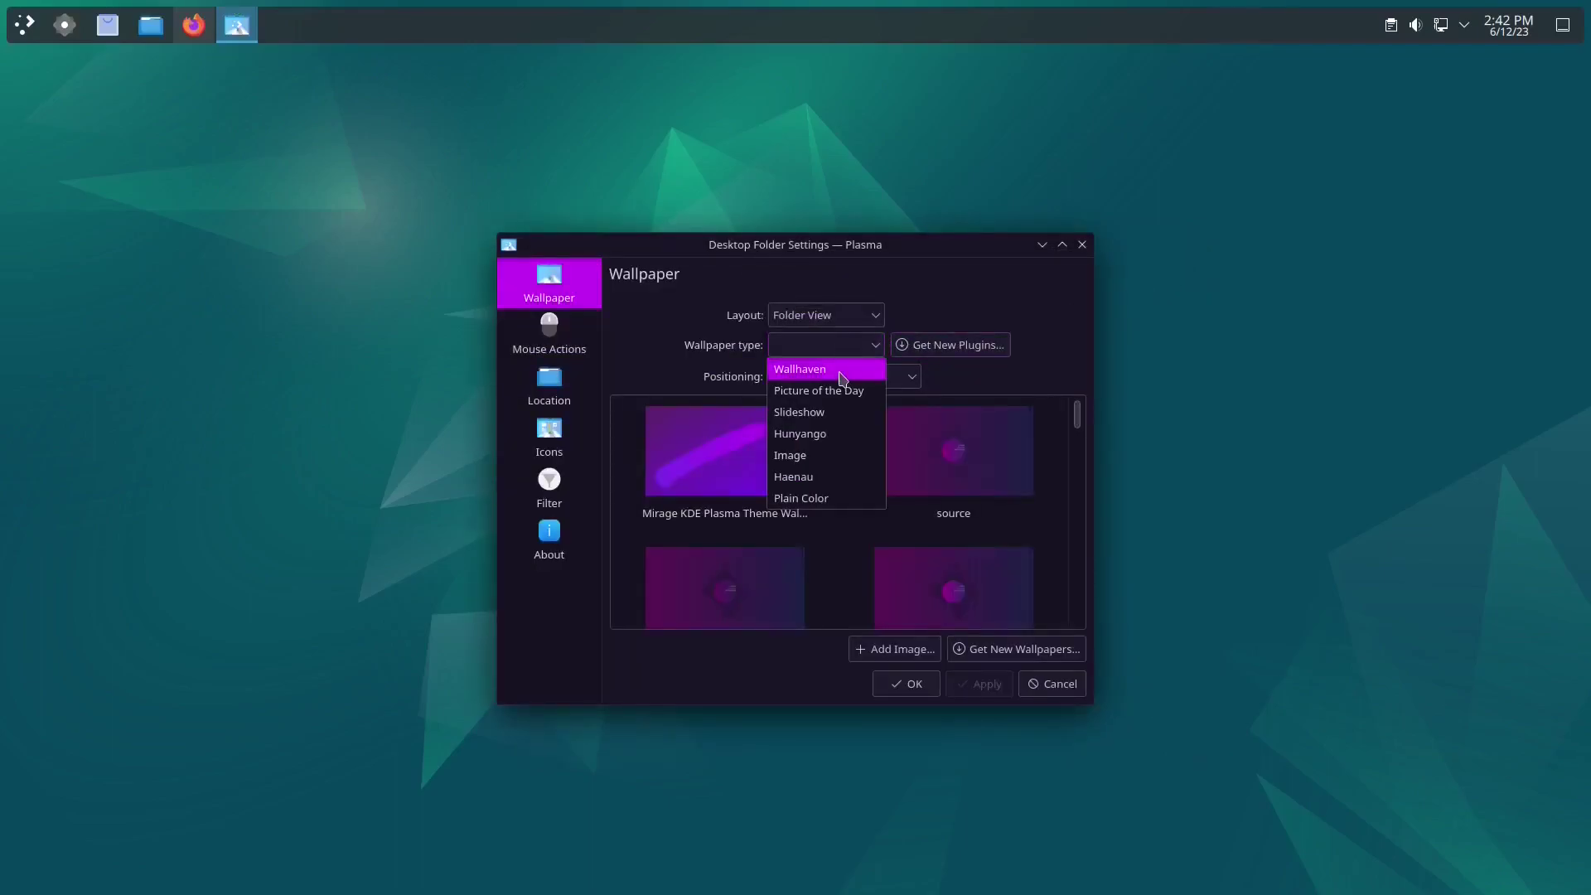
{"action": "left_click", "coordinate": [847, 366]}
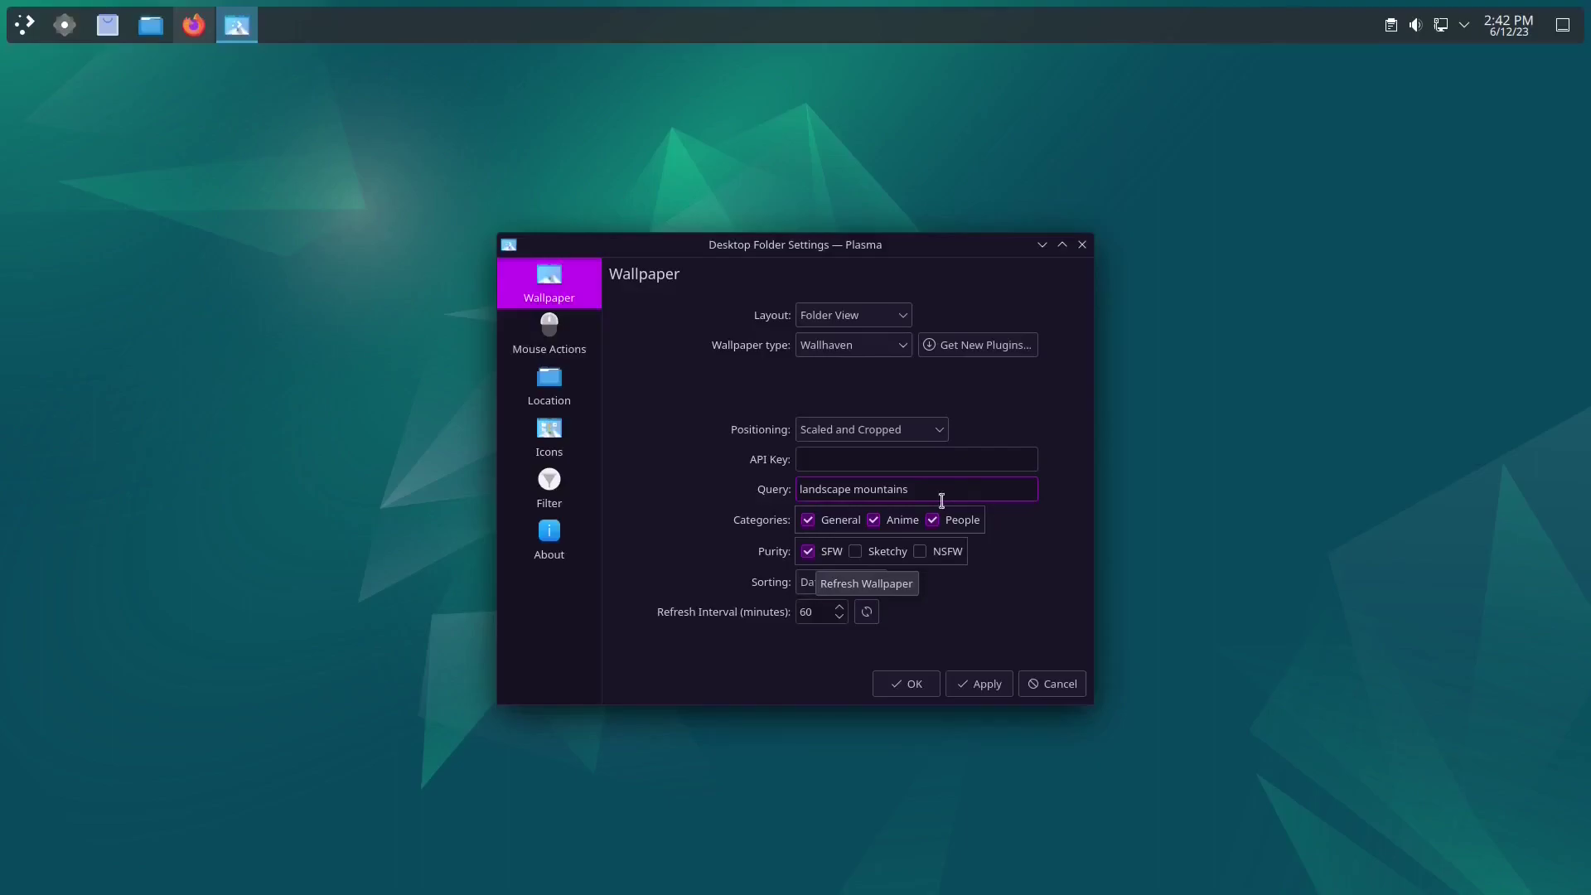
{"action": "left_click", "coordinate": [988, 684]}
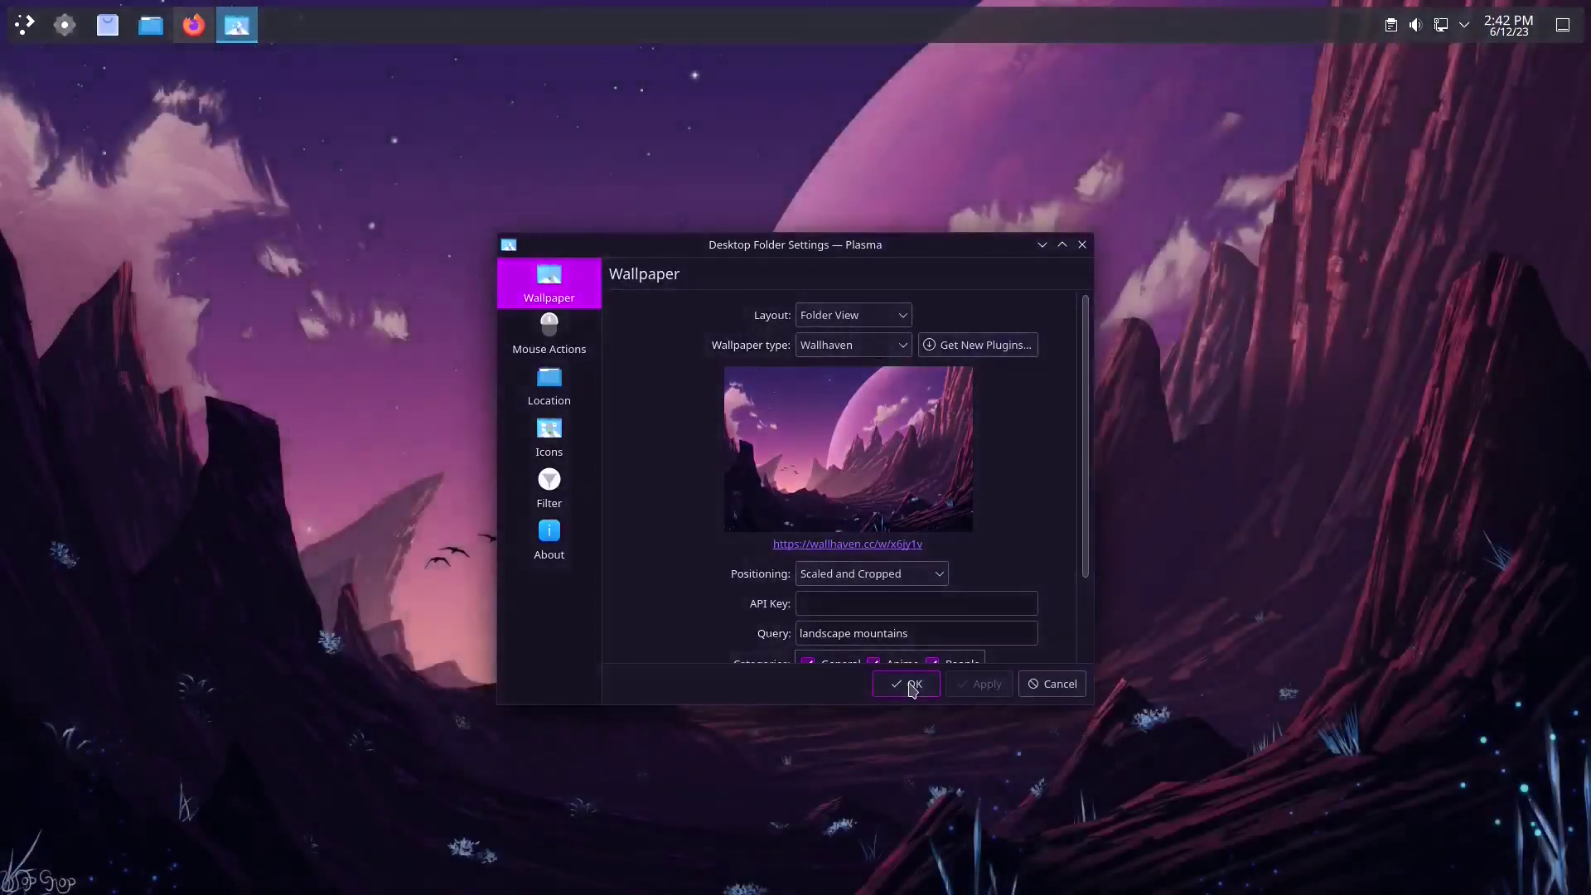
{"action": "left_click", "coordinate": [911, 689]}
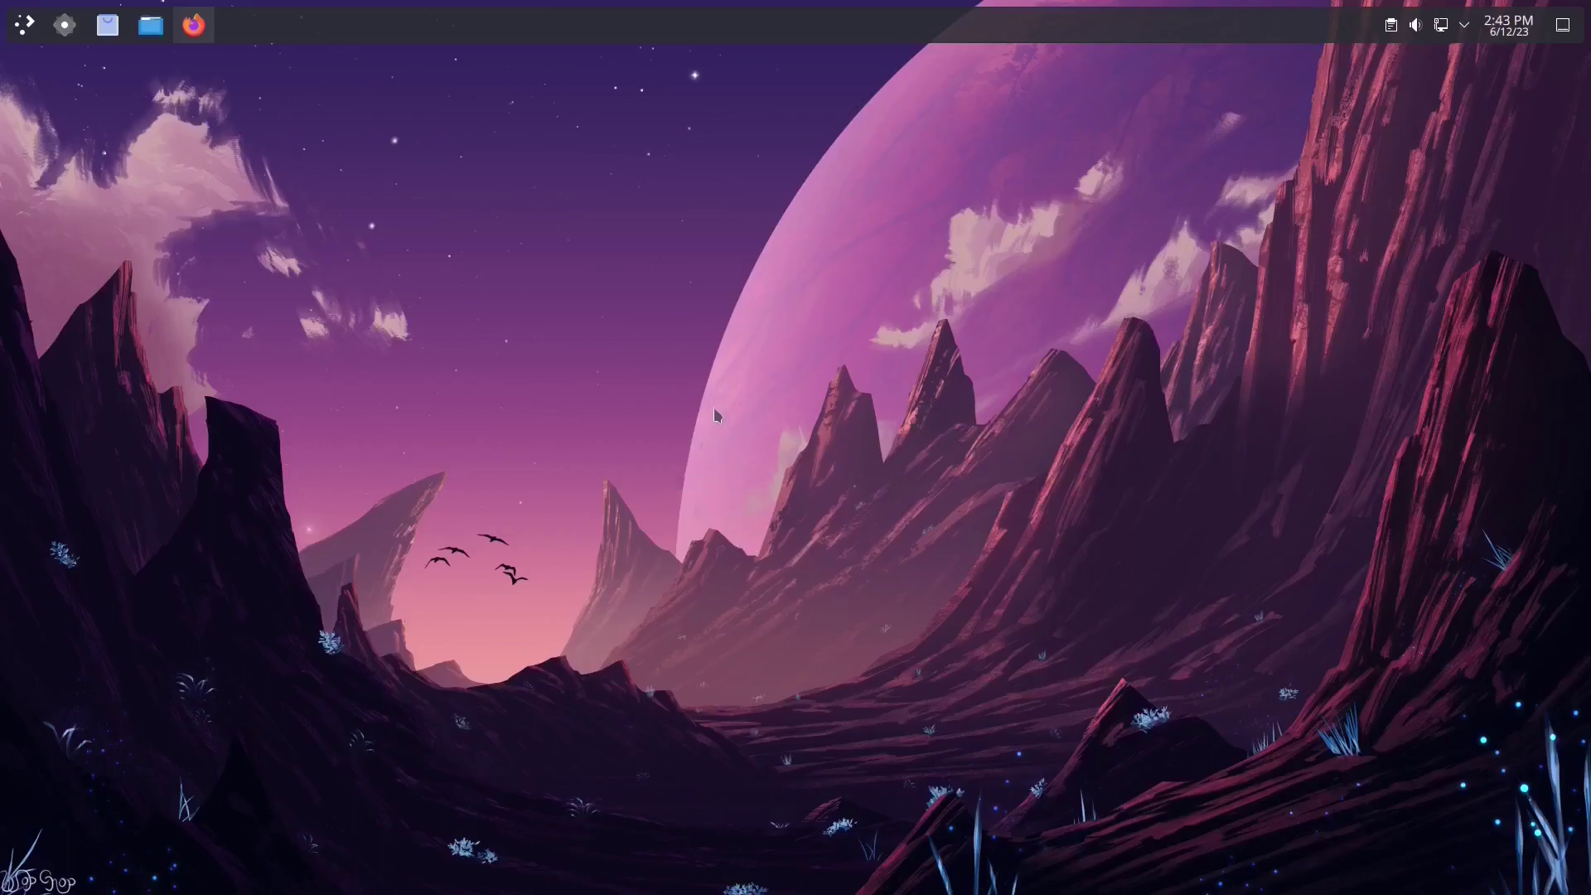
Step: Download the debian-install GitHub repository as debian-install-main.zip in Firefox, then minimize Firefox
{"action": "left_click", "coordinate": [200, 33]}
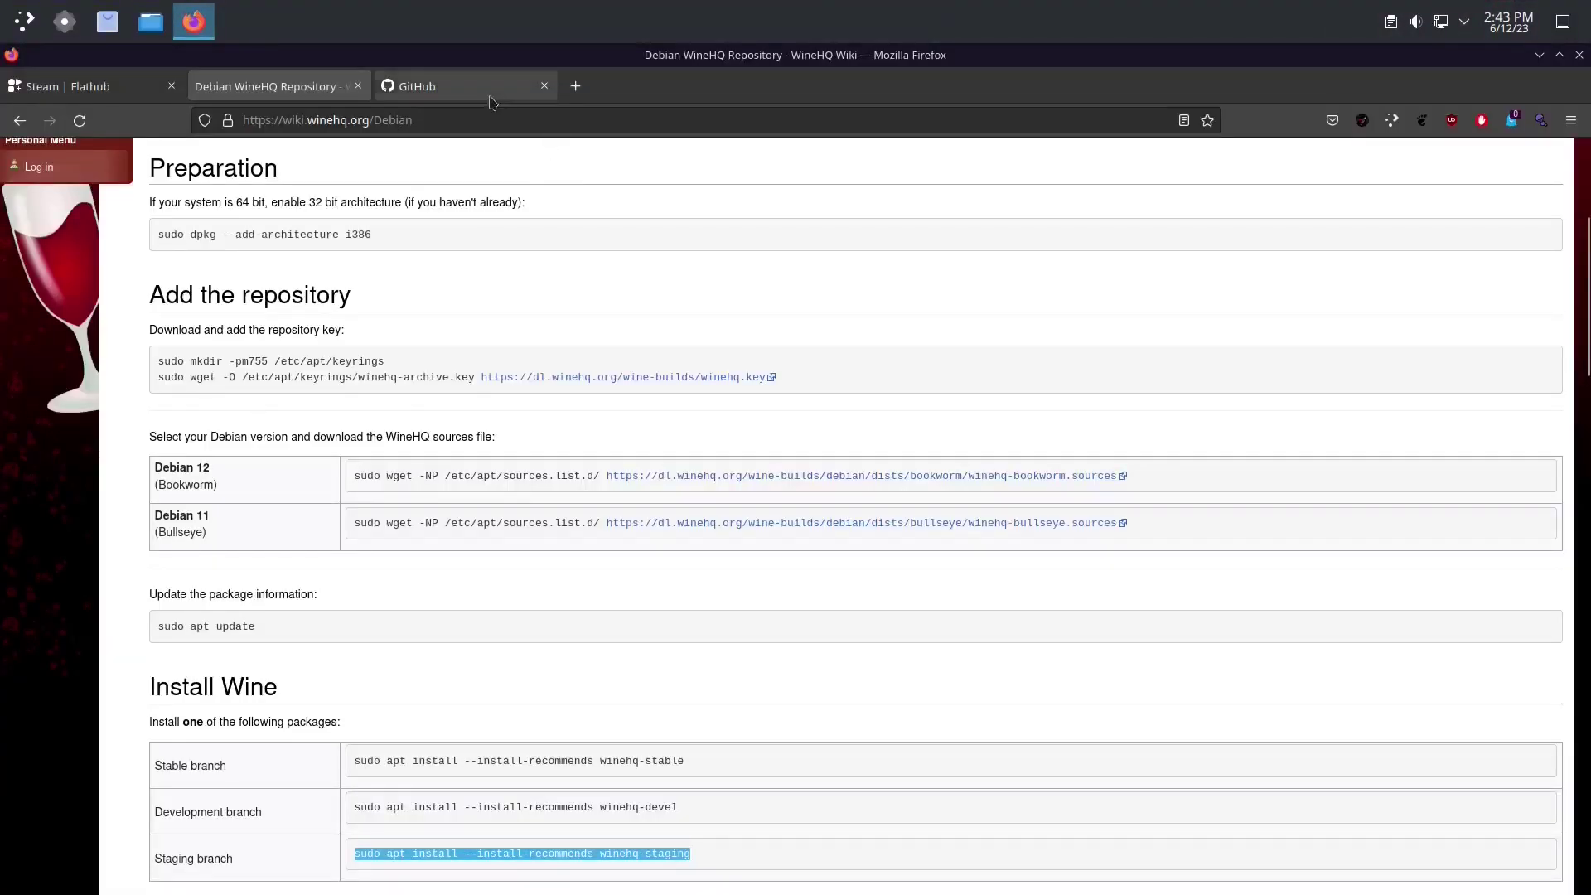
{"action": "left_click", "coordinate": [489, 91]}
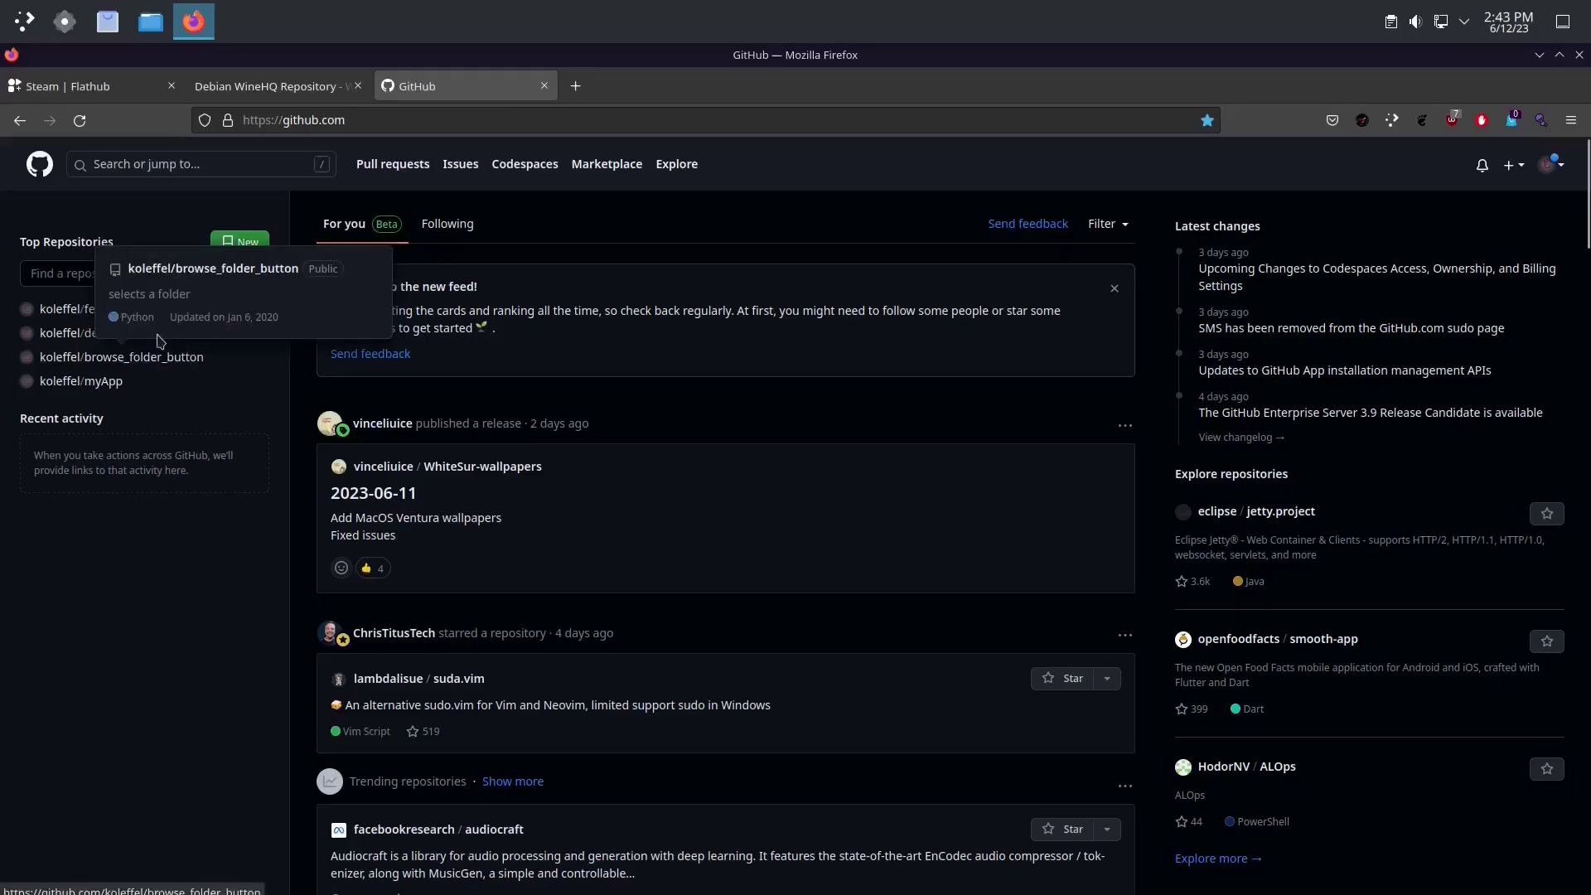
{"action": "left_click", "coordinate": [116, 356]}
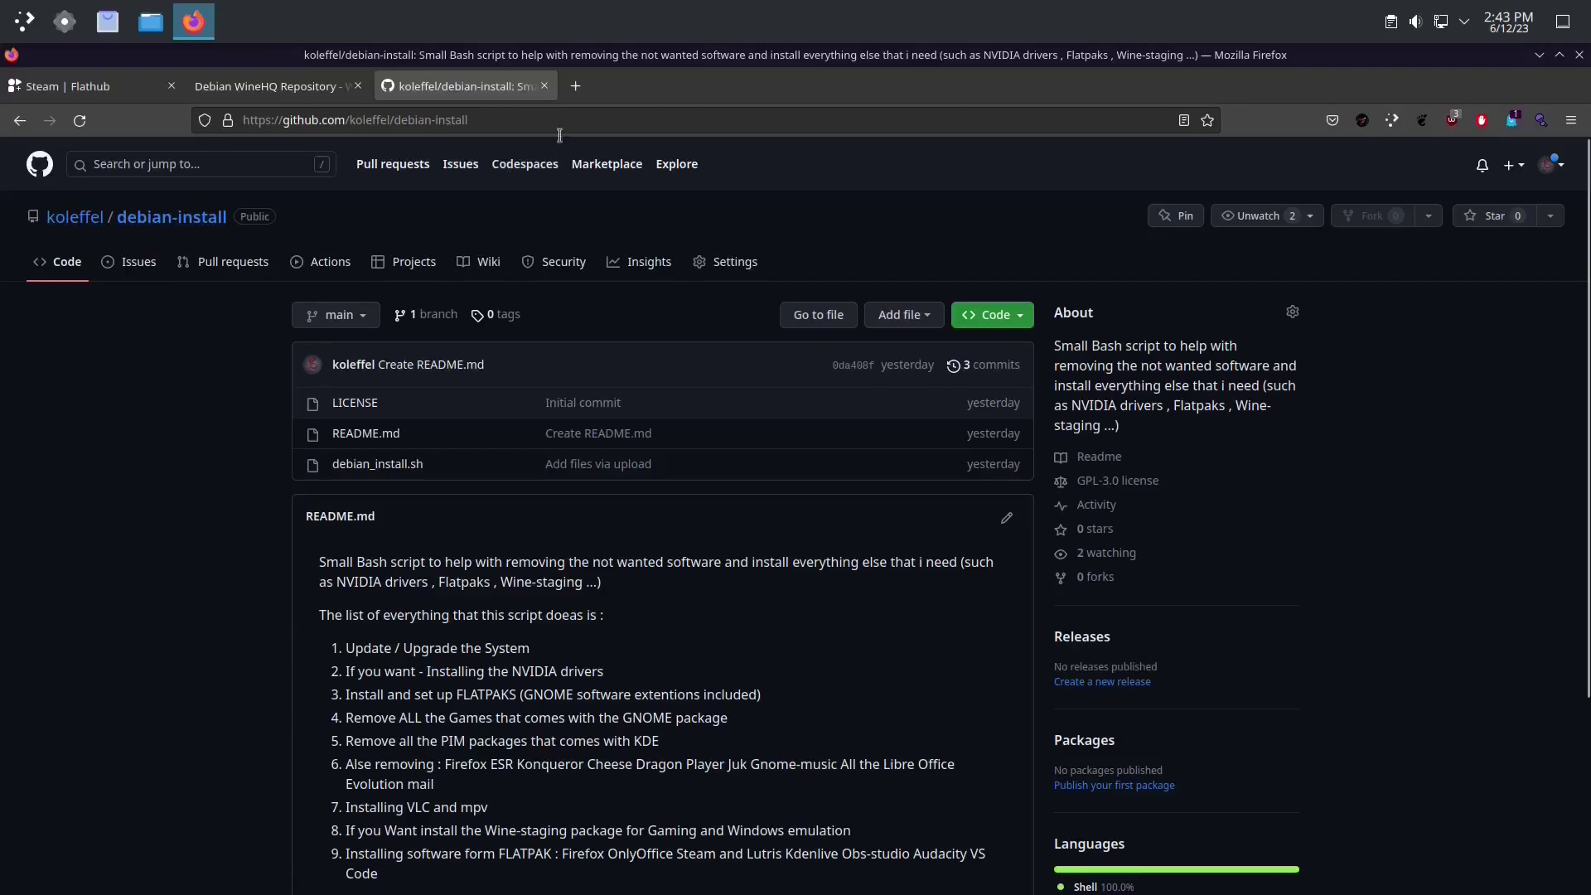
{"action": "left_click", "coordinate": [1027, 314]}
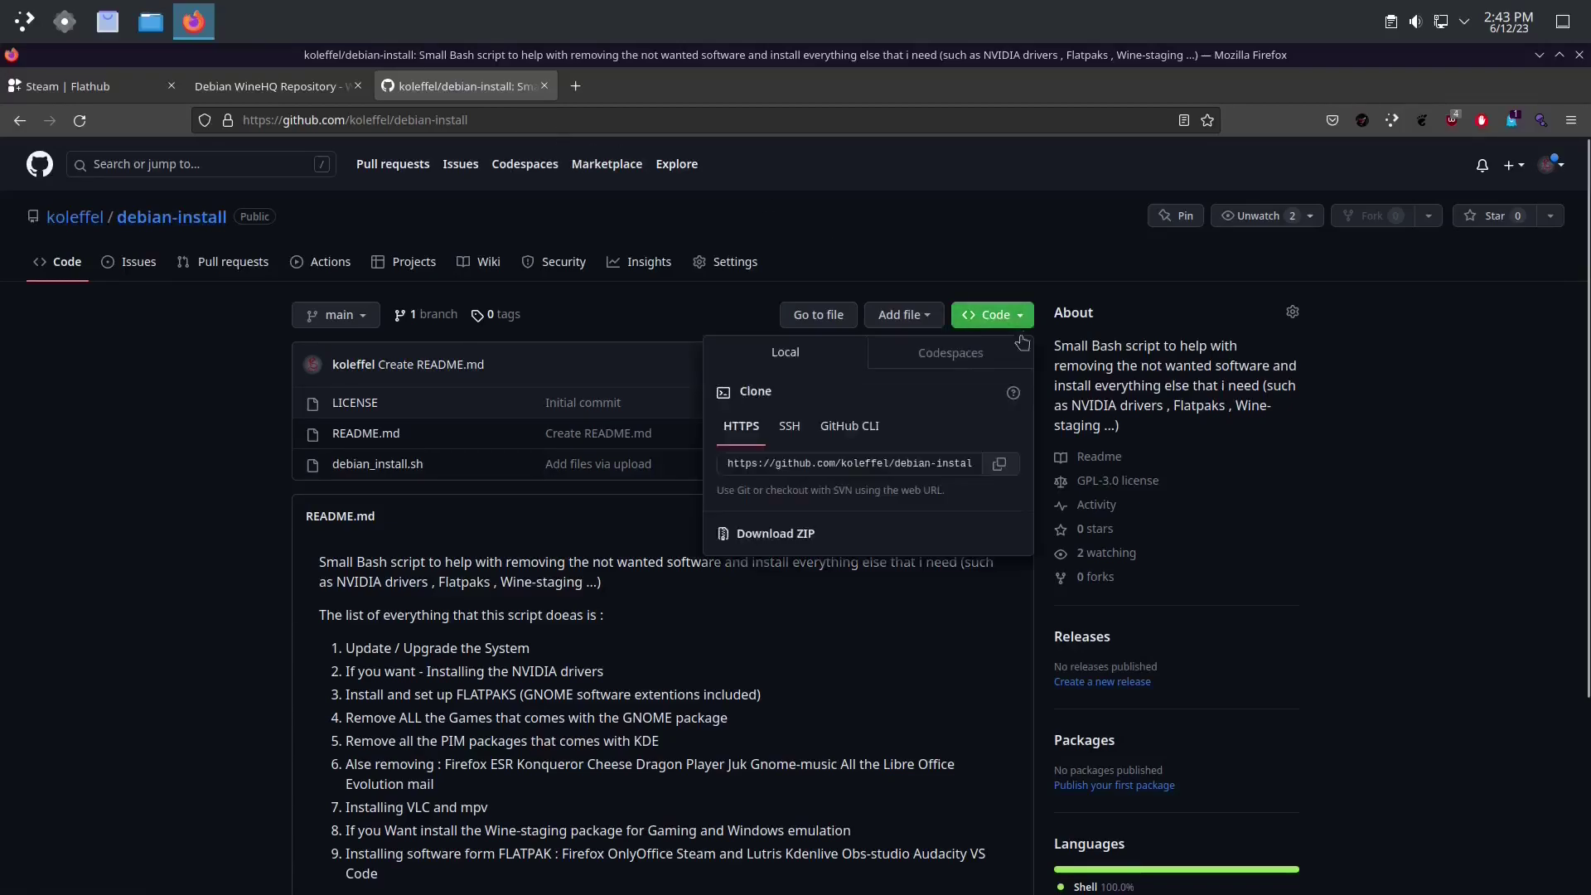
{"action": "left_click", "coordinate": [800, 534]}
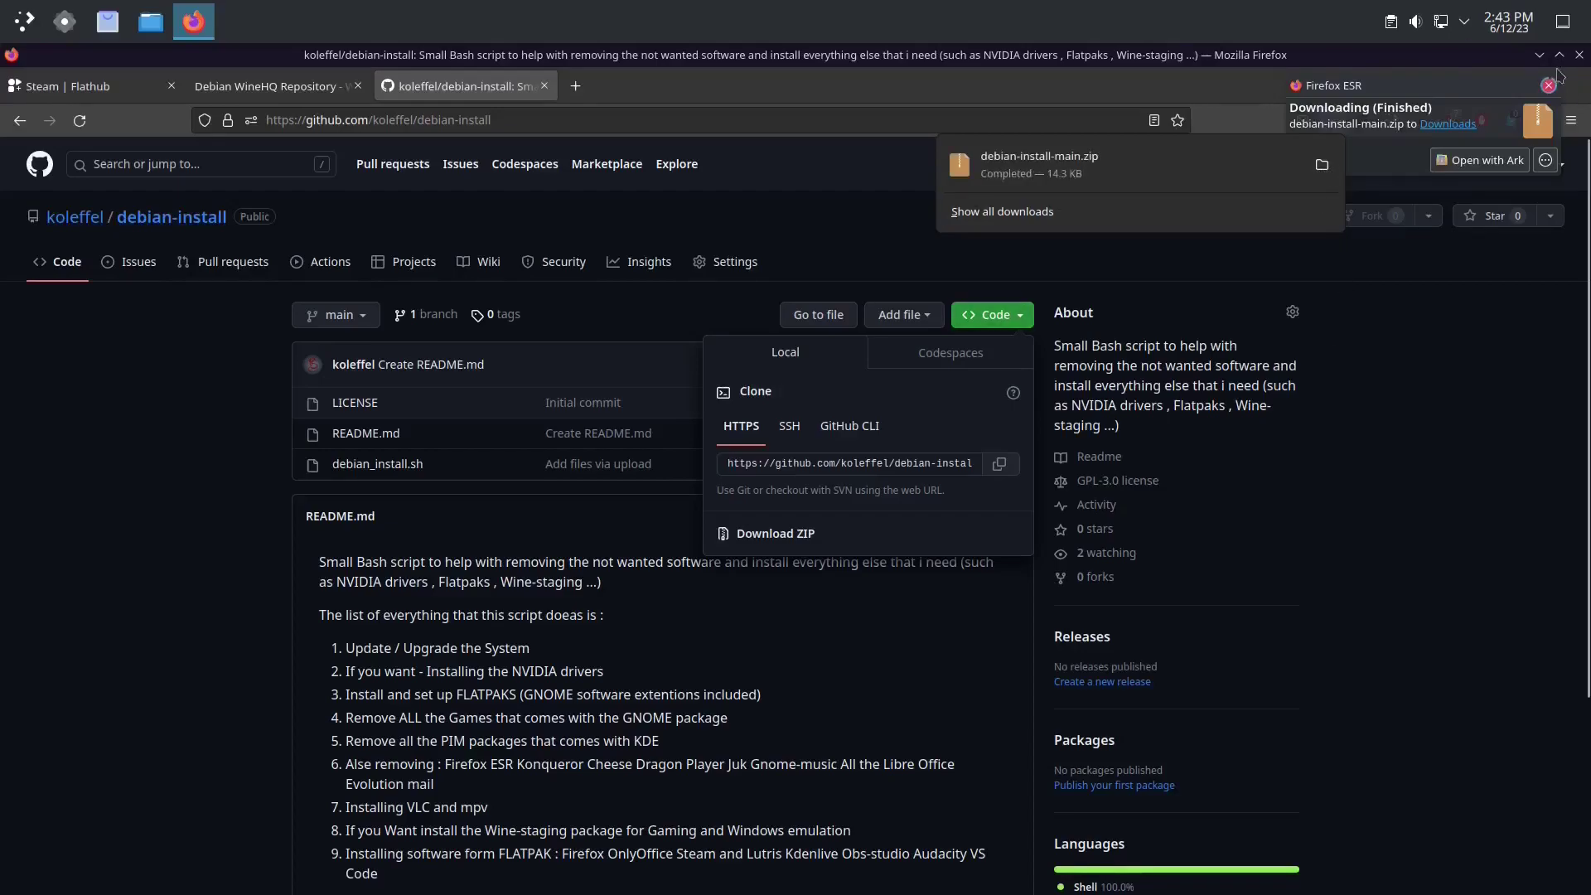
{"action": "left_click", "coordinate": [1486, 55]}
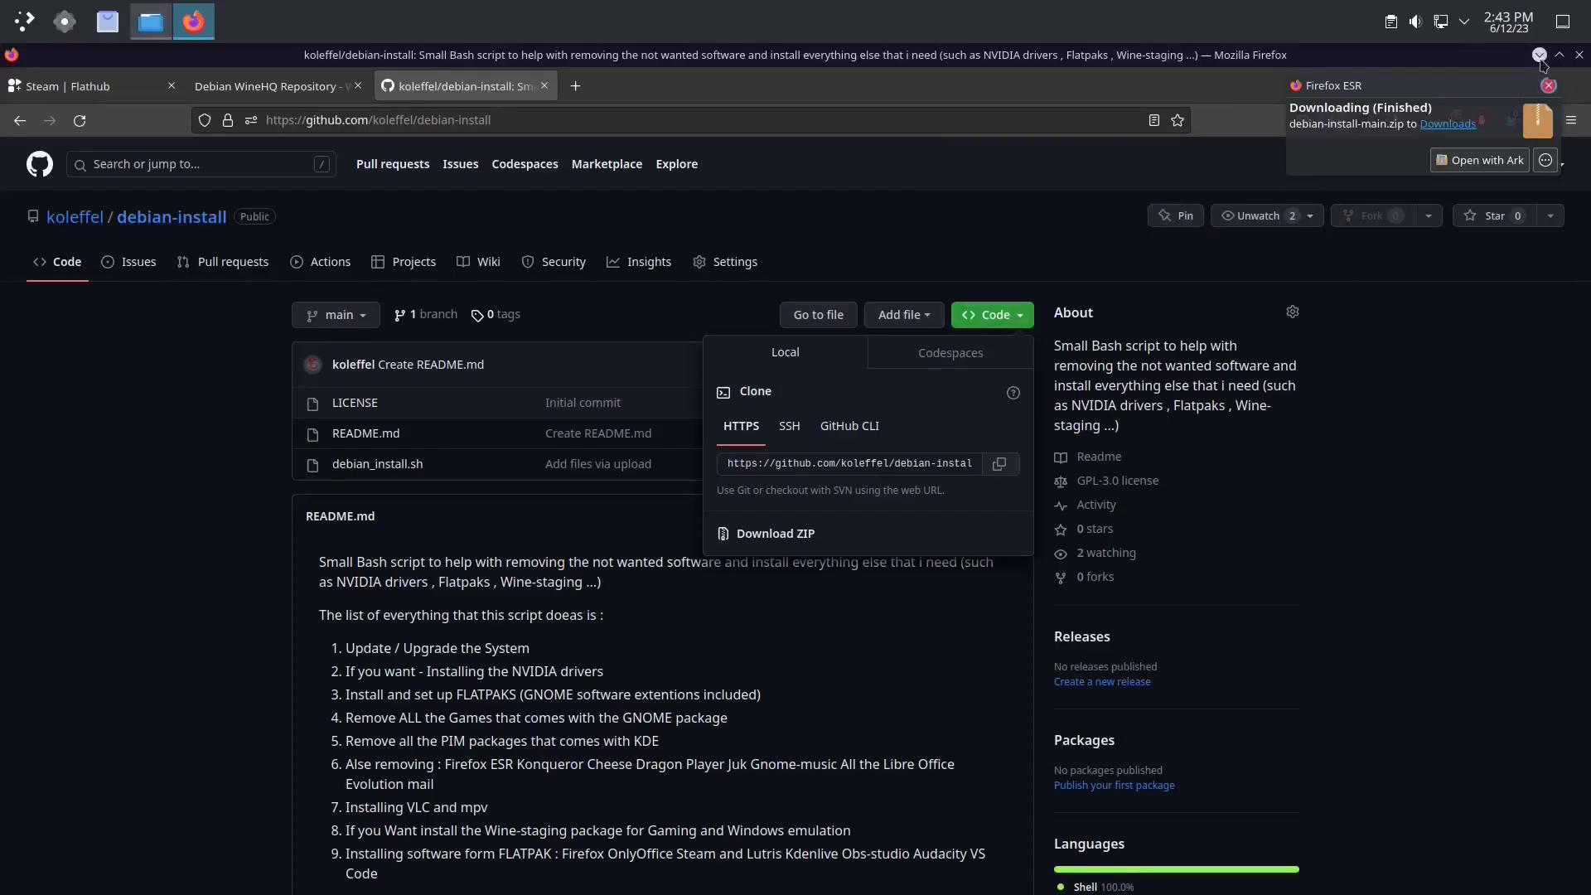
{"action": "left_click", "coordinate": [1539, 55]}
Step: Extract debian-install-main.zip here and open the debian-install-main folder
{"action": "right_click", "coordinate": [756, 340]}
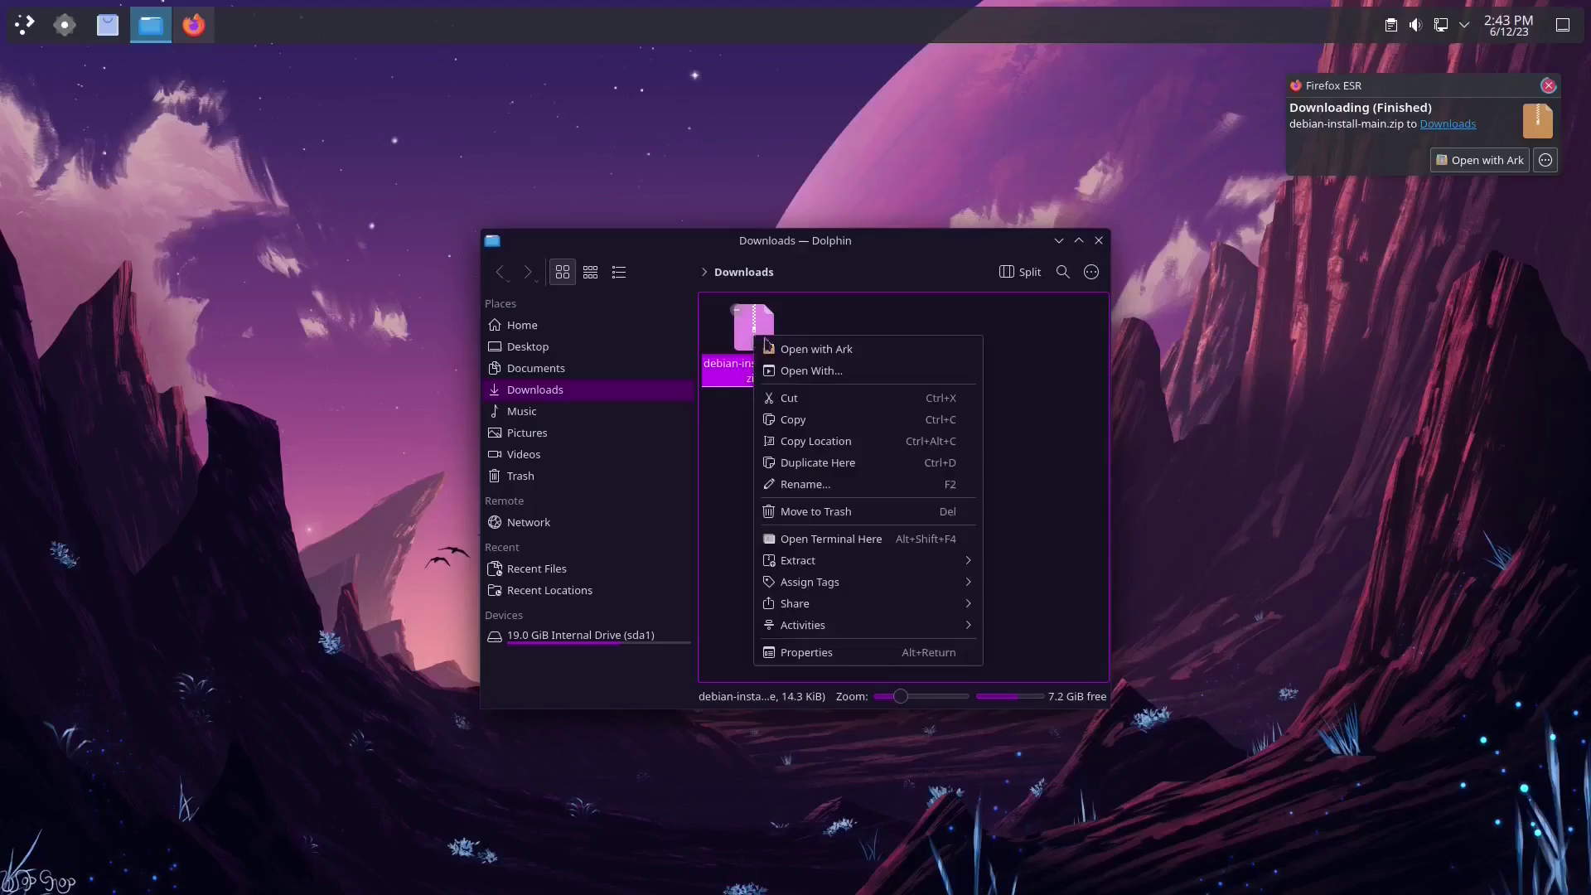
{"action": "mouse_move", "coordinate": [847, 560]}
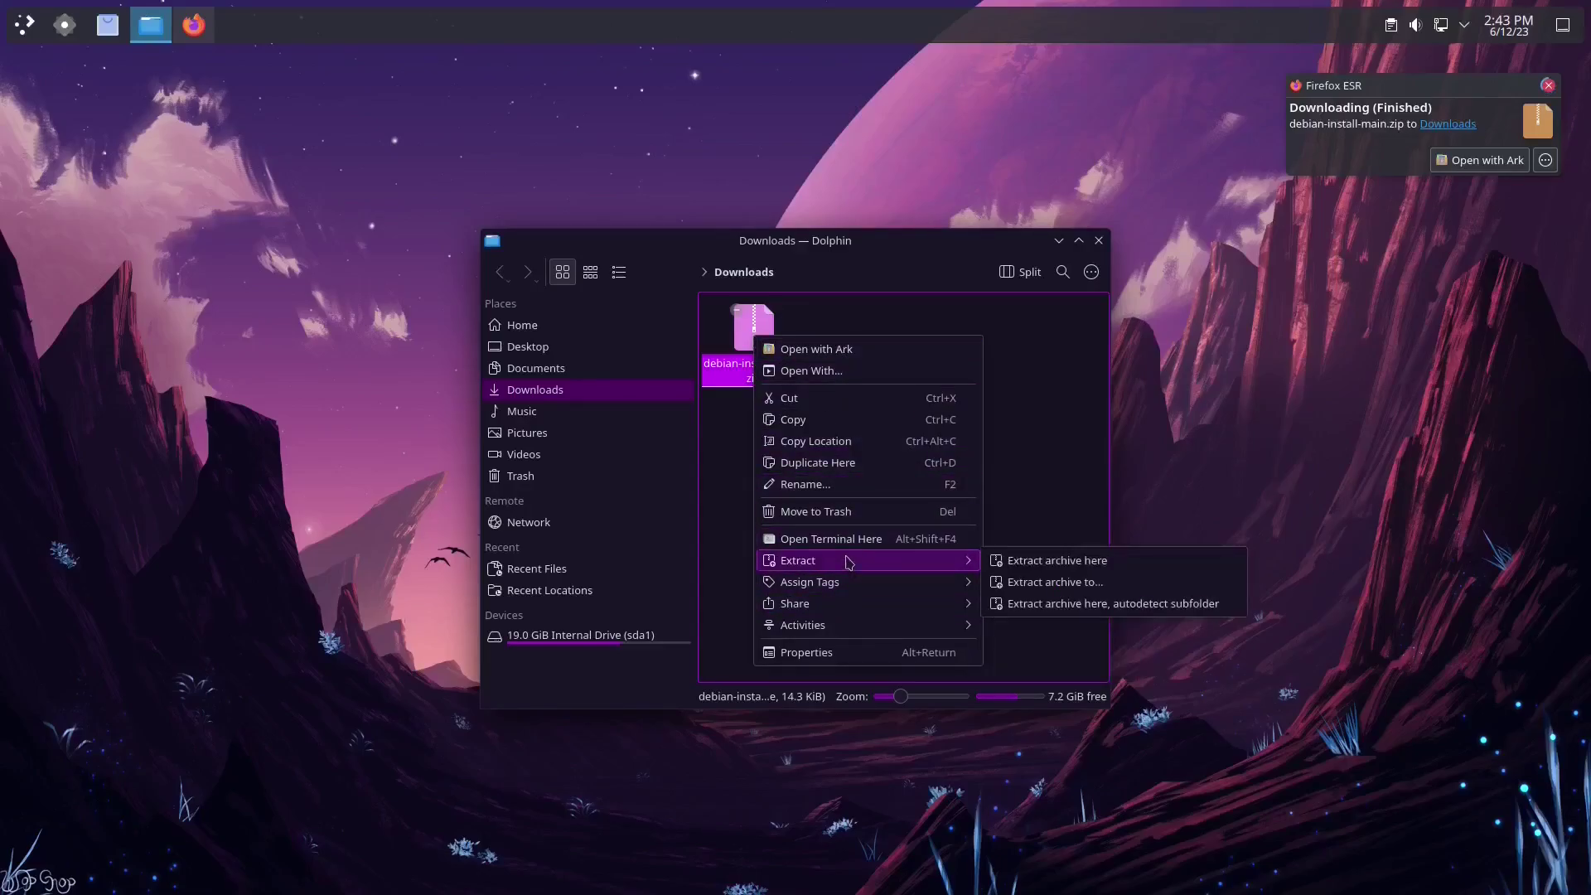
{"action": "left_click", "coordinate": [1080, 603]}
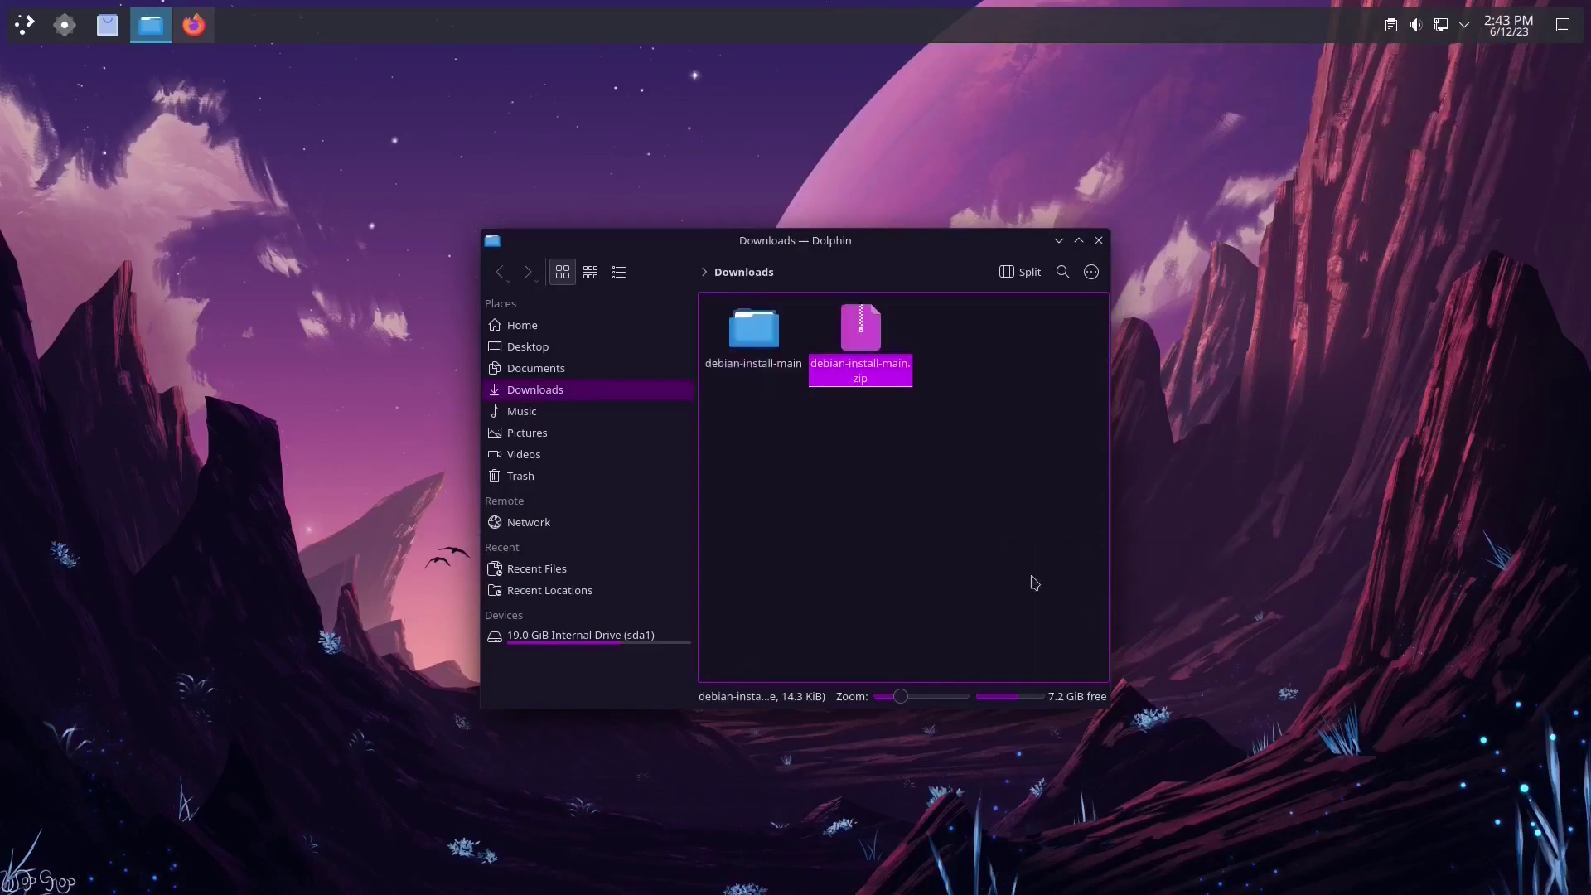
{"action": "key", "text": "Left"}
{"action": "key", "text": "Return"}
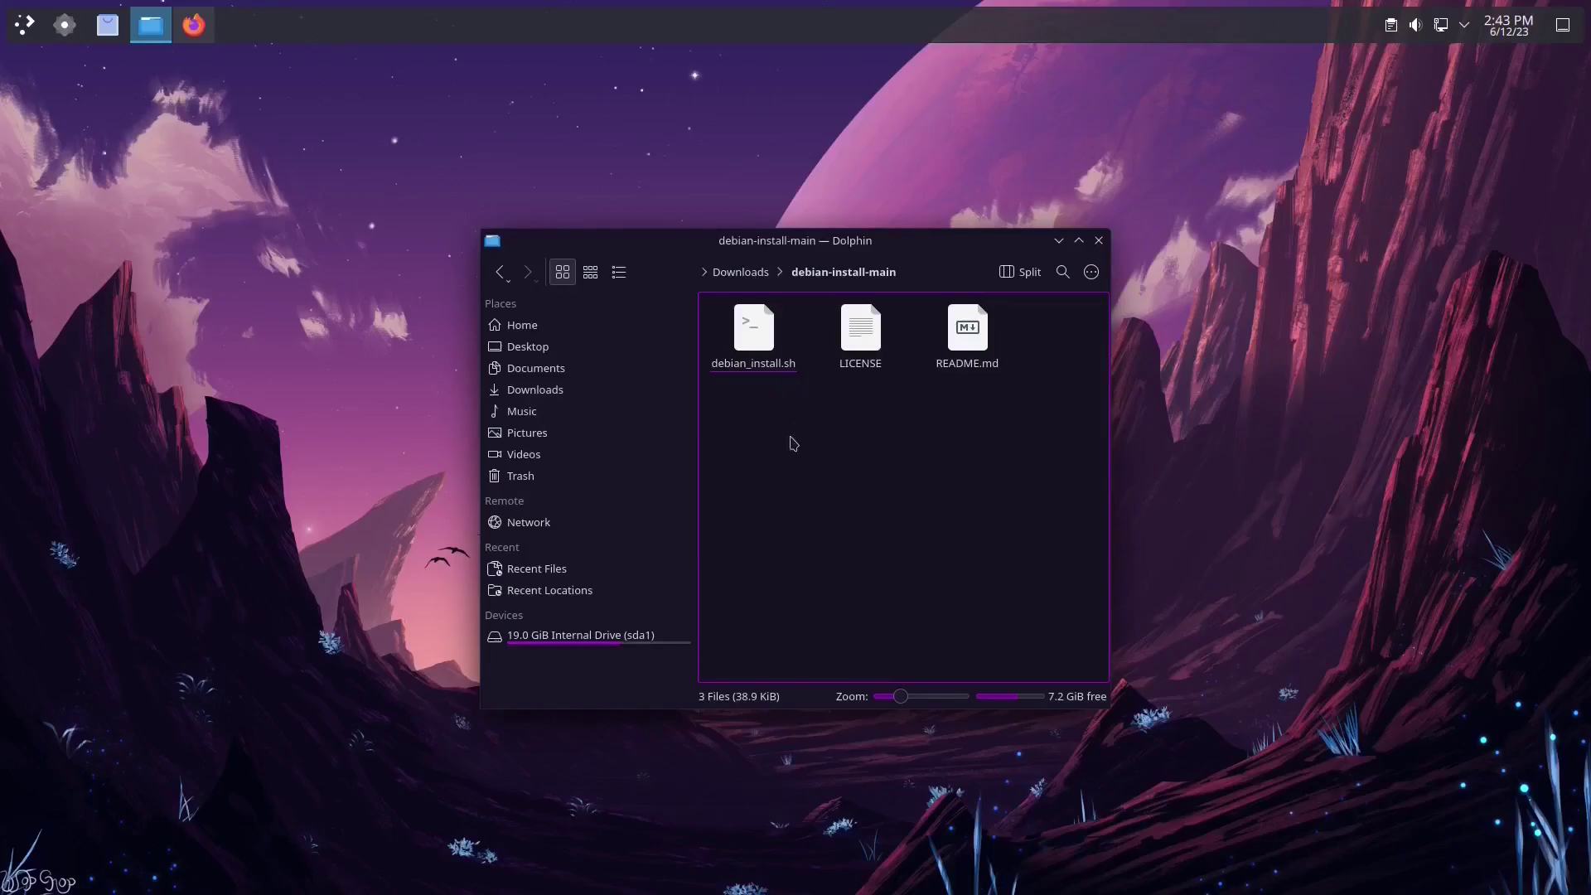
Step: Open a Konsole terminal in the debian-install-main folder
{"action": "right_click", "coordinate": [783, 450]}
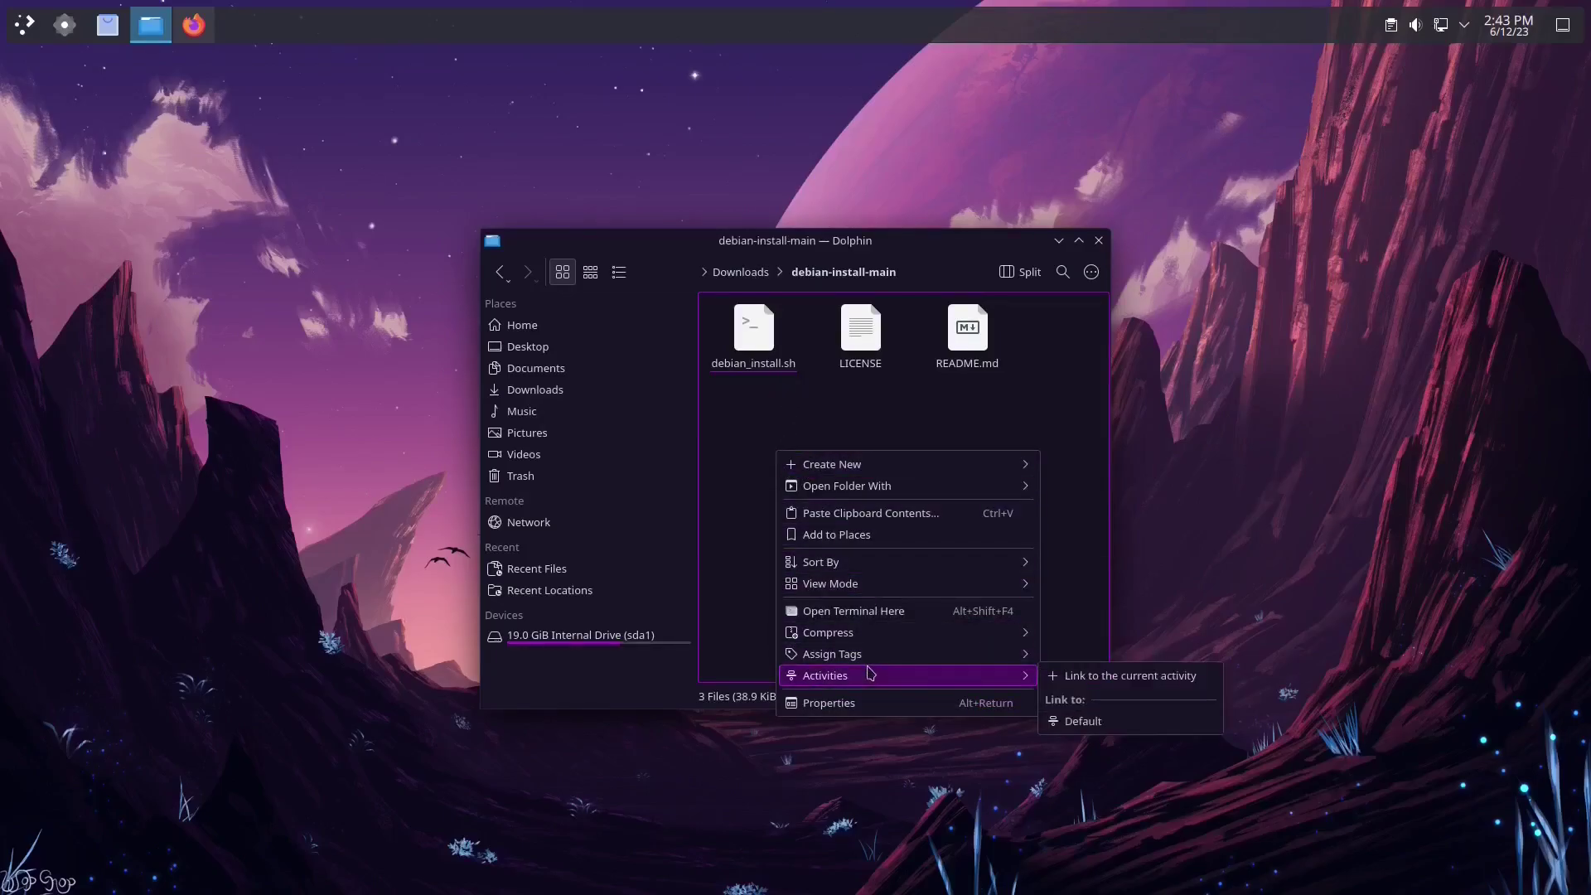
{"action": "mouse_move", "coordinate": [924, 582]}
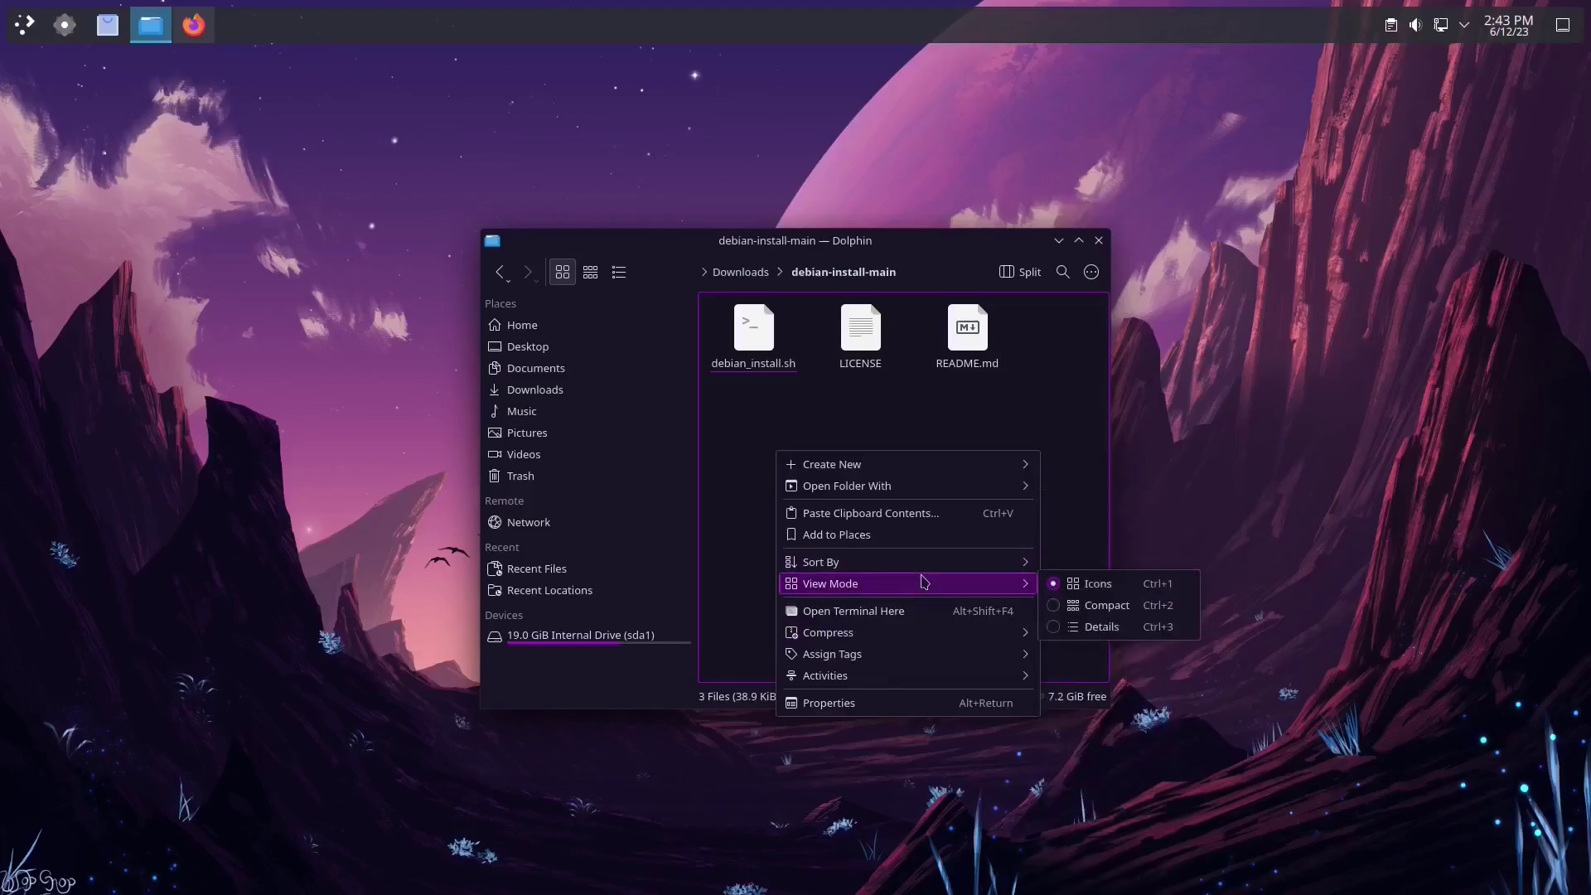
{"action": "left_click", "coordinate": [920, 611]}
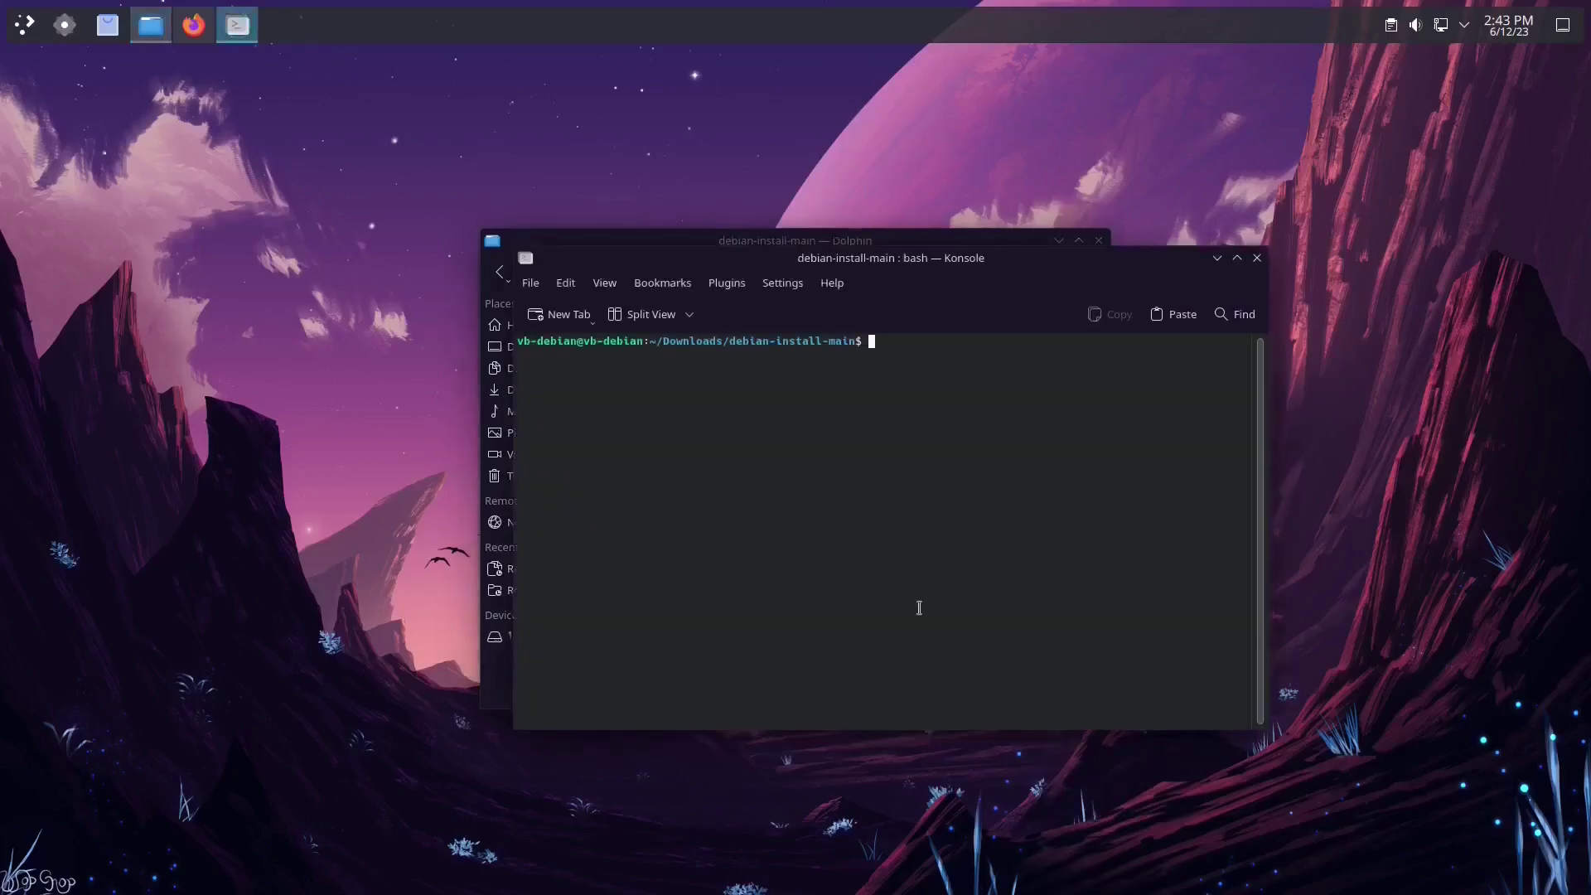
Step: Move the Konsole window lower to uncover the folder's files and begin typing chmod
{"action": "left_click_drag", "start_coordinate": [950, 257], "coordinate": [930, 405]}
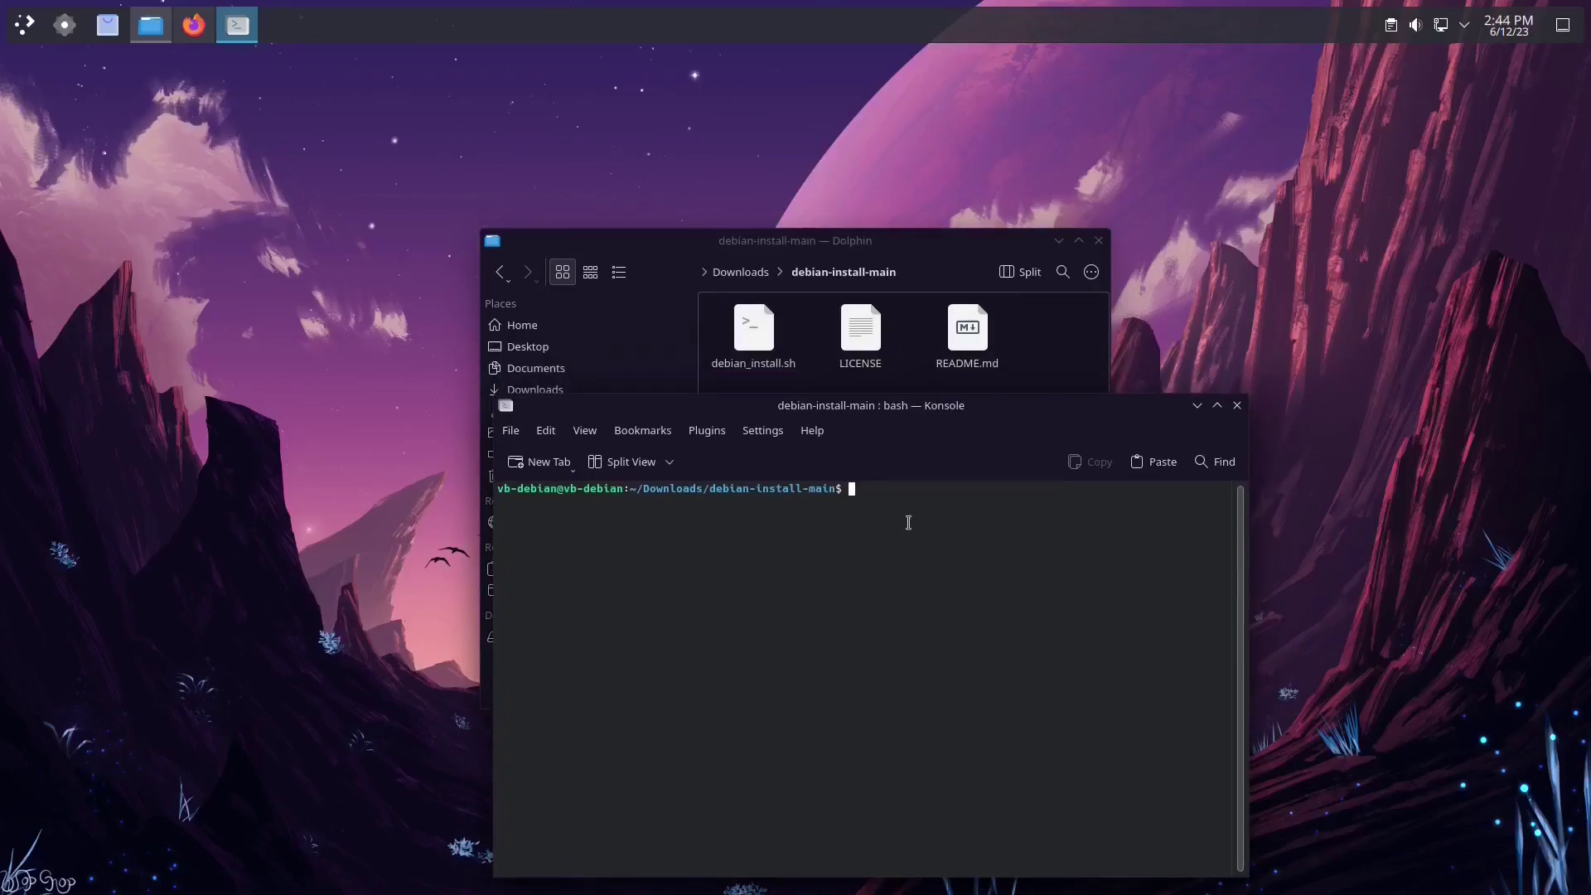
{"action": "type", "text": "chmod"}
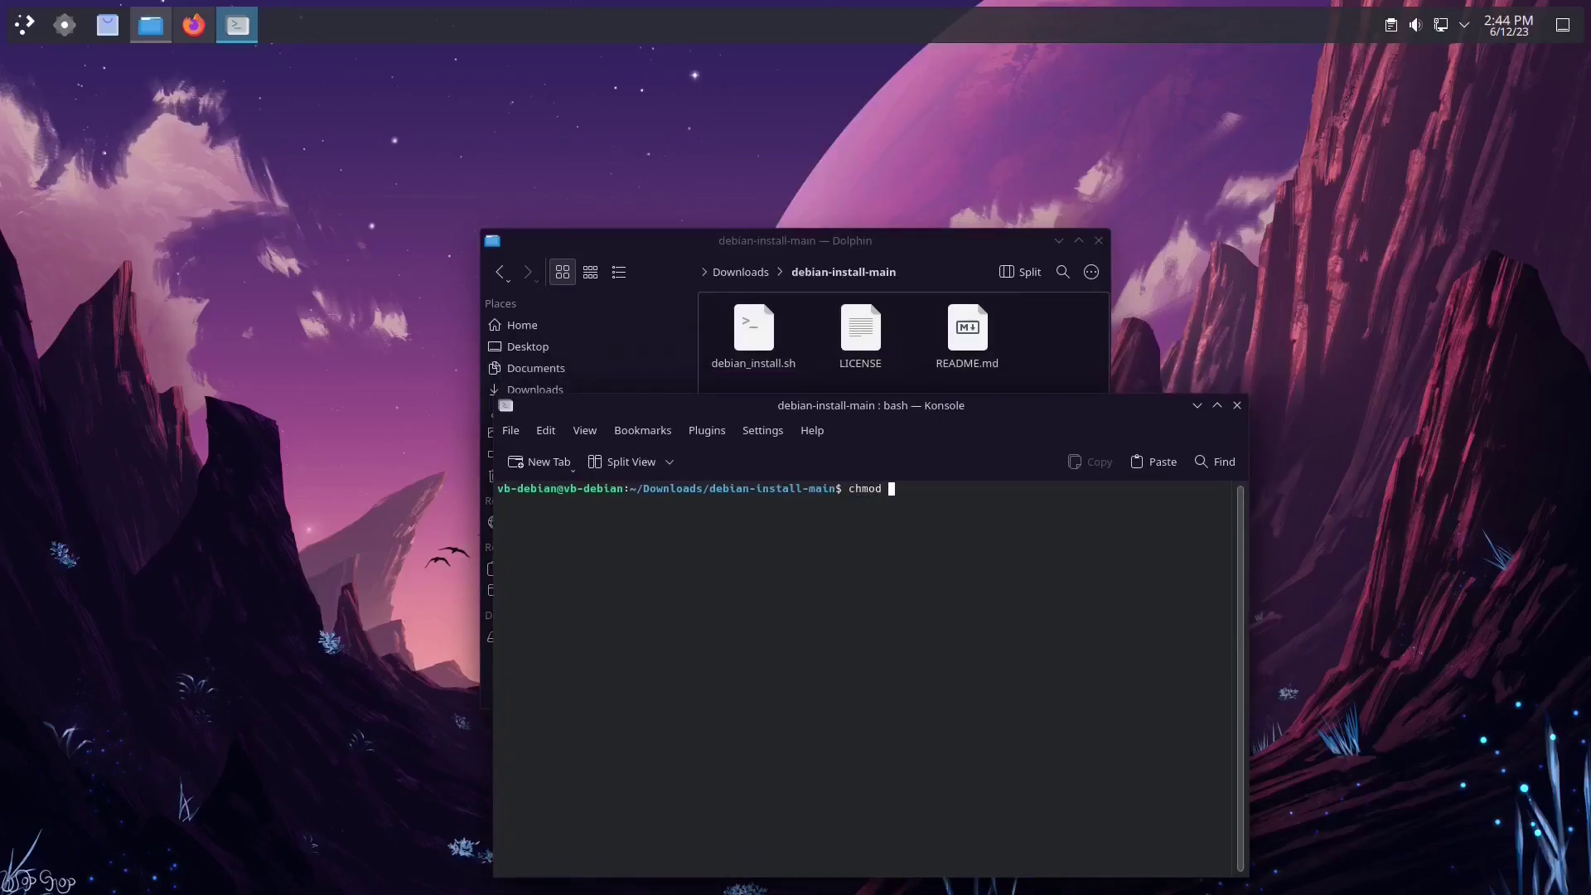